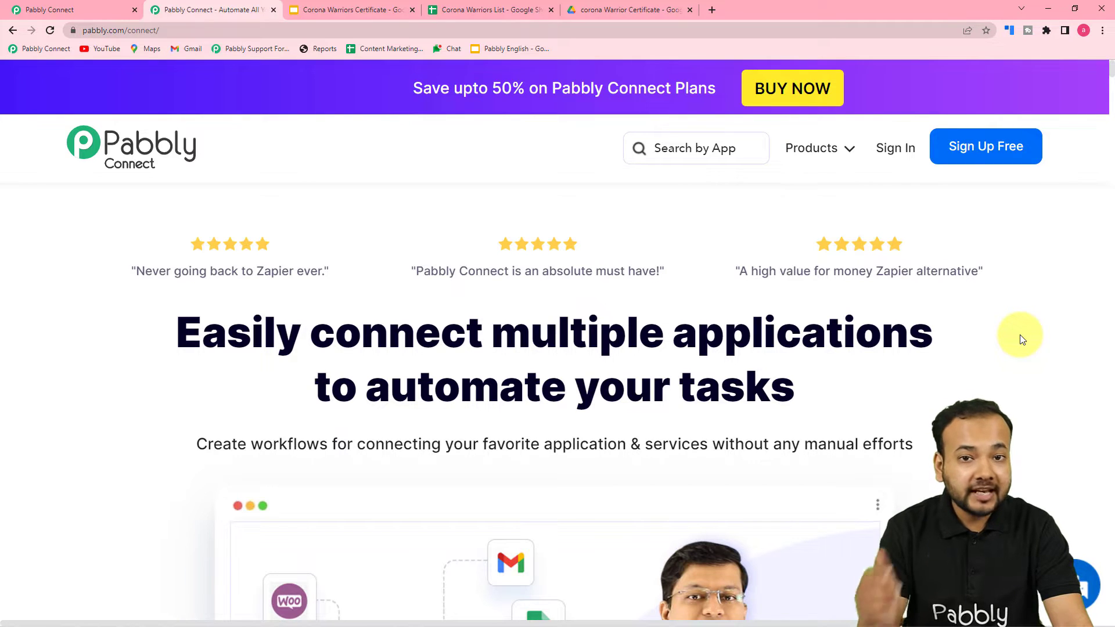
- Switch to the Pabbly Connect dashboard and create a workflow named "Send Certificates on WhatsApp"
left_click(90, 6)
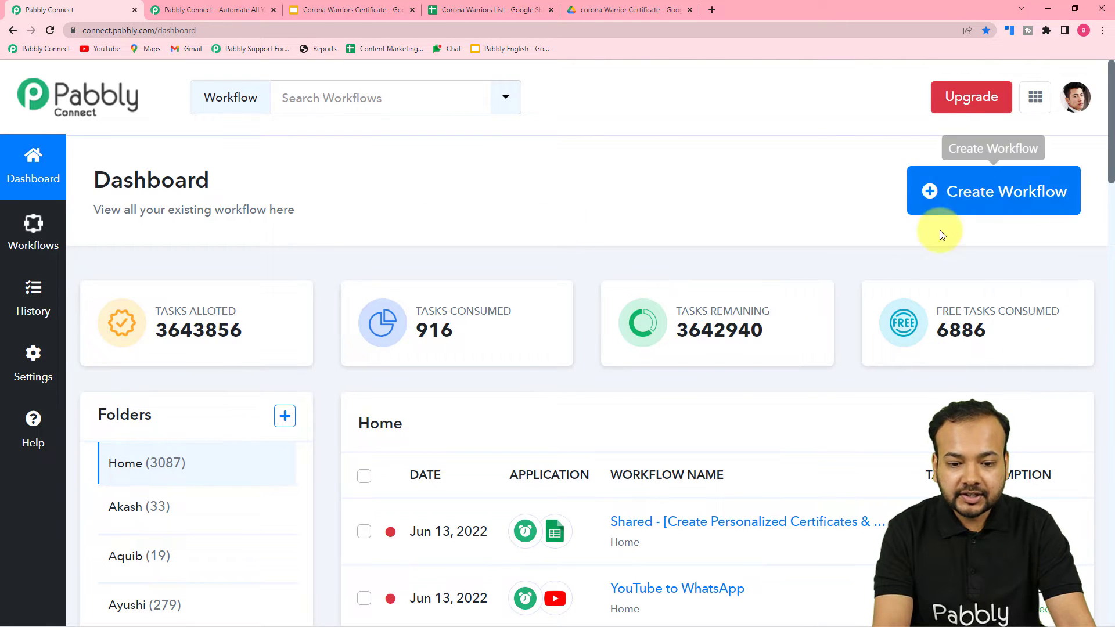
left_click(980, 195)
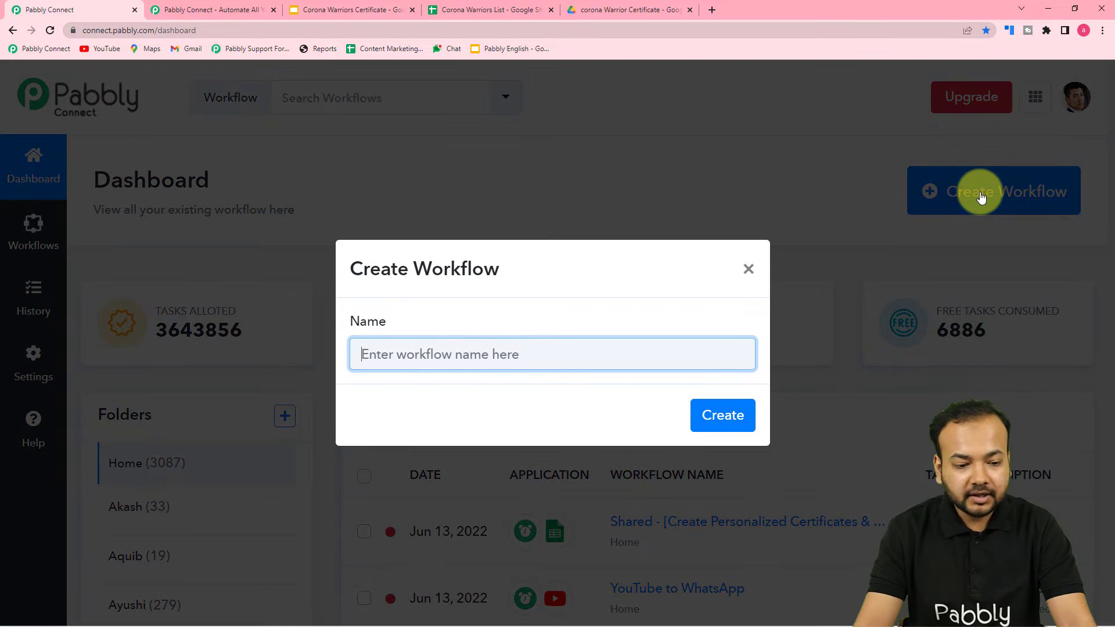
type("Send Certificates on")
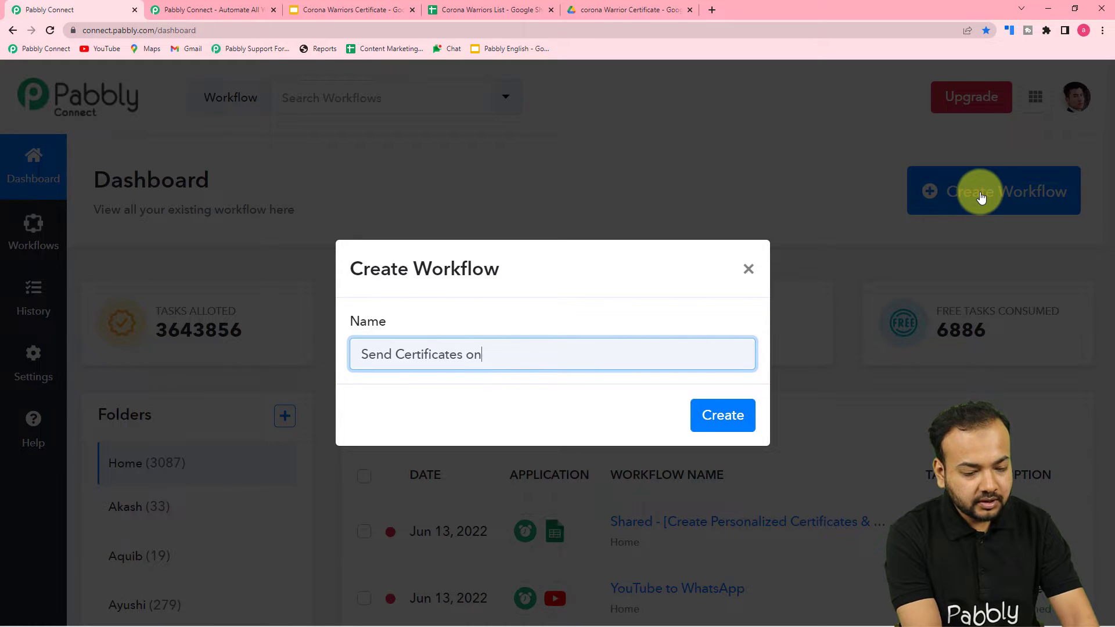
type("WhatsApp")
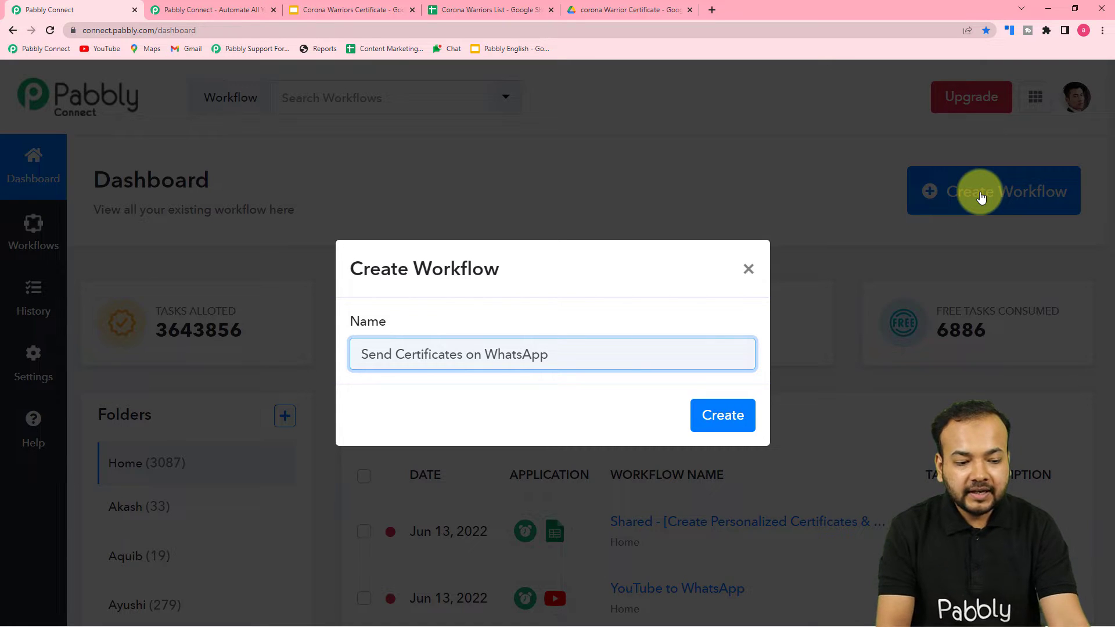
left_click(716, 422)
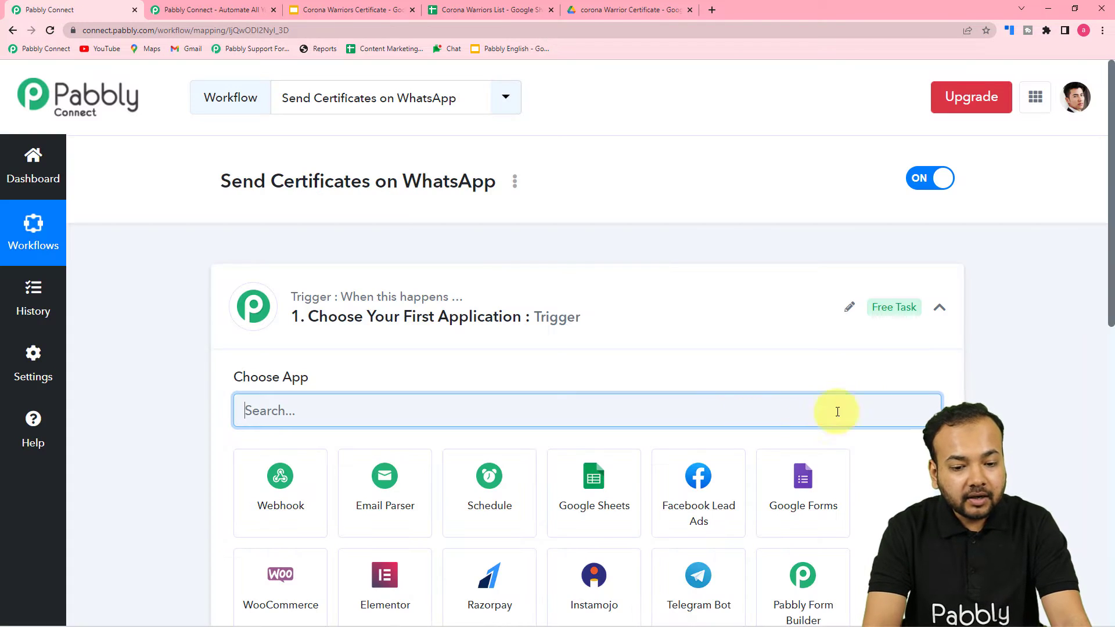
- Set Schedule by Pabbly as the workflow's trigger application after checking the Corona Warriors List spreadsheet
left_click(940, 307)
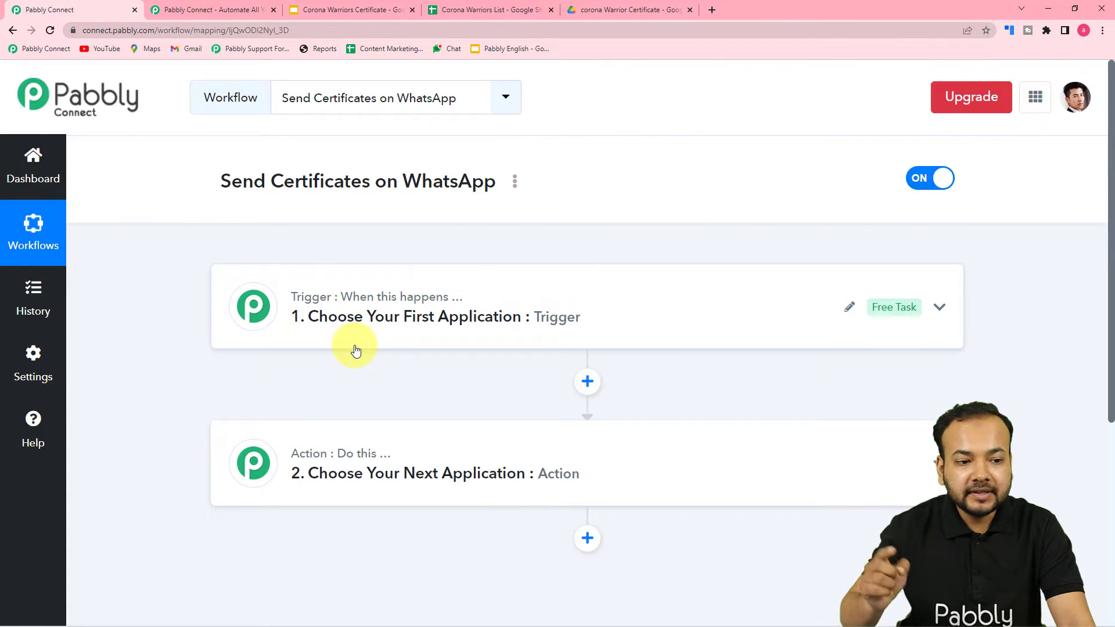
left_click(485, 7)
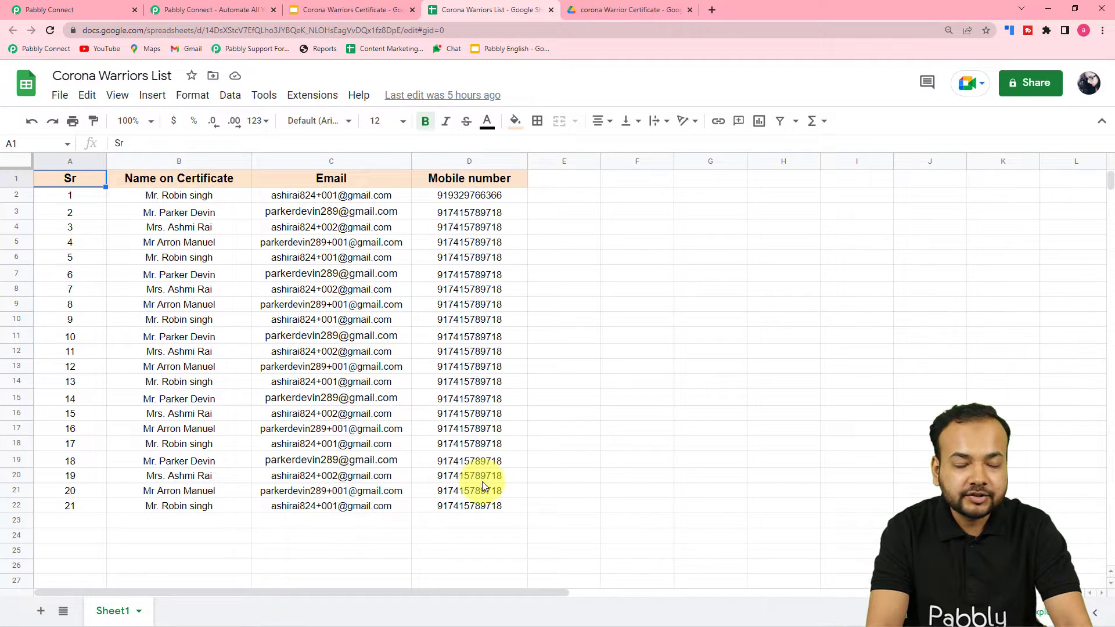
left_click(82, 7)
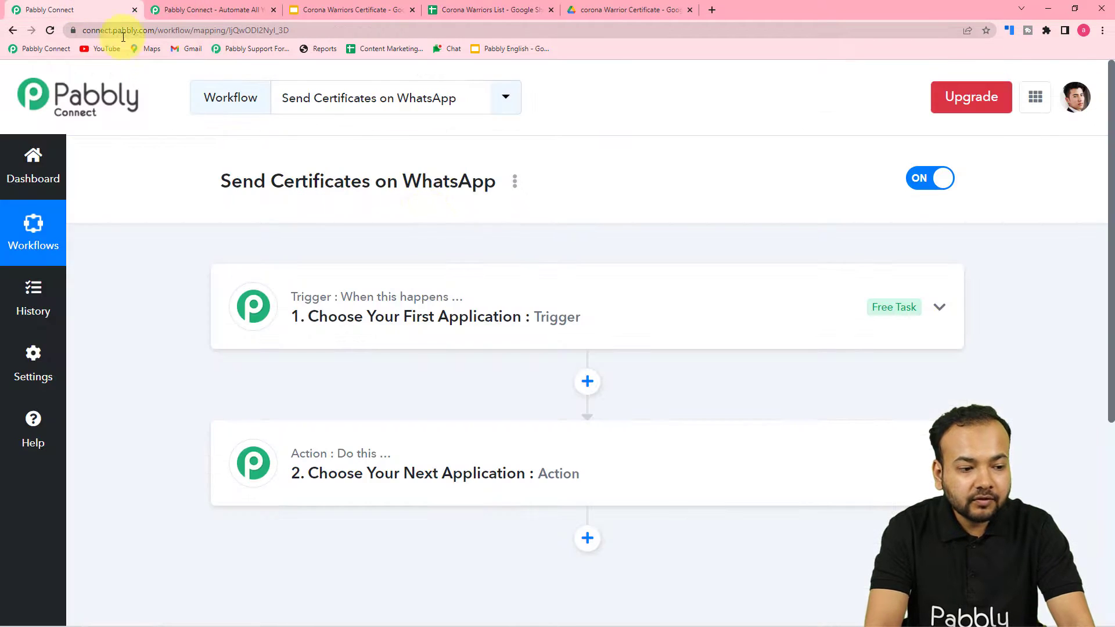
left_click(464, 312)
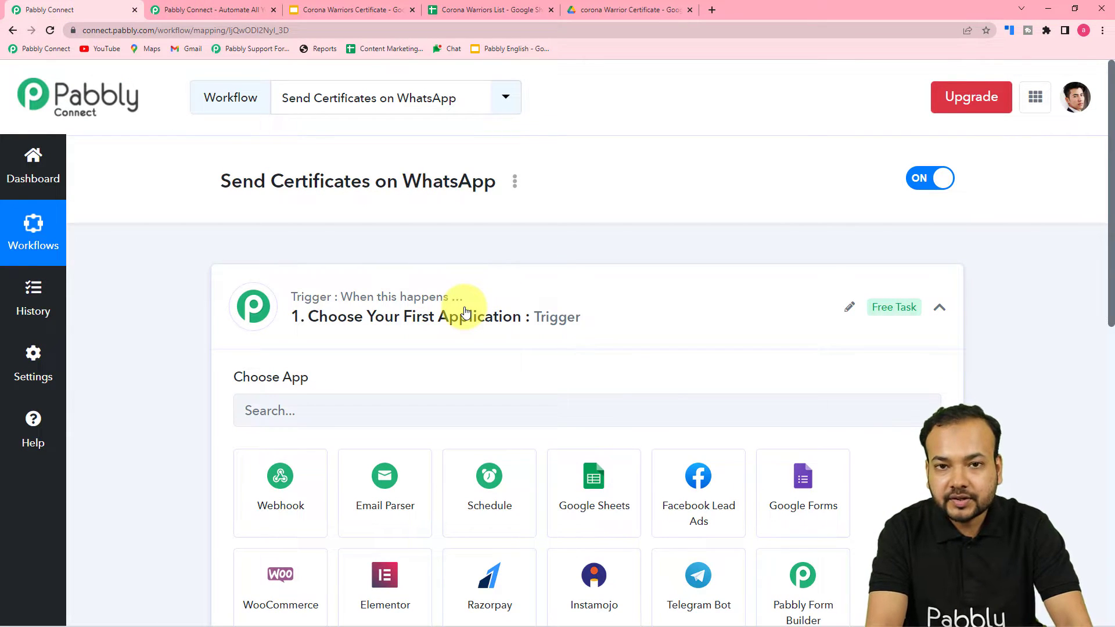
scroll(465, 310, "down", 4)
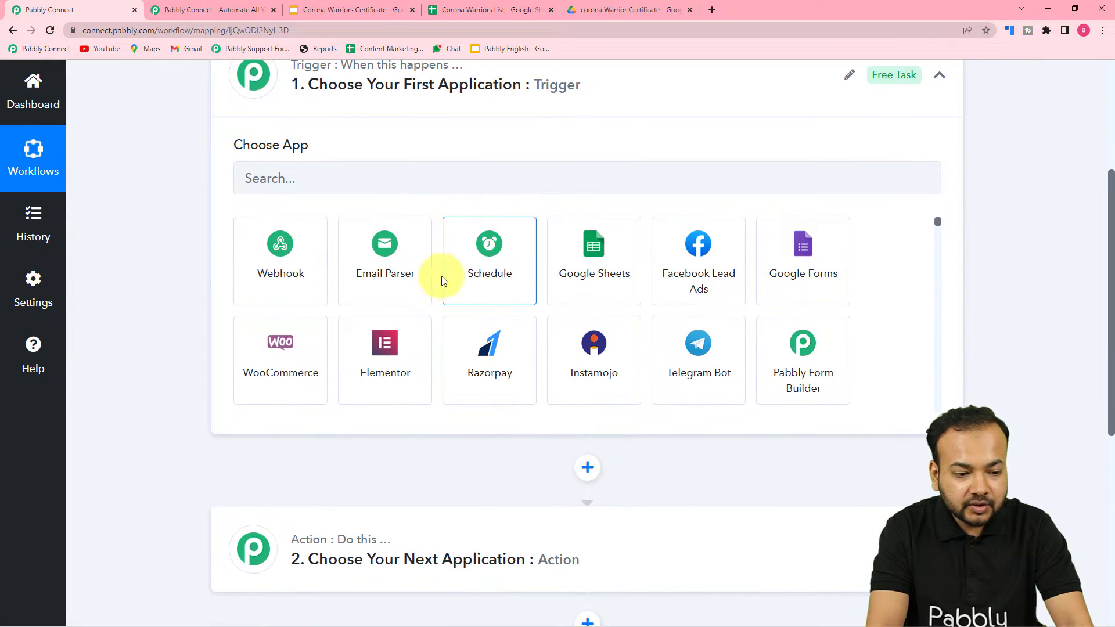
left_click(506, 284)
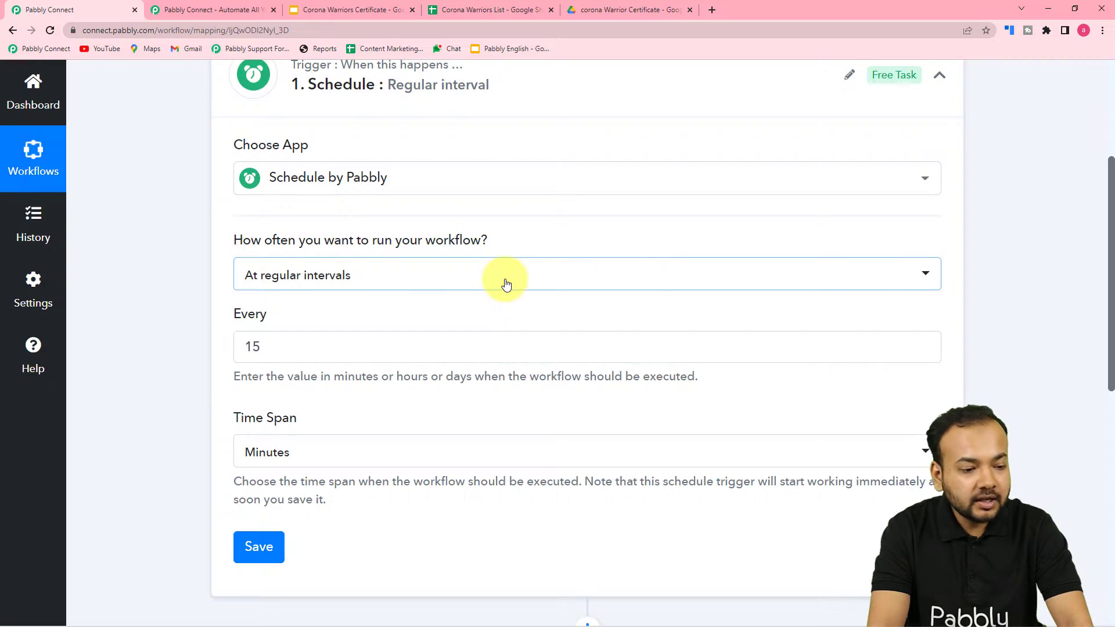
- Set the schedule trigger to run once on 18-06-2022 at 03:30 UTC
scroll(505, 282, "down", 1)
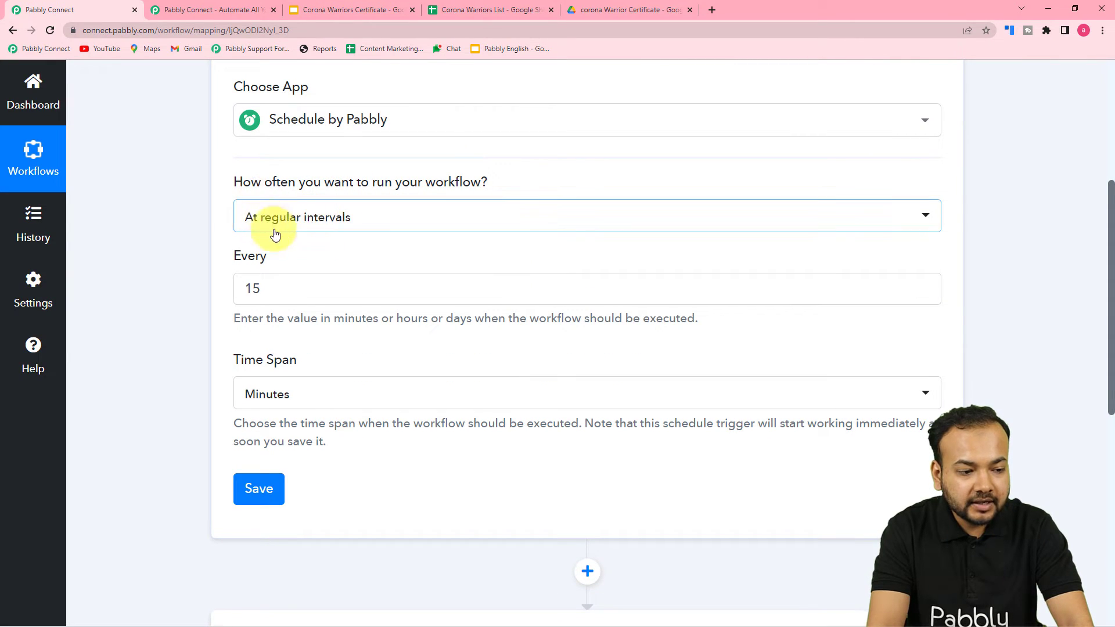
left_click(329, 232)
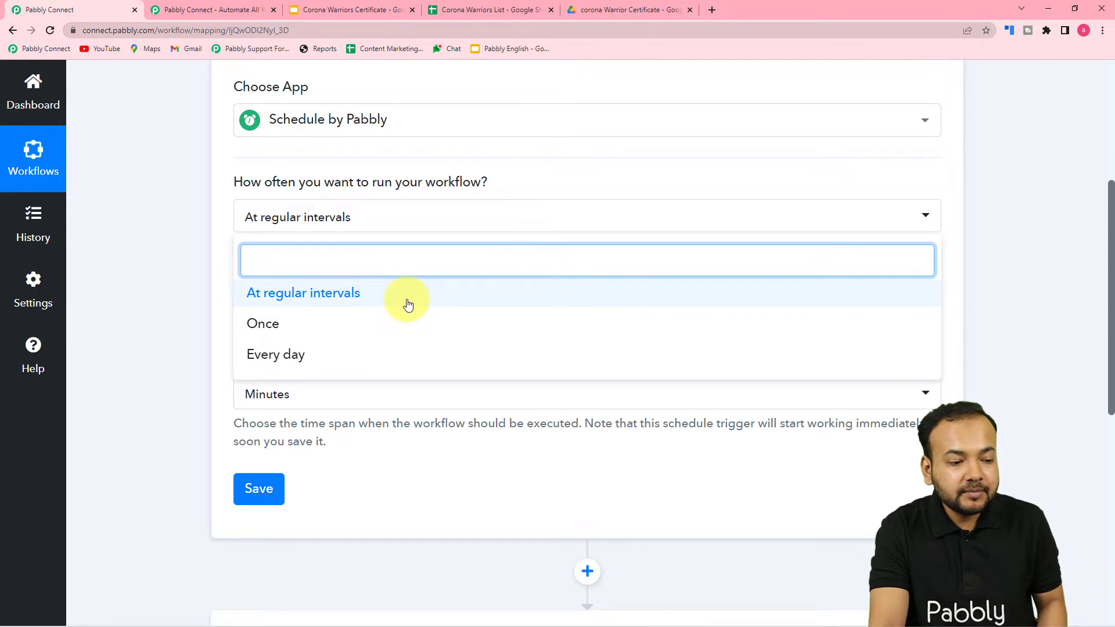
left_click(275, 334)
left_click(260, 288)
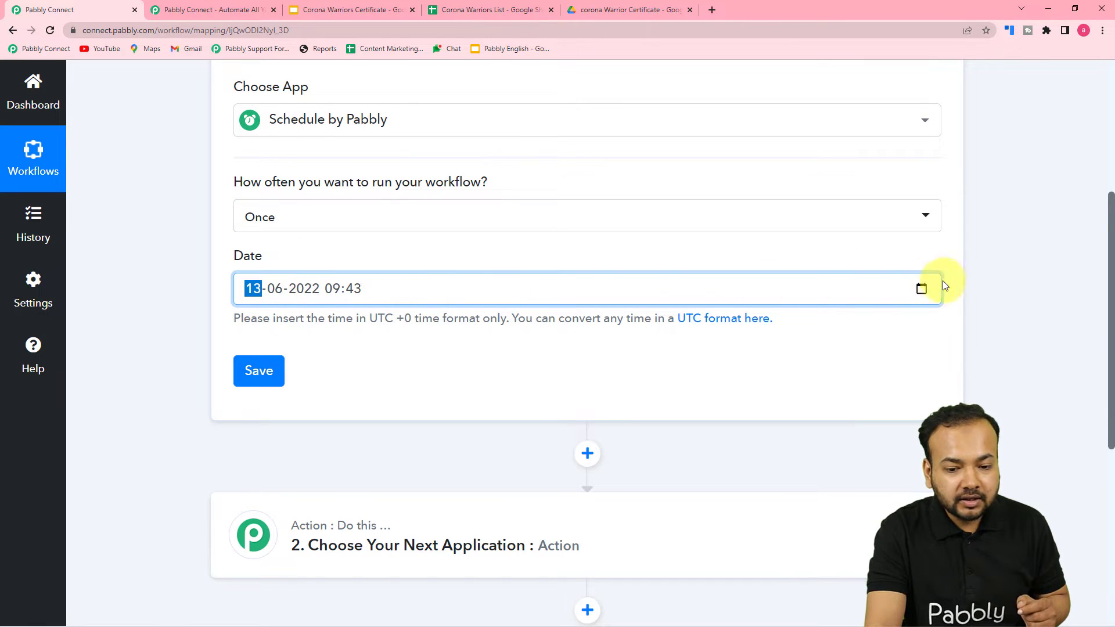
left_click(918, 292)
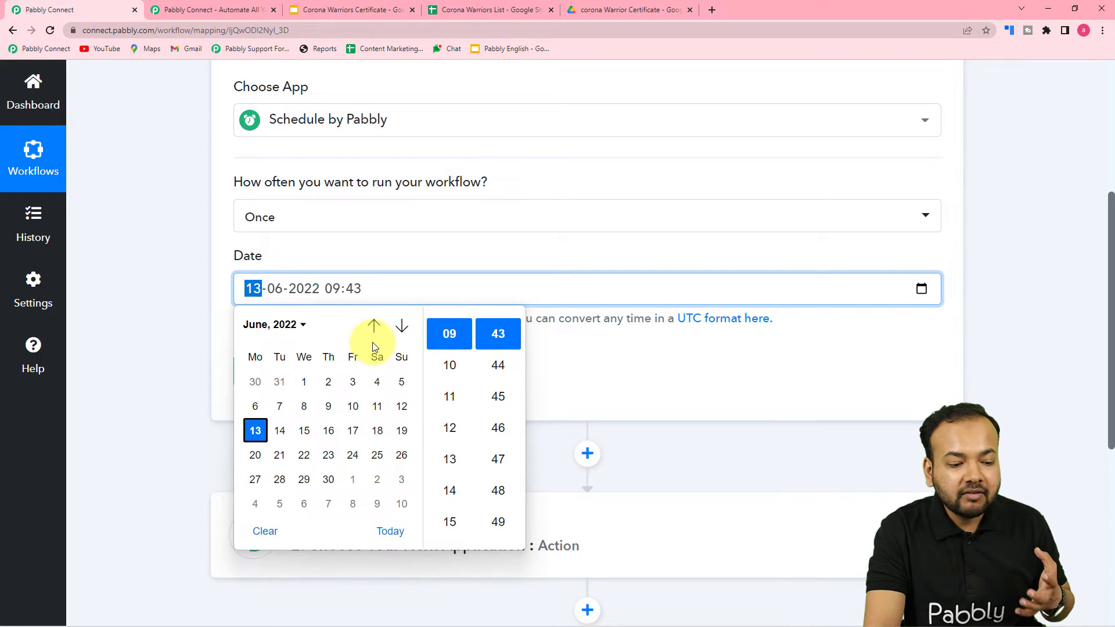
left_click(375, 432)
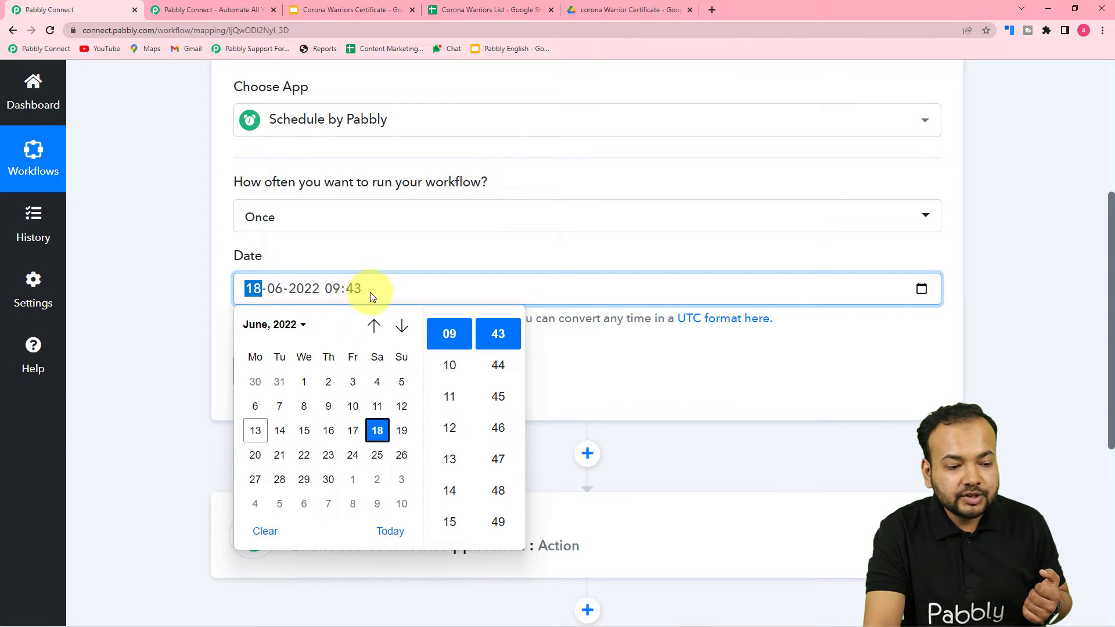
left_click(334, 290)
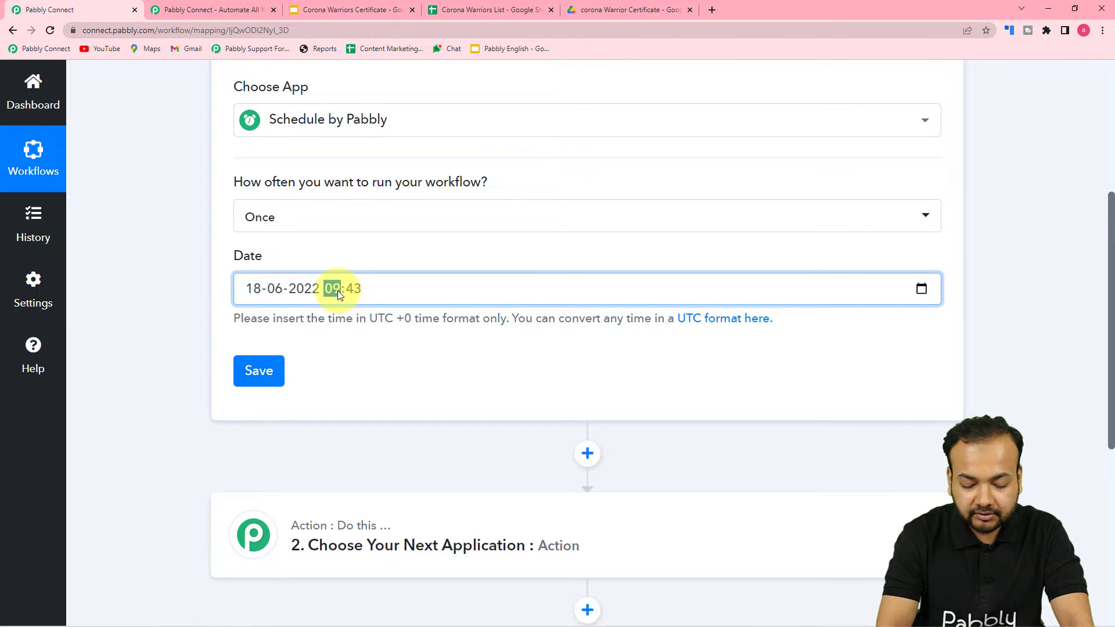
type("0")
left_click(369, 368)
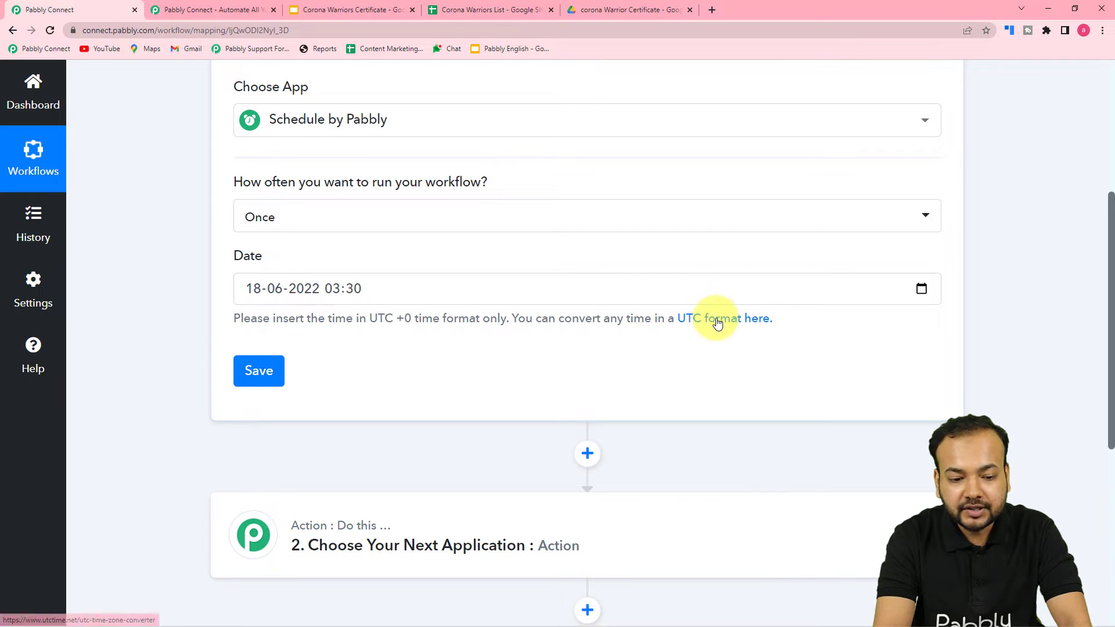
- View the linked UTC time zone converter, return to the workflow and save the schedule trigger
left_click(714, 318)
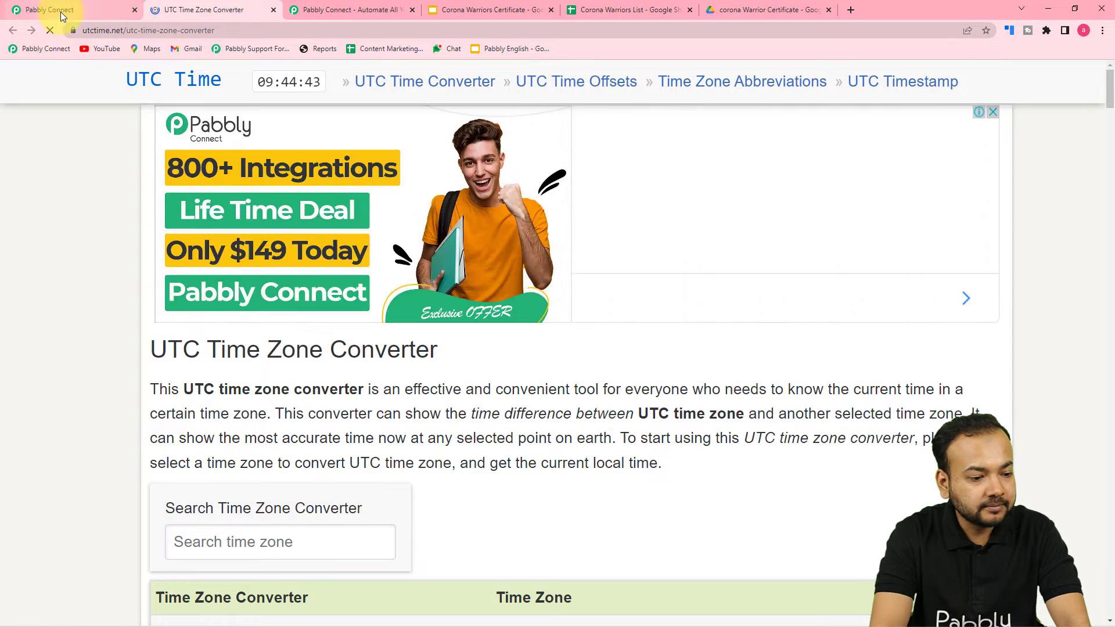
left_click(61, 10)
scroll(119, 259, "down", 2)
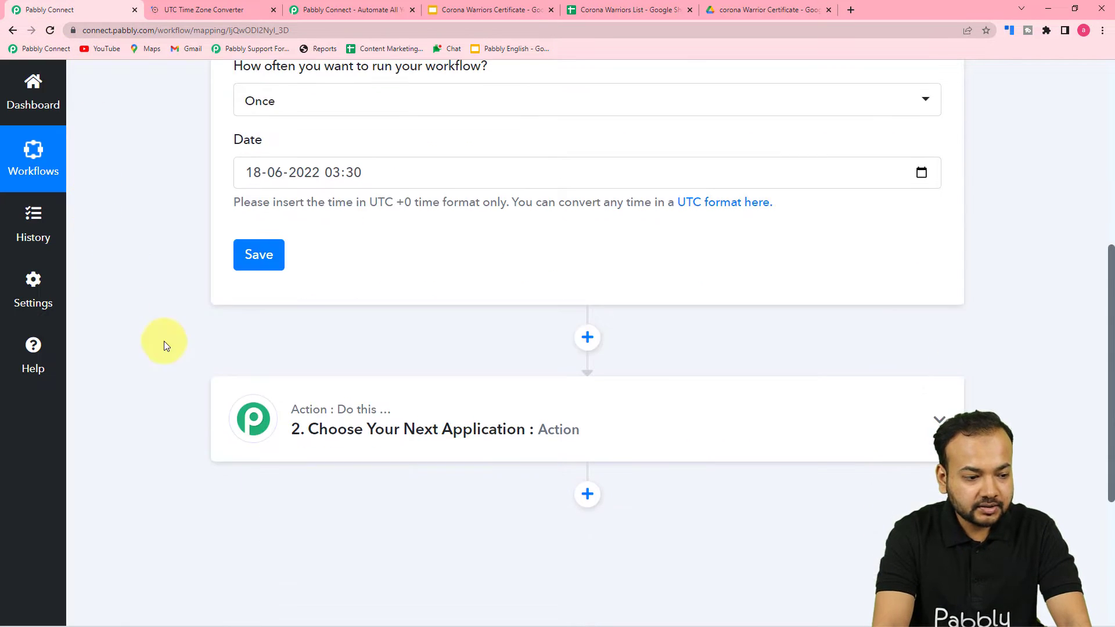
left_click(253, 257)
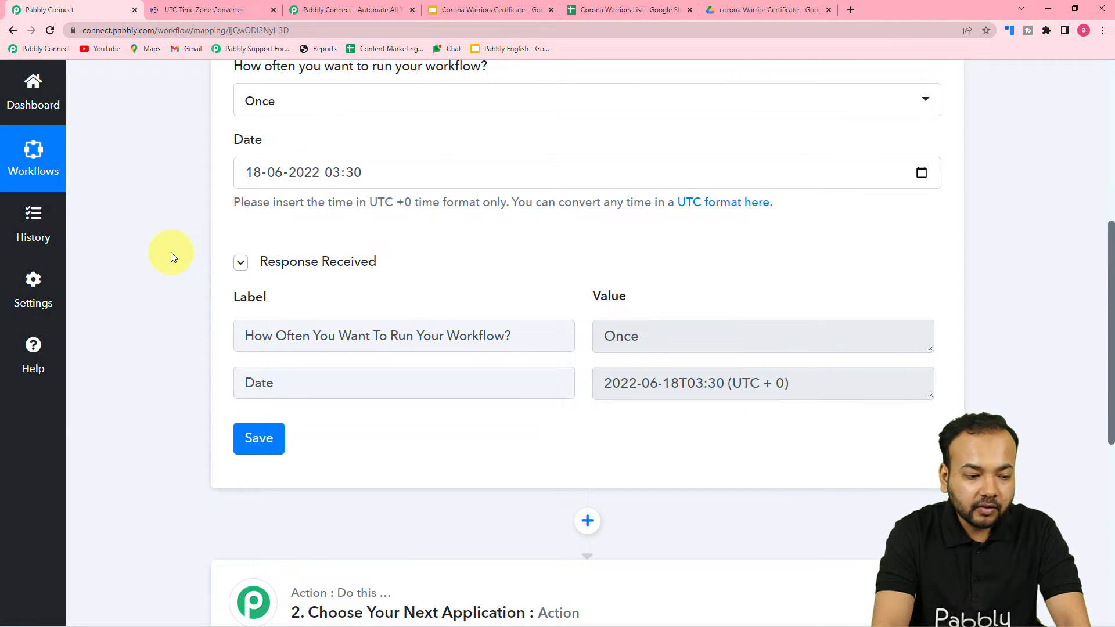
- Set the workflow's second step to Google Sheets with the Get Row(s) action event
scroll(172, 252, "down", 1)
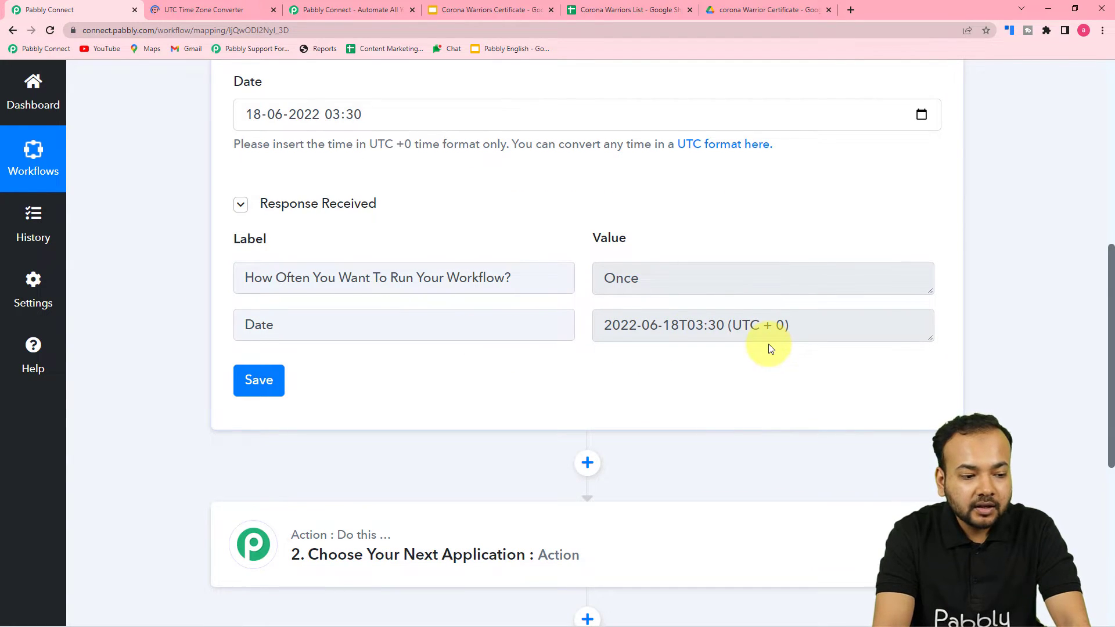
scroll(768, 343, "down", 2)
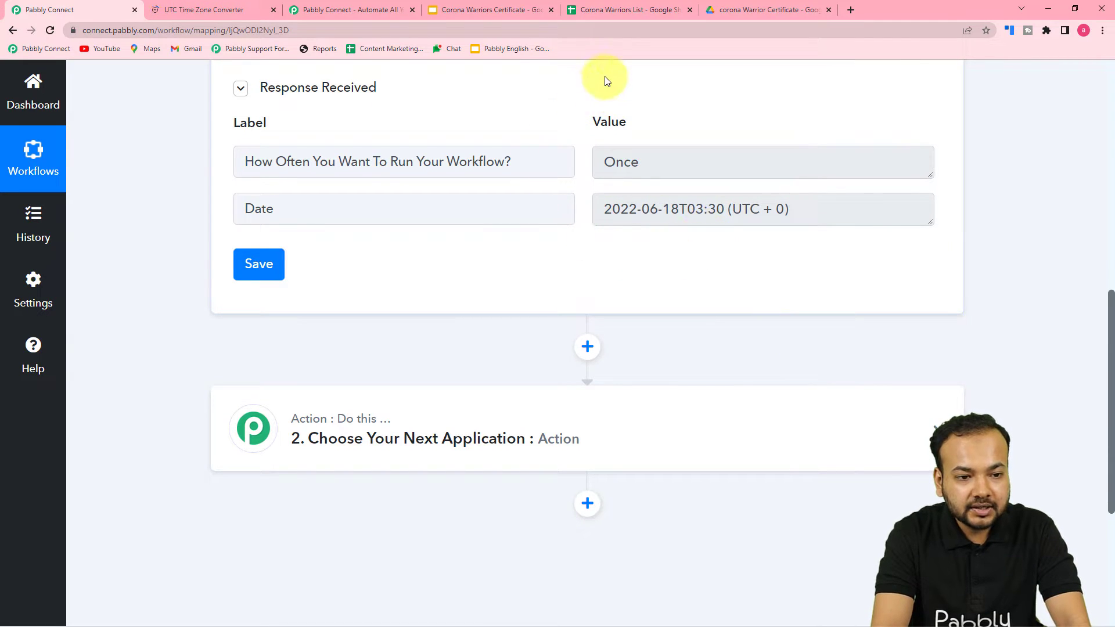
left_click(594, 9)
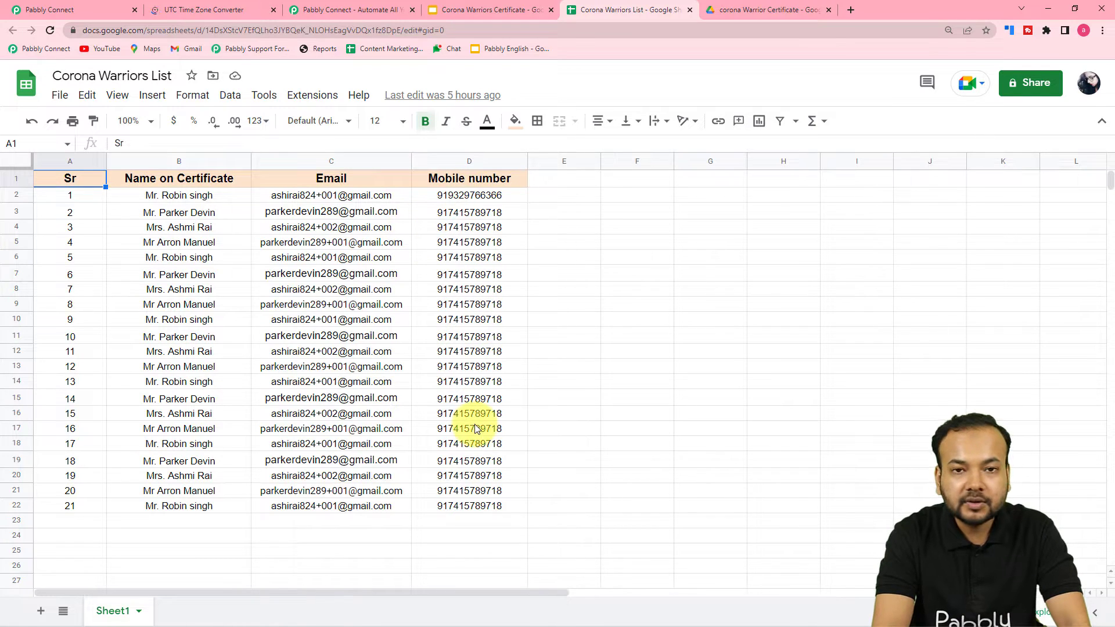
left_click(86, 7)
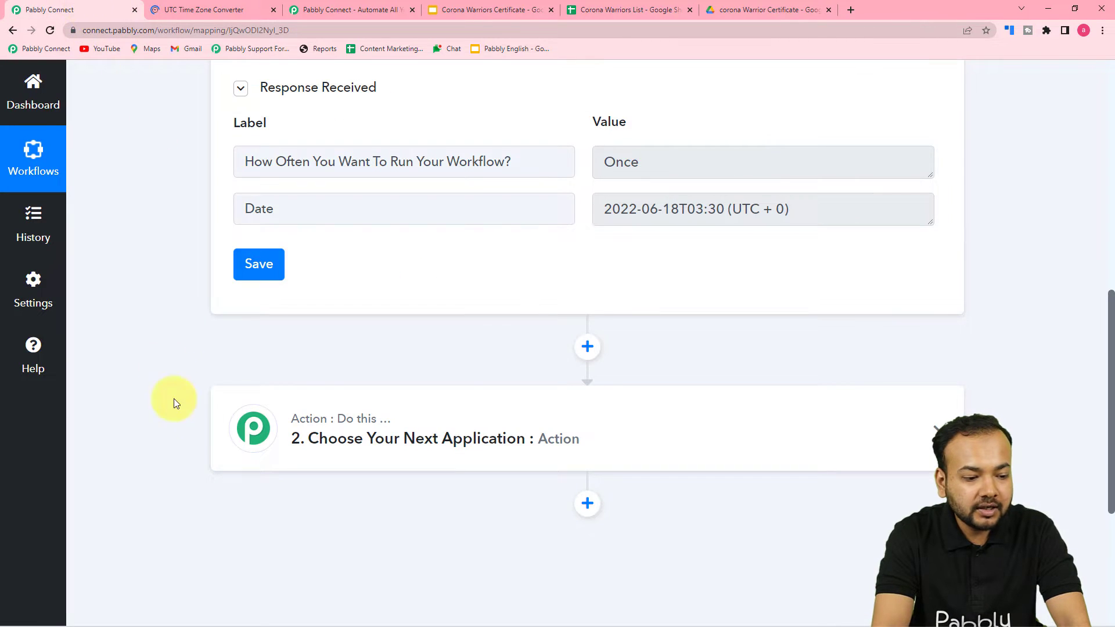
left_click(388, 431)
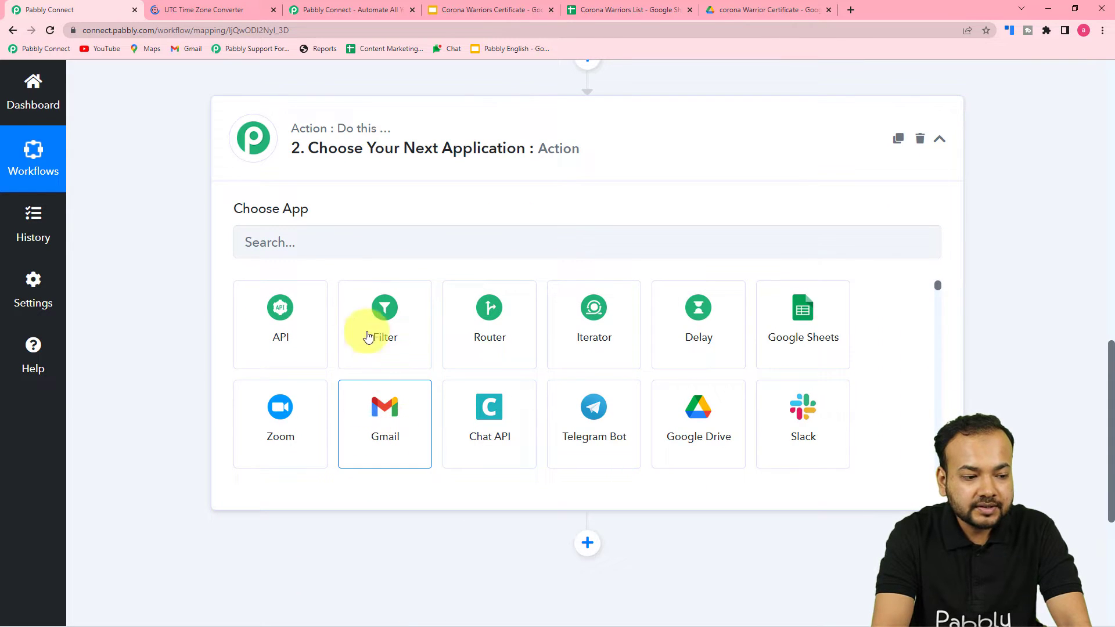
left_click(284, 247)
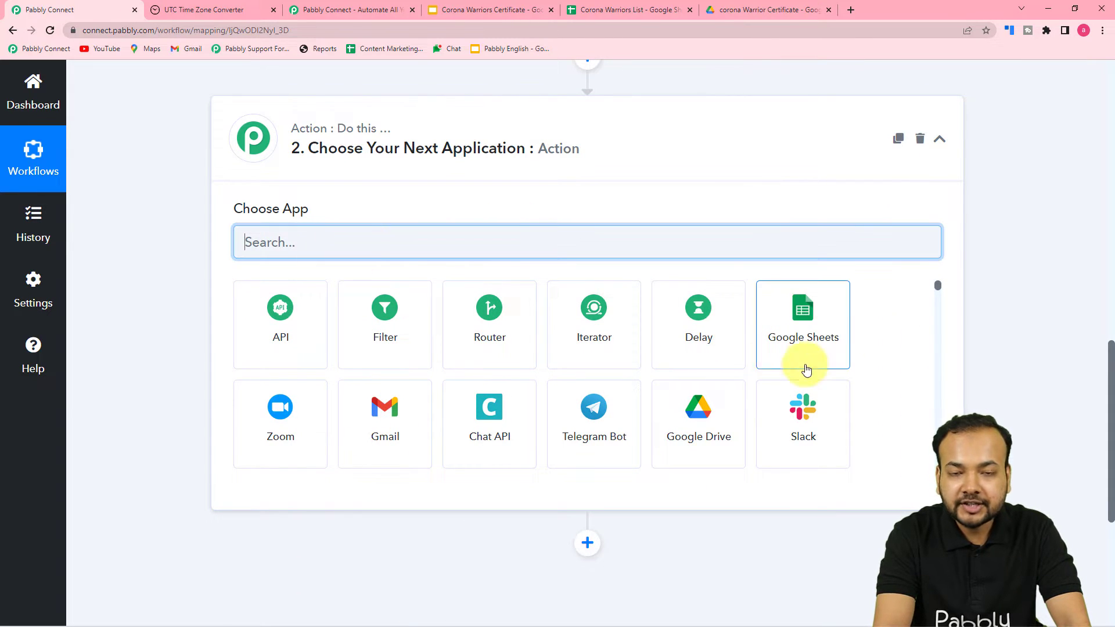
left_click(816, 346)
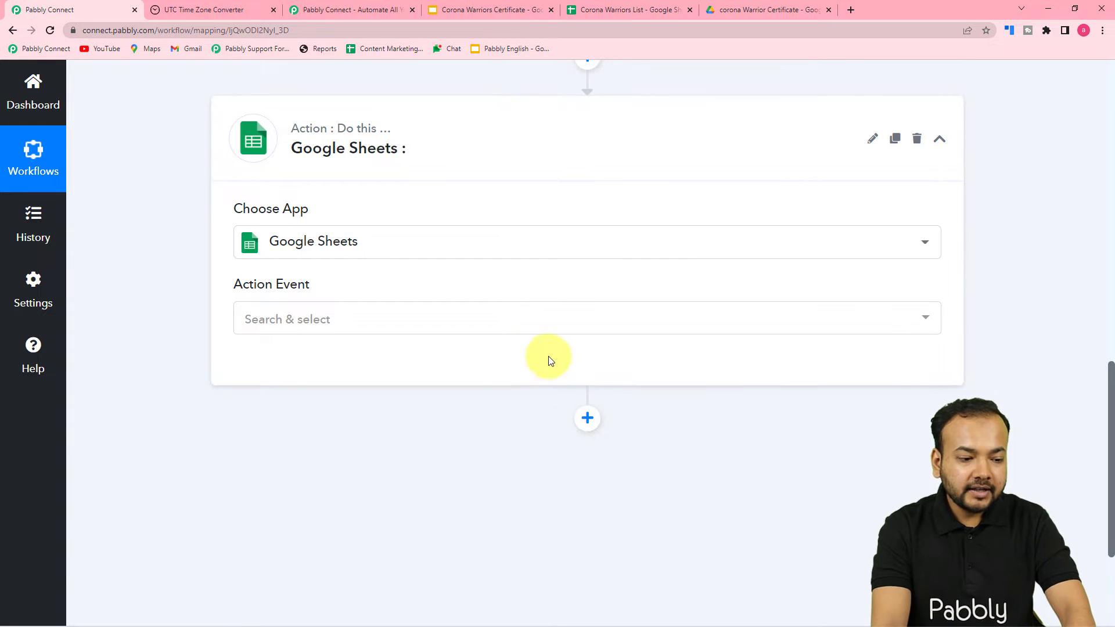
left_click(480, 329)
left_click(296, 548)
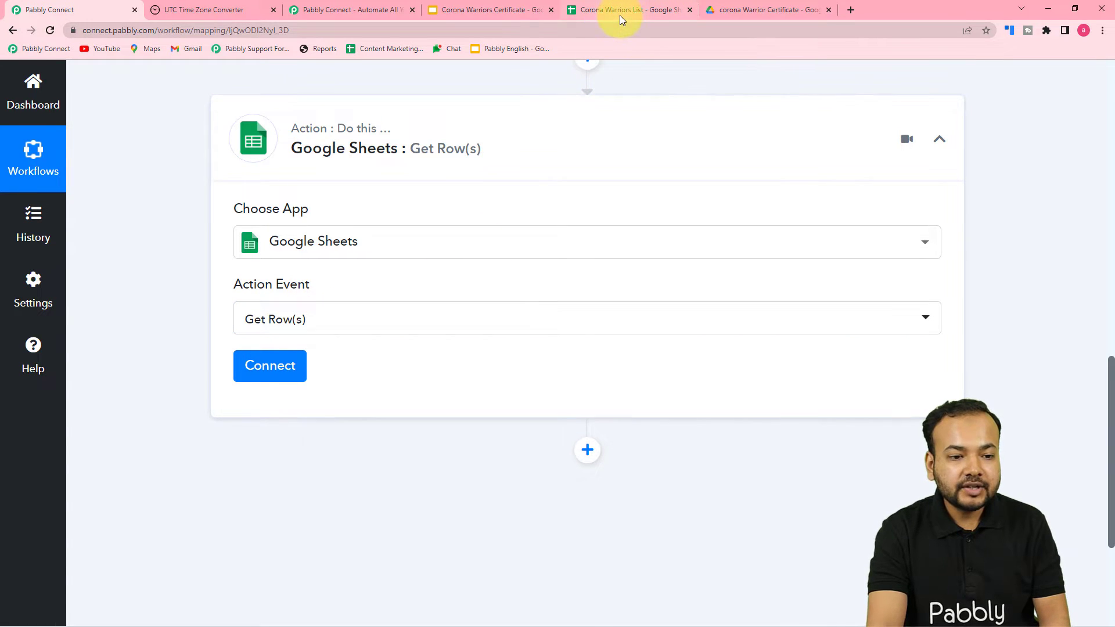
- Add a new Google Sheets connection for the action and authorize Pabbly Connect Sheets with the spreadsheet owner's Google account
left_click(290, 368)
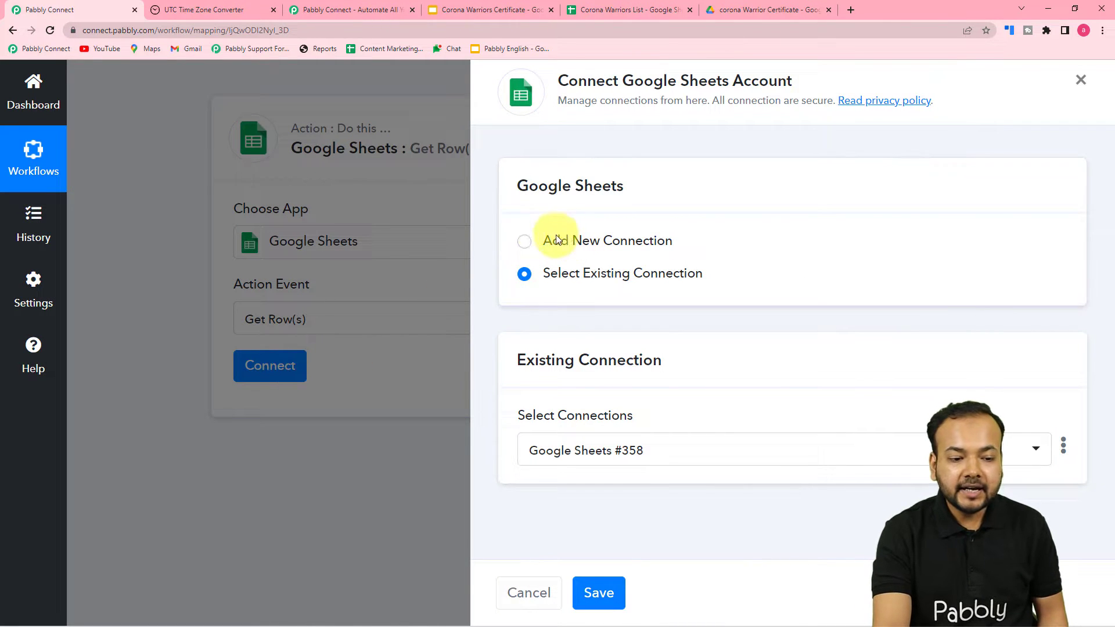
left_click(524, 241)
left_click(575, 432)
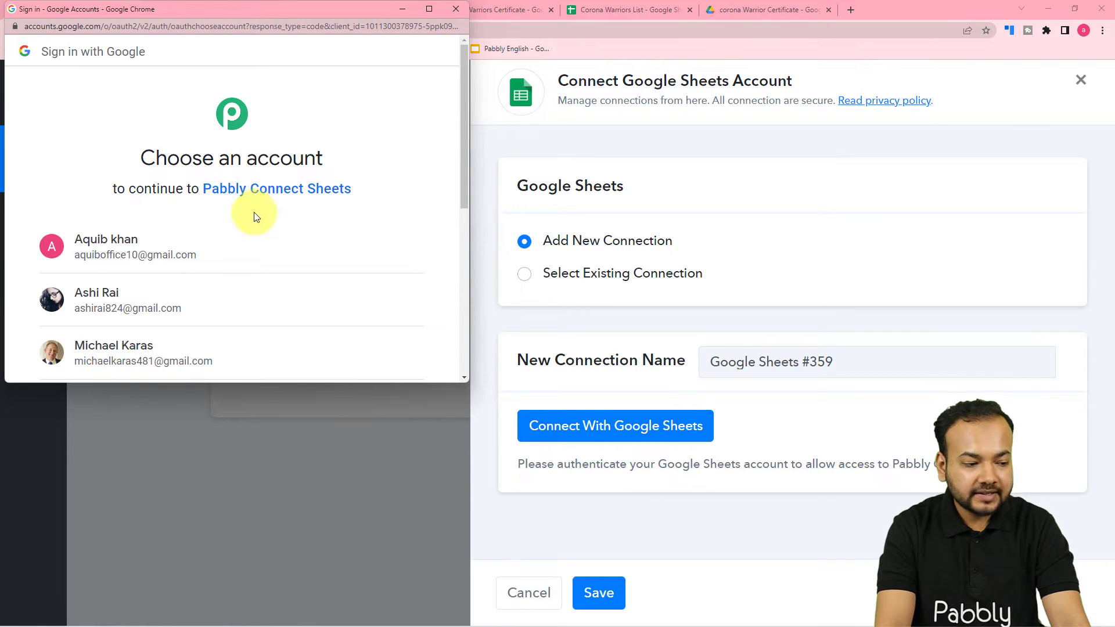
left_click(100, 307)
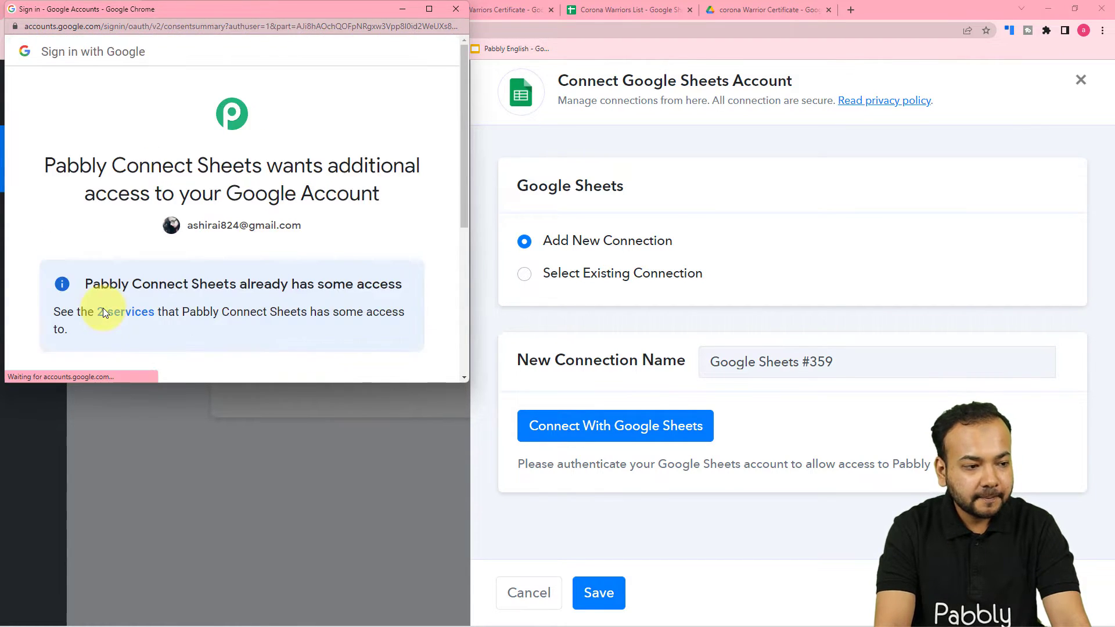
scroll(186, 227, "down", 1)
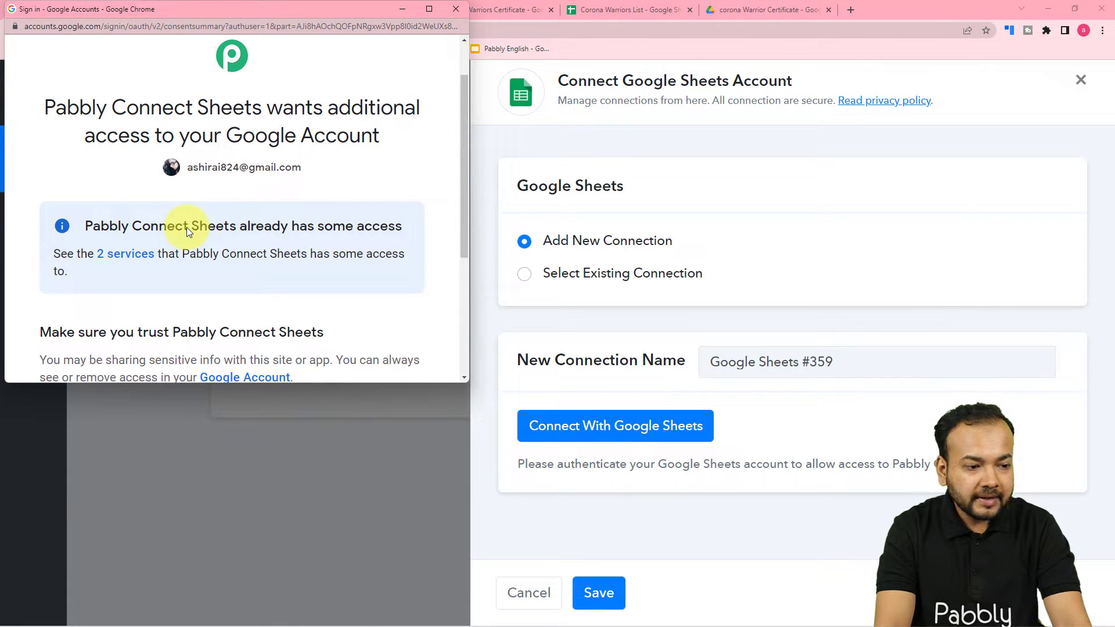
scroll(186, 227, "down", 1)
scroll(266, 193, "down", 3)
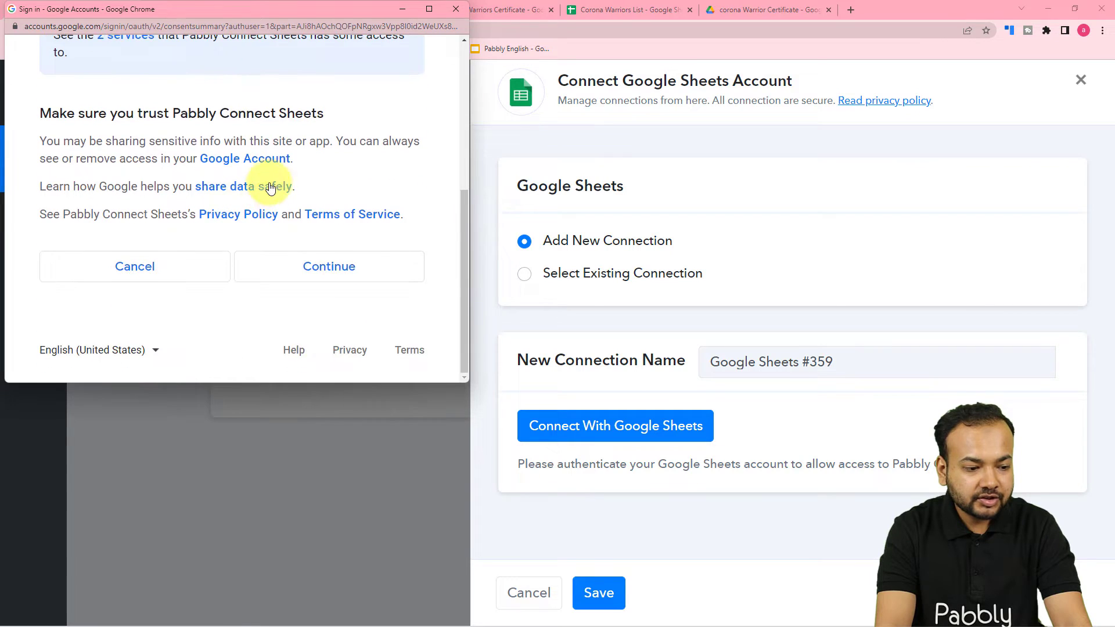
left_click(326, 267)
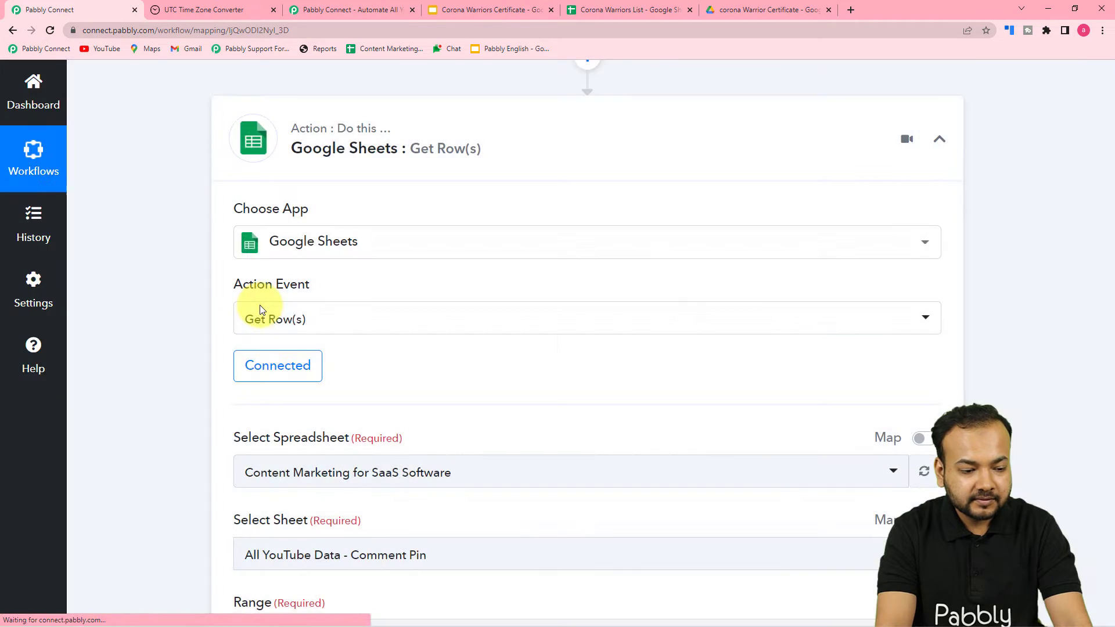
- Choose Corona Warriors List as the Get Row(s) spreadsheet and check the selected Sheet1 against the sheet name in Google Sheets
scroll(262, 302, "down", 4)
scroll(325, 298, "down", 2)
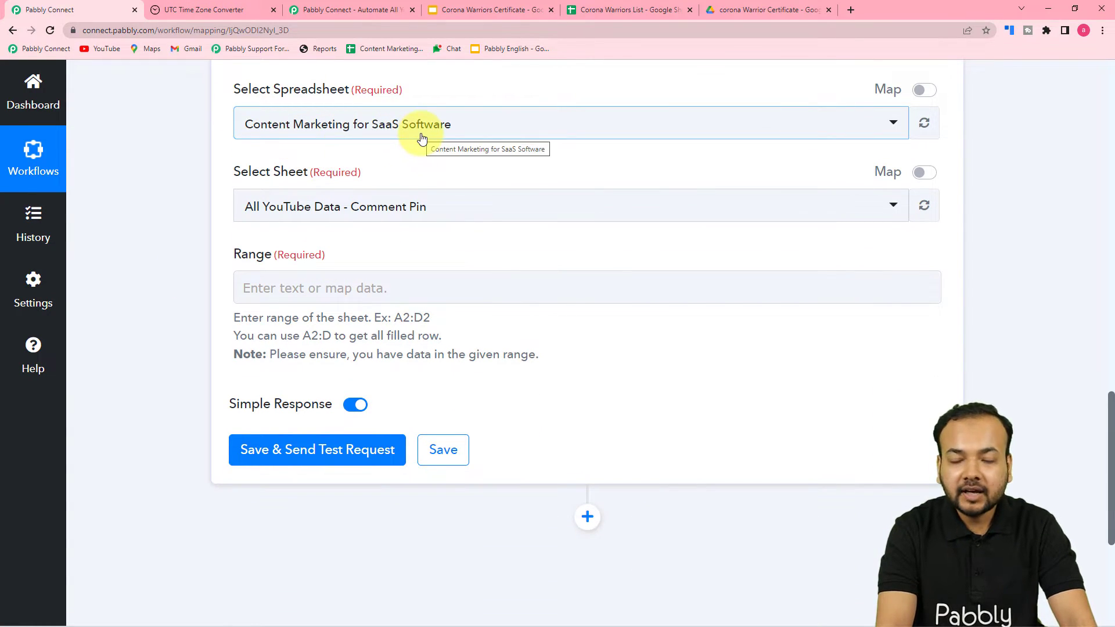
left_click(591, 10)
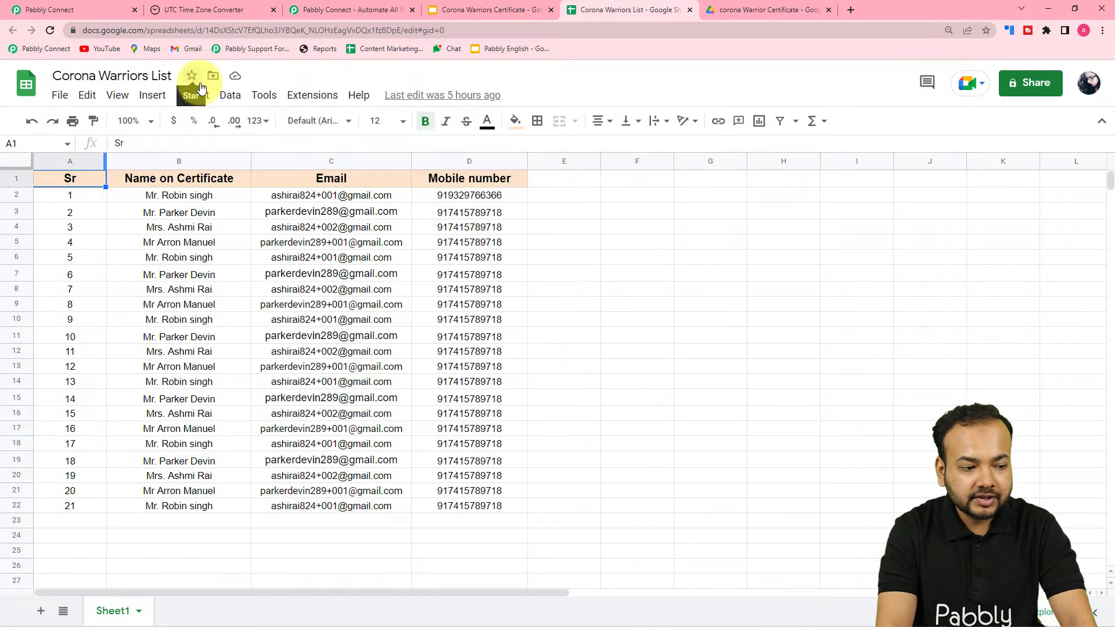
mouse_move(277, 195)
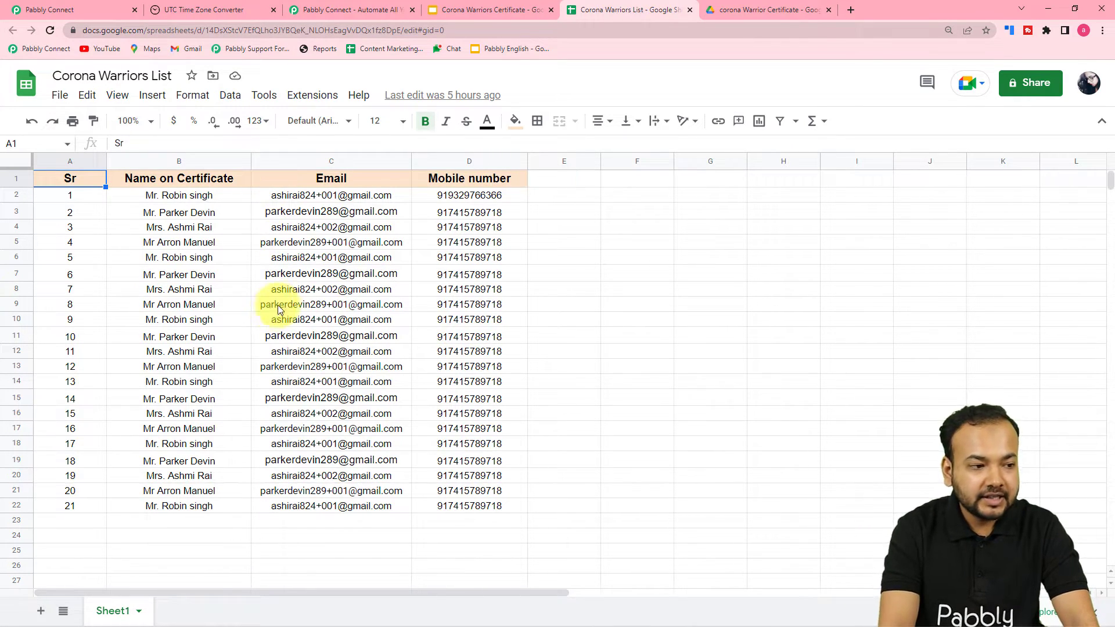
left_click(97, 9)
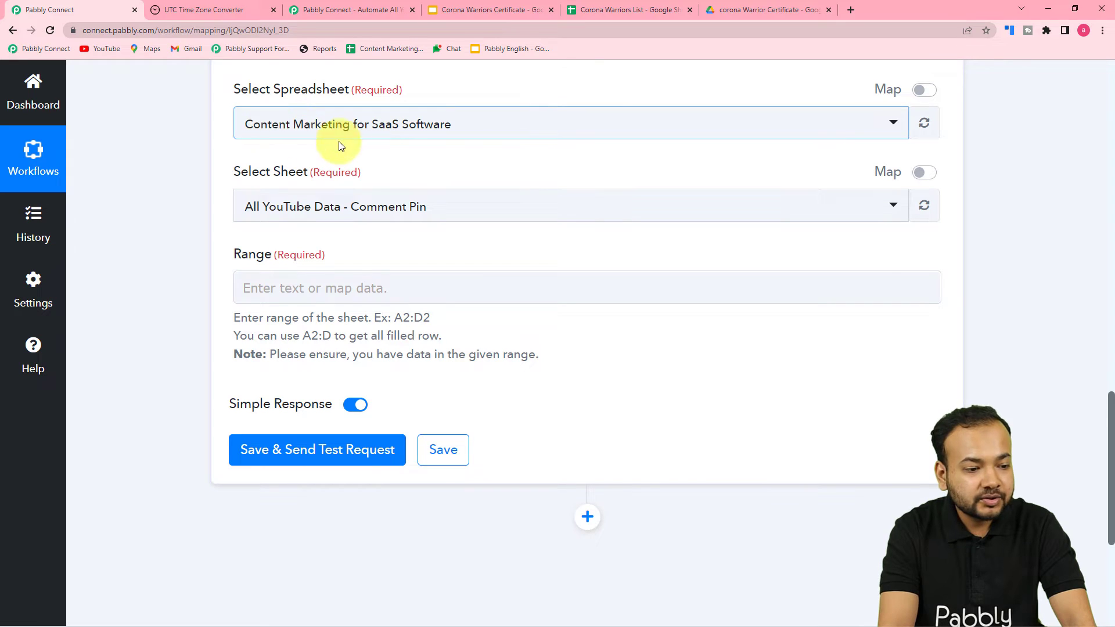
left_click(473, 132)
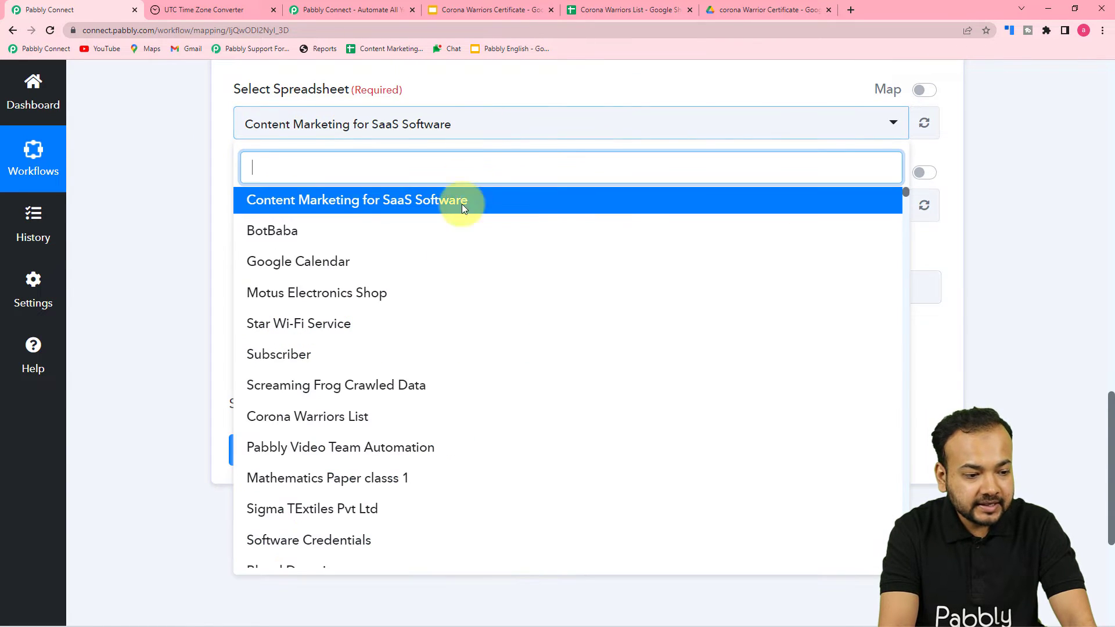
scroll(400, 447, "down", 4)
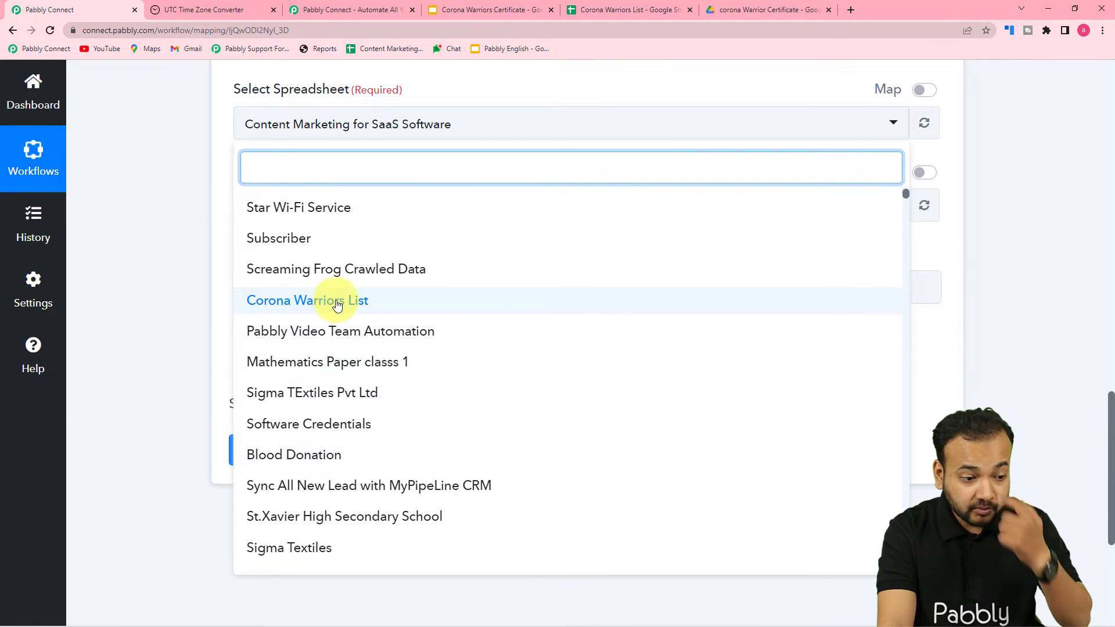
left_click(278, 306)
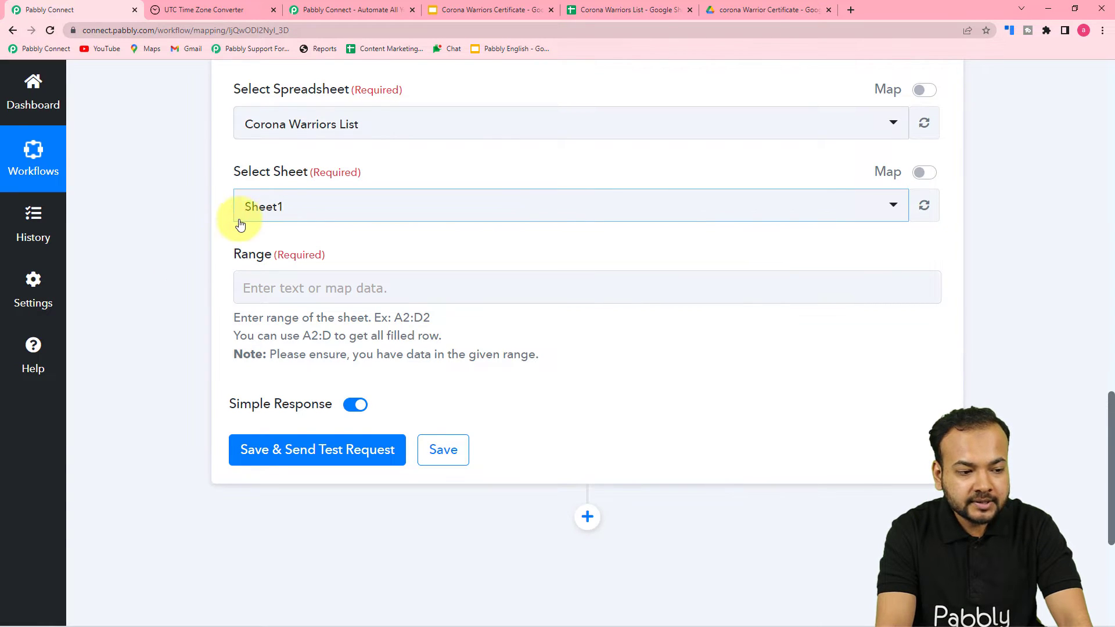
left_click(607, 10)
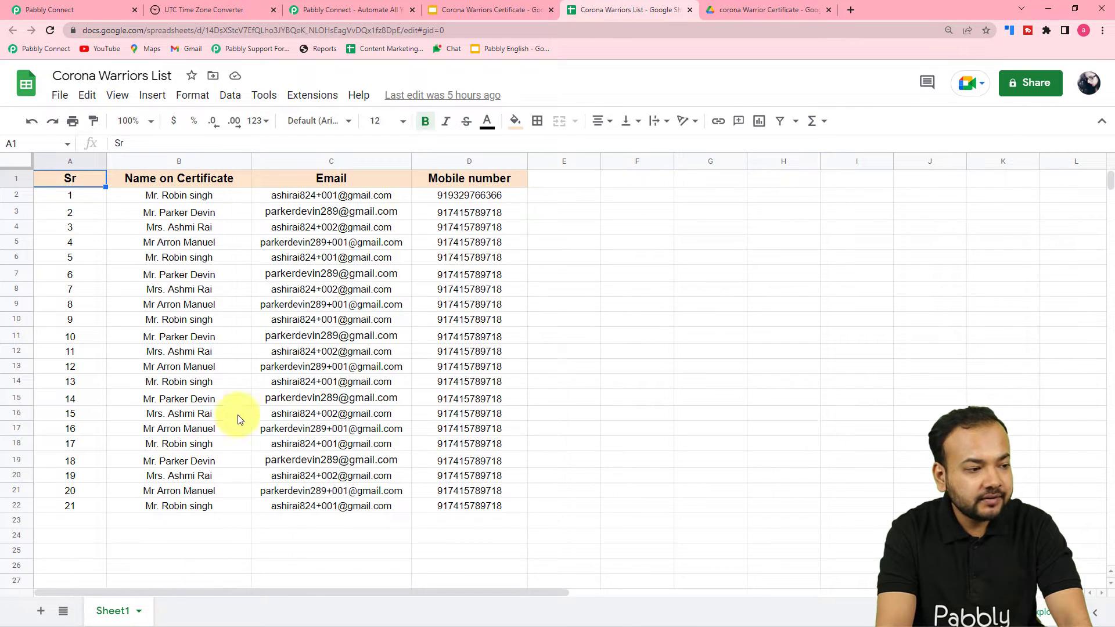
left_click(93, 12)
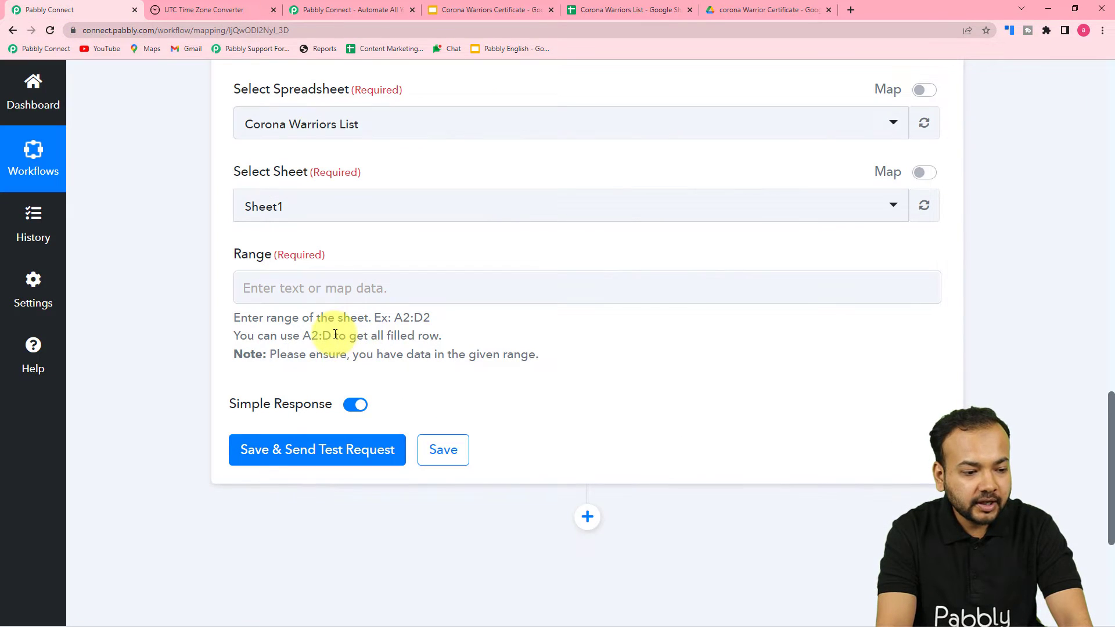
- Switch to the Corona Warriors List in Google Sheets and select the recipient rows A2:D22 without the header
left_click(277, 274)
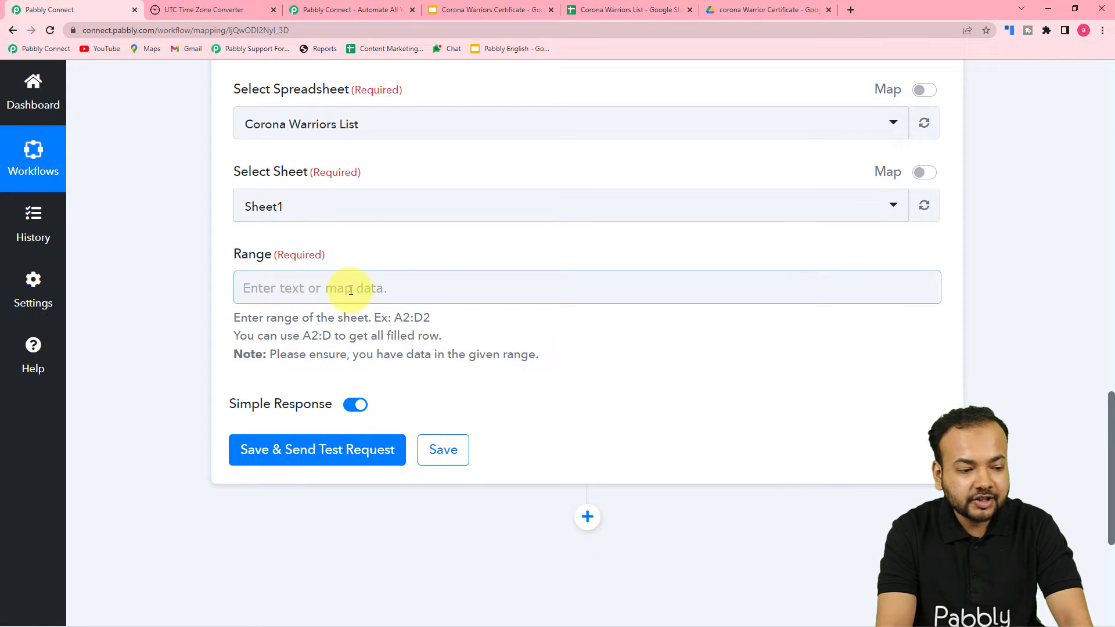
left_click(612, 13)
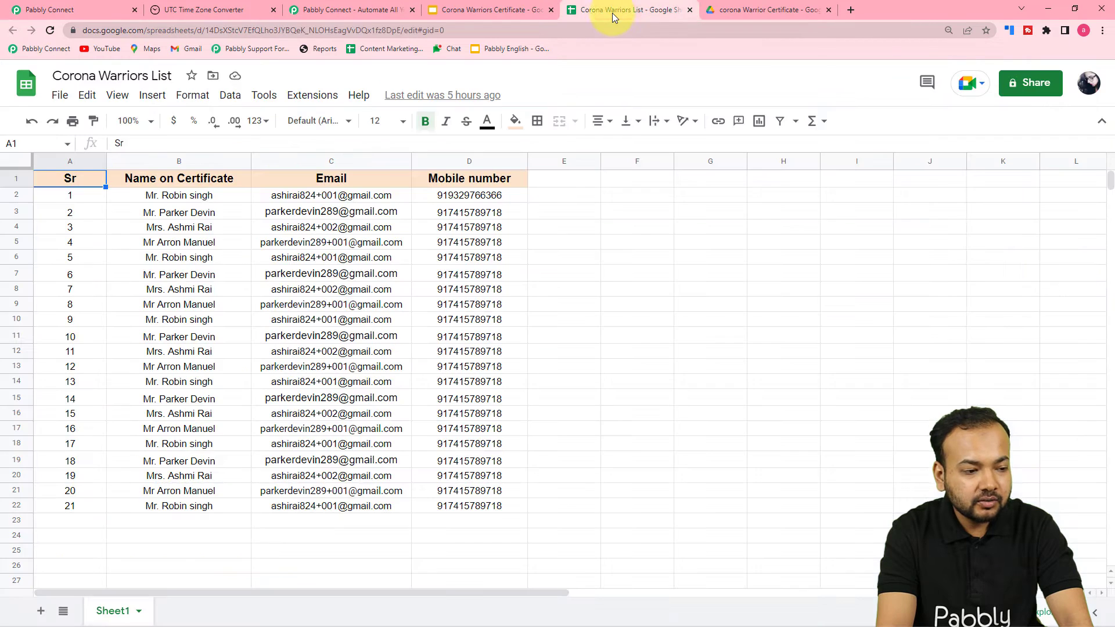
left_click(71, 196)
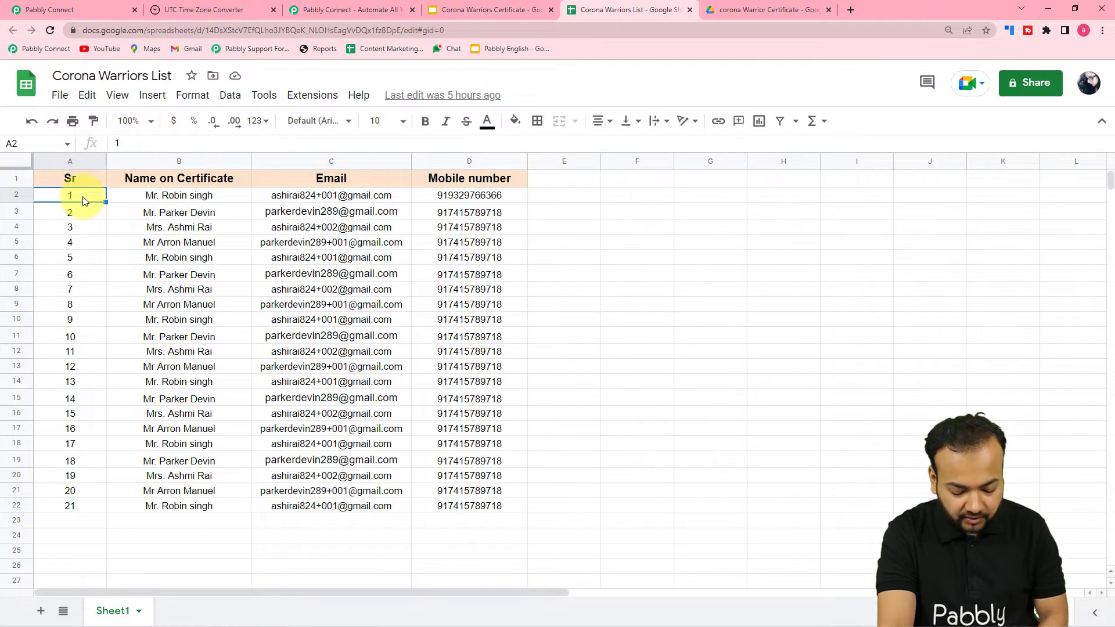
key("shift+Right")
key("shift+Right")
key("shift+Right")
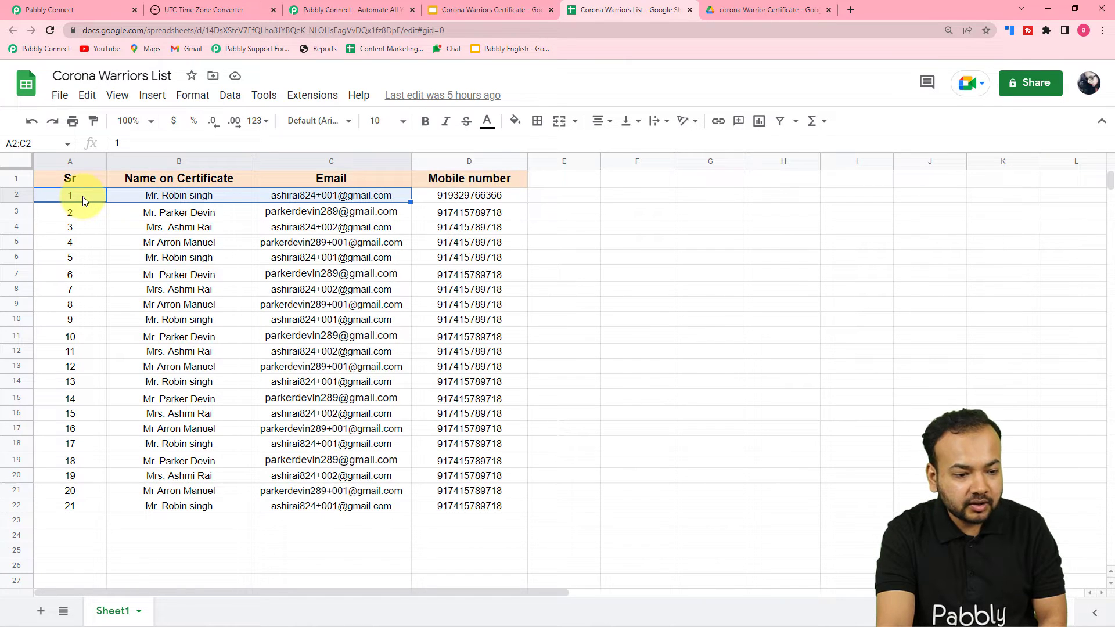
key("shift+Down")
key("shift+Down")
key("shift+Down")
key("shift+Down")
key("shift+Down")
key("shift+Down")
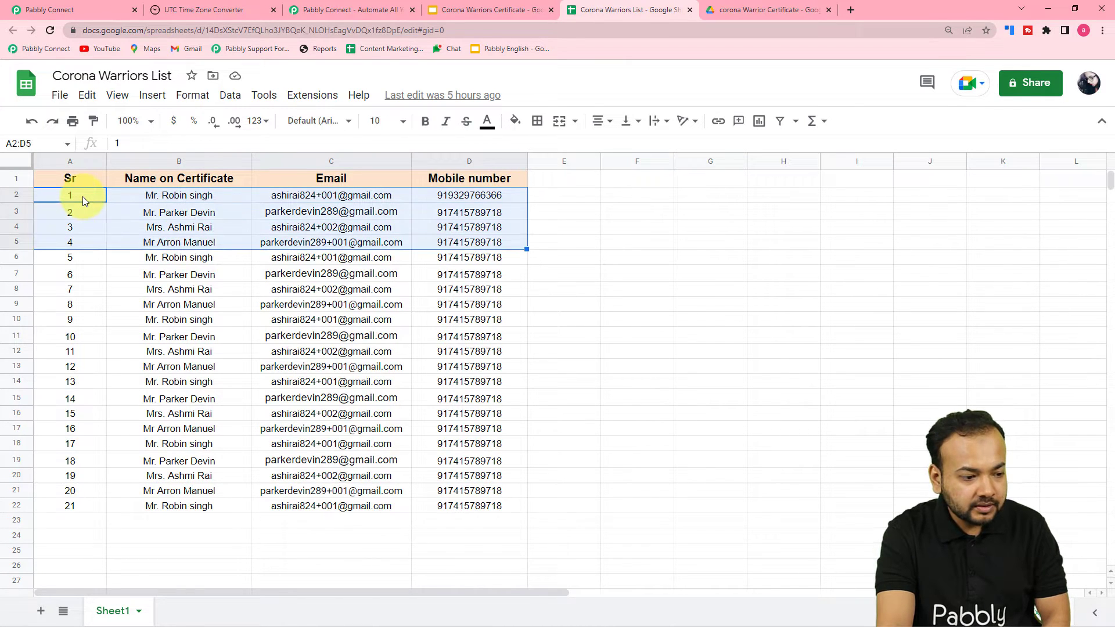
key("shift+Down")
key("shift+Down")
key("shift+Down")
key("shift+Down")
key("shift+Down")
key("shift+Down")
key("shift+Down")
key("shift+Down")
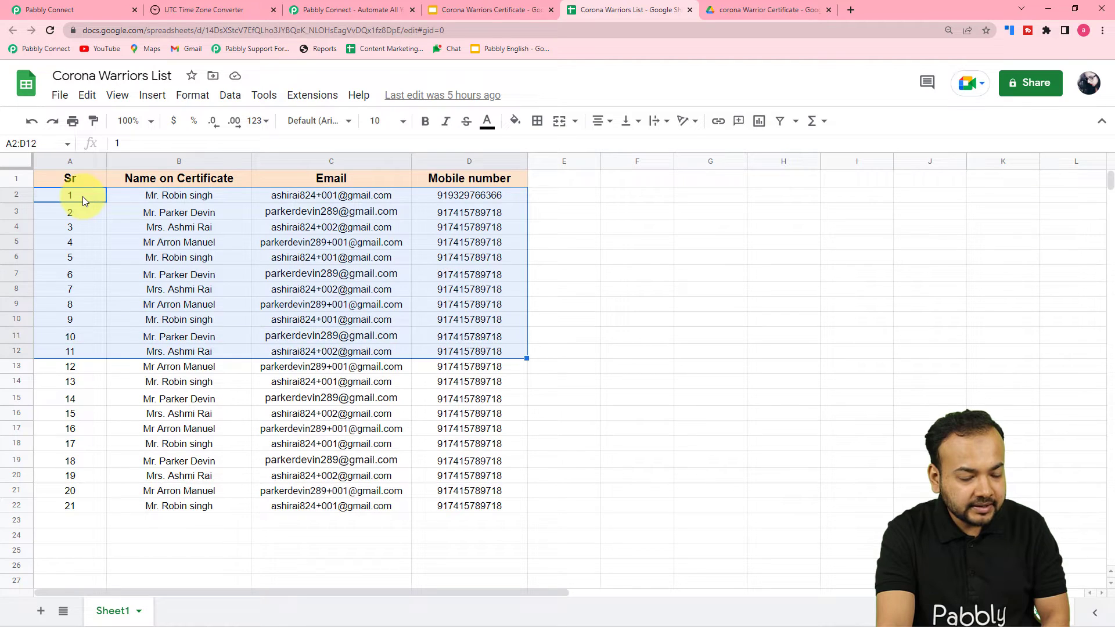
key("shift+Down")
key("shift+Down")
key("shift+Down")
key("shift+Down")
key("shift+Down")
key("shift+Down")
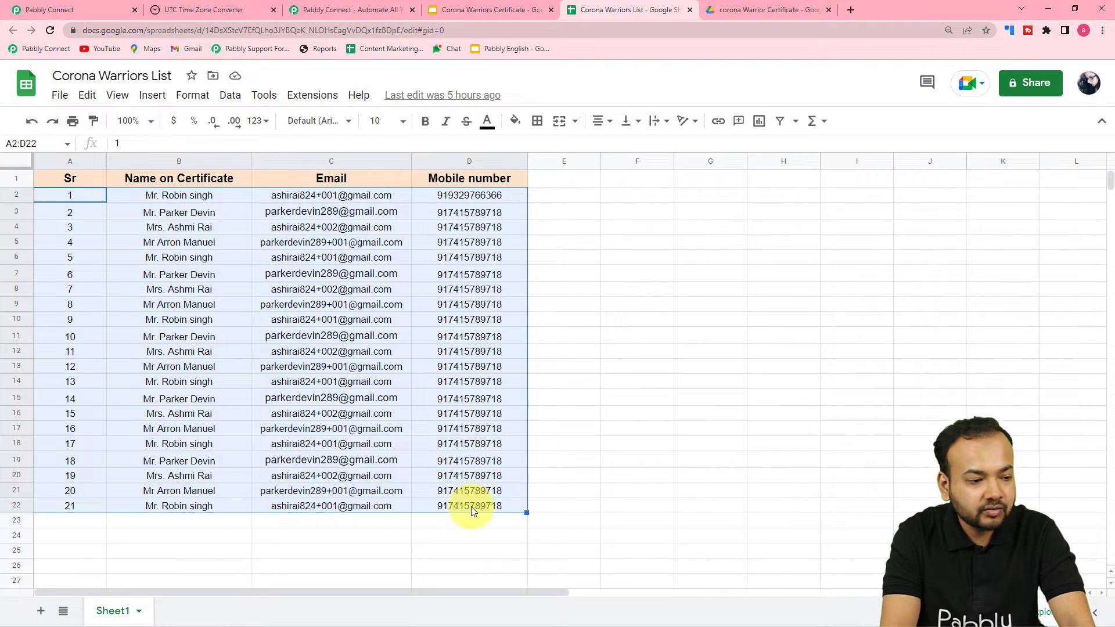
- Copy the selected range reference A2:D22 from Google Sheets and paste it as the Range of the Get Row(s) action in Pabbly Connect
left_click(2, 144)
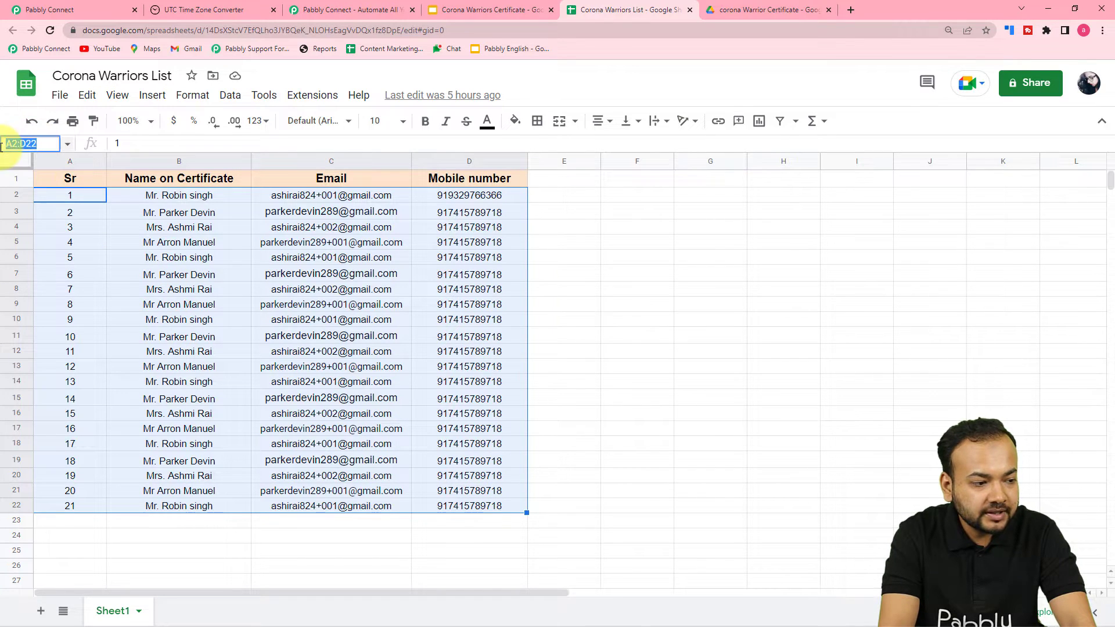
right_click(3, 144)
left_click(35, 189)
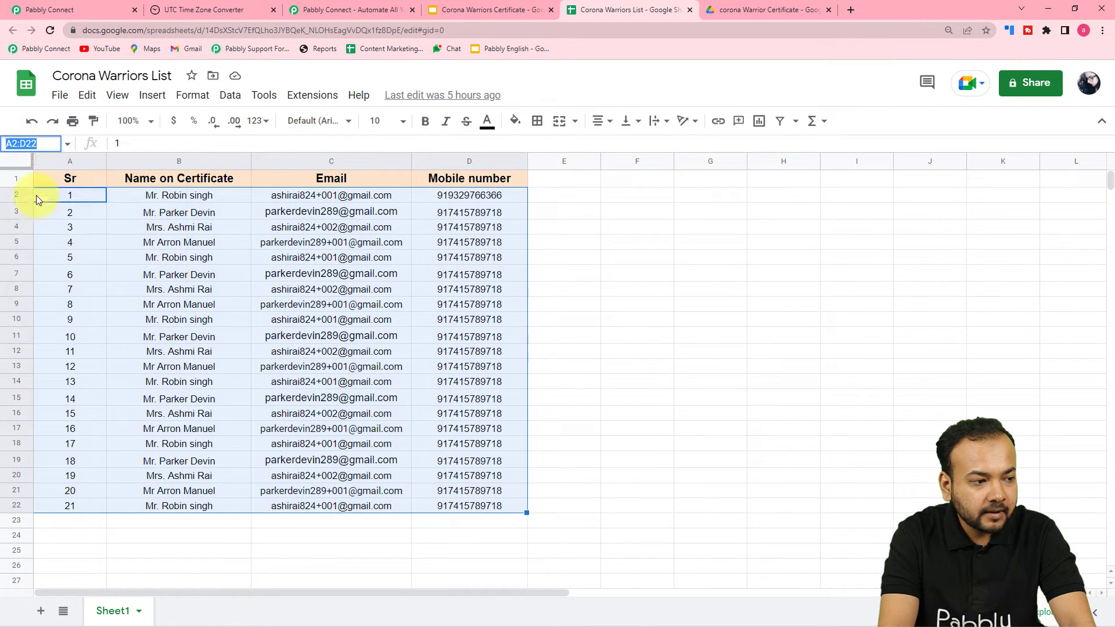
left_click(42, 10)
left_click(253, 284)
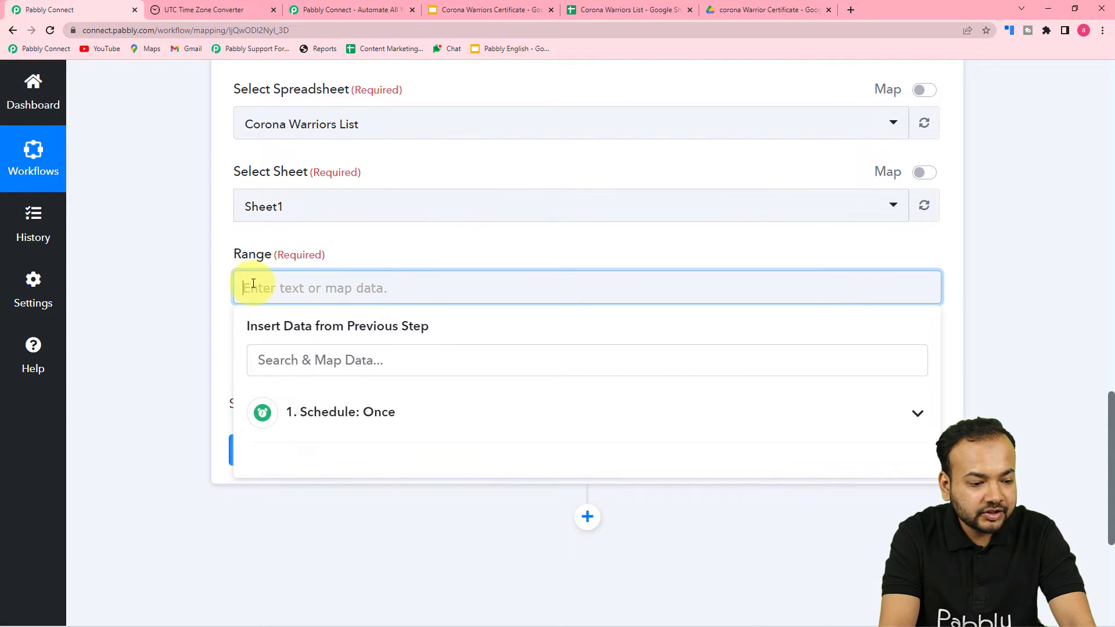
right_click(253, 285)
left_click(282, 392)
left_click(182, 351)
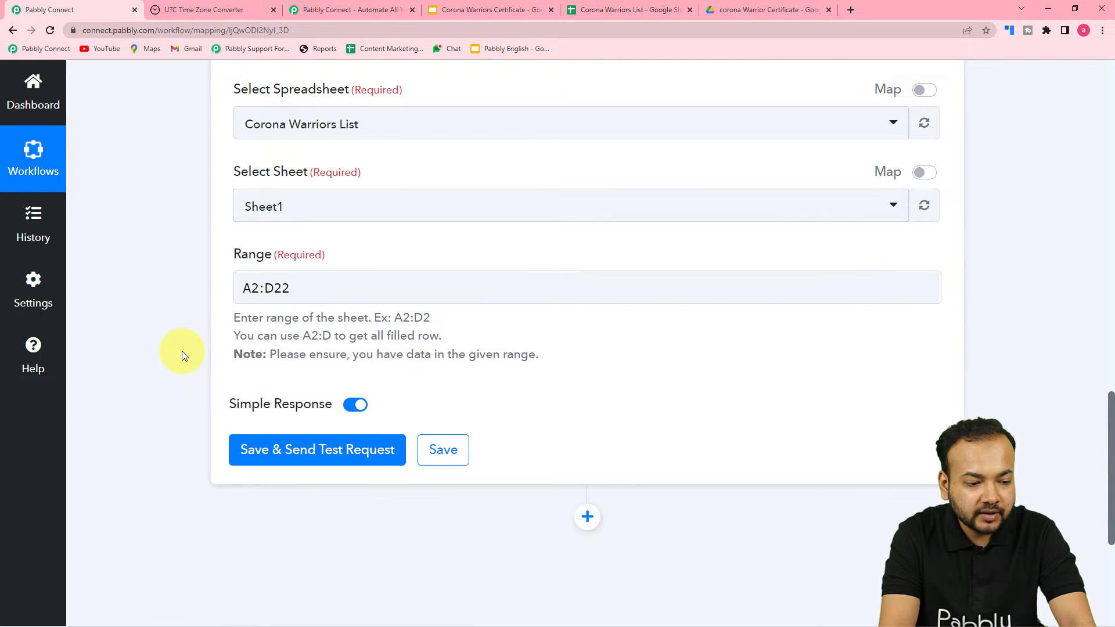
left_click(235, 290)
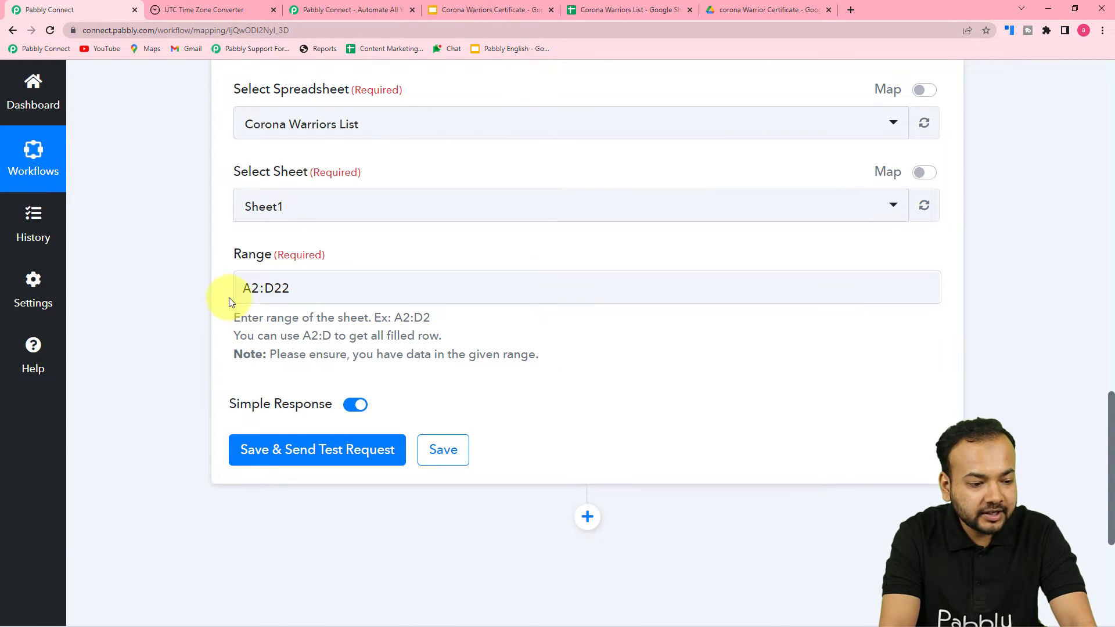
- Check the selected recipient rows in the spreadsheet and turn off Simple Response for the Get Row(s) action
scroll(267, 306, "down", 1)
scroll(266, 304, "down", 1)
left_click(266, 304)
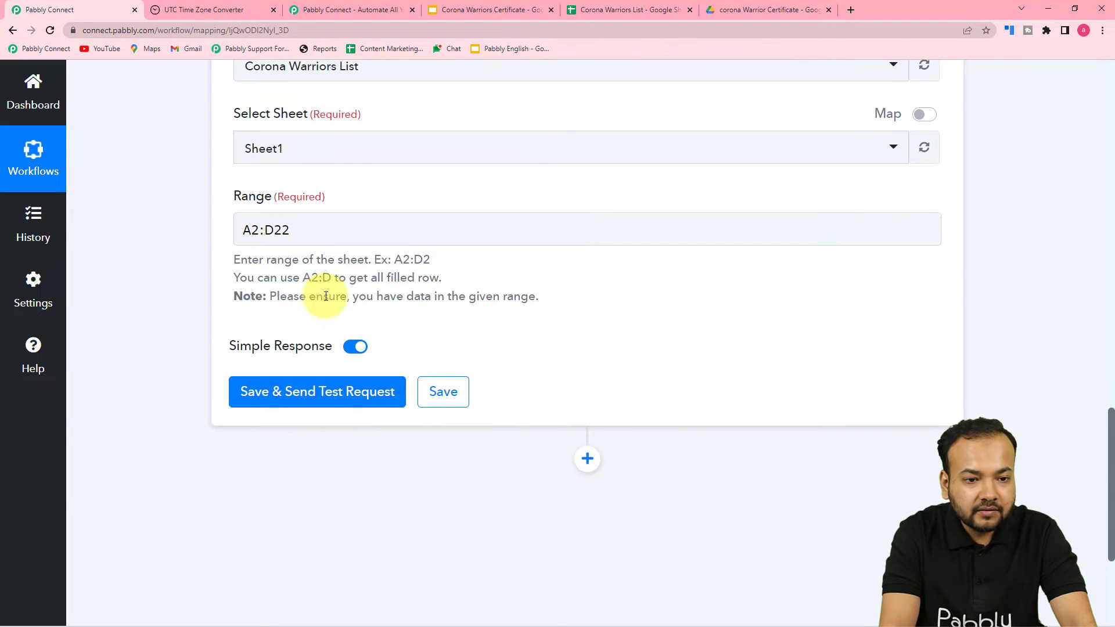
left_click(605, 8)
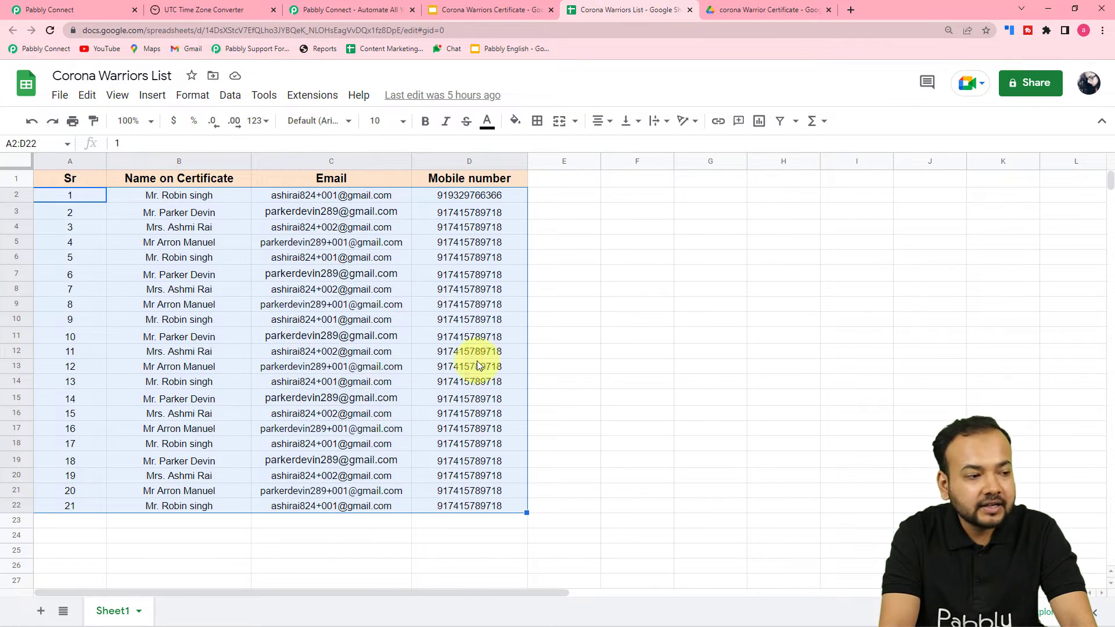
left_click(76, 8)
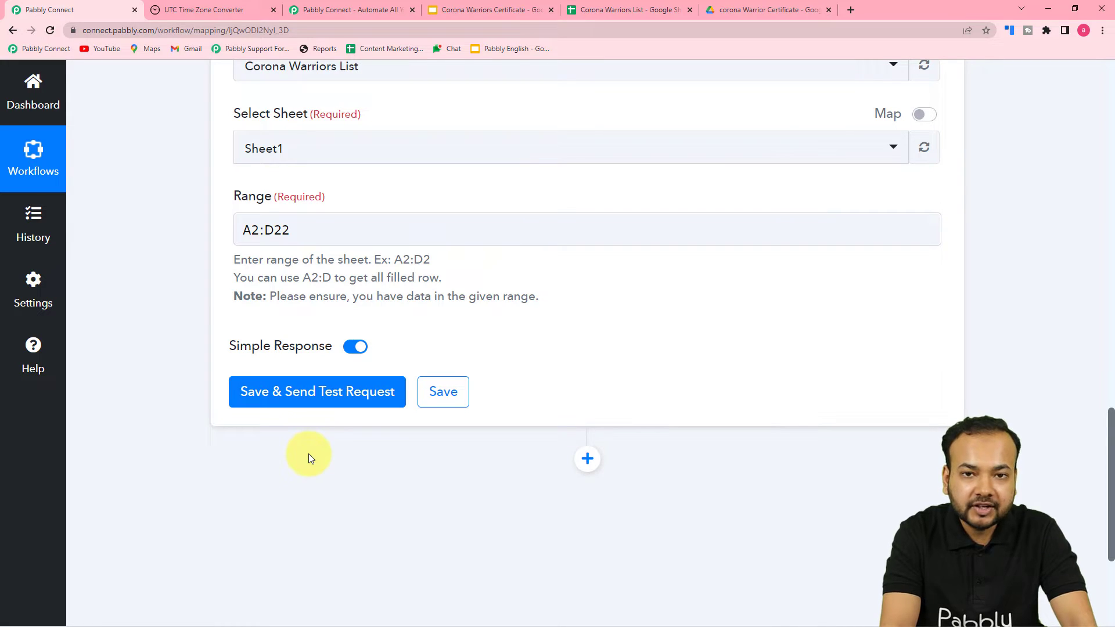
left_click(348, 348)
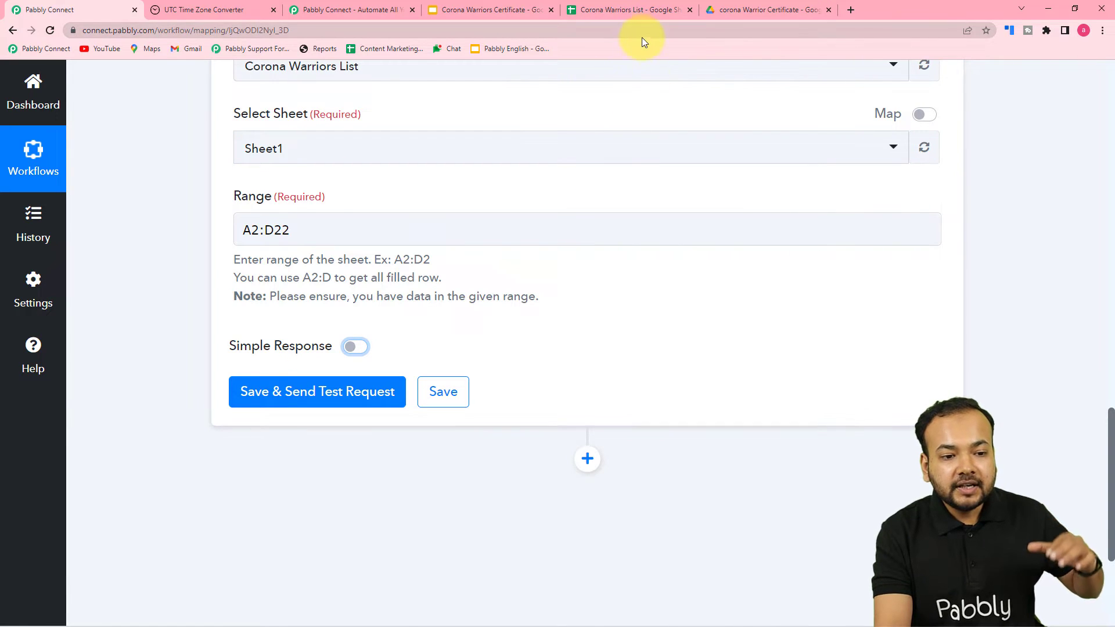
- Save the Get Row(s) action with a test request and enlarge the Response Result value to review the returned rows
left_click(617, 9)
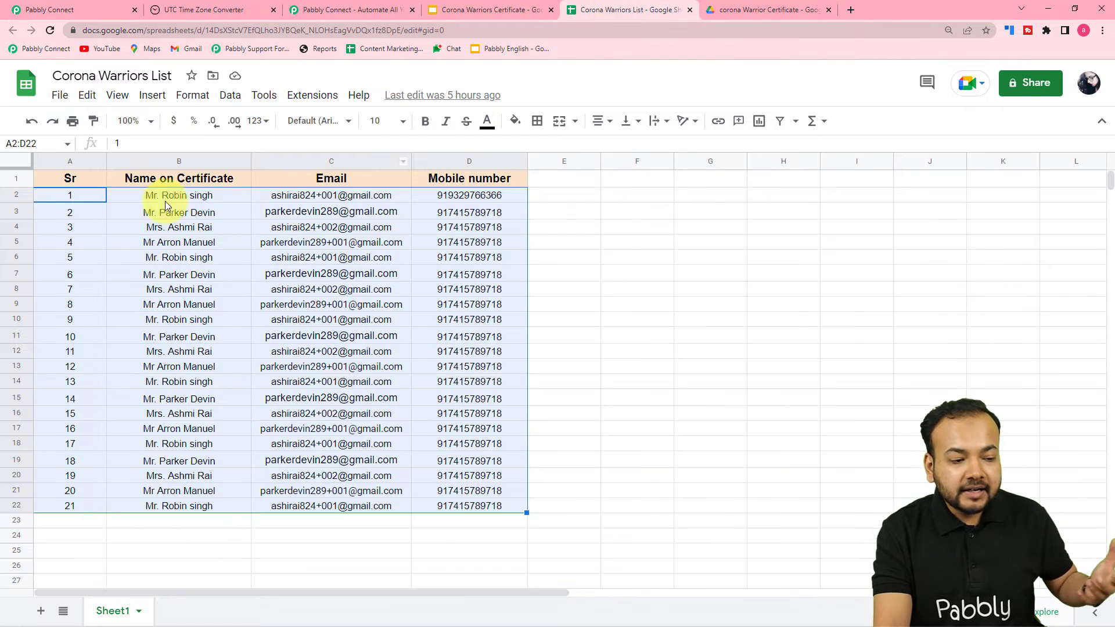
mouse_move(307, 205)
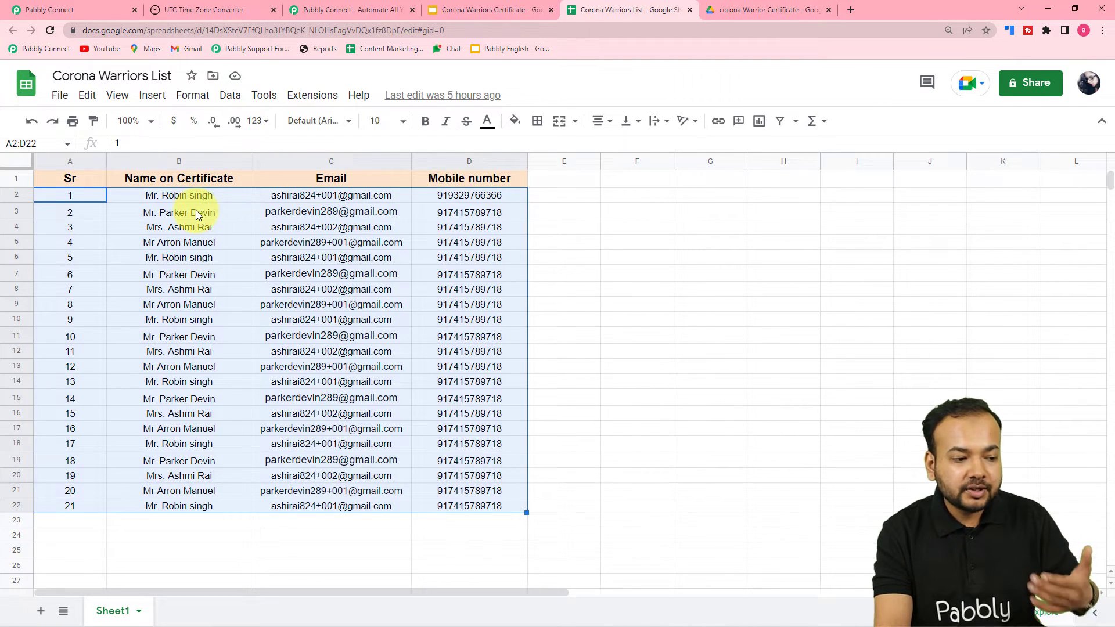
left_click(35, 10)
mouse_move(341, 347)
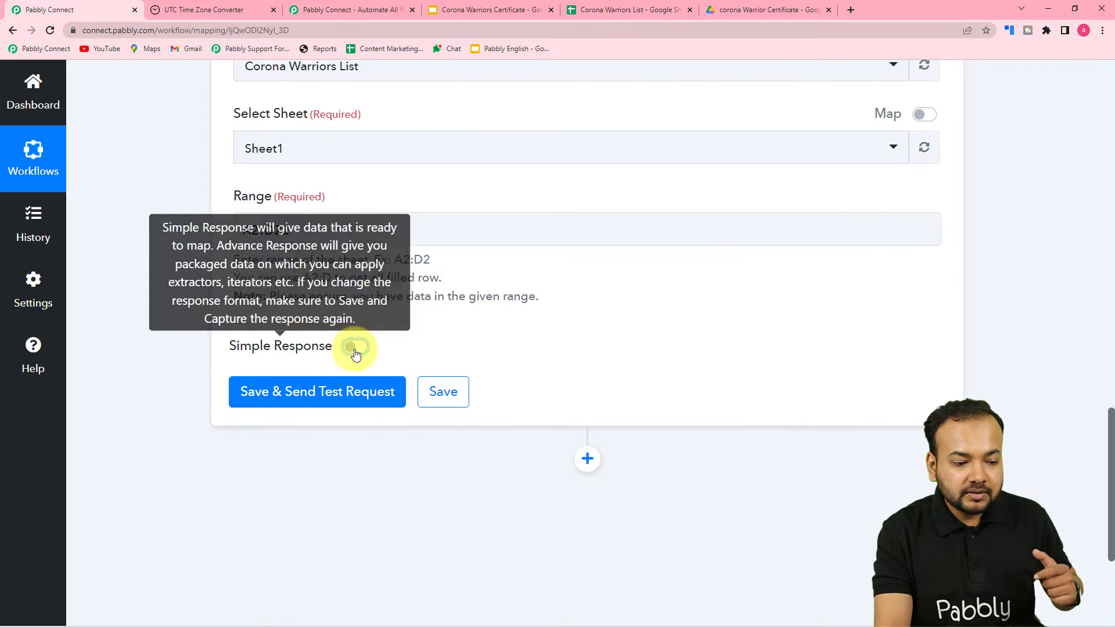
left_click(293, 397)
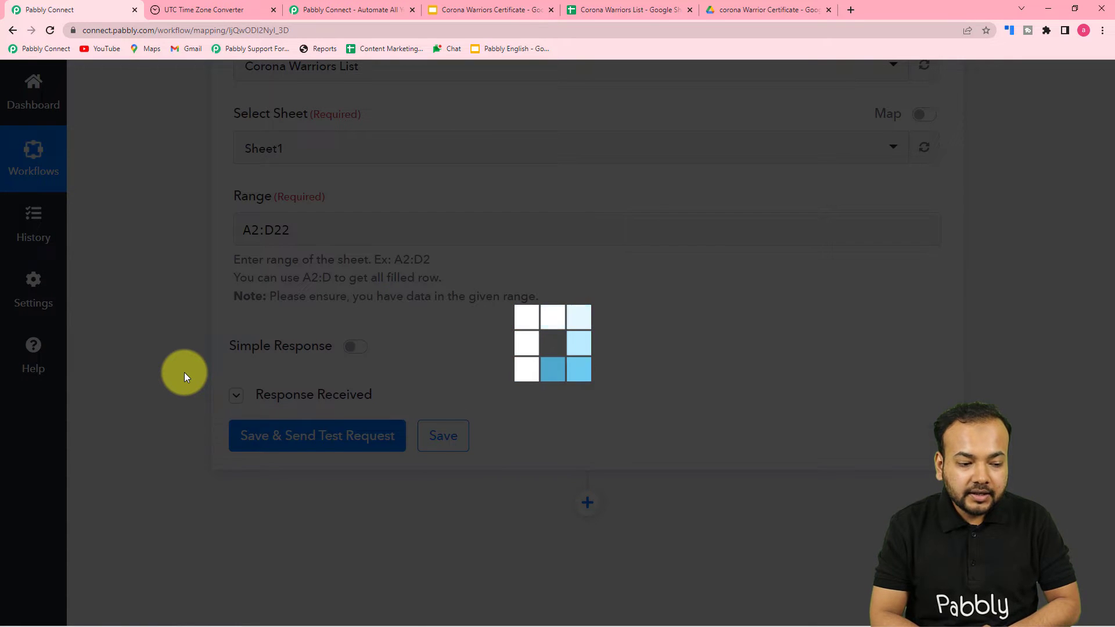
scroll(194, 306, "down", 4)
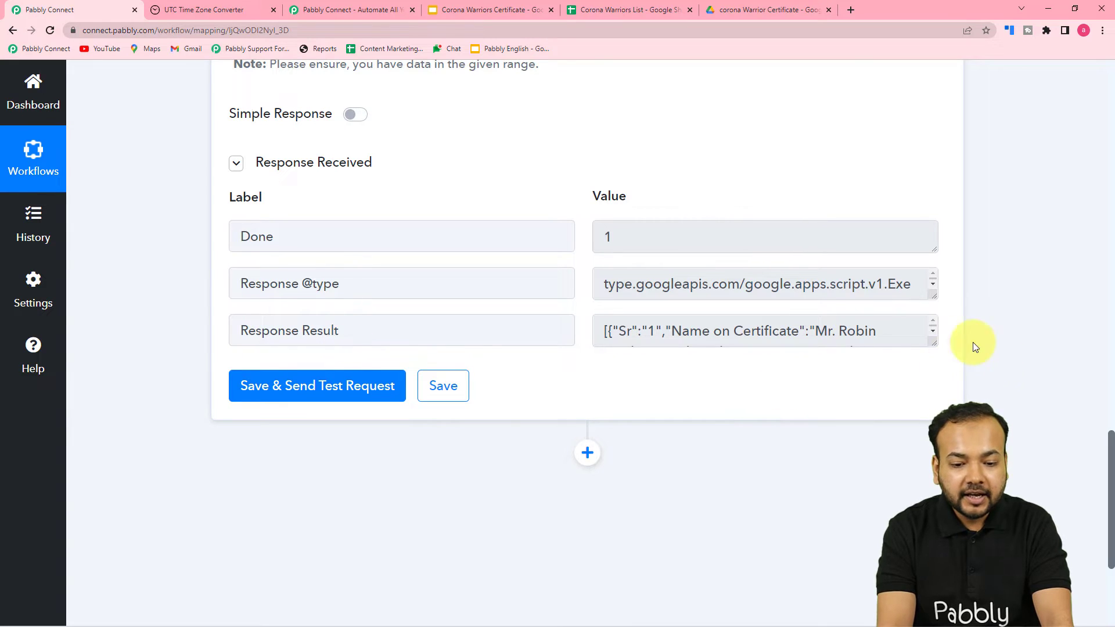
left_click_drag(929, 346, 929, 621)
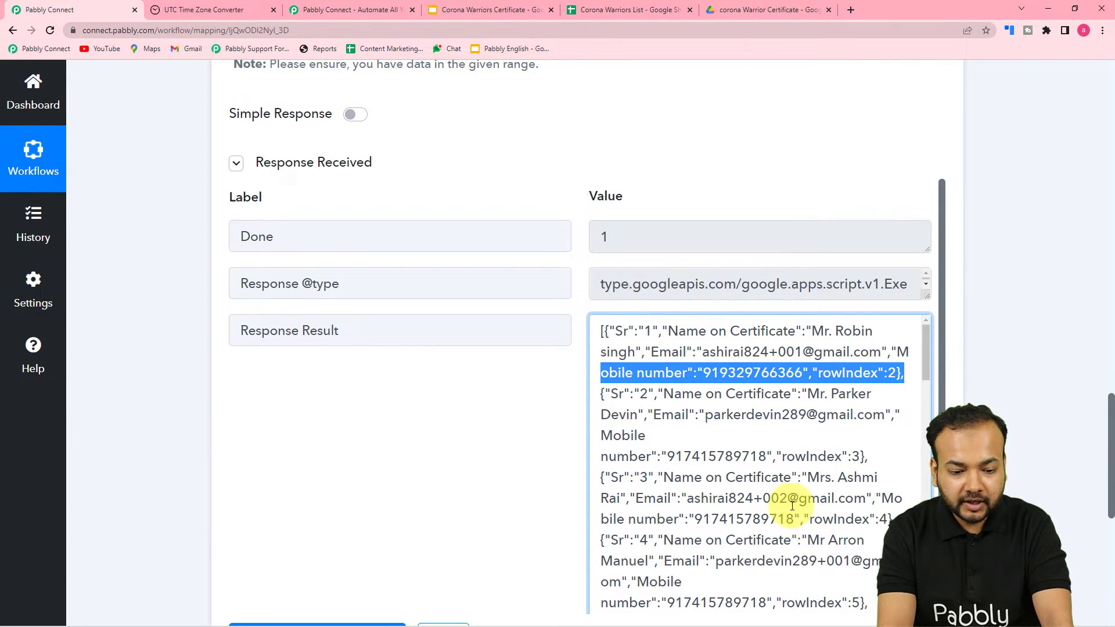
scroll(778, 485, "down", 3)
scroll(778, 486, "down", 10)
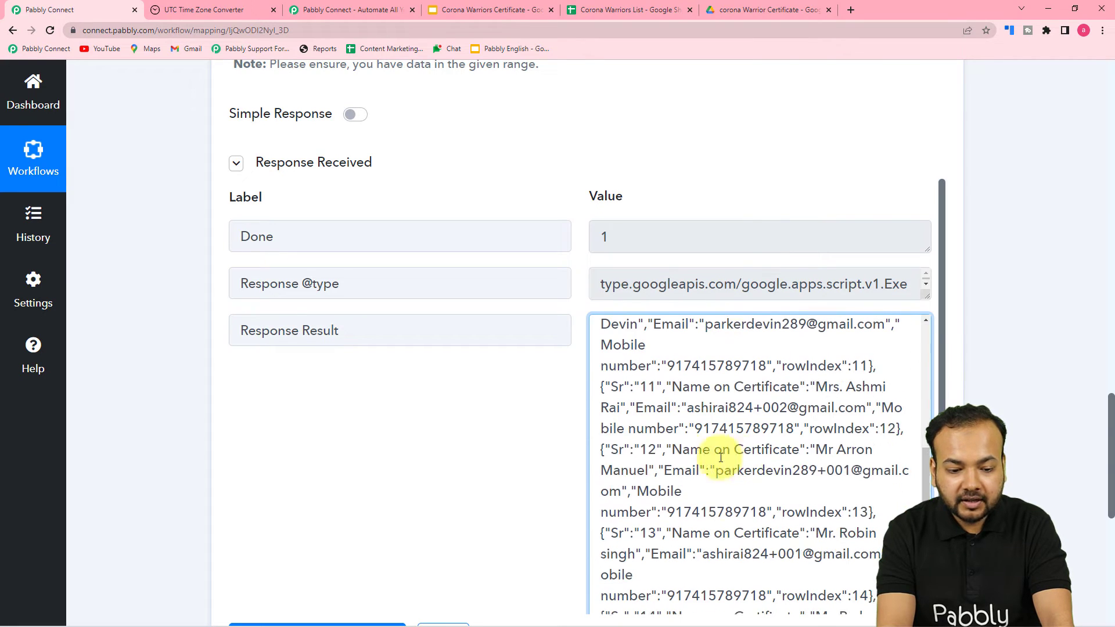
- Add a new action step below the Google Sheets Get Row(s) step
left_click(176, 355)
scroll(473, 313, "down", 3)
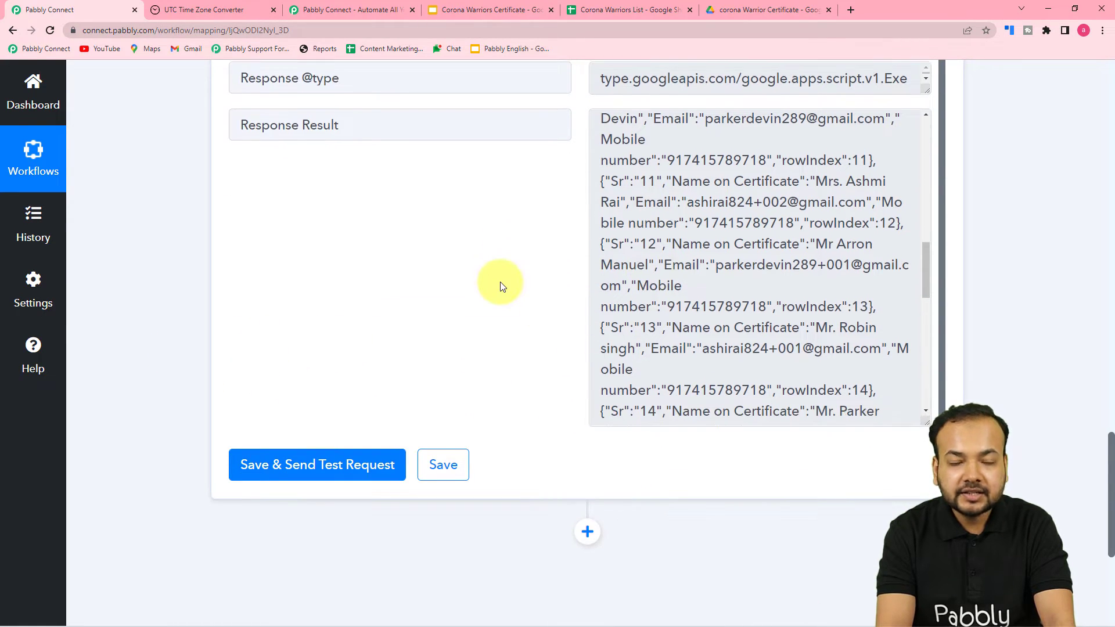
scroll(174, 249, "down", 5)
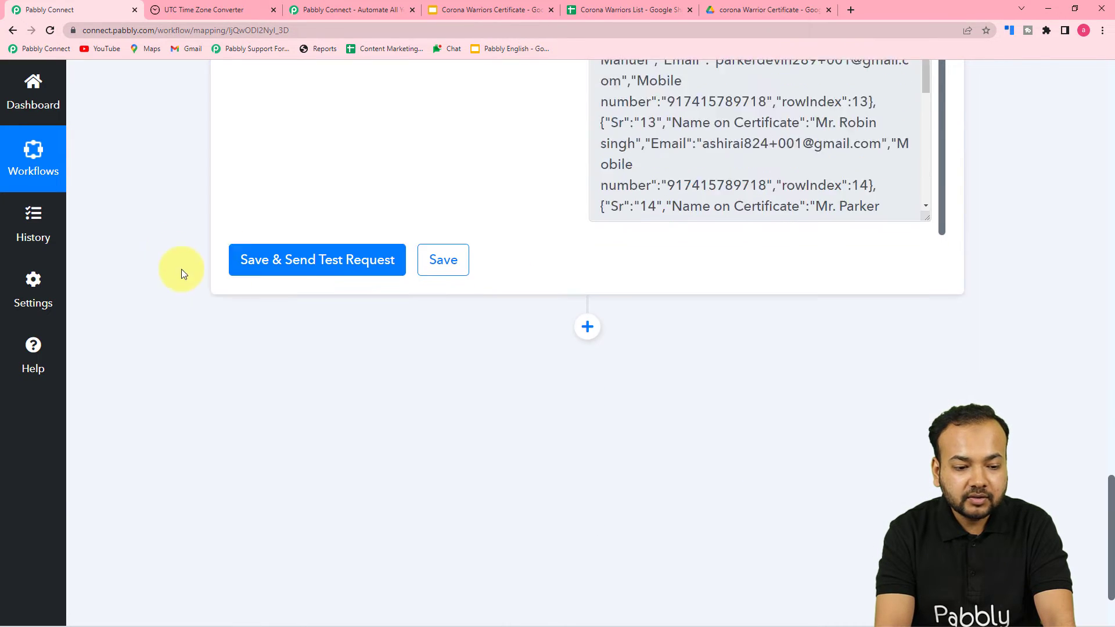
left_click(587, 241)
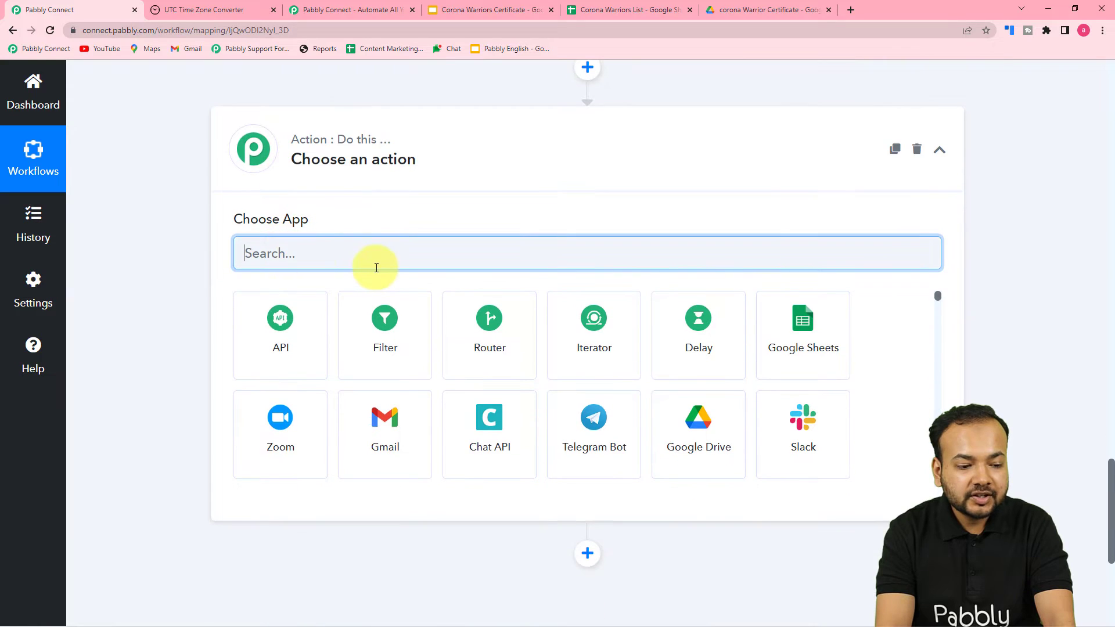
- Choose Iterator by Pabbly as the app of the new action step and select 2. Response Result [] as its array
left_click(596, 349)
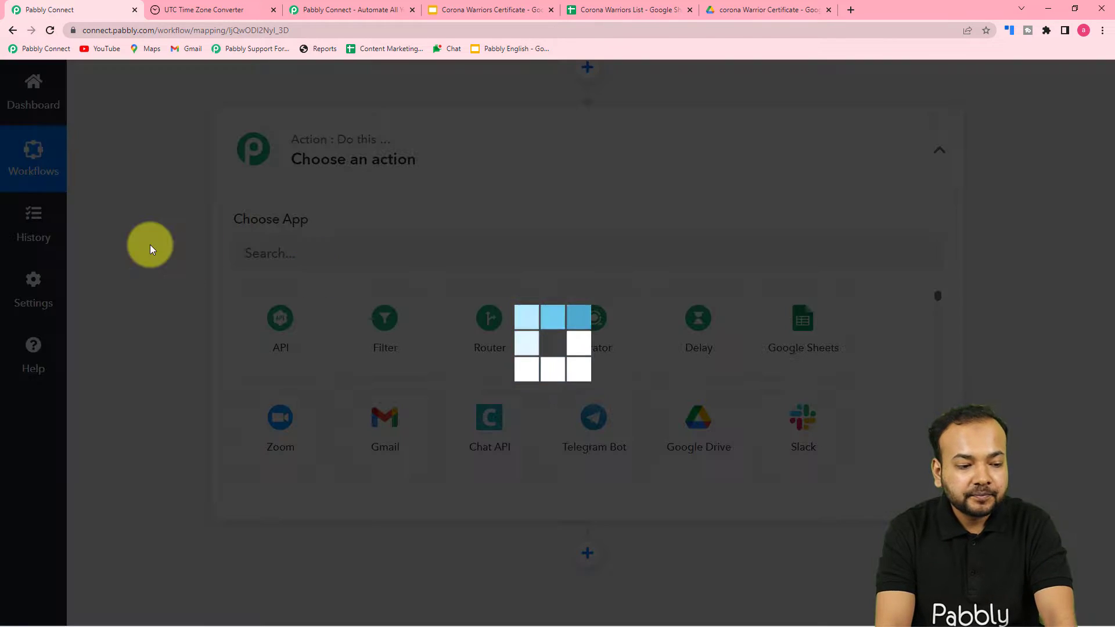
scroll(149, 245, "up", 7)
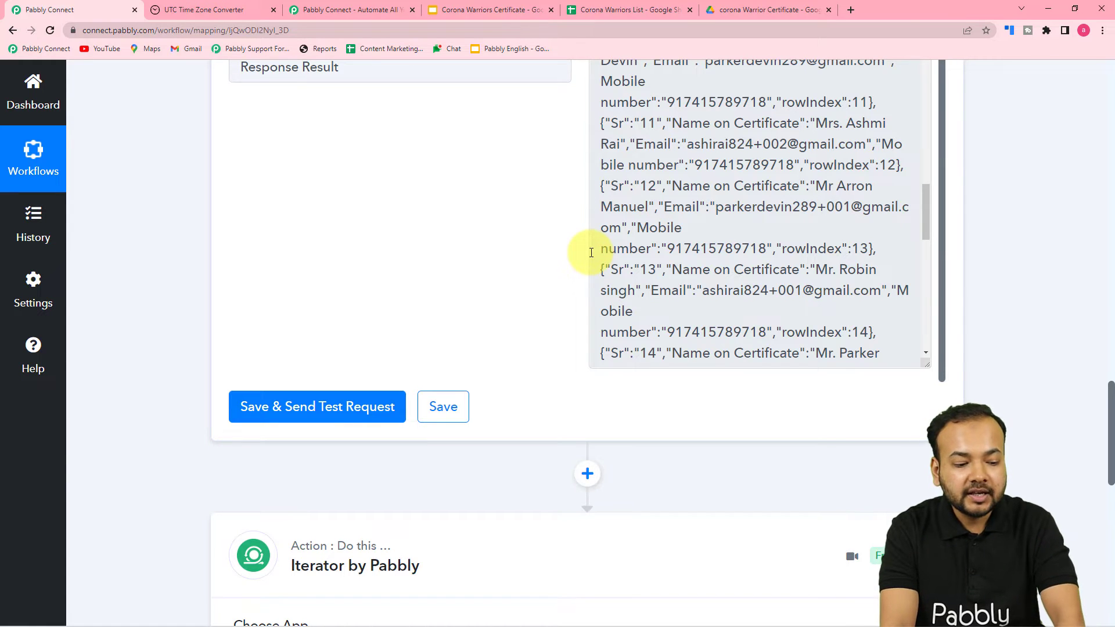
scroll(591, 252, "down", 3)
scroll(151, 292, "down", 4)
scroll(151, 293, "down", 3)
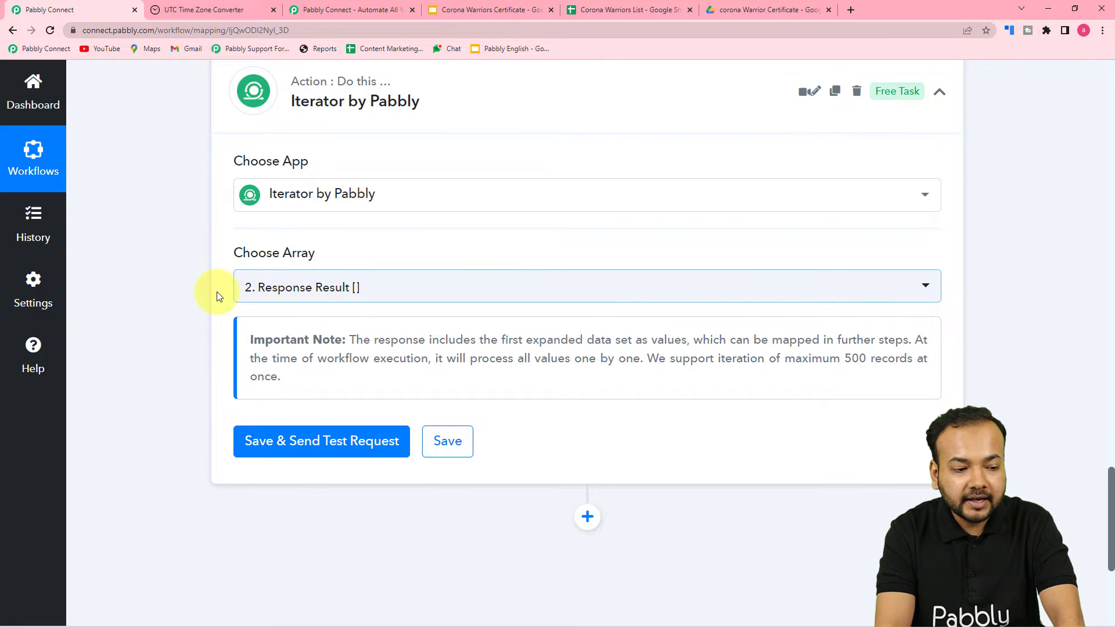
mouse_move(273, 256)
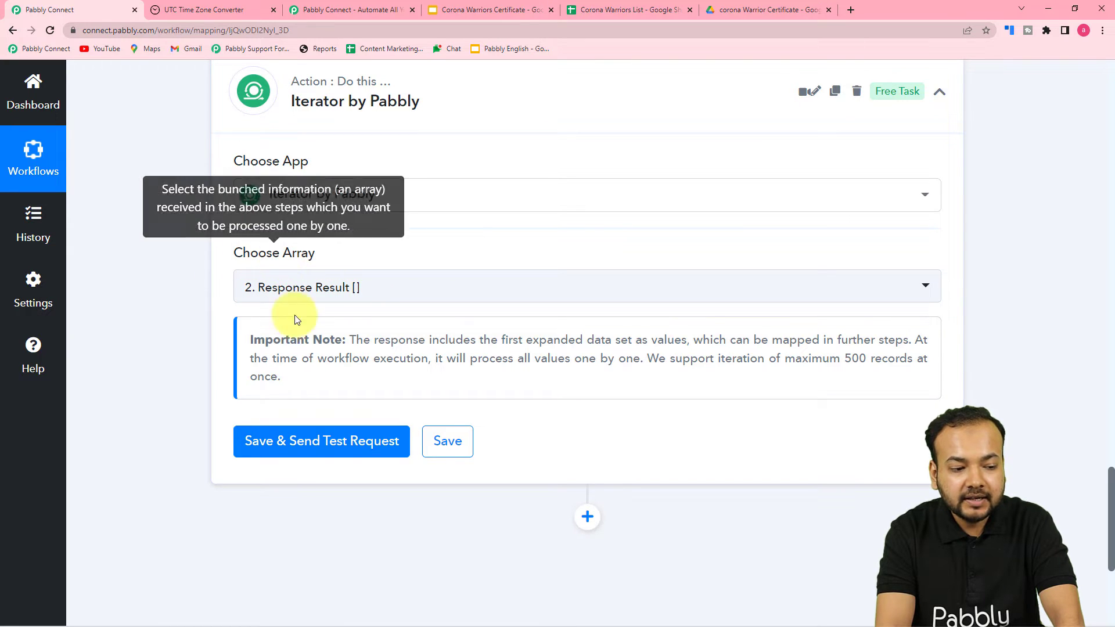
left_click(425, 294)
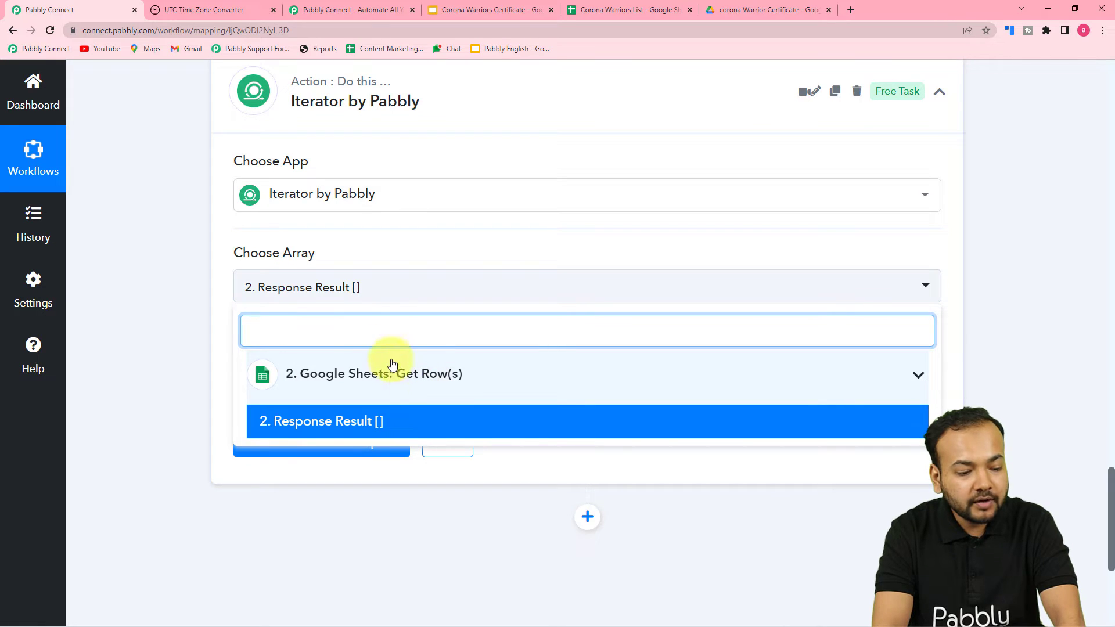
left_click(326, 429)
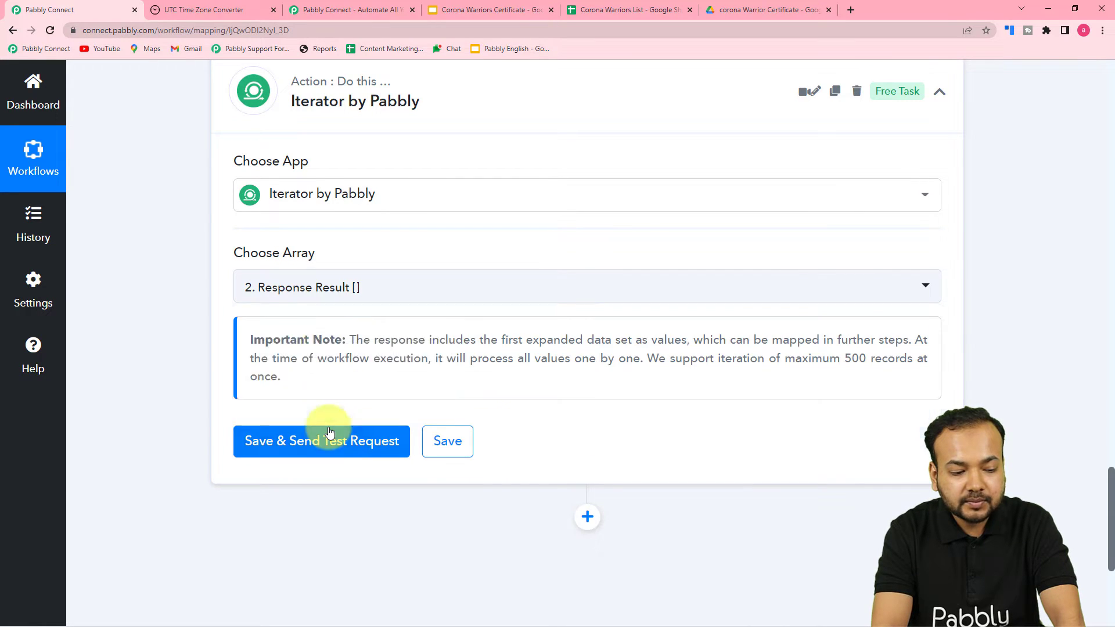
- Save the Iterator step with a test request and compare its response with the first recipient row in the Corona Warriors List sheet
scroll(203, 346, "up", 5)
scroll(232, 325, "up", 3)
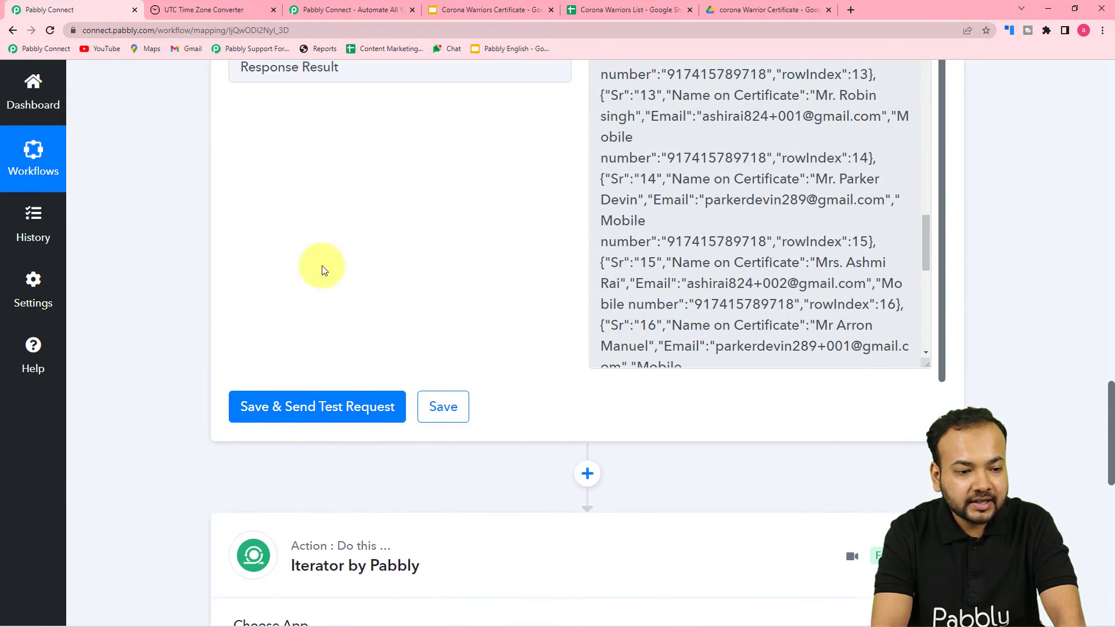
scroll(302, 87, "up", 1)
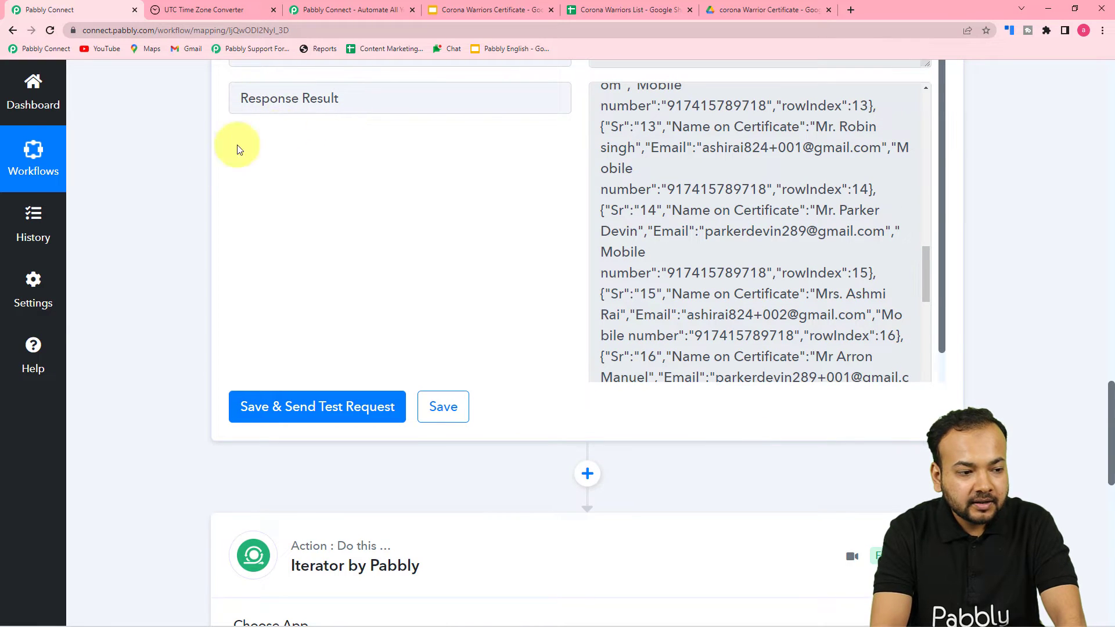
scroll(194, 212, "down", 5)
scroll(199, 229, "down", 8)
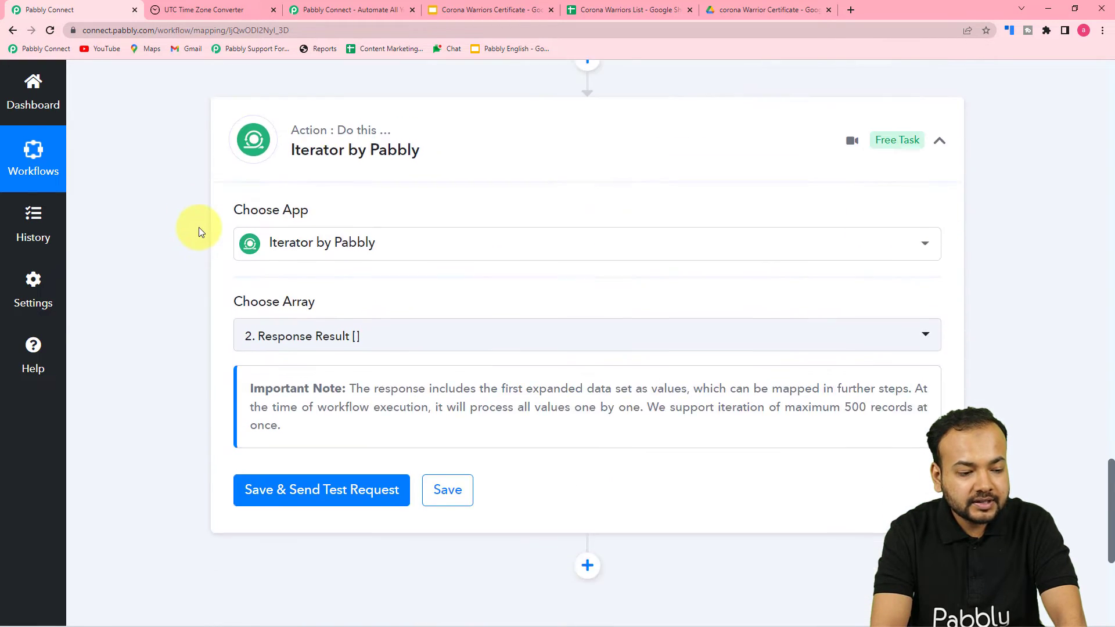
left_click(281, 148)
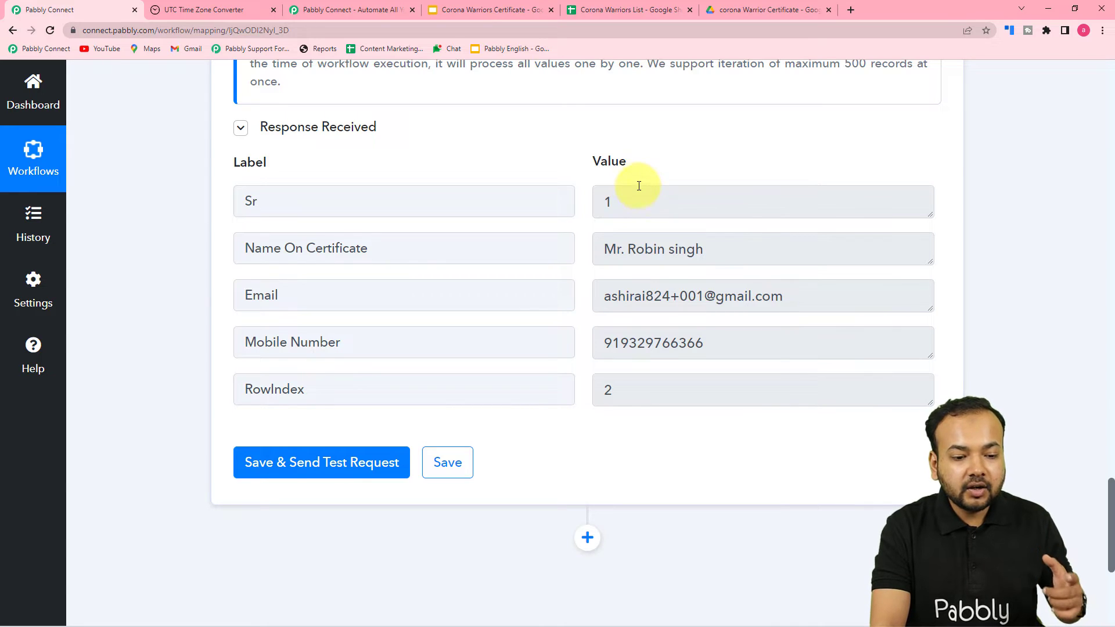
left_click(623, 9)
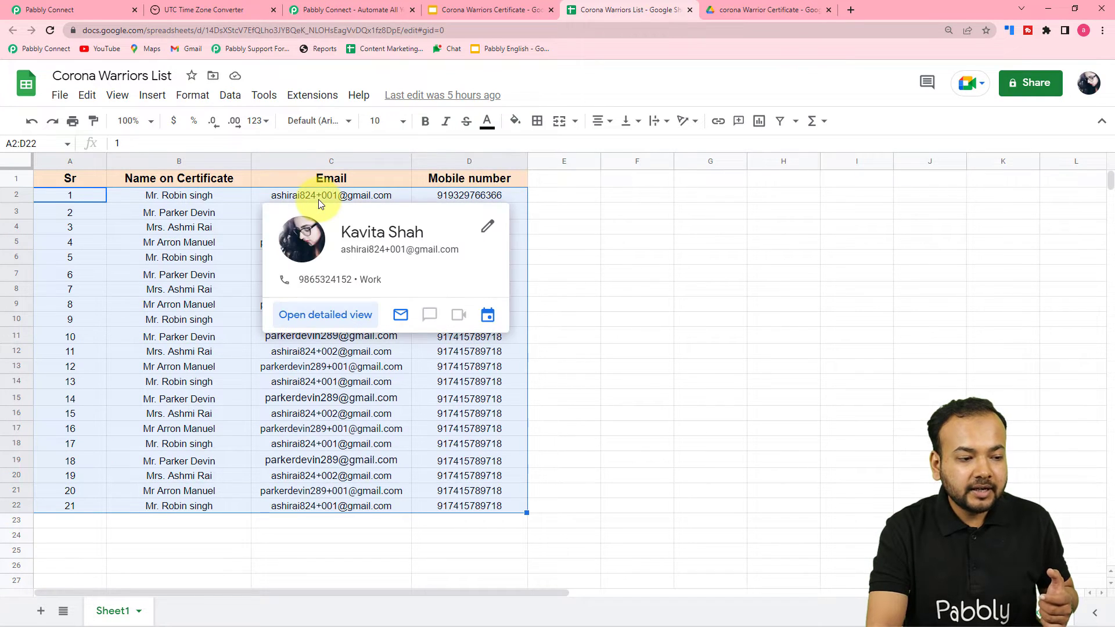
left_click(114, 11)
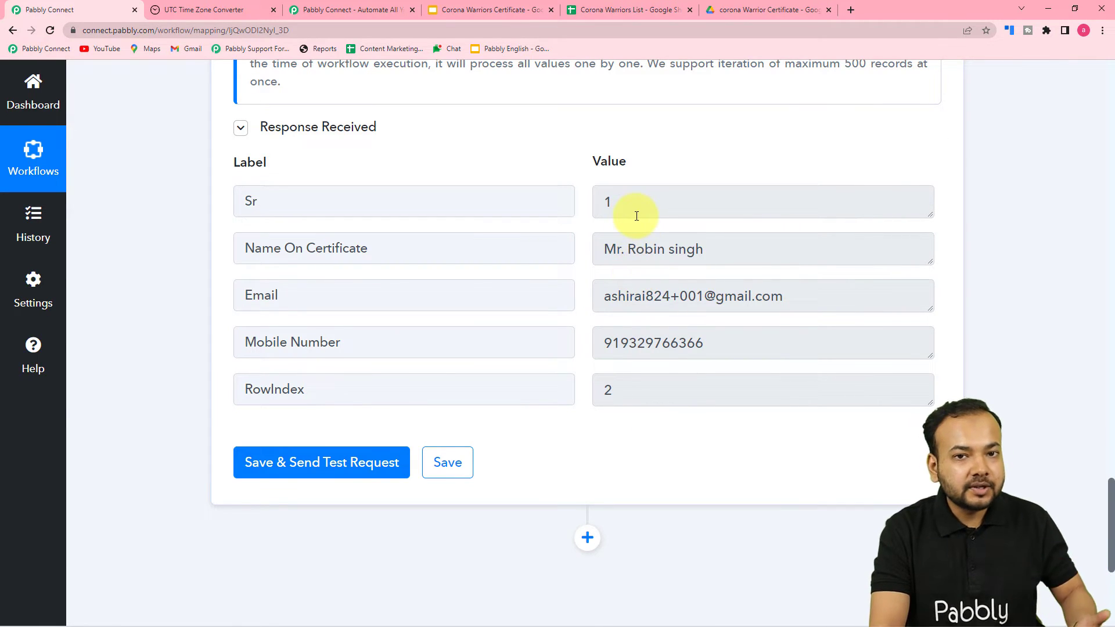
- Add a new action step below the Iterator and view the Corona Warriors Certificate template in Google Slides
scroll(635, 261, "down", 4)
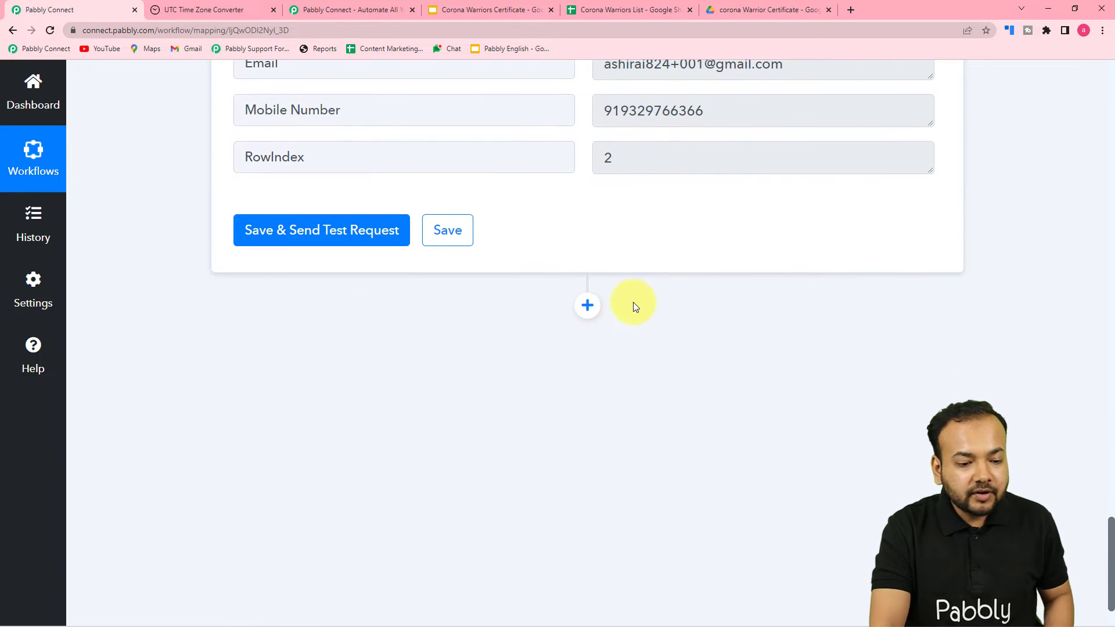
left_click(586, 306)
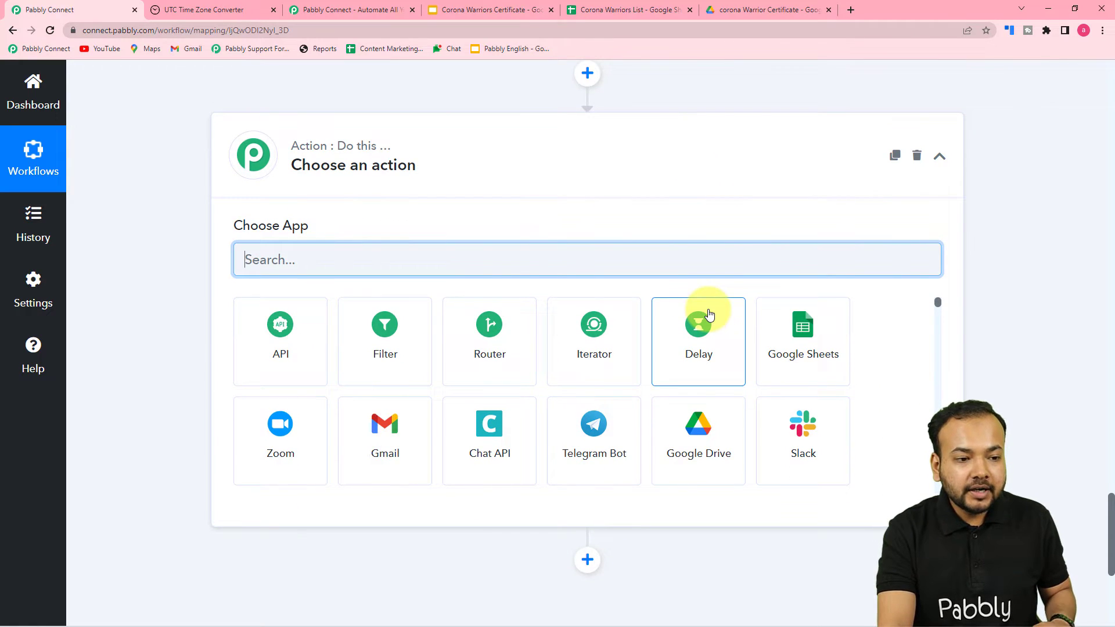
left_click(489, 12)
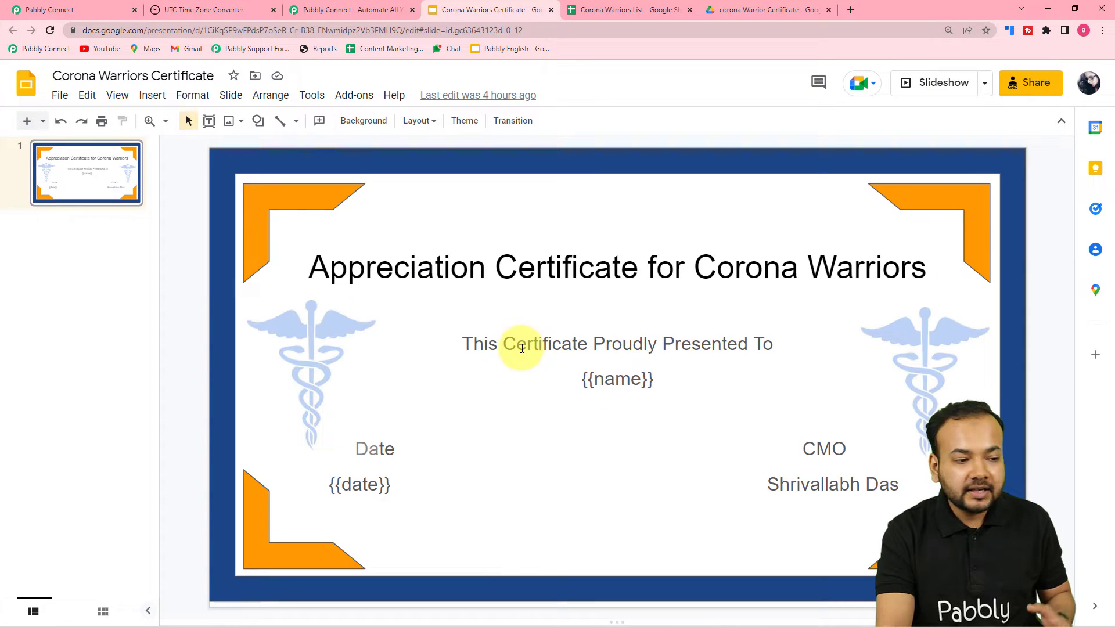
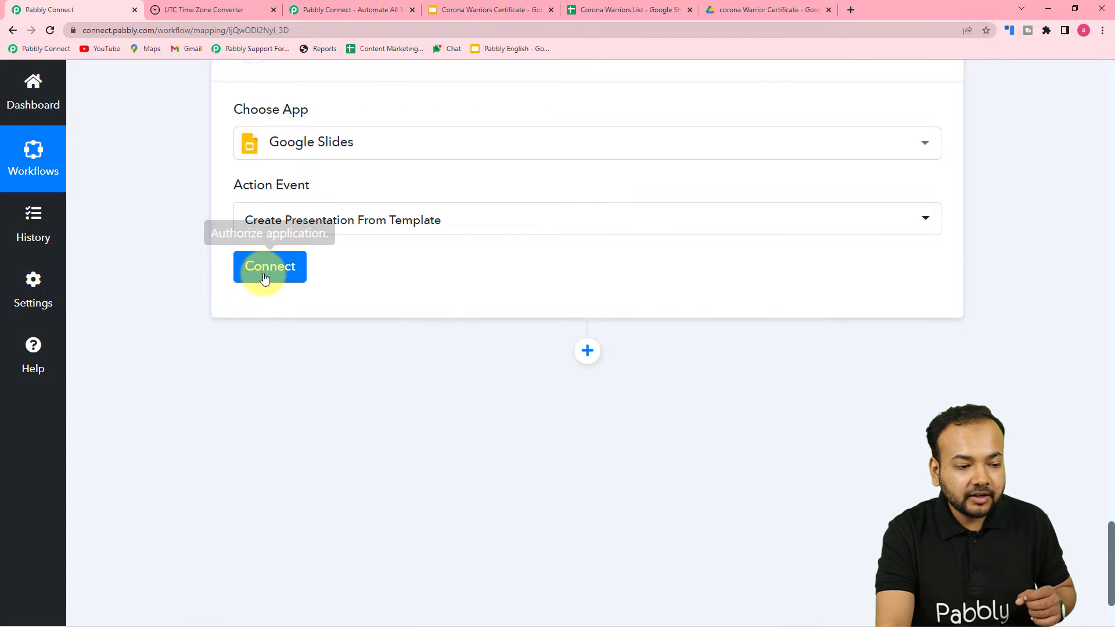
- Add a new Google Slides connection to the Create Presentation From Template action and authorize it with the Google account that holds the template
left_click(267, 266)
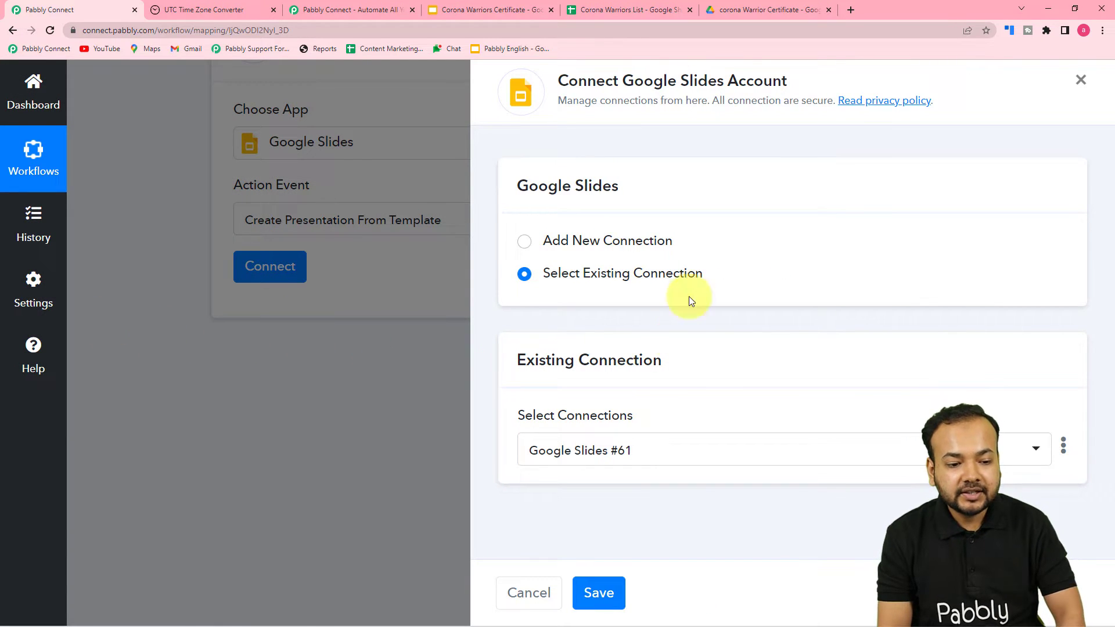
left_click(521, 244)
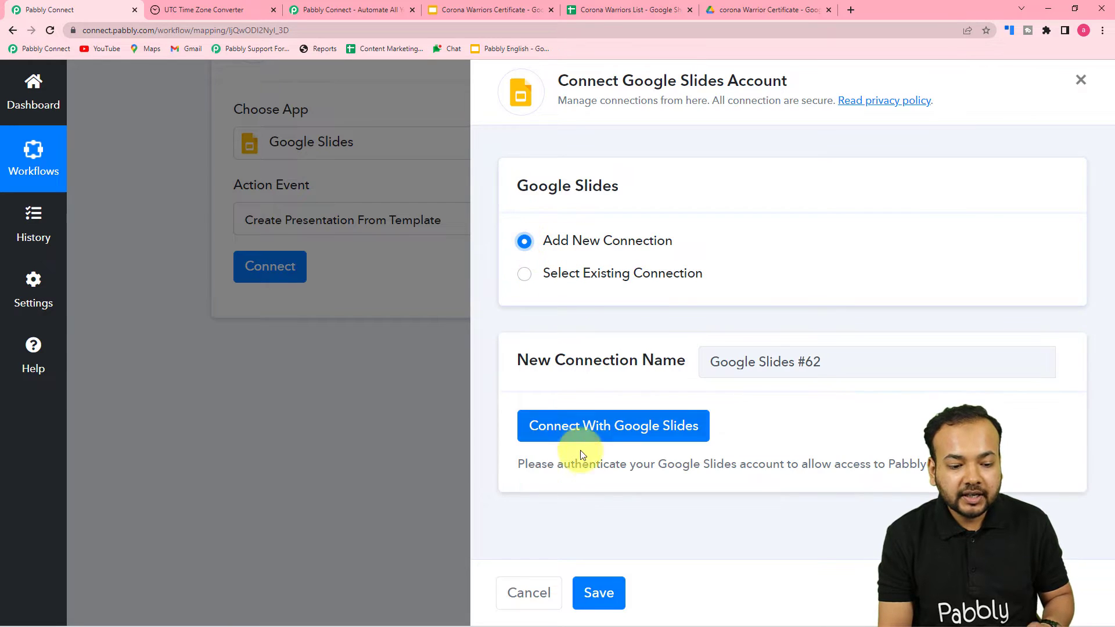
left_click(631, 434)
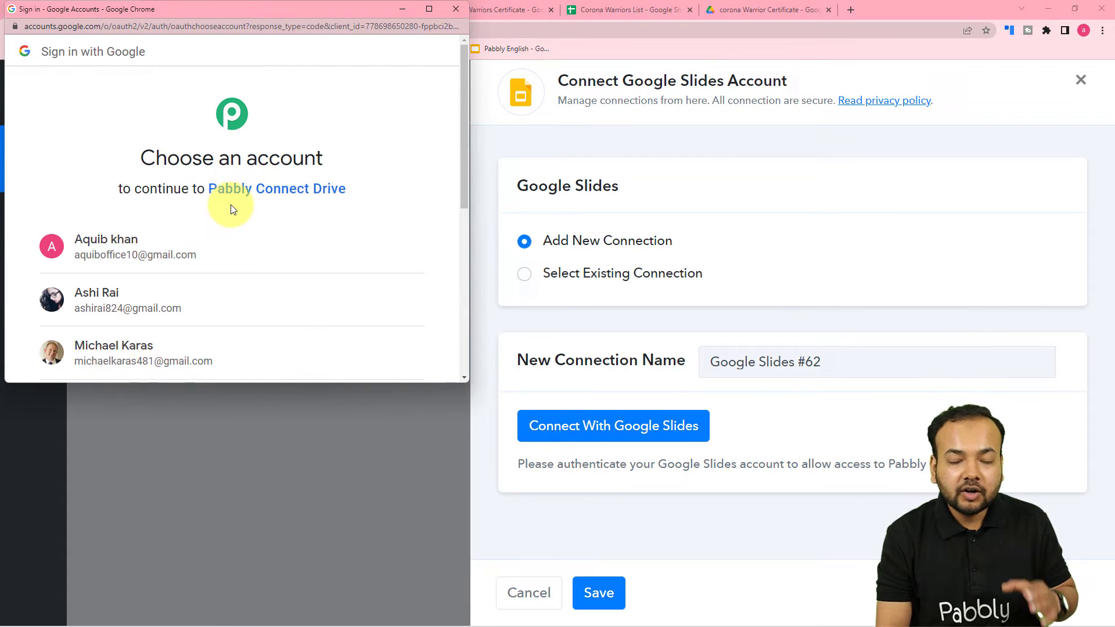
scroll(232, 209, "down", 1)
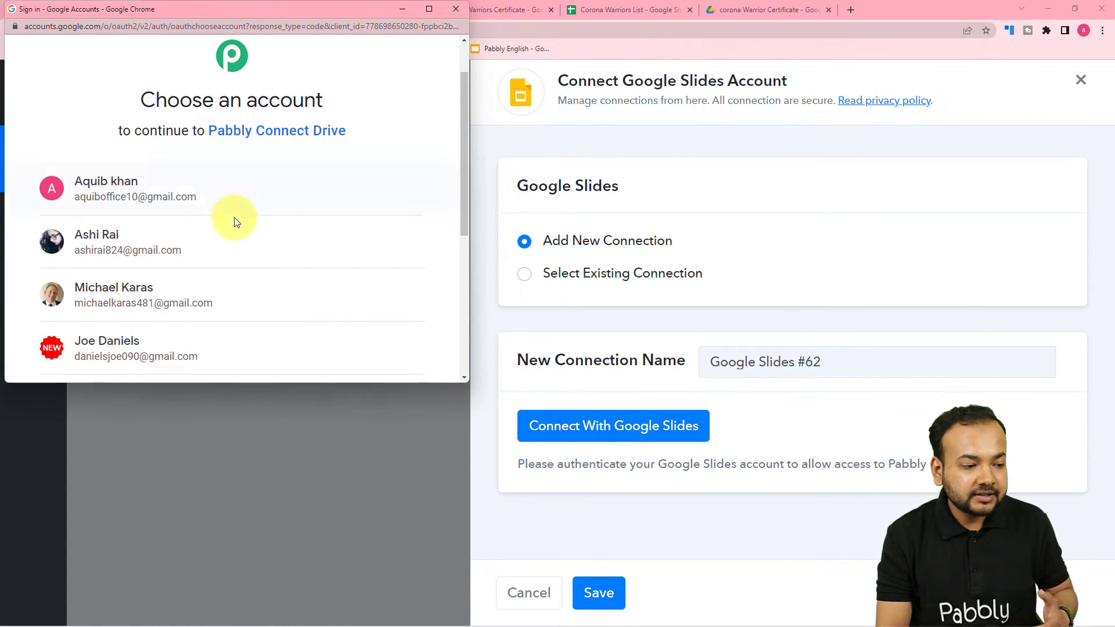
left_click(332, 252)
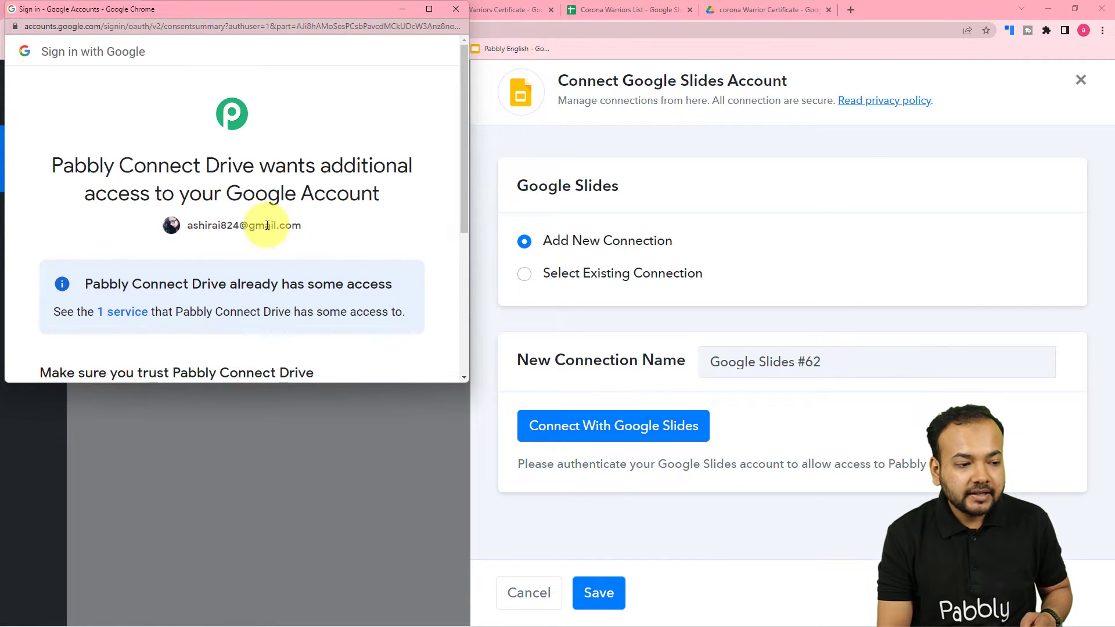
scroll(264, 244, "down", 3)
scroll(266, 225, "down", 2)
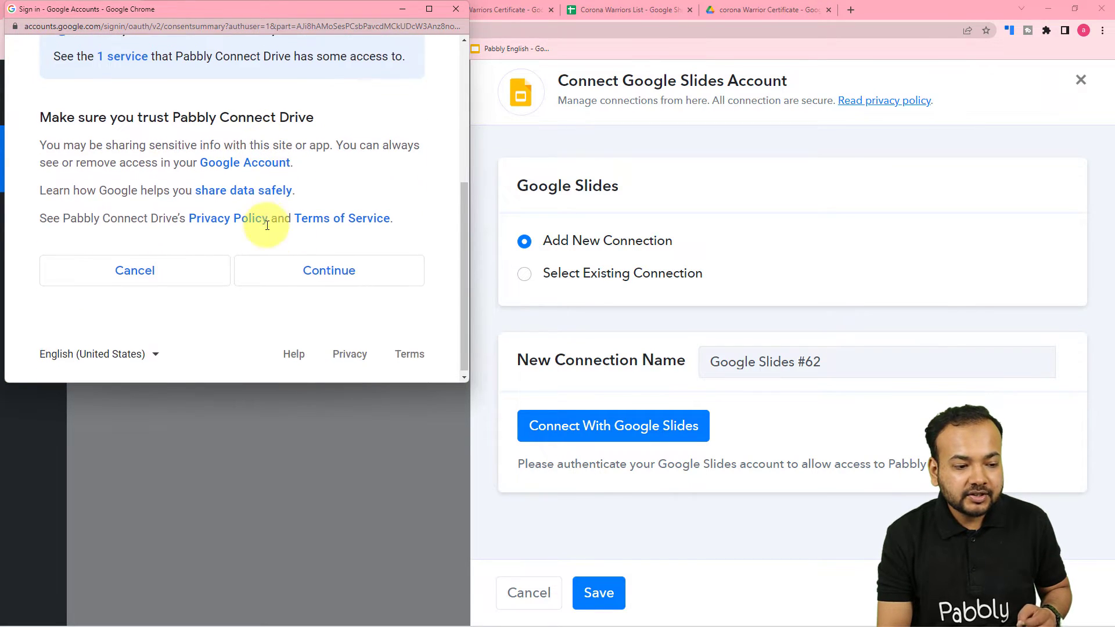
left_click(292, 272)
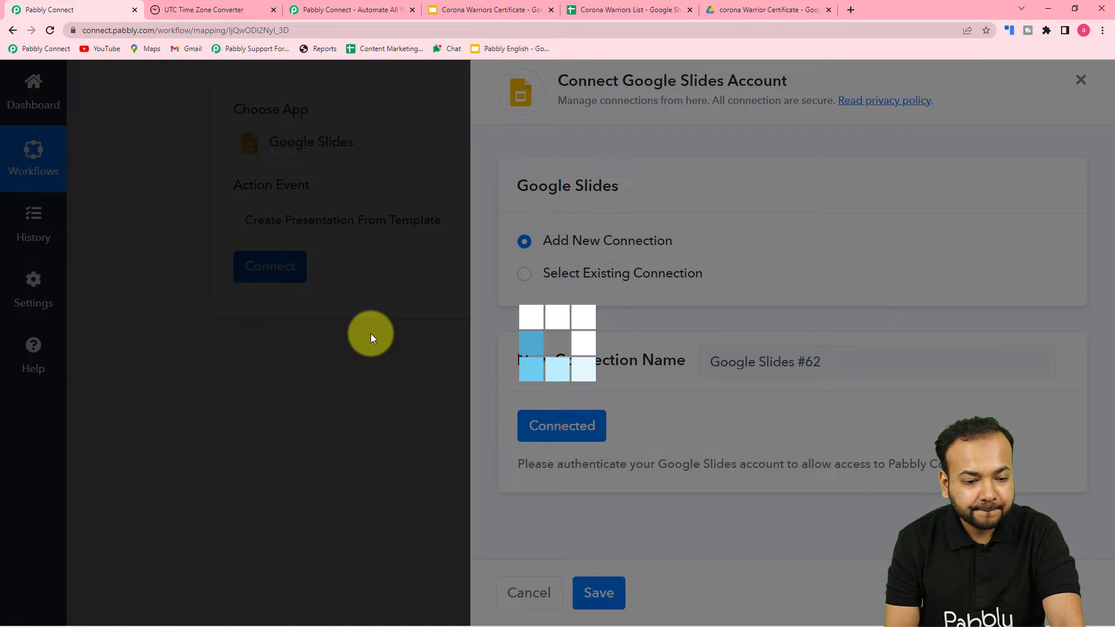
- Check the certificate template's name in Google Slides and select Corona Warriors Certificate as the Template Presentation in Pabbly Connect
scroll(370, 333, "down", 1)
scroll(169, 246, "down", 2)
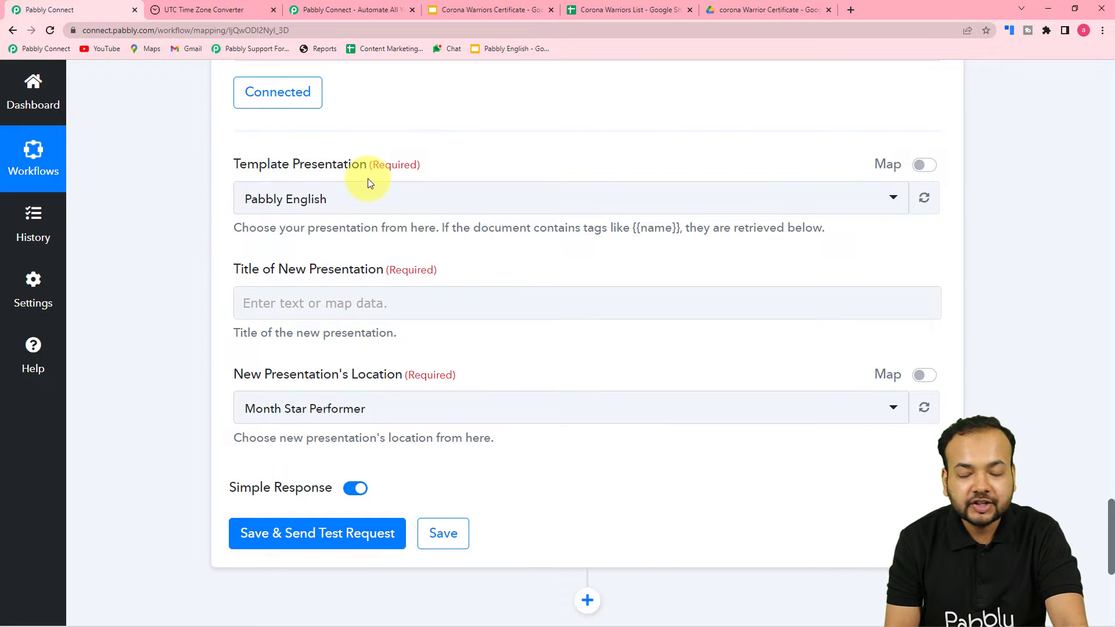
left_click(468, 5)
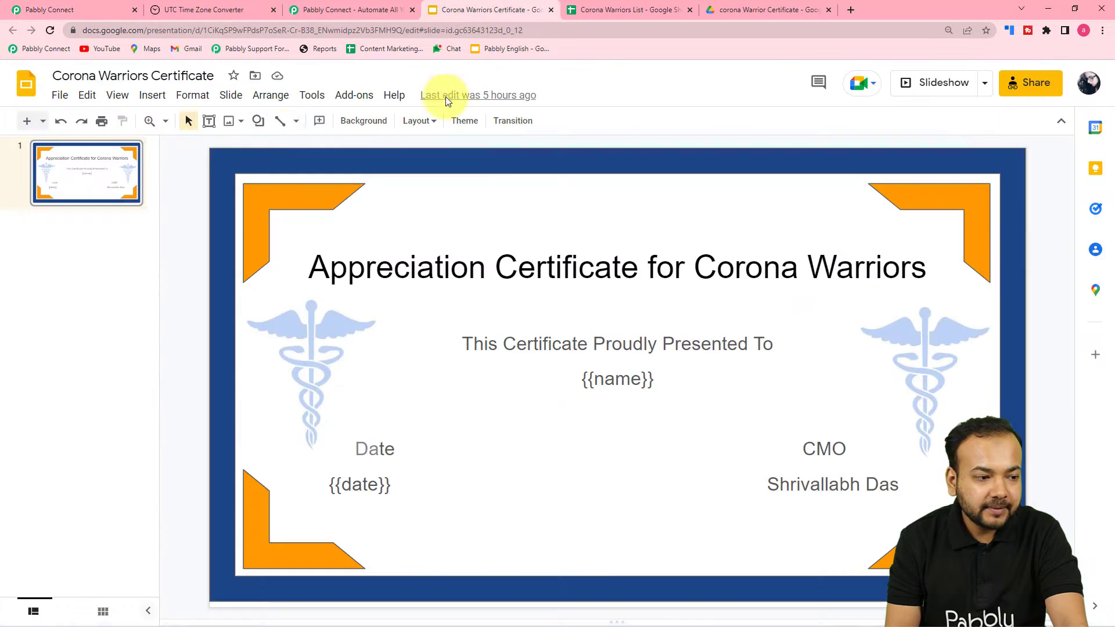
left_click(62, 10)
left_click(322, 199)
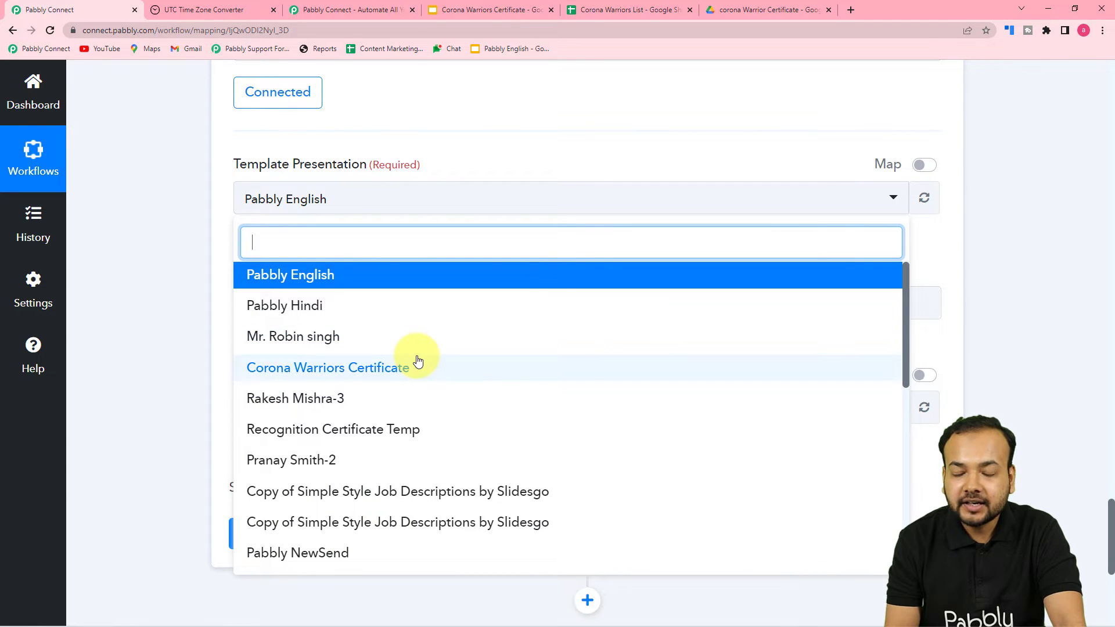
left_click(314, 371)
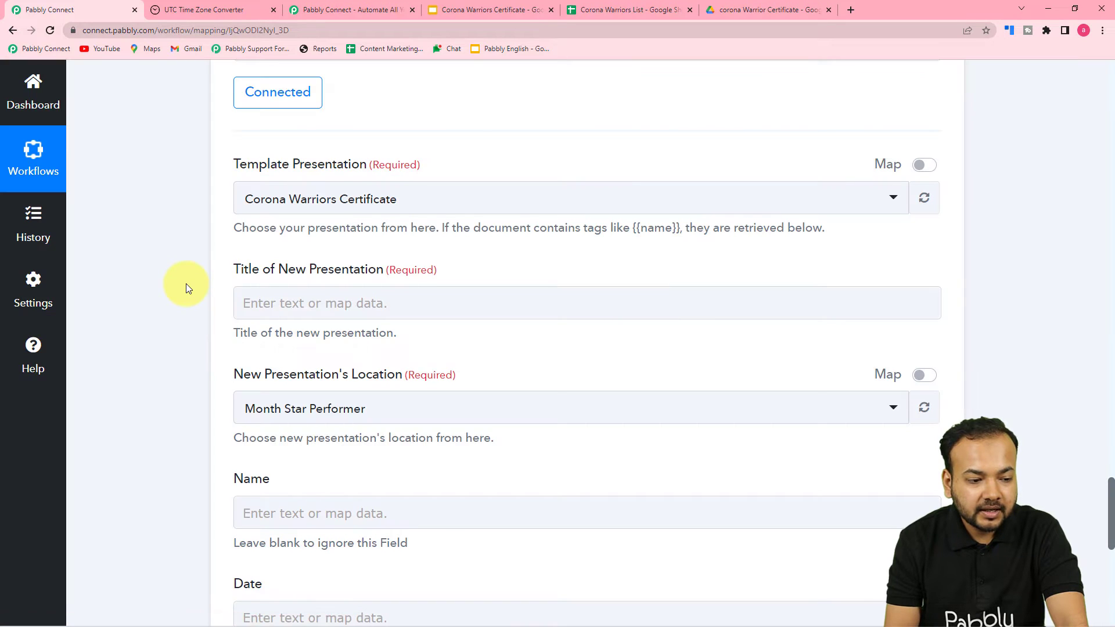
- Map the Iterator's Name On Certificate value to the Title of New Presentation field
scroll(185, 283, "down", 1)
scroll(186, 284, "down", 1)
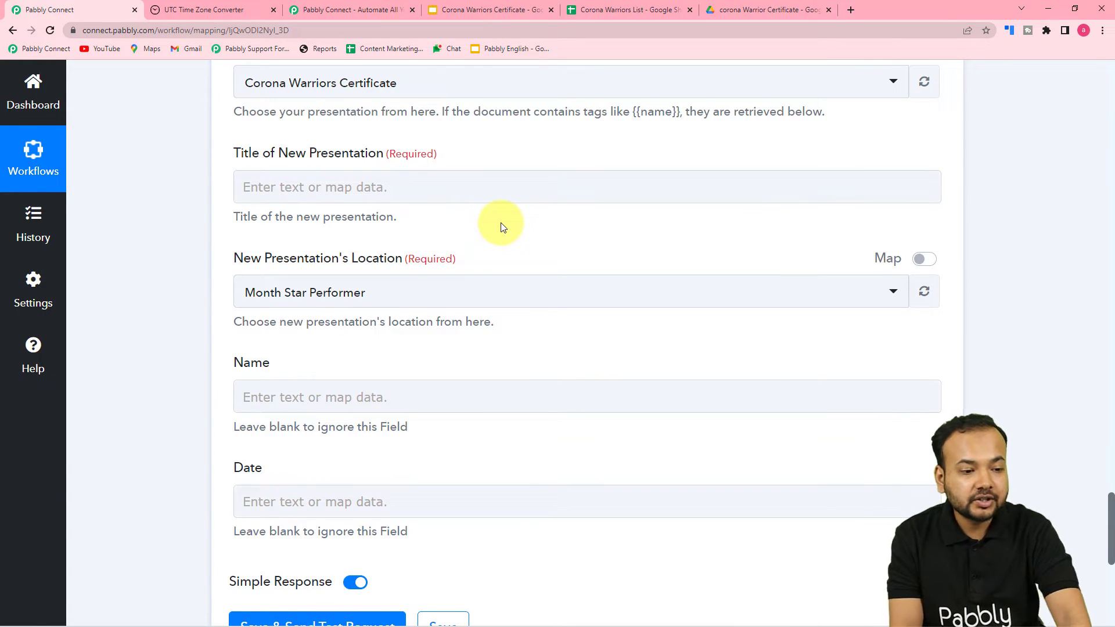
scroll(502, 227, "up", 15)
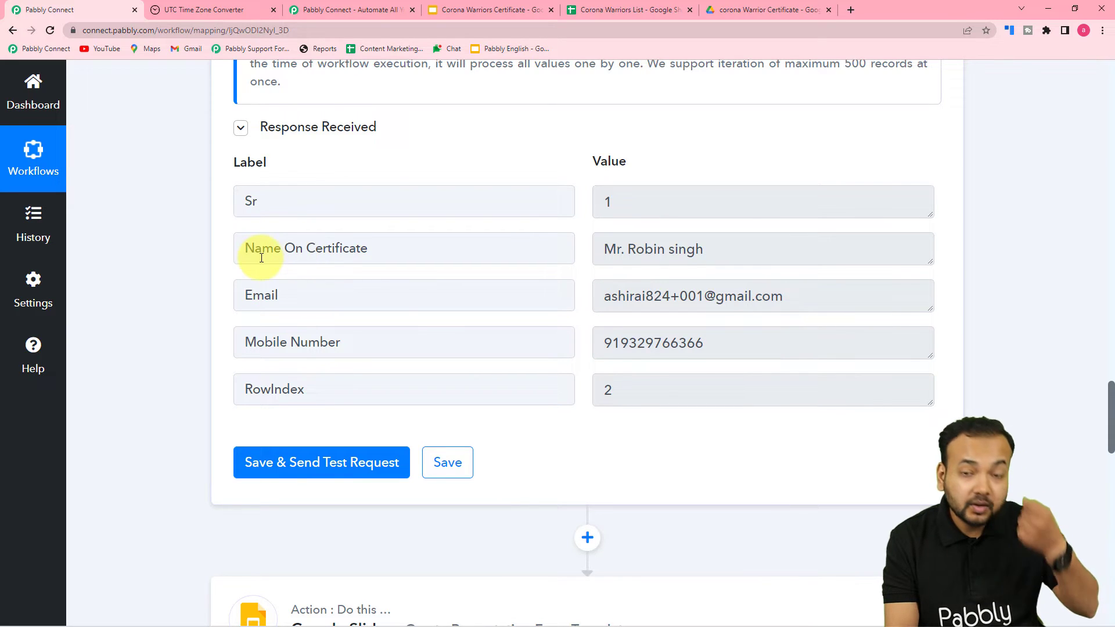
scroll(187, 264, "down", 5)
scroll(187, 267, "down", 10)
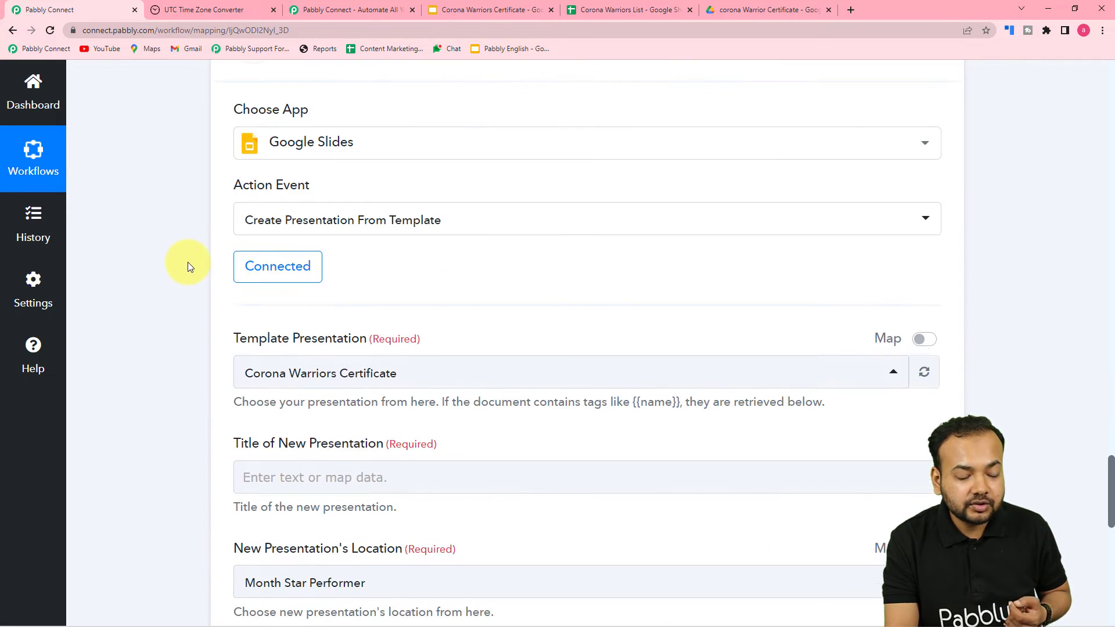
scroll(171, 323, "up", 2)
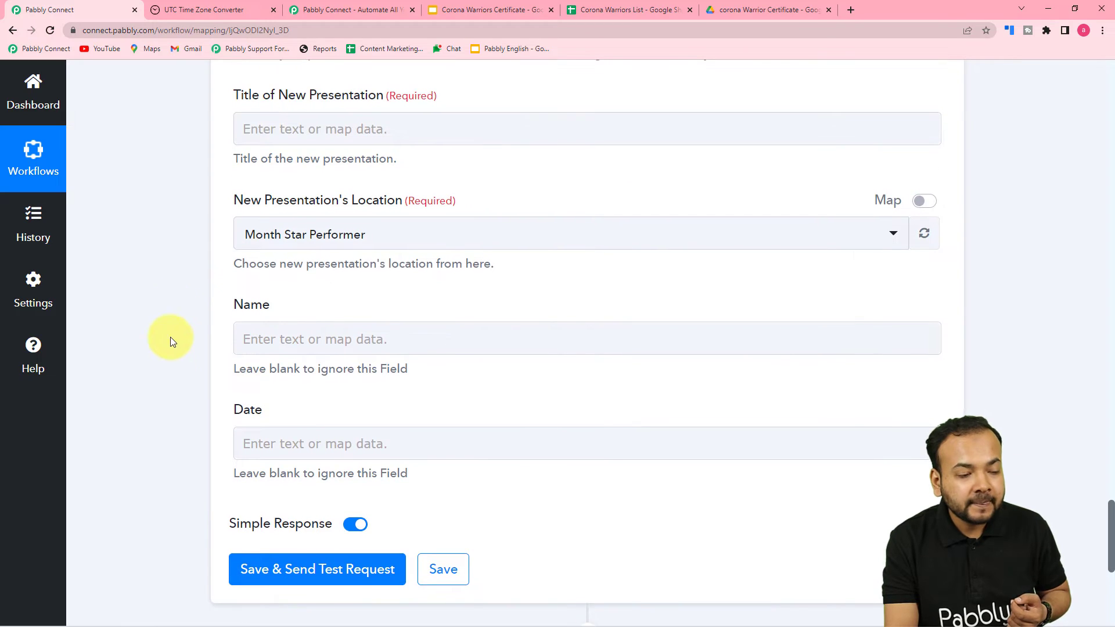
left_click(343, 189)
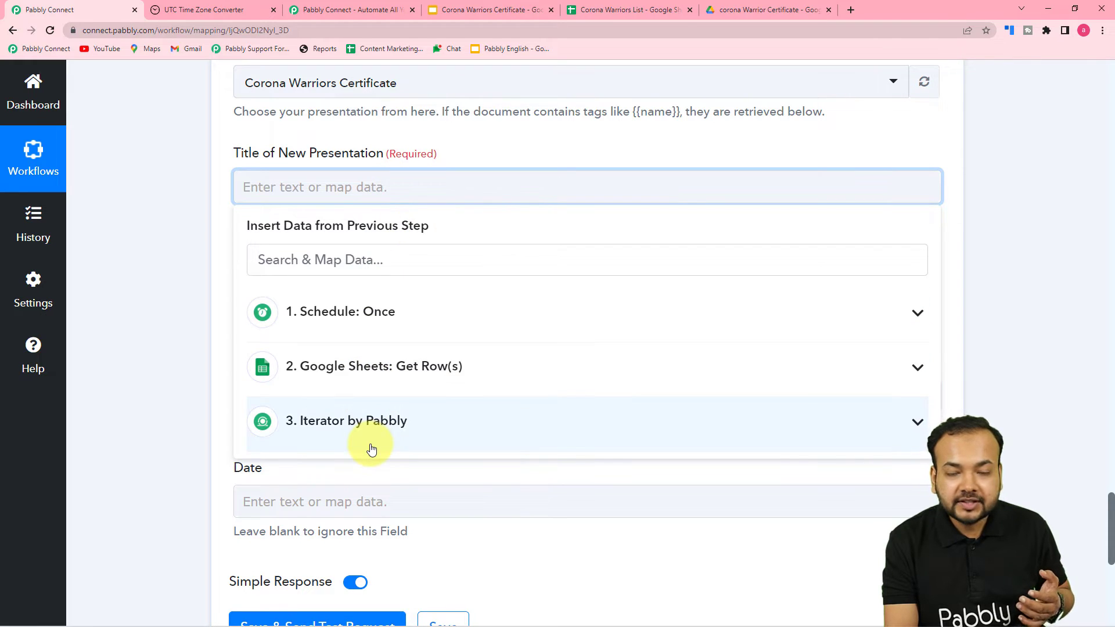
left_click(348, 426)
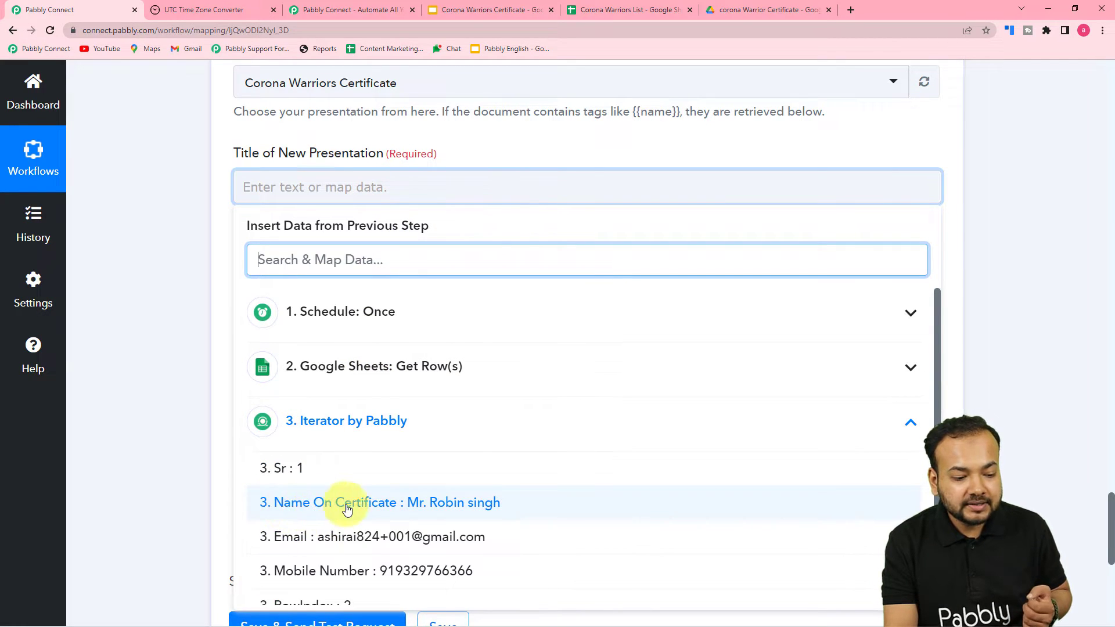
left_click(319, 504)
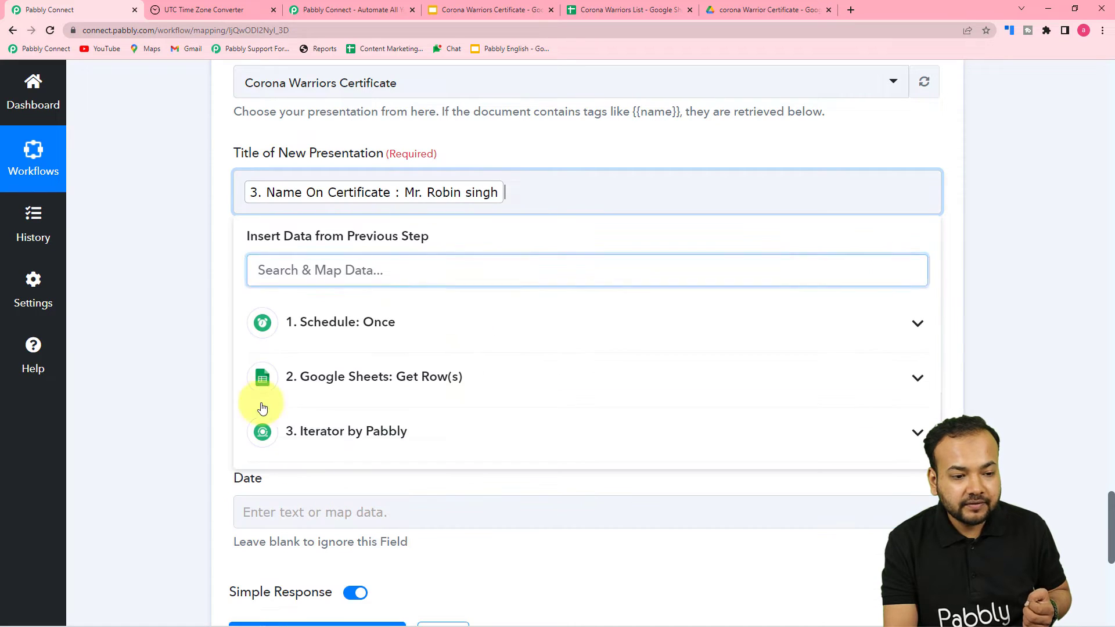
left_click(146, 314)
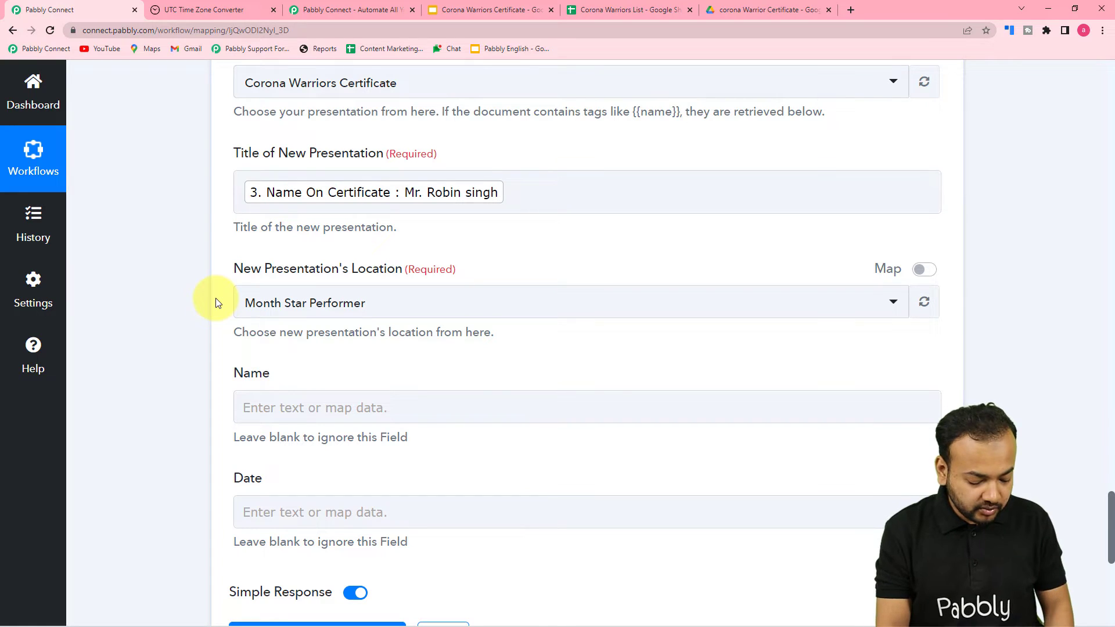
- Append an underscore and the Iterator's Email value to the Title of New Presentation field
left_click(522, 200)
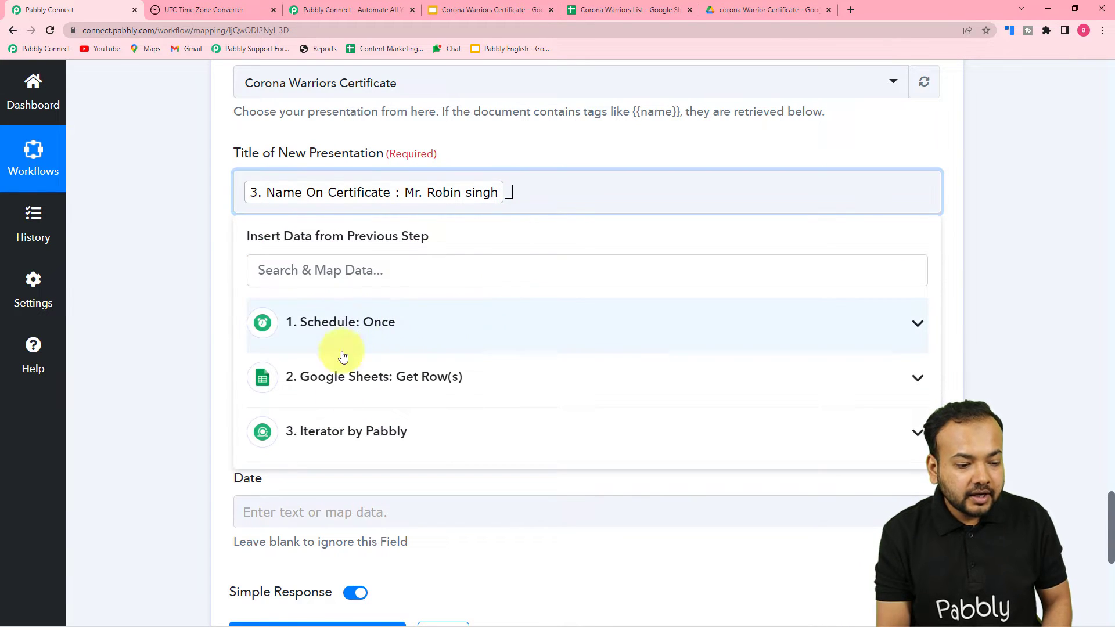
left_click(343, 432)
left_click(382, 547)
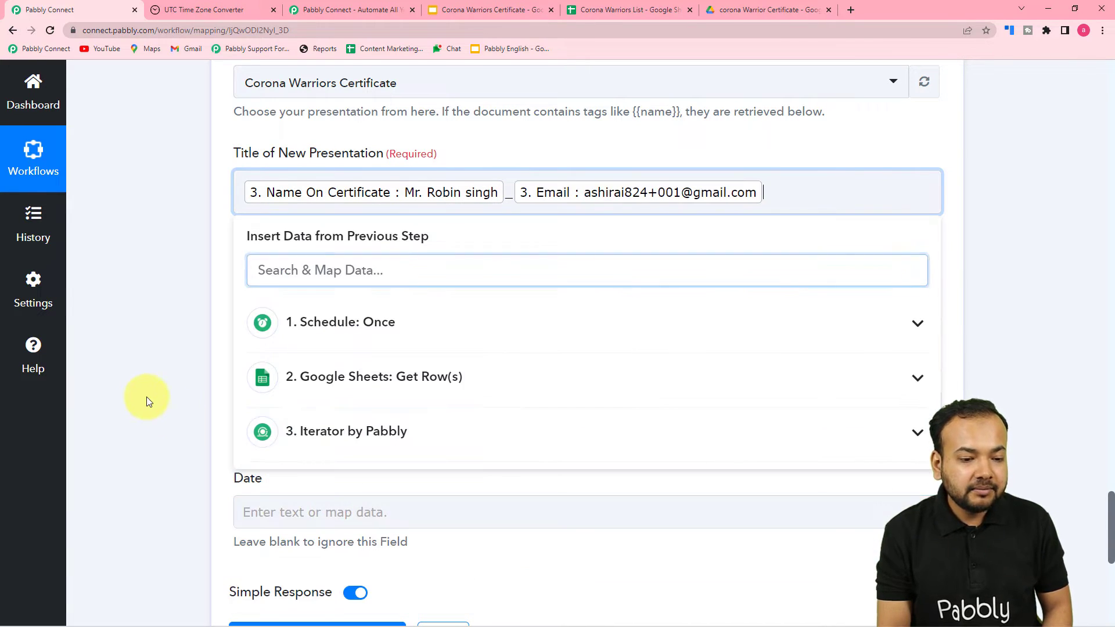
left_click(141, 391)
scroll(141, 391, "down", 2)
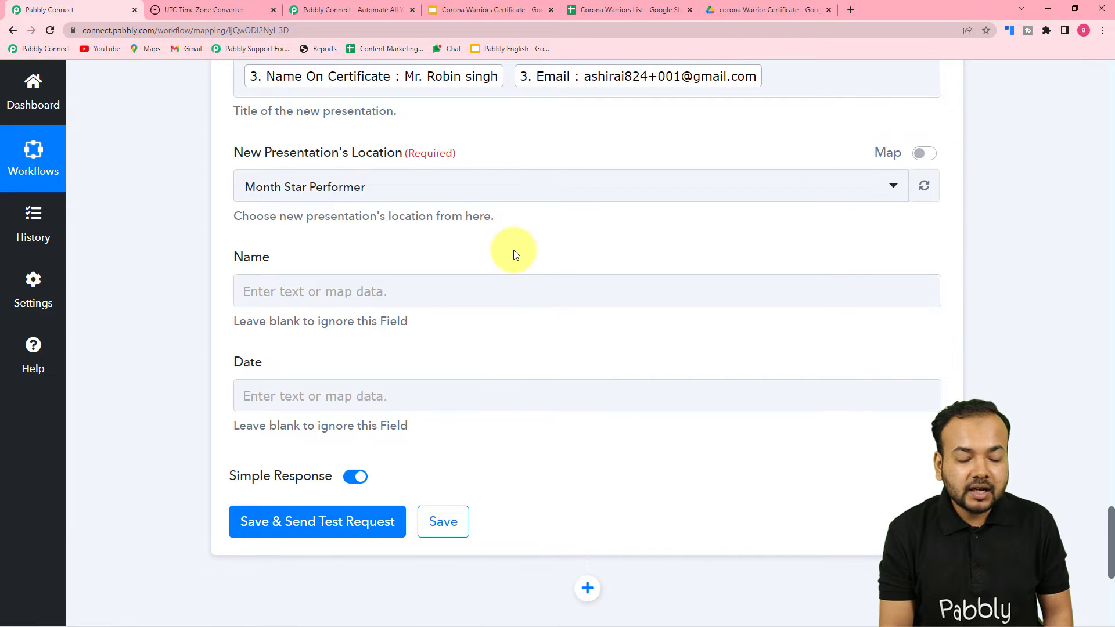
- Switch to Google Drive and remove the existing certificate presentation from the corona Warrior Certificate folder
left_click(748, 10)
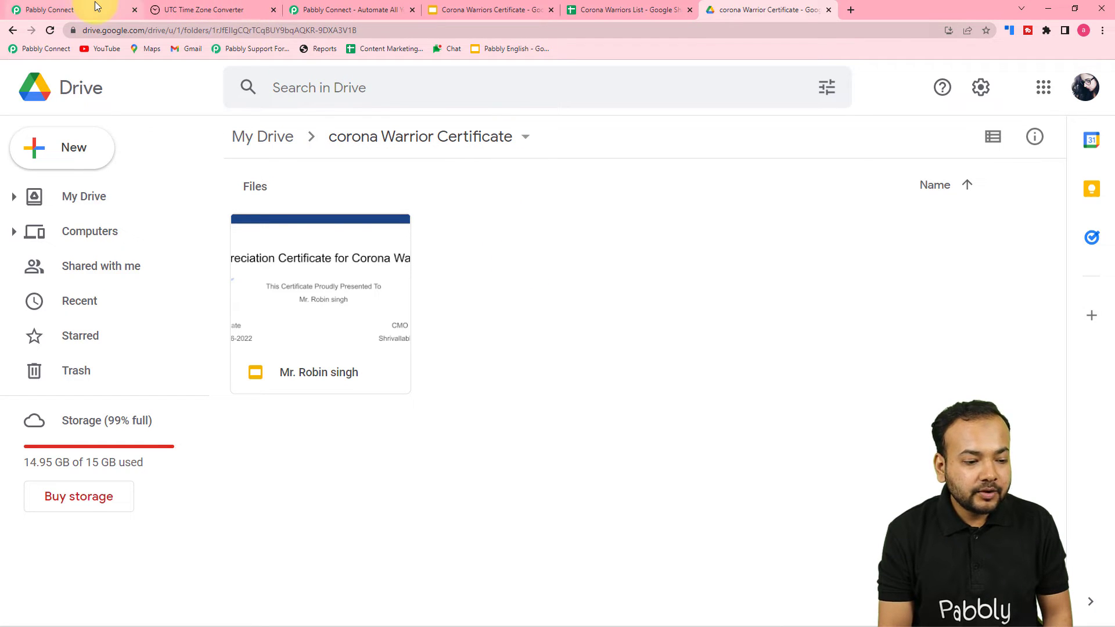
left_click(315, 315)
right_click(316, 315)
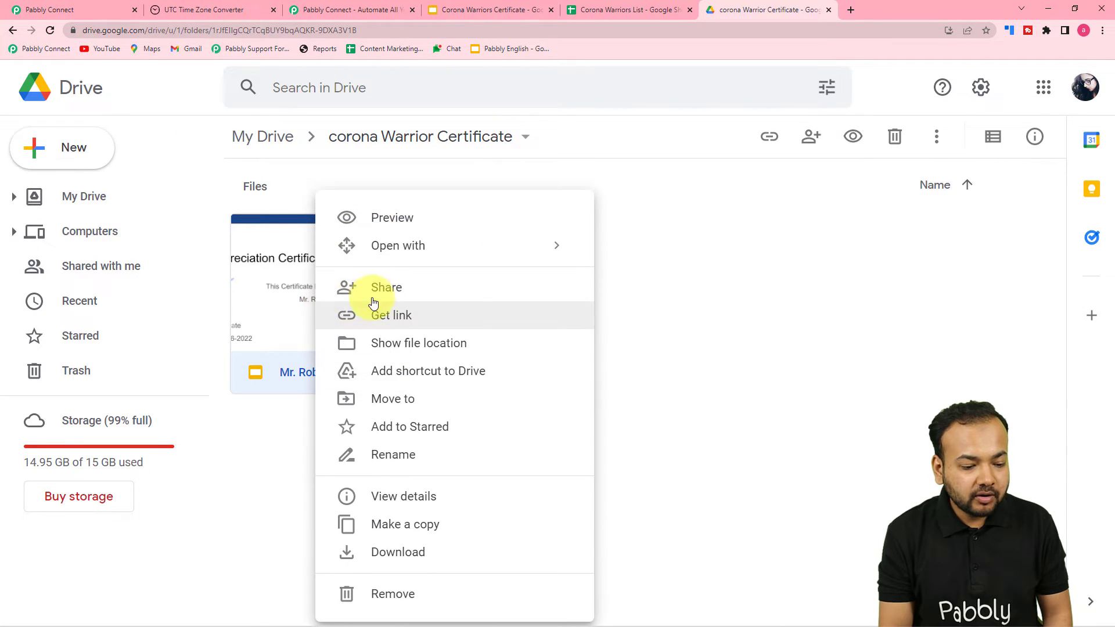
left_click(400, 591)
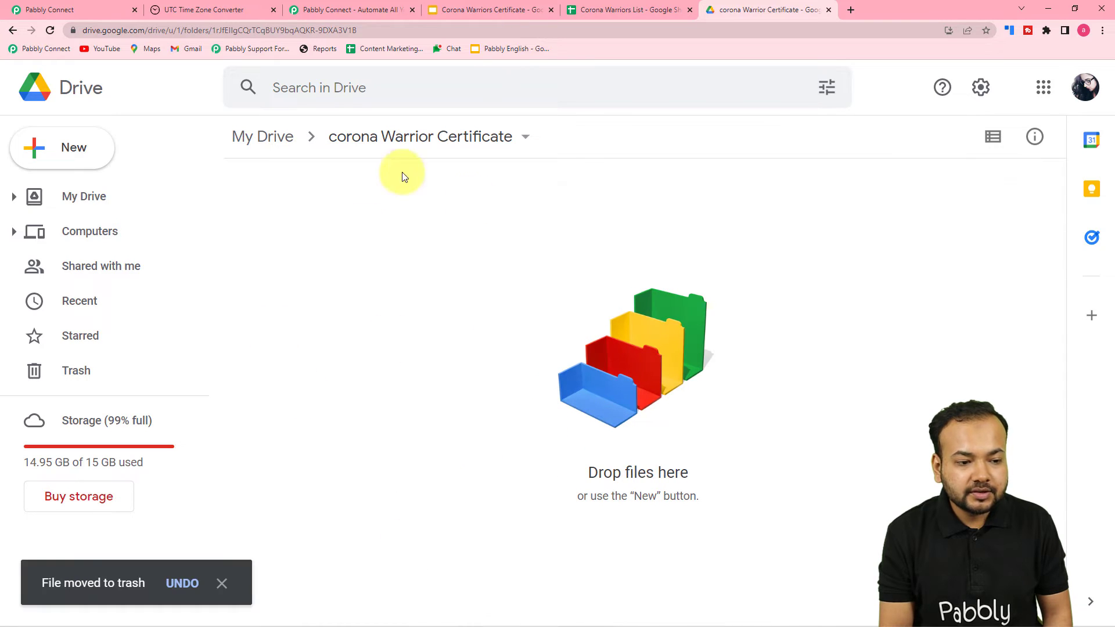
- Return to Pabbly Connect and set New Presentation's Location to the corona Warrior Certificate folder
left_click(90, 7)
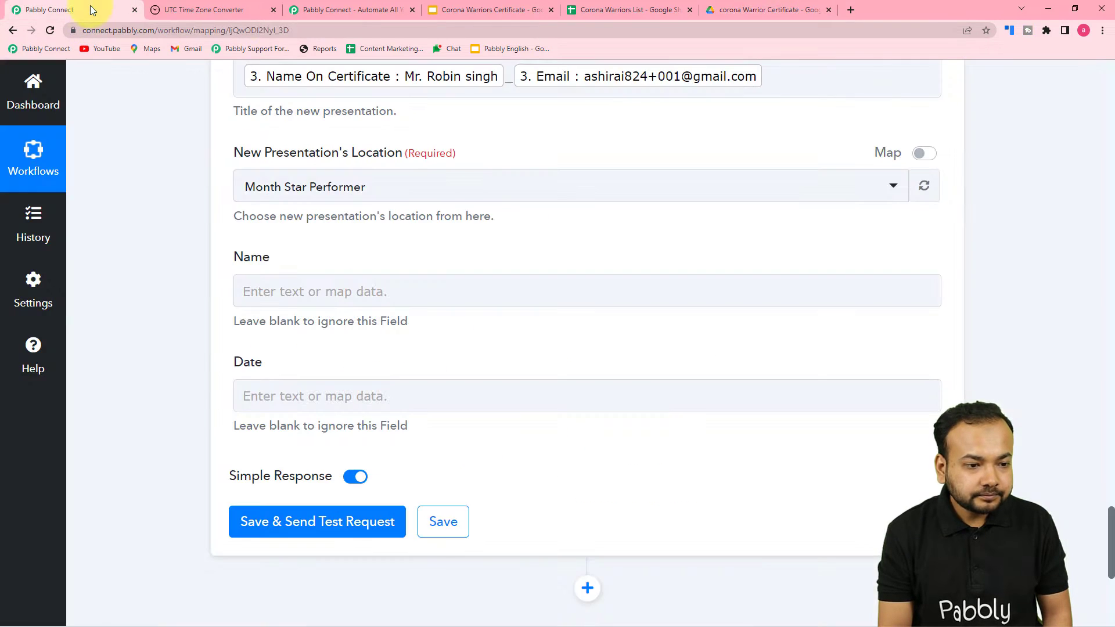
left_click(365, 194)
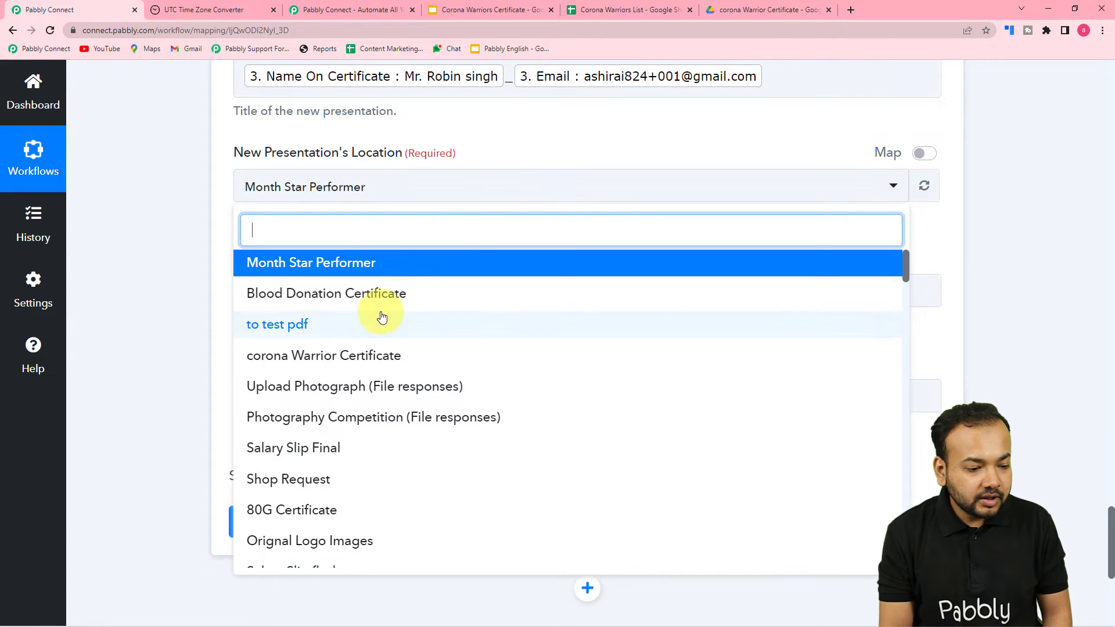
left_click(318, 360)
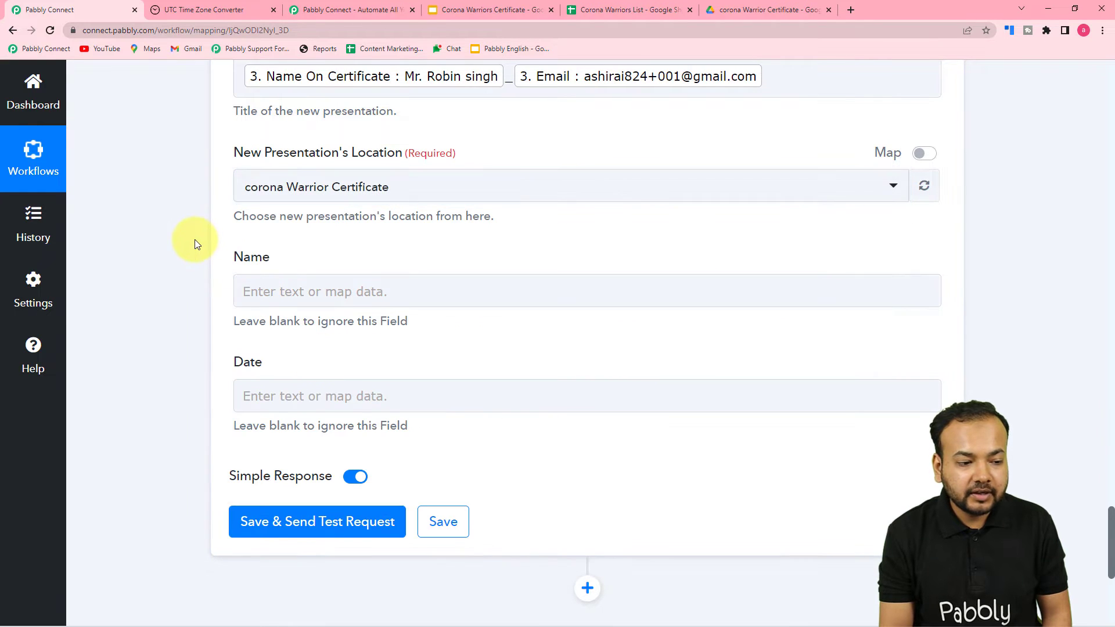
- Check the placeholders in the Google Slides template and map the Iterator's Name On Certificate value to the Name field in Pabbly Connect
scroll(194, 239, "down", 2)
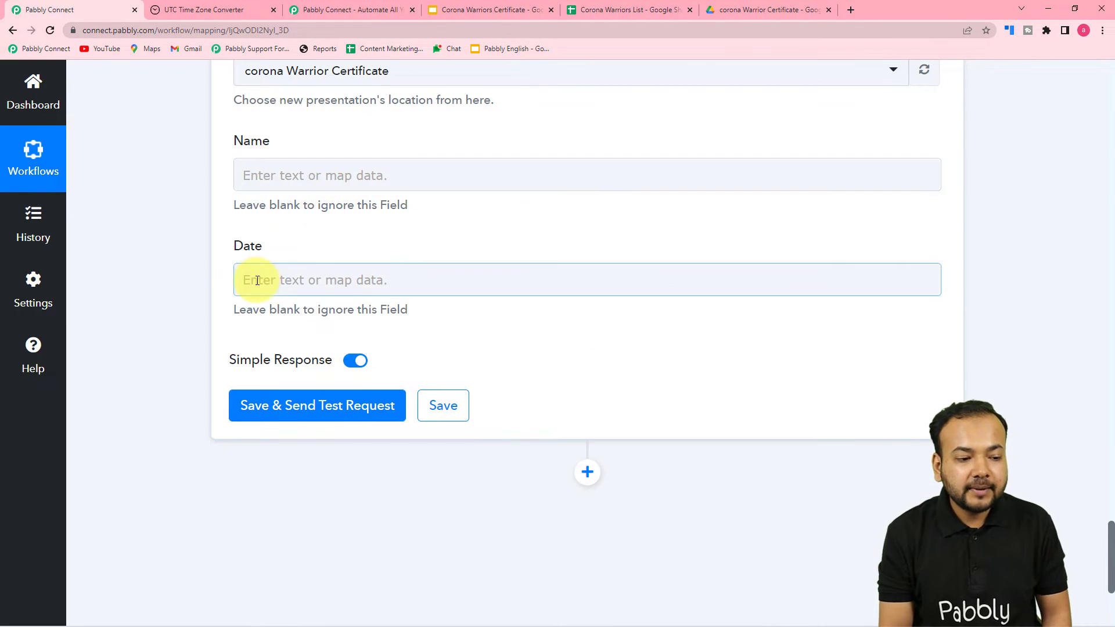
left_click(483, 10)
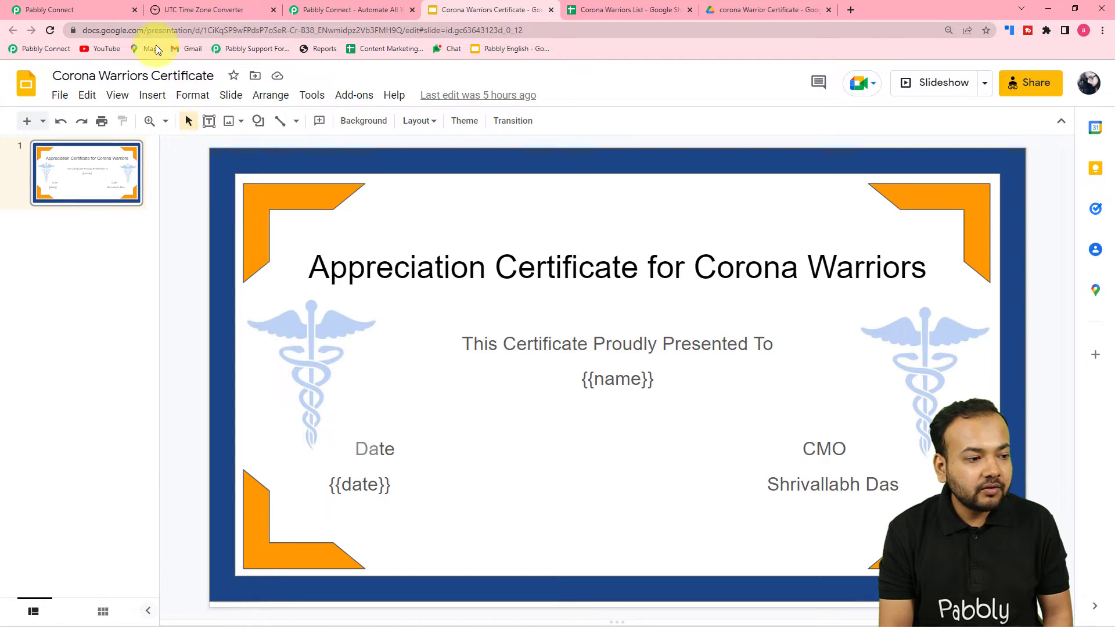
left_click(89, 11)
left_click(280, 174)
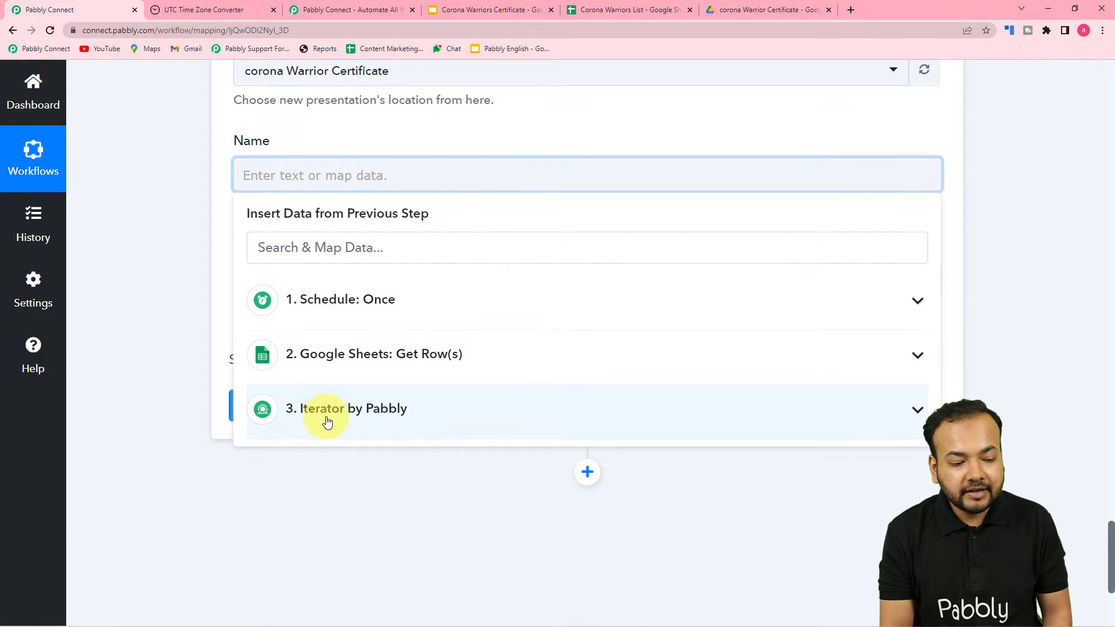
left_click(324, 412)
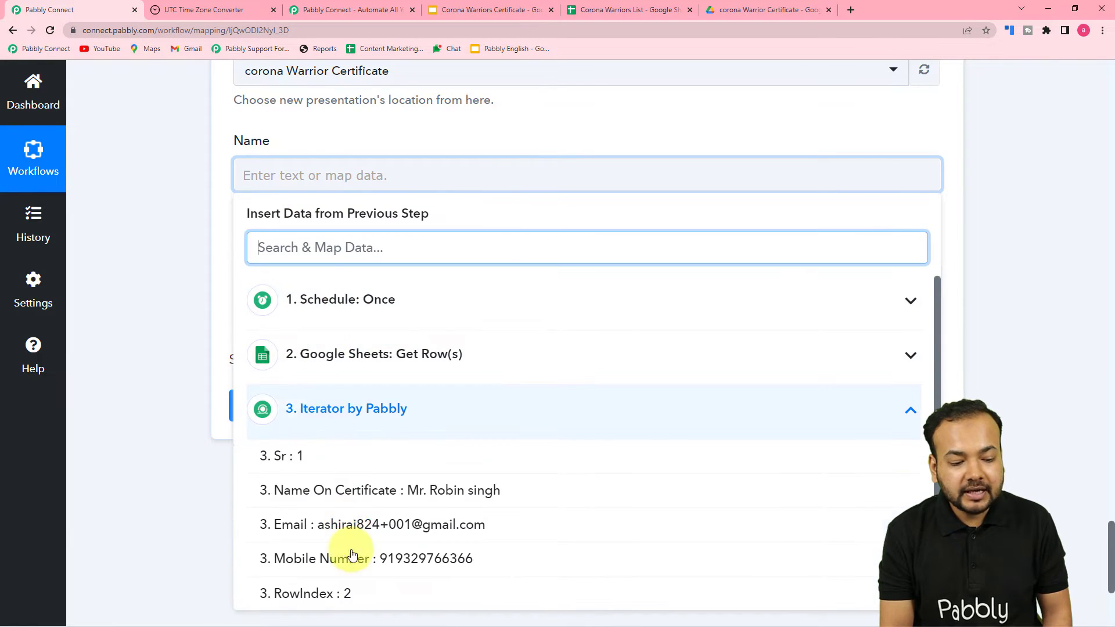
left_click(349, 494)
left_click(187, 304)
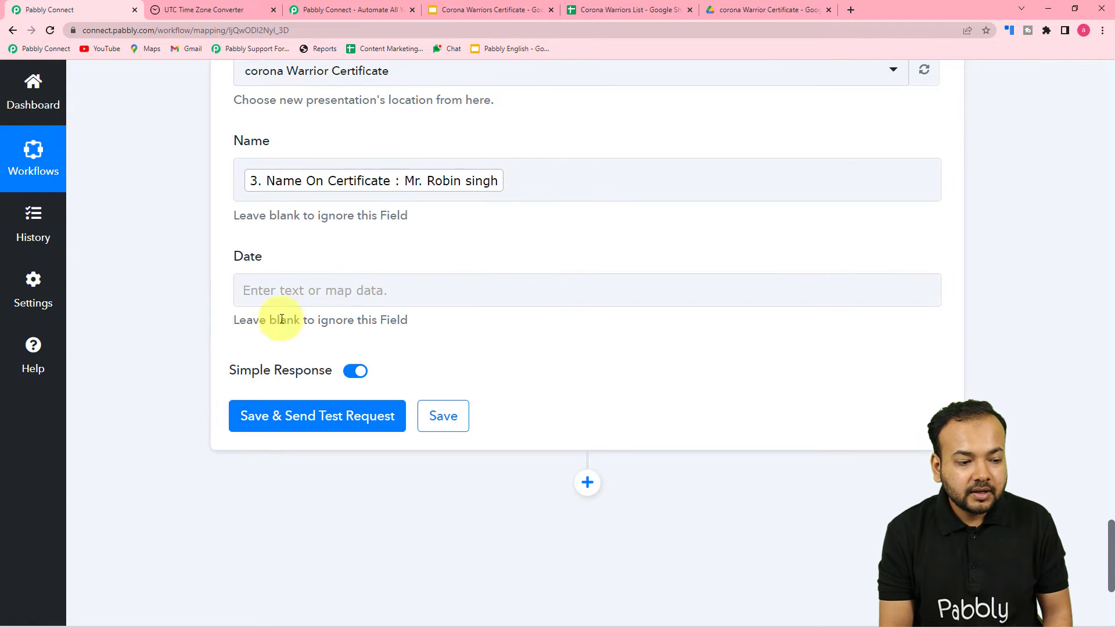
left_click(311, 288)
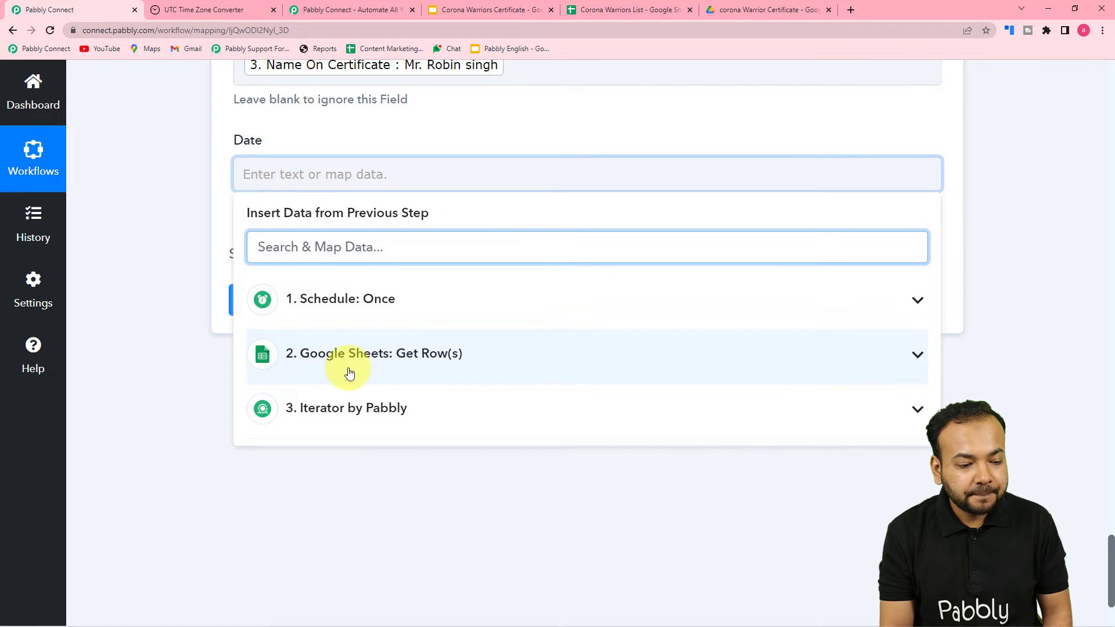
left_click(359, 406)
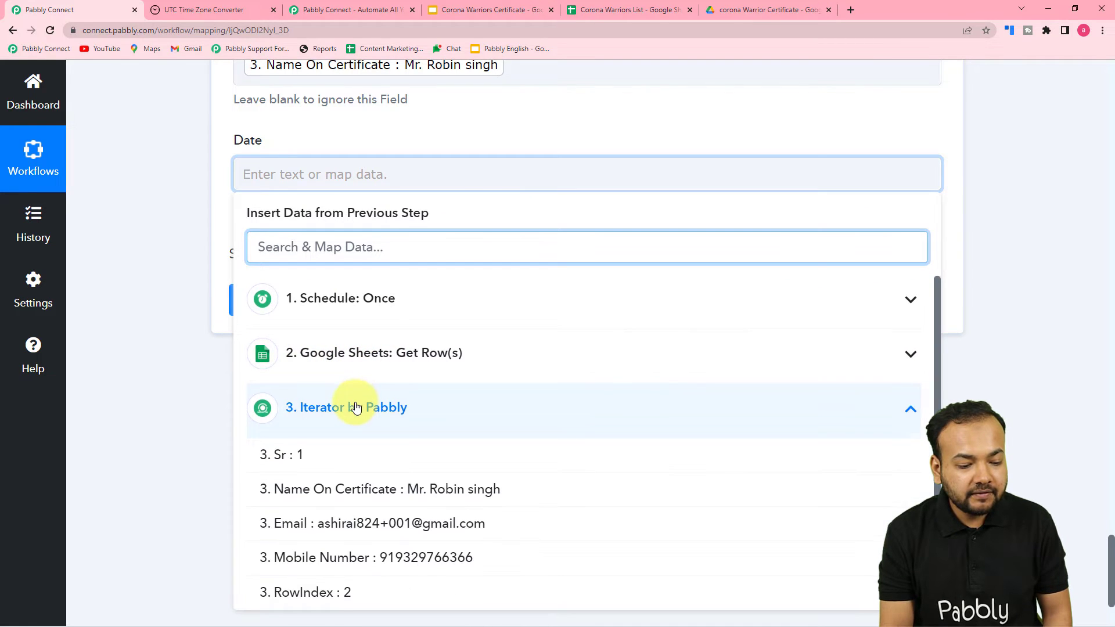
left_click(211, 462)
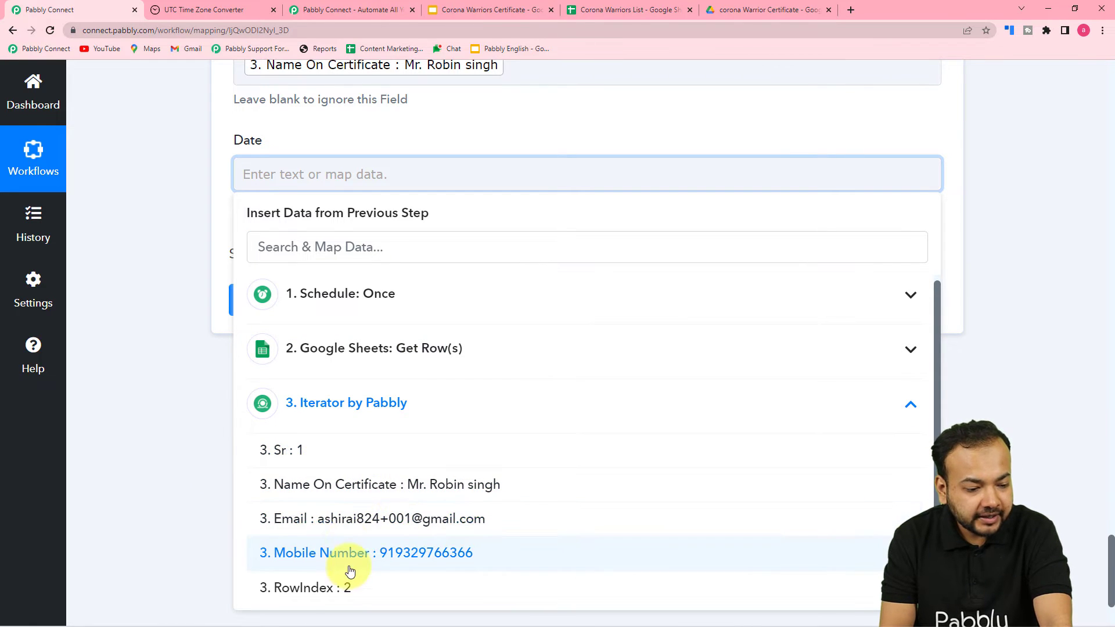
left_click(183, 411)
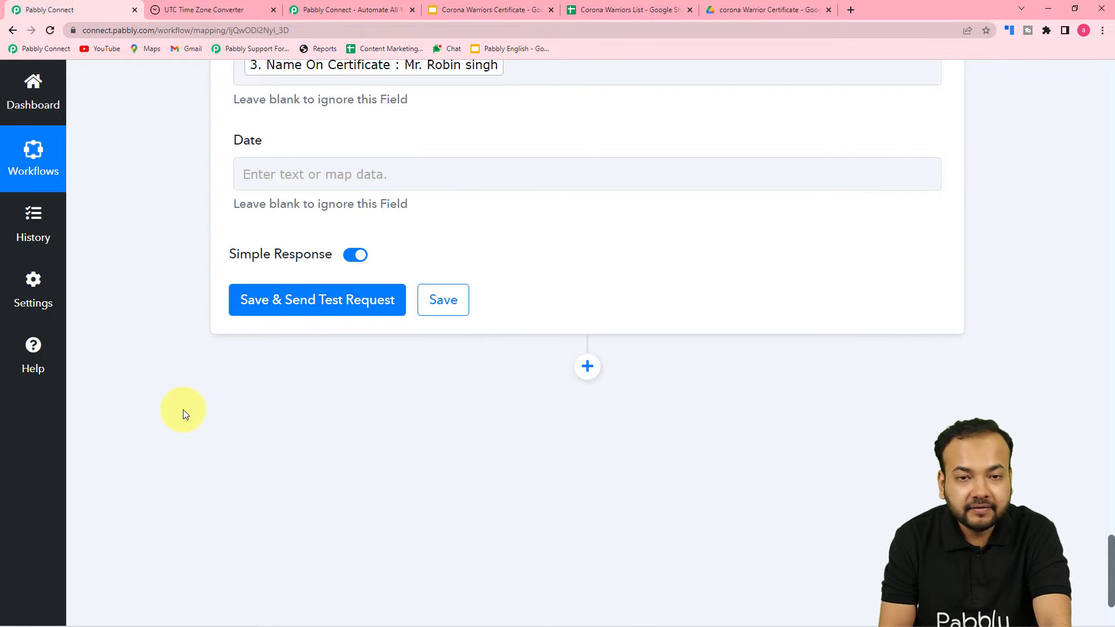
- Insert a Date/Time Formatter action step between the Iterator and the Google Slides action
scroll(183, 410, "up", 7)
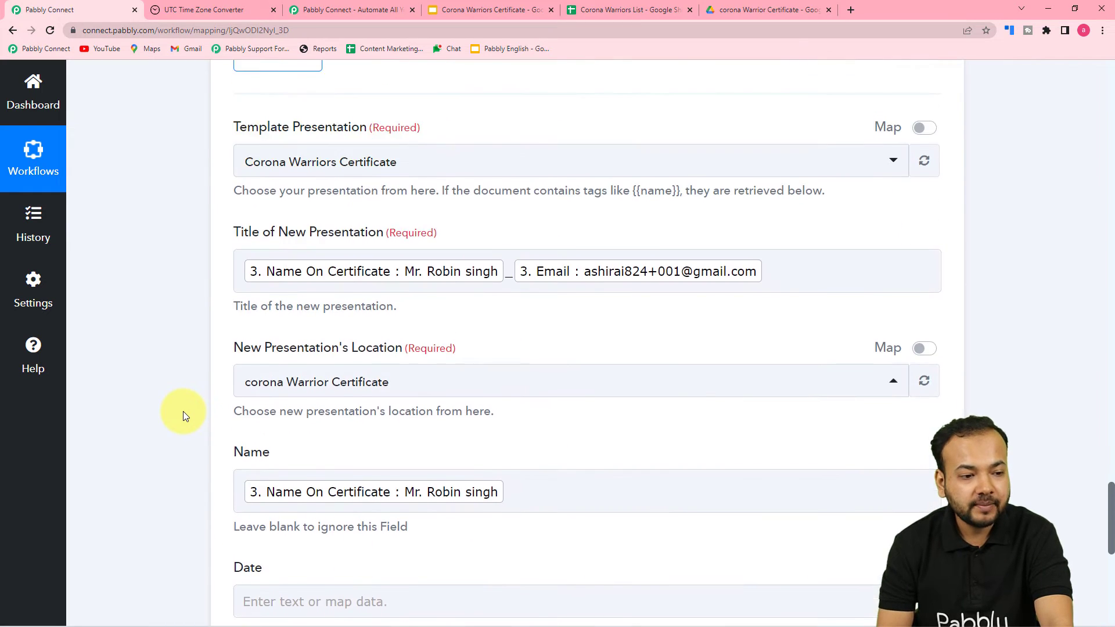
scroll(183, 411, "up", 9)
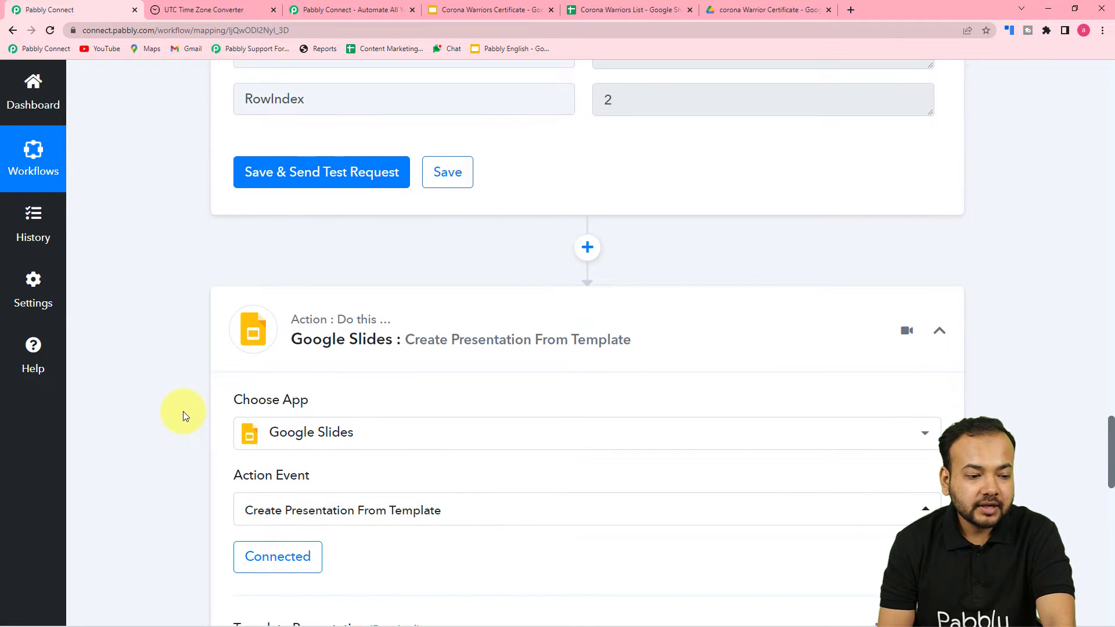
scroll(461, 454, "up", 2)
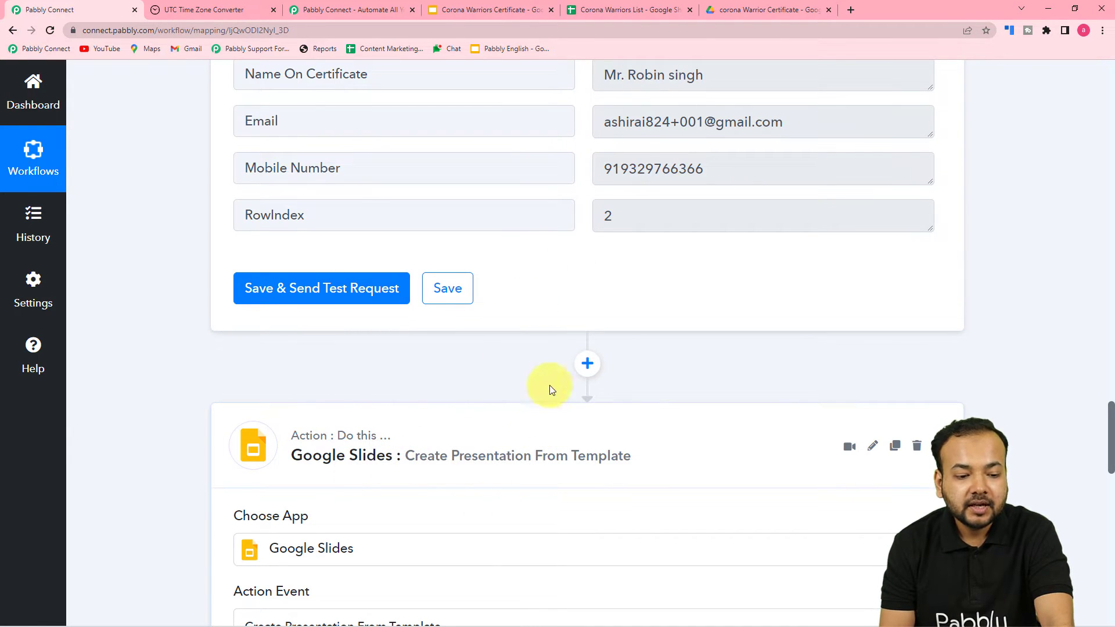
left_click(586, 365)
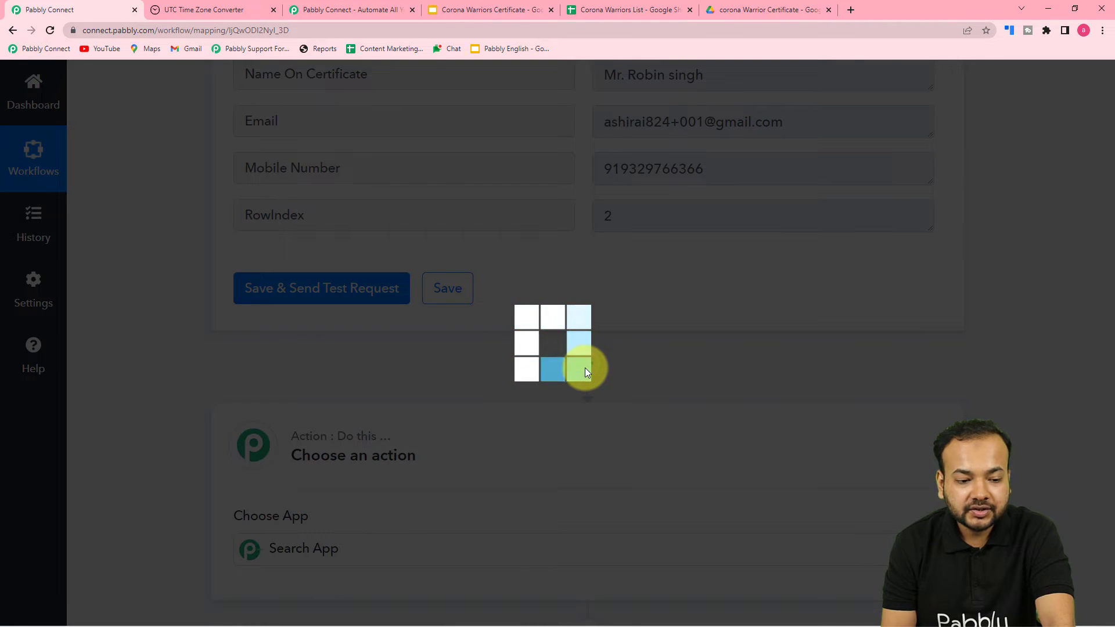
scroll(467, 406, "down", 2)
scroll(466, 416, "down", 2)
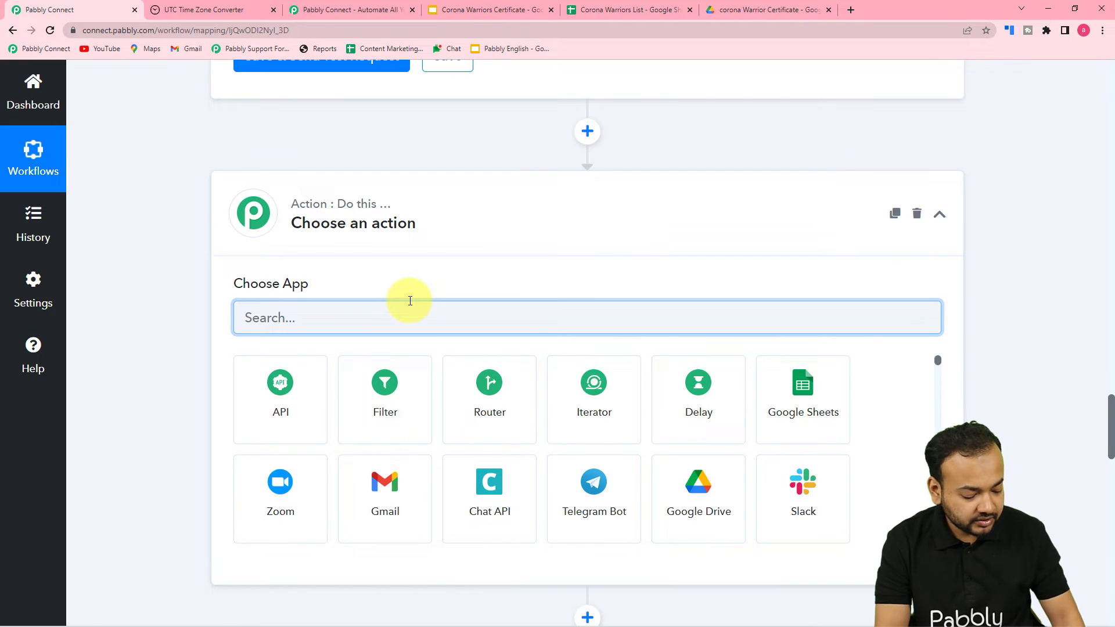
type("date")
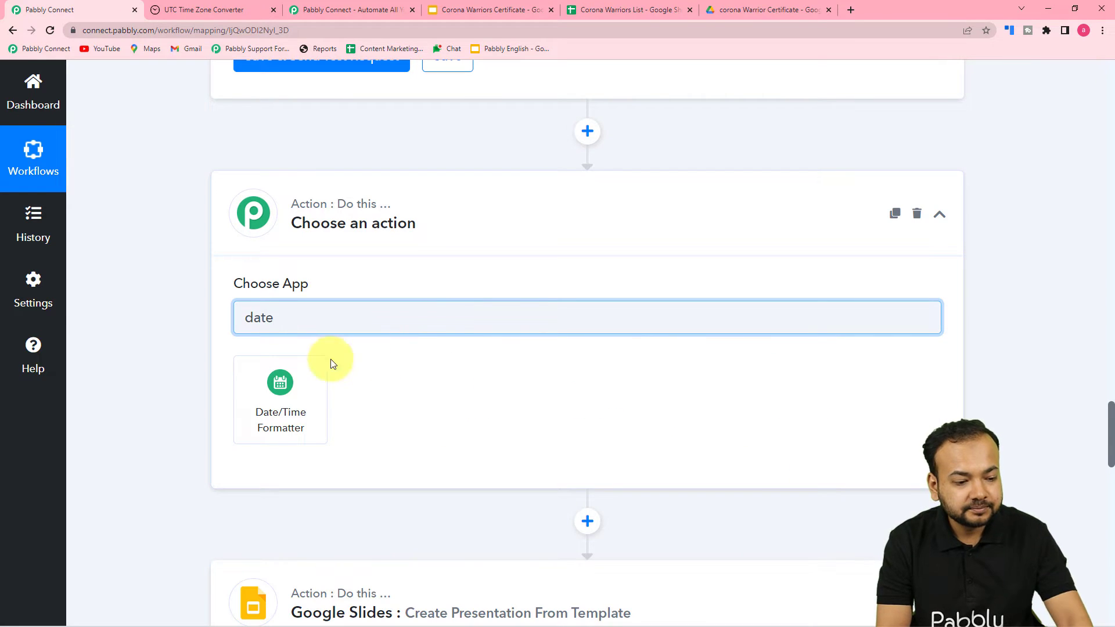
left_click(282, 400)
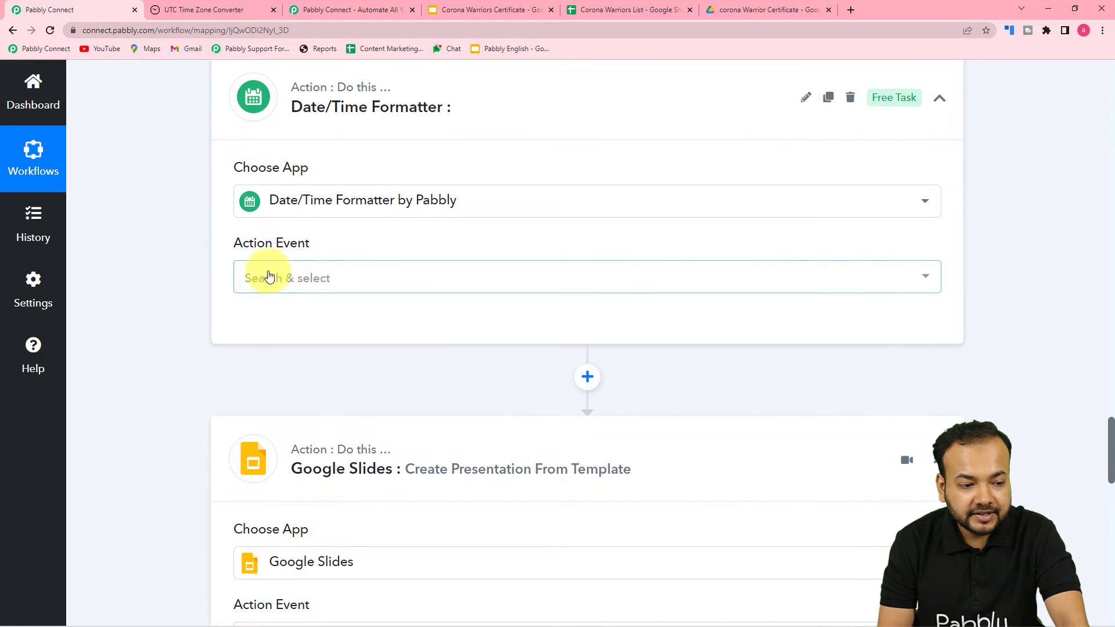
- Choose Current Date as the Date/Time Formatter's action event and connect it
left_click(317, 279)
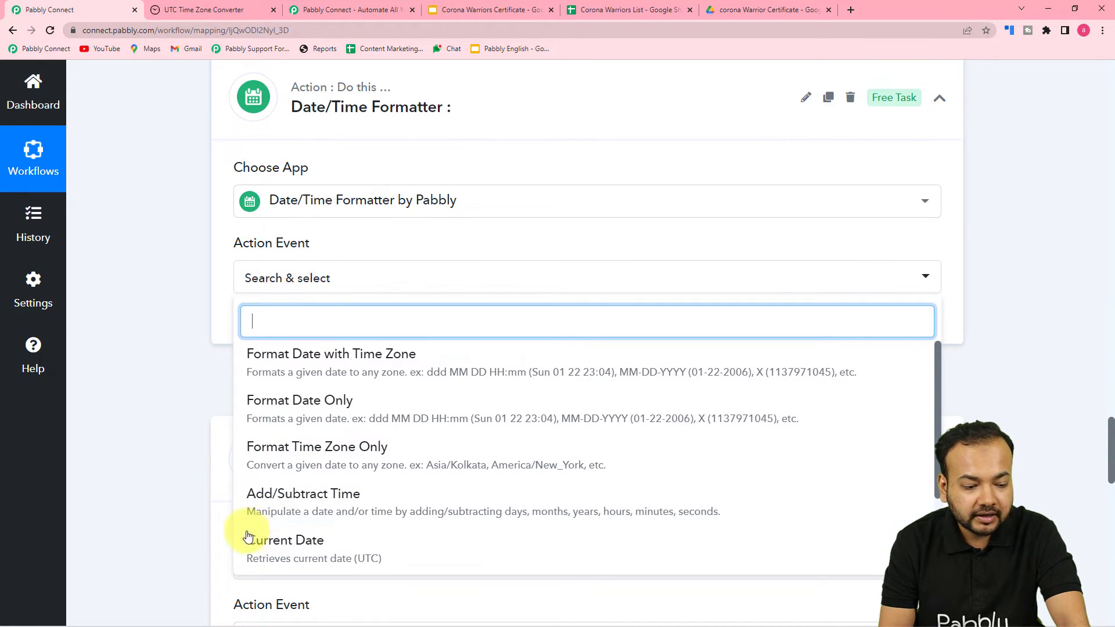
left_click(296, 540)
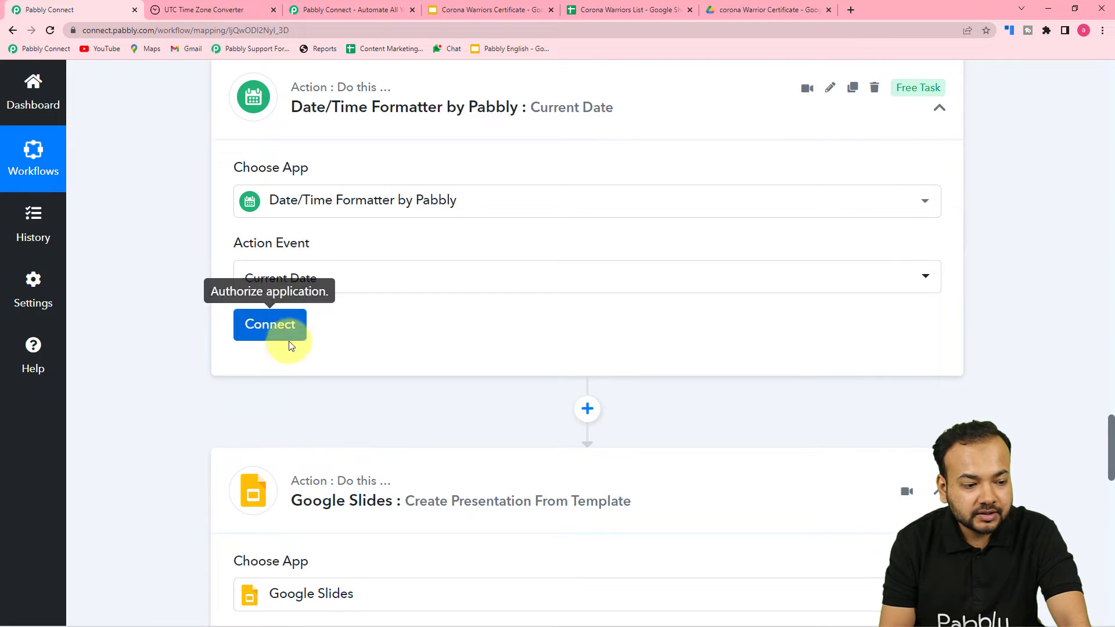
left_click(265, 329)
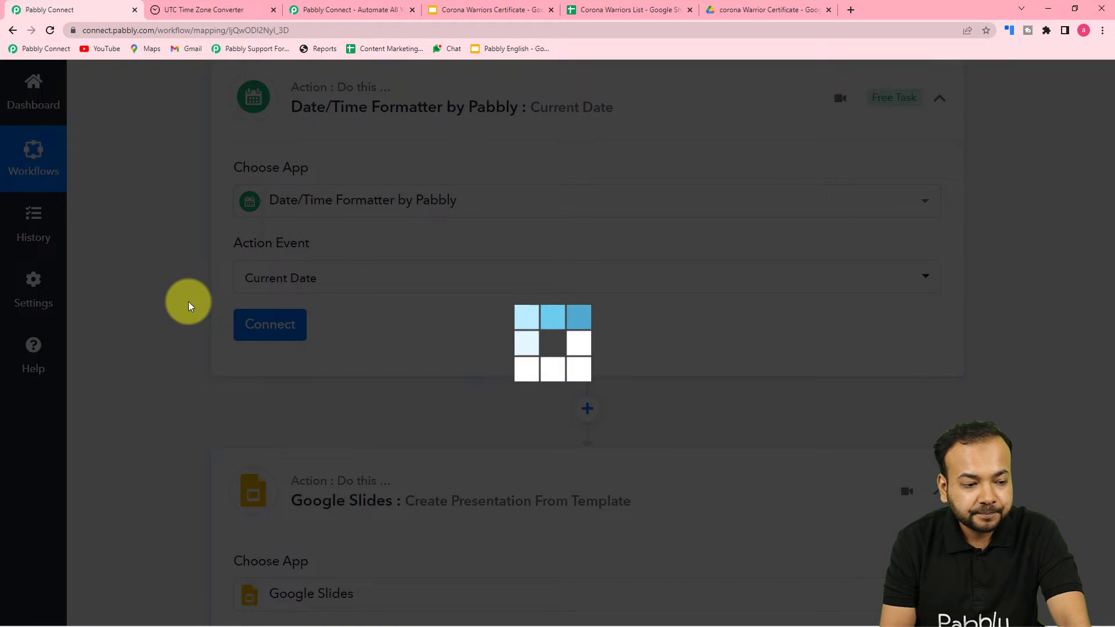
- Set the current date's Basic Format to MM-DD-YYYY, then save the step and send a test request
scroll(188, 307, "down", 3)
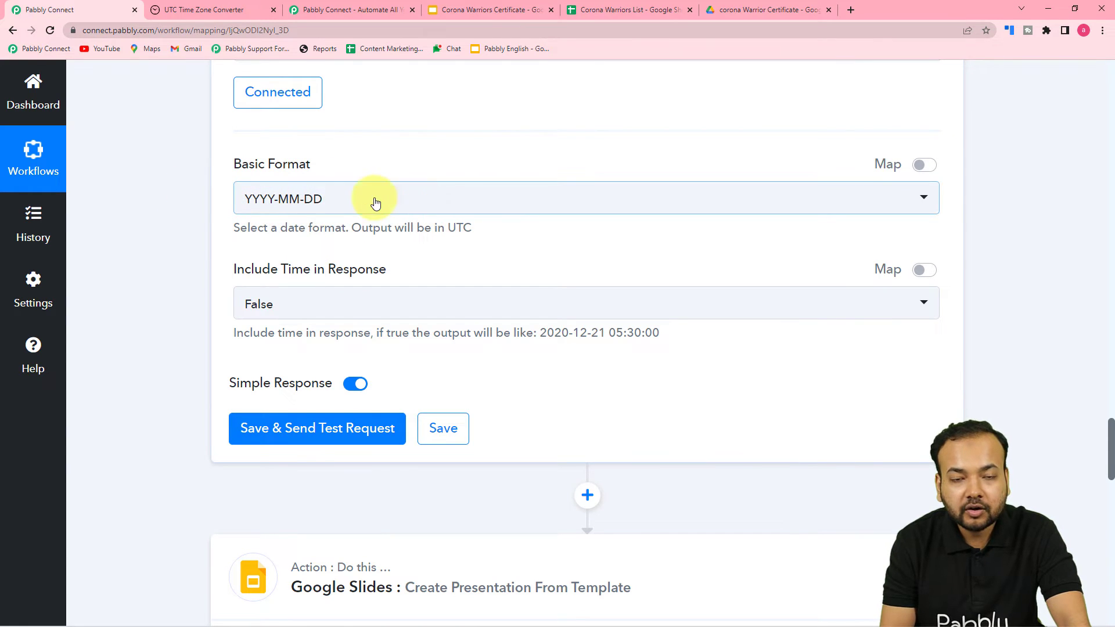
left_click(400, 208)
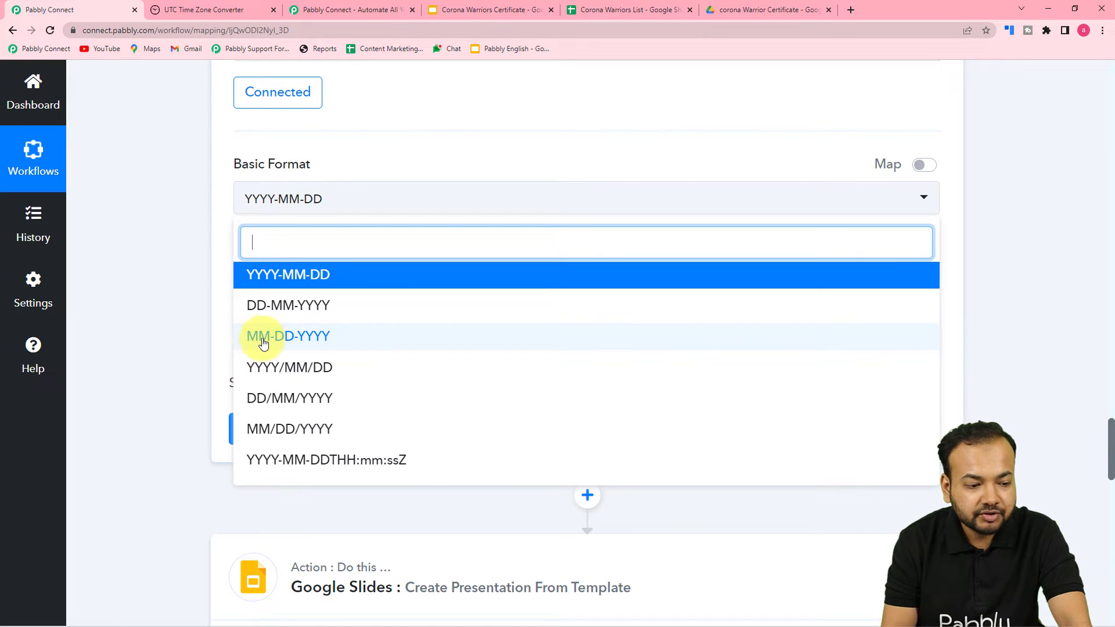
left_click(299, 343)
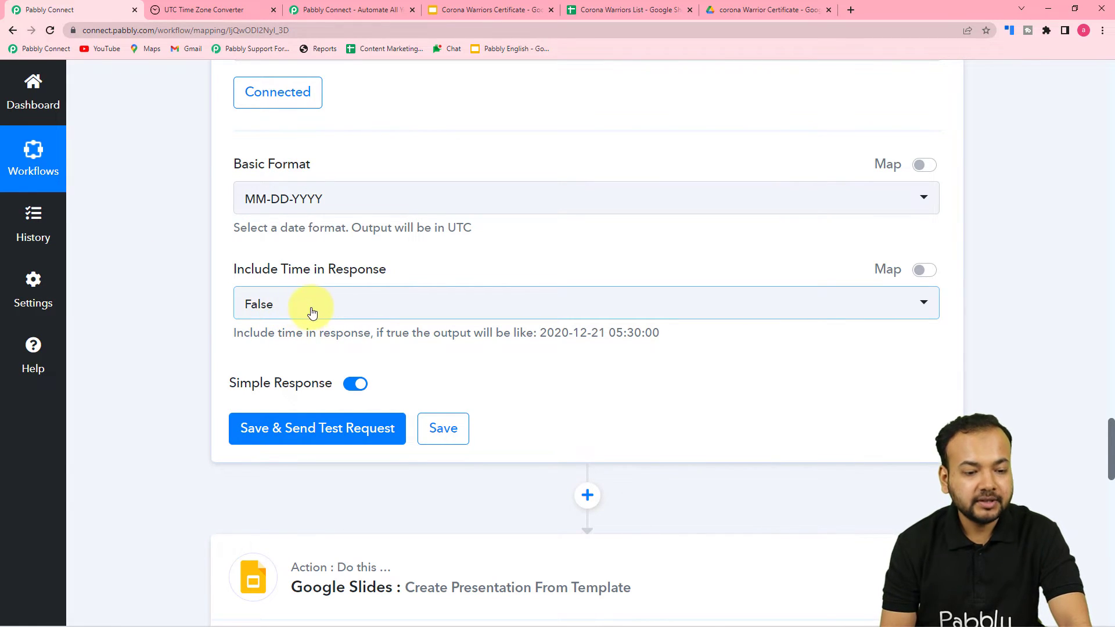
scroll(359, 322, "down", 2)
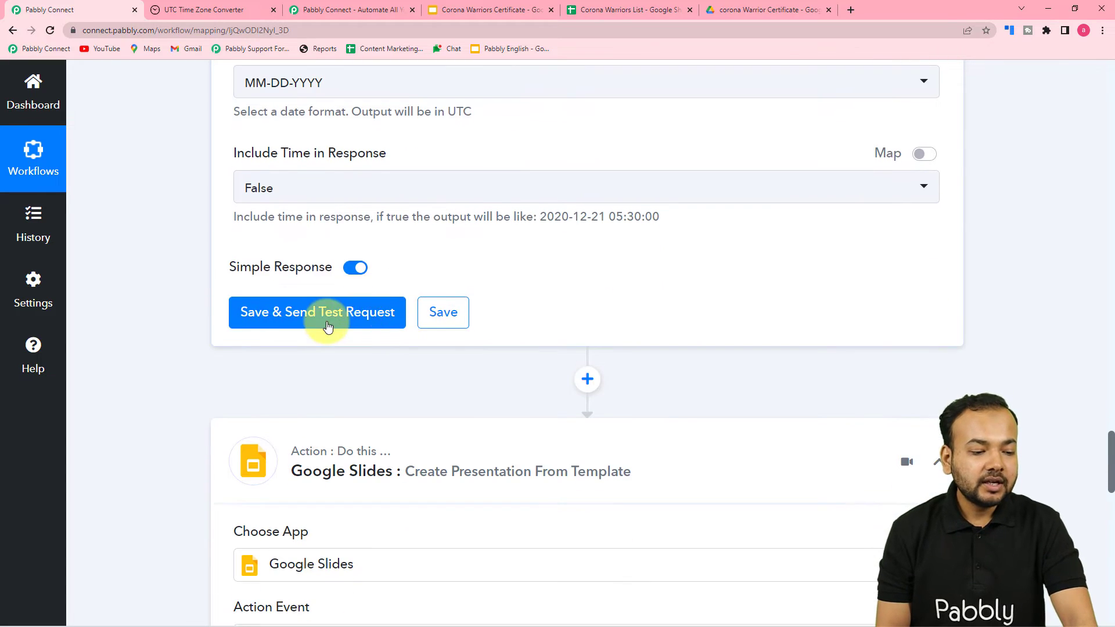
left_click(292, 313)
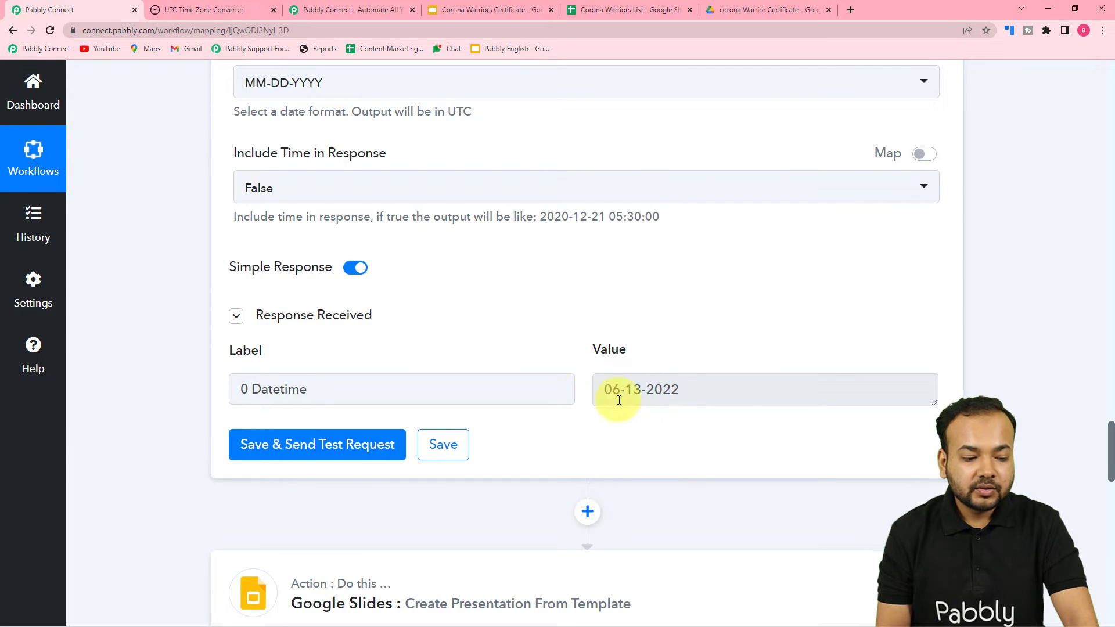
scroll(298, 392, "down", 1)
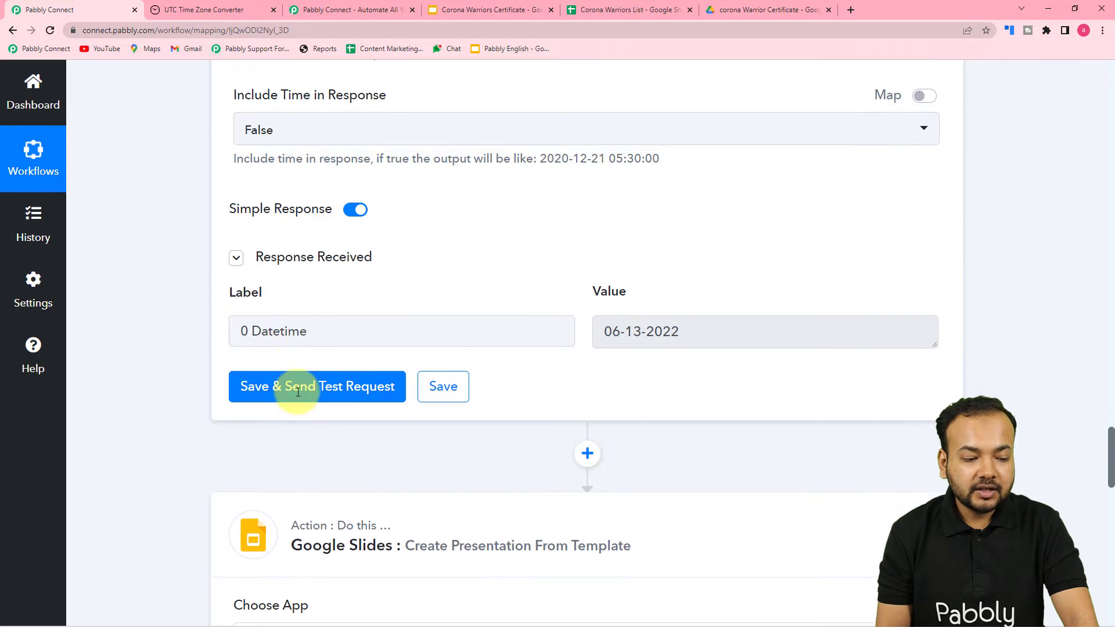
scroll(188, 346, "down", 14)
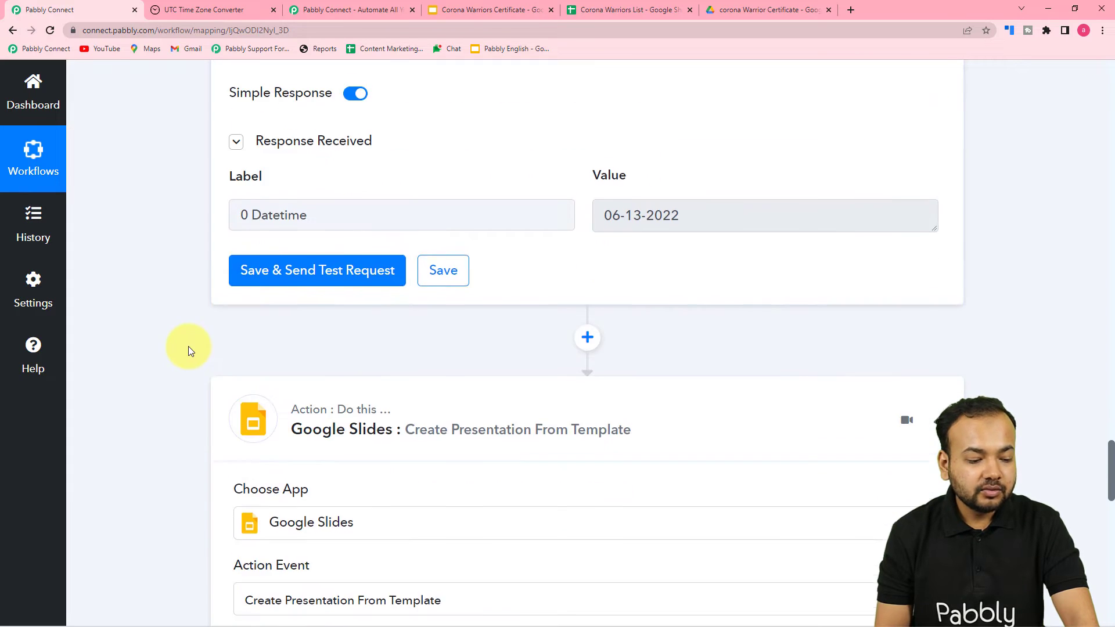
scroll(187, 350, "down", 2)
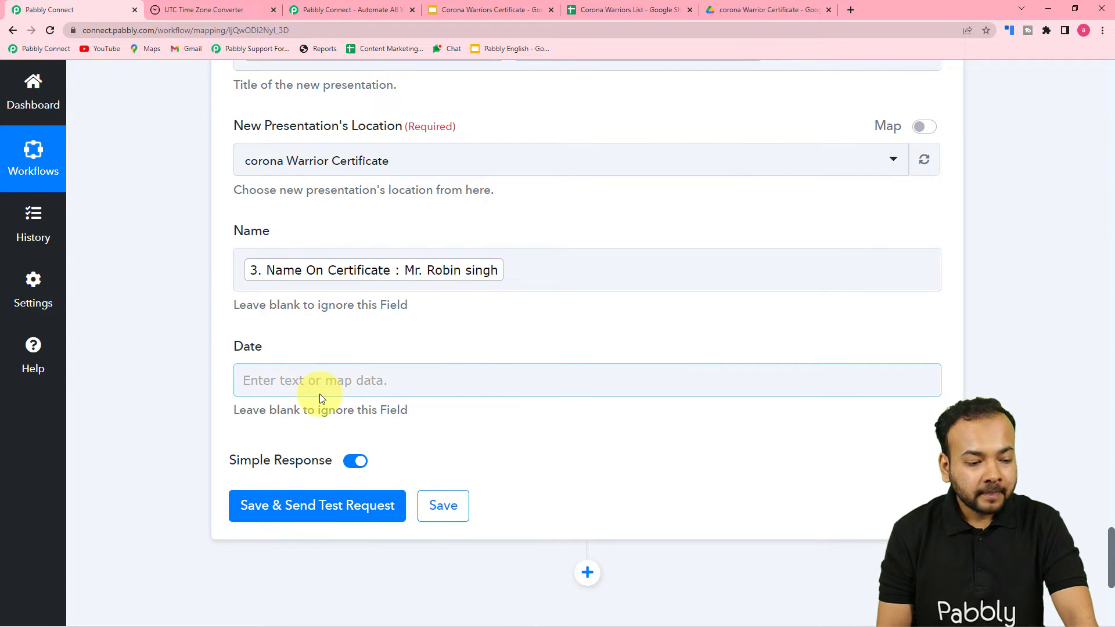
left_click(325, 381)
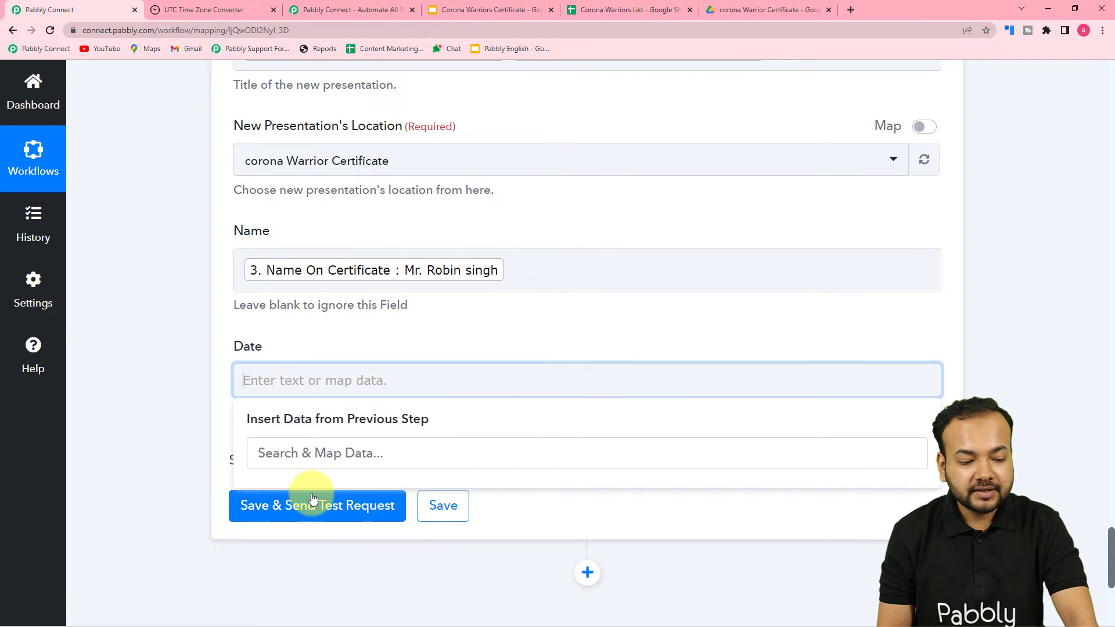
left_click(192, 387)
- Save the existing Google Slides connection again, then refresh the presentation location and template presentation lists to reload the template's fields
scroll(192, 387, "up", 3)
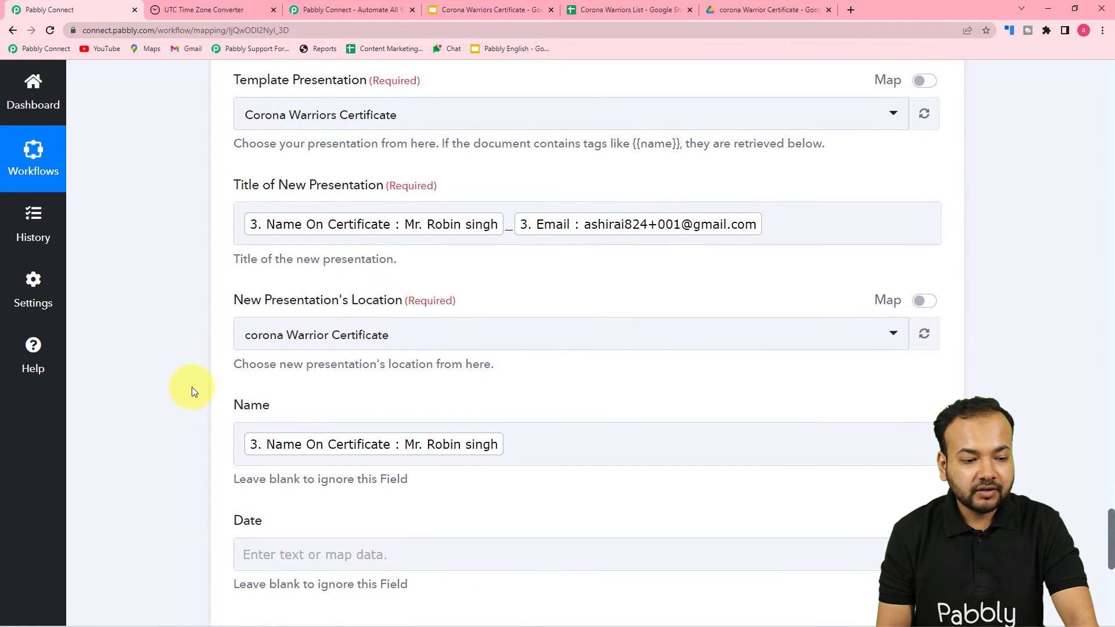
scroll(191, 387, "up", 5)
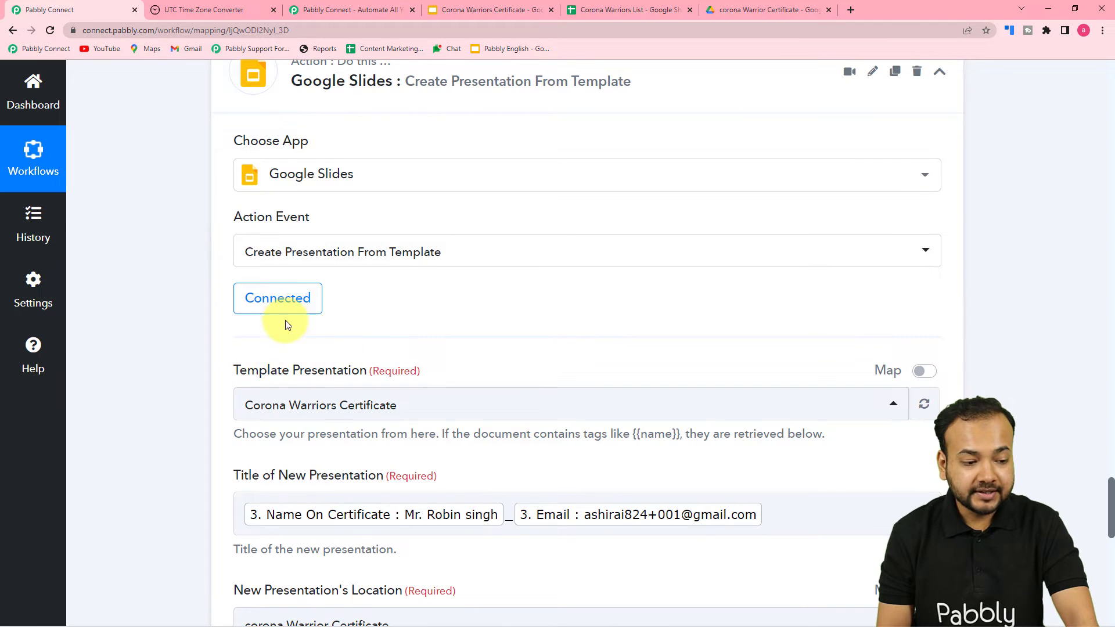
left_click(277, 299)
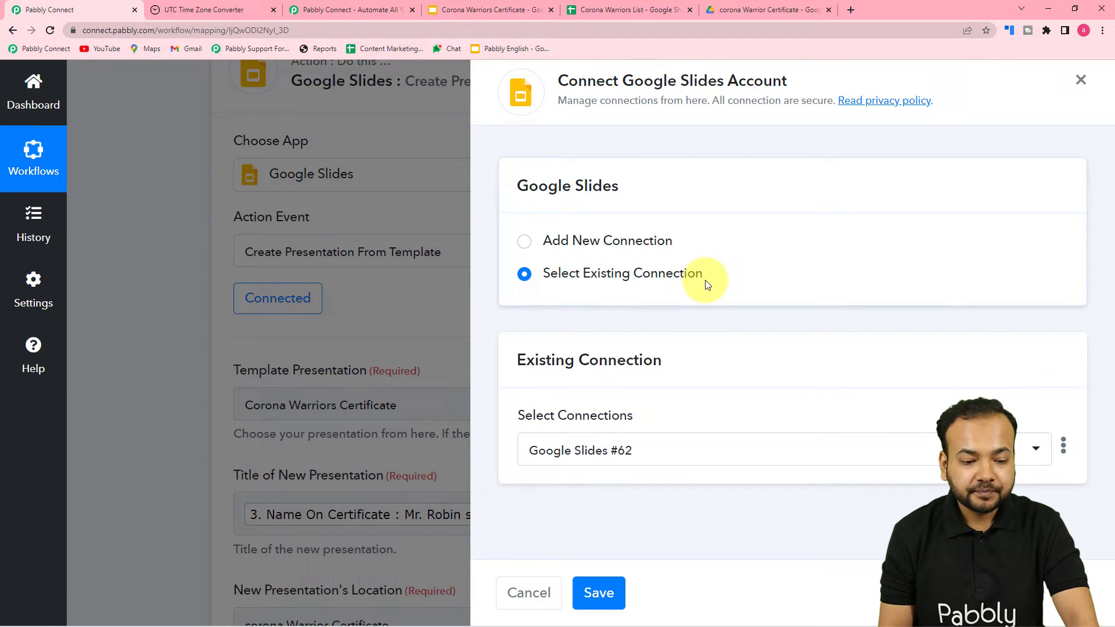
left_click(604, 591)
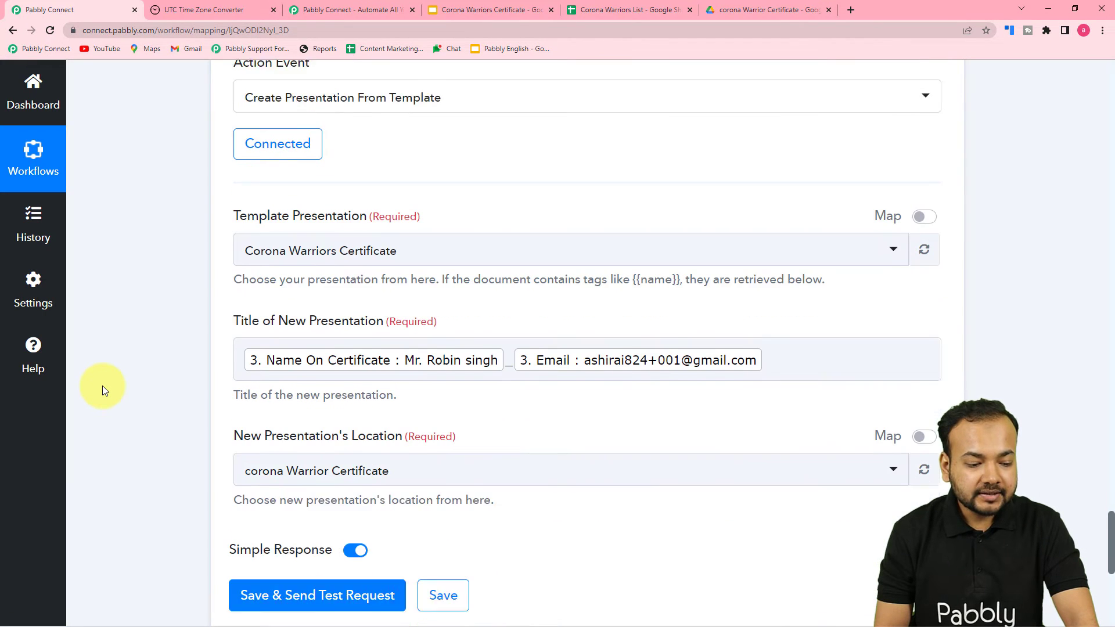
scroll(102, 385, "down", 1)
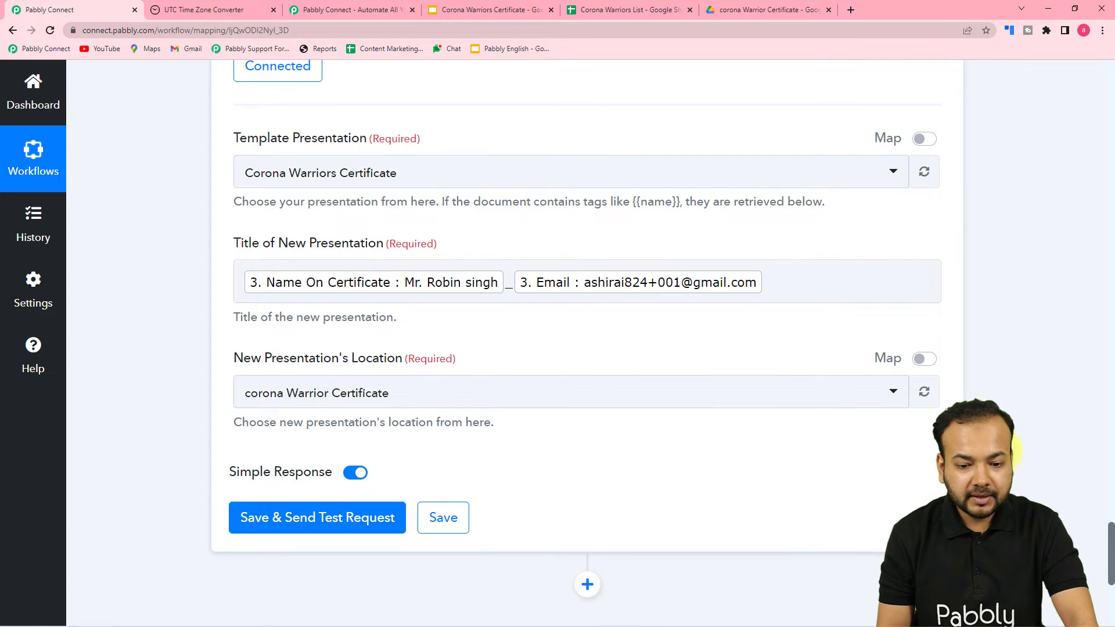
left_click(926, 392)
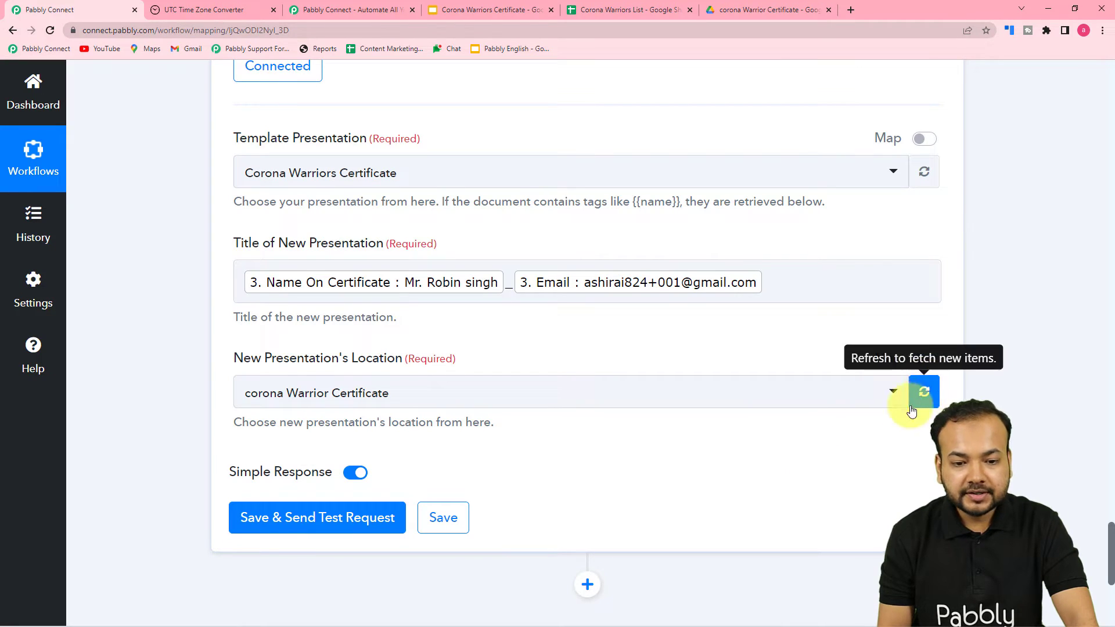
left_click(923, 177)
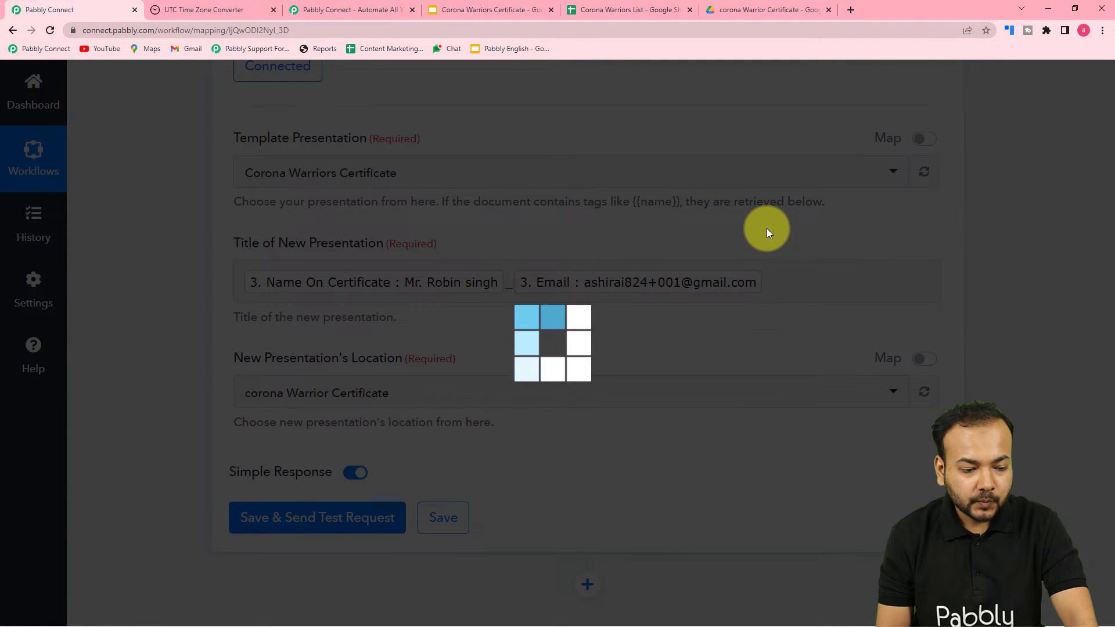
- Map the Iterator's Name On Certificate value to the Name field of the Google Slides action
scroll(741, 294, "down", 4)
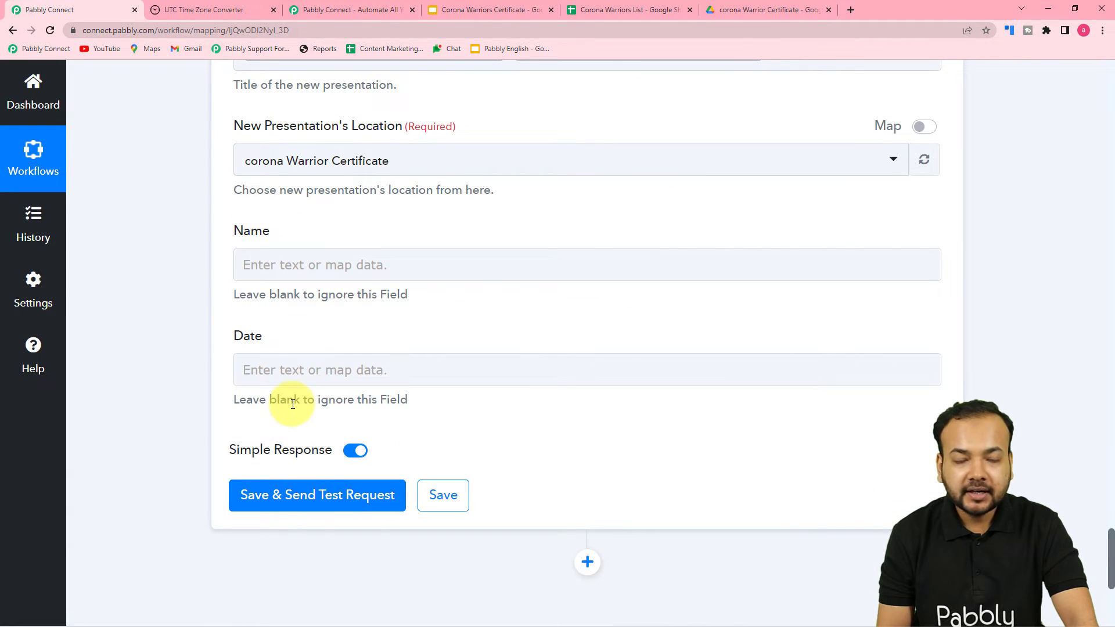
left_click(330, 265)
scroll(319, 340, "down", 3)
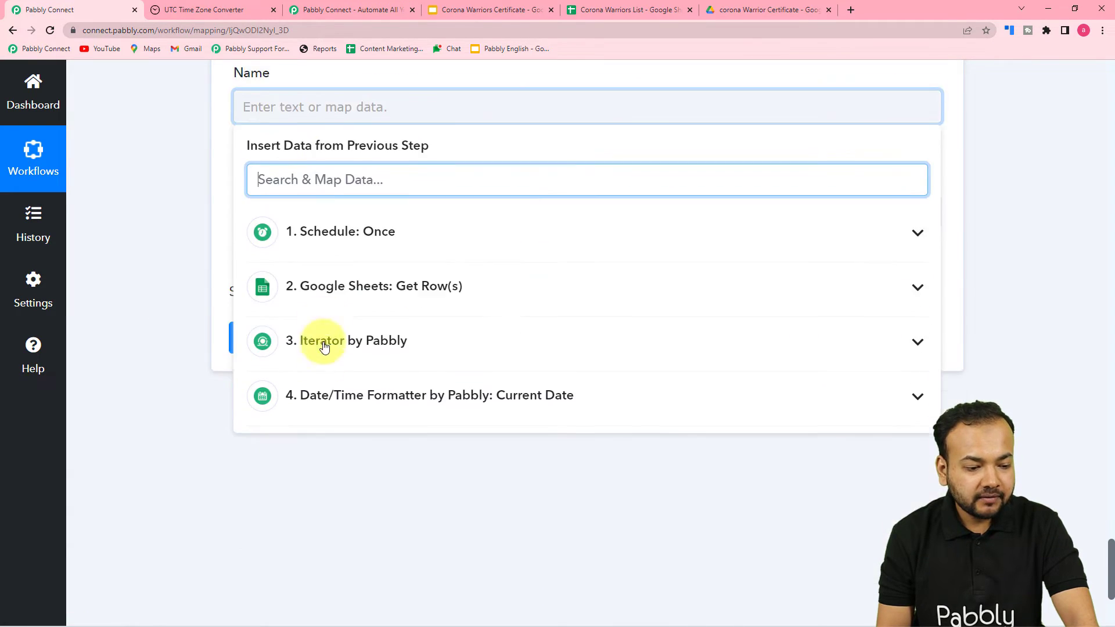
left_click(323, 337)
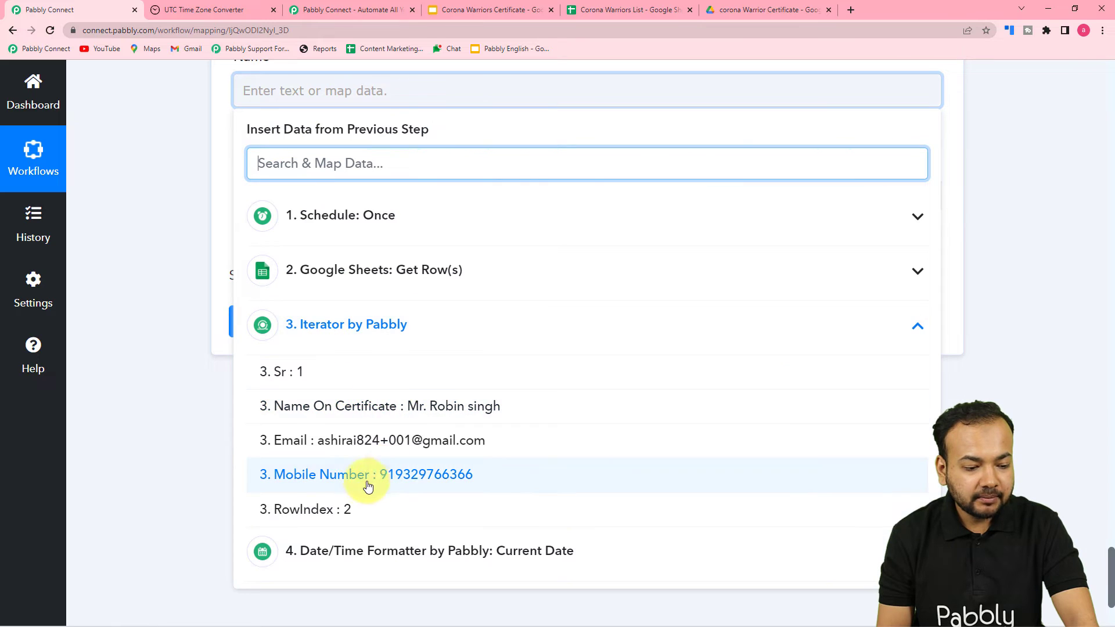
left_click(381, 420)
left_click(190, 276)
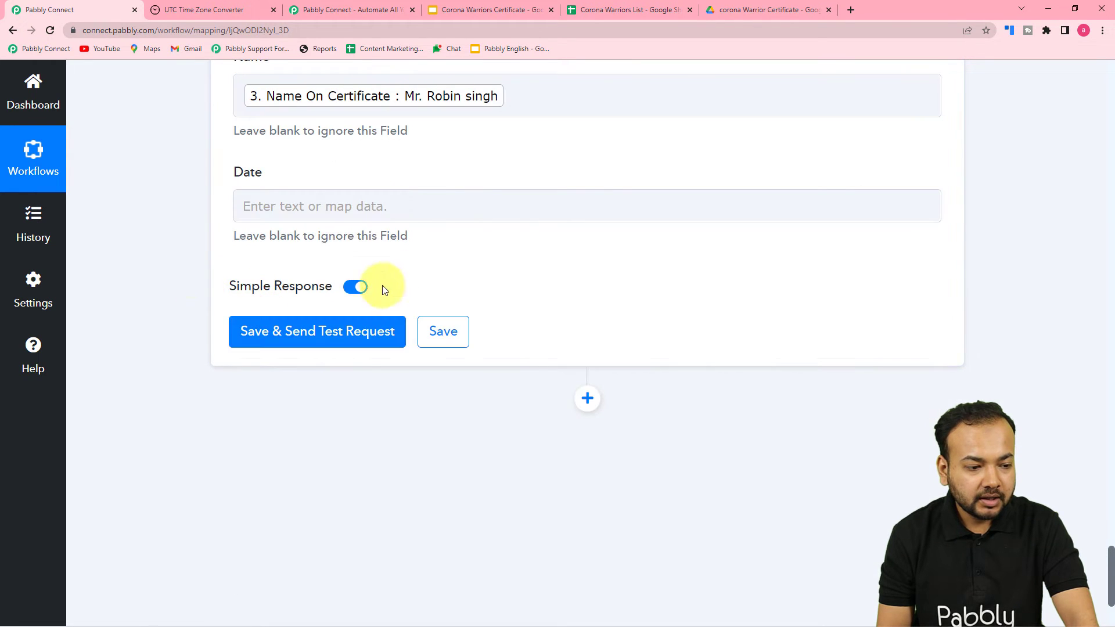
- Map the Date/Time Formatter's 0 Datetime value to the Date field
left_click(367, 206)
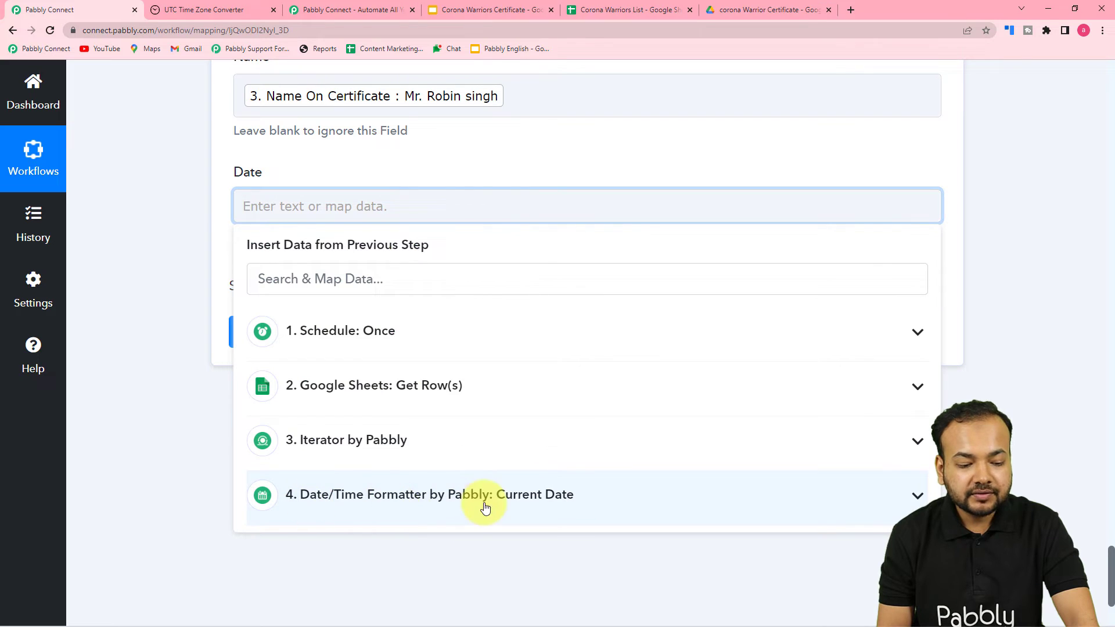
left_click(476, 507)
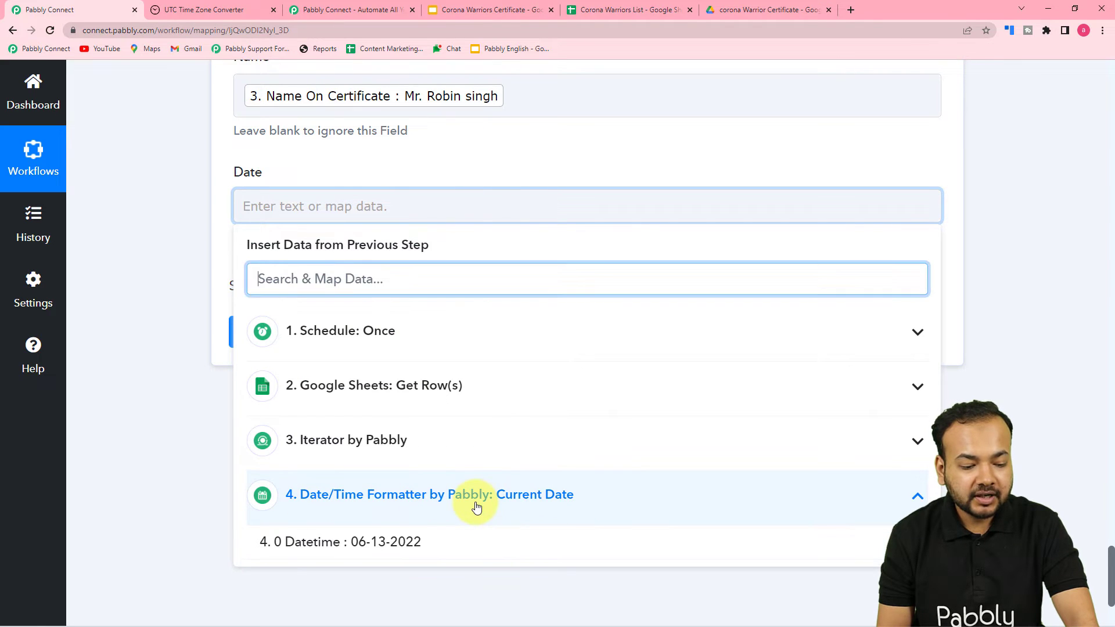
left_click(351, 543)
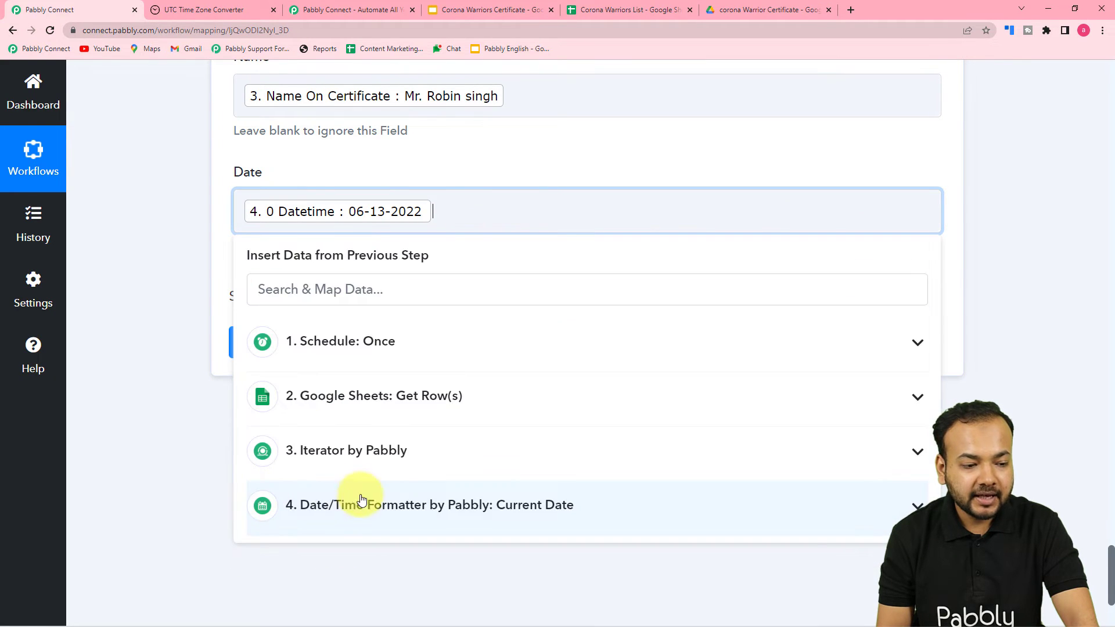
left_click(185, 376)
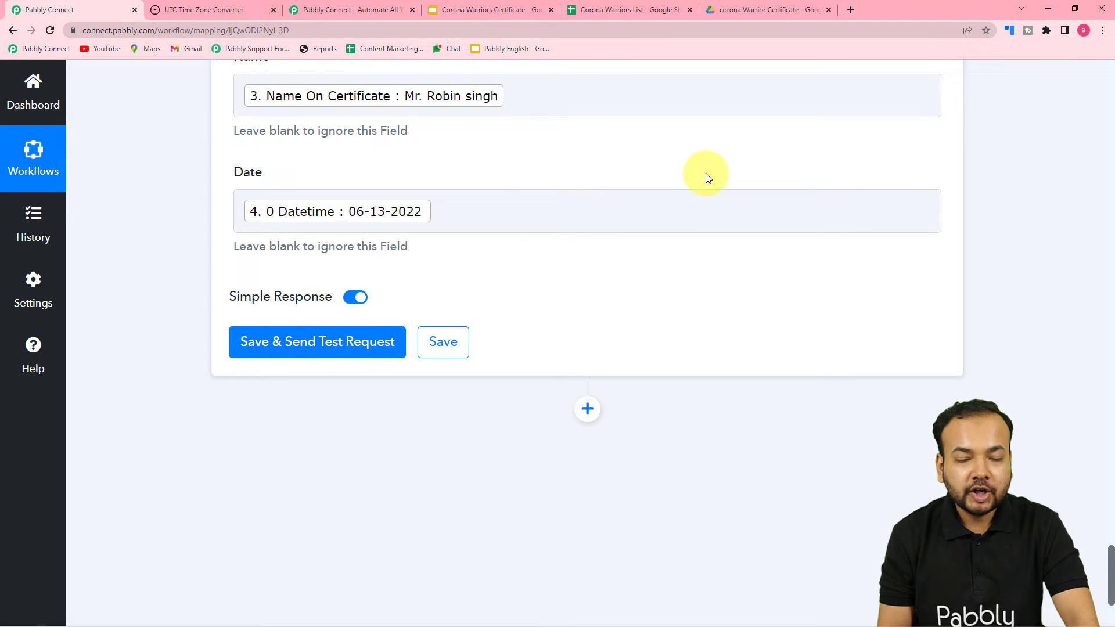
- Check the corona Warrior Certificate folder in Google Drive, then save the Google Slides action in Pabbly Connect and send a test request
left_click(739, 19)
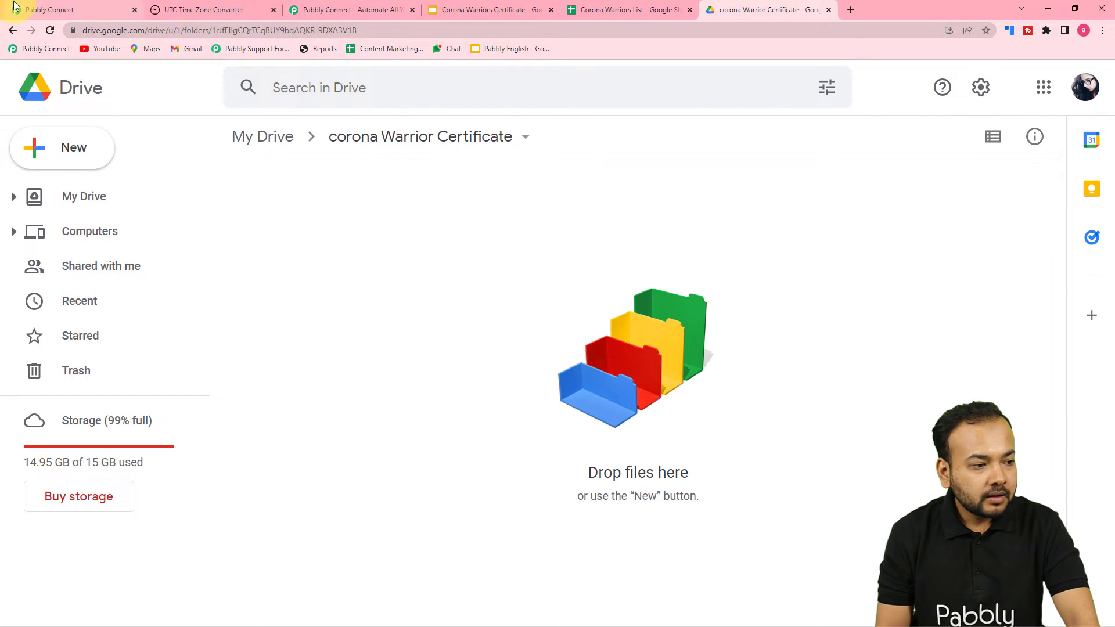
left_click(44, 10)
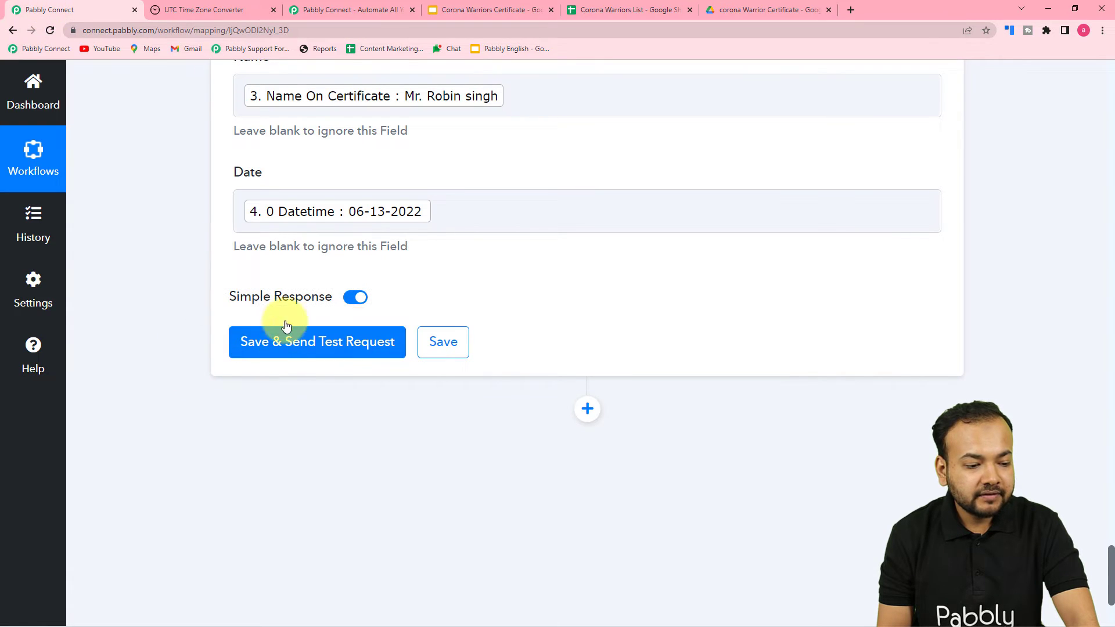
left_click(281, 348)
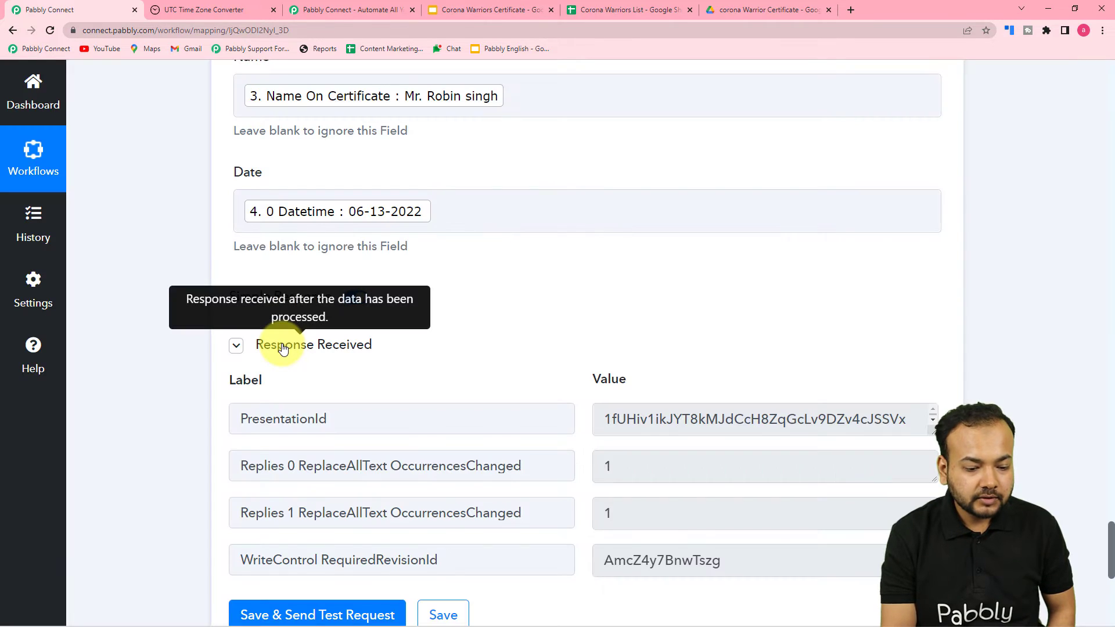
scroll(283, 347, "down", 2)
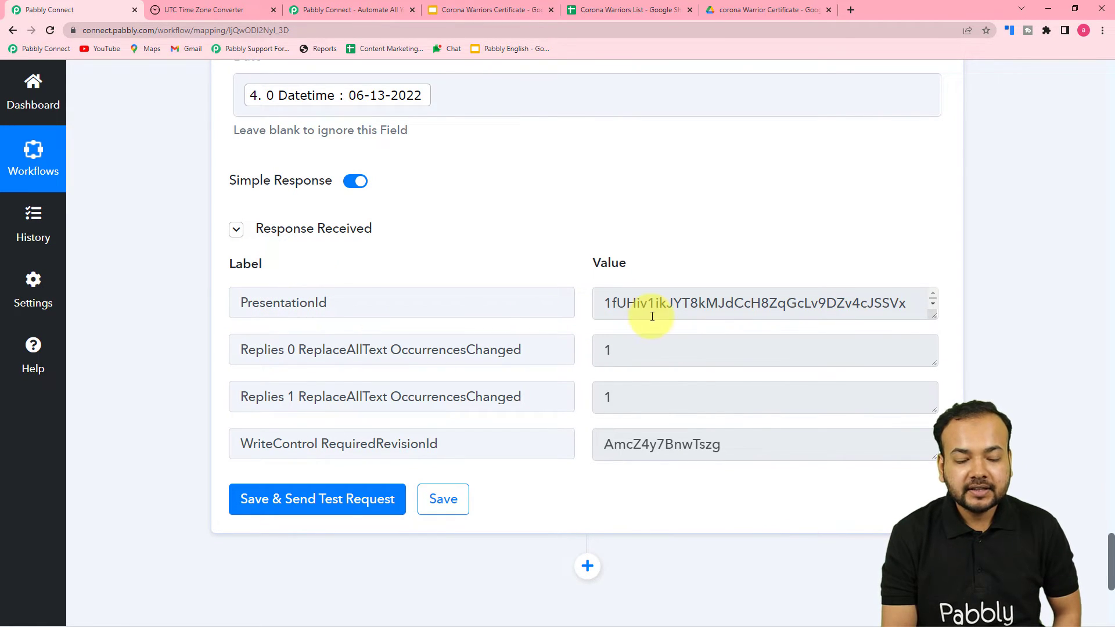
- Open the generated certificate from the Google Drive folder and compare its name and date with the mapped fields in Pabbly Connect
left_click(735, 10)
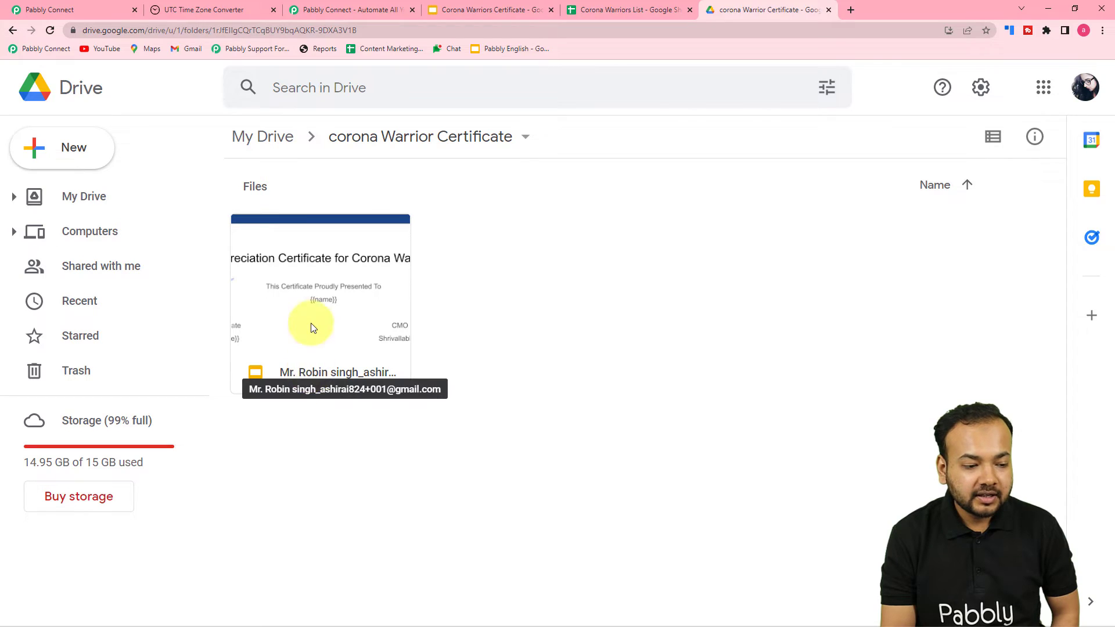
double_click(310, 301)
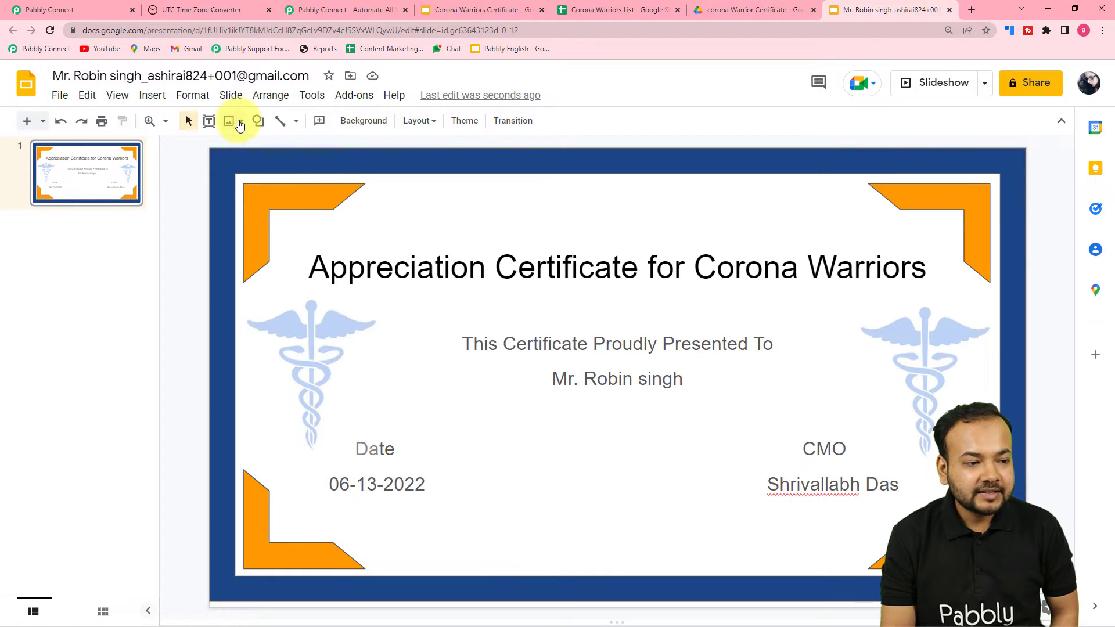
left_click(109, 7)
scroll(230, 320, "up", 3)
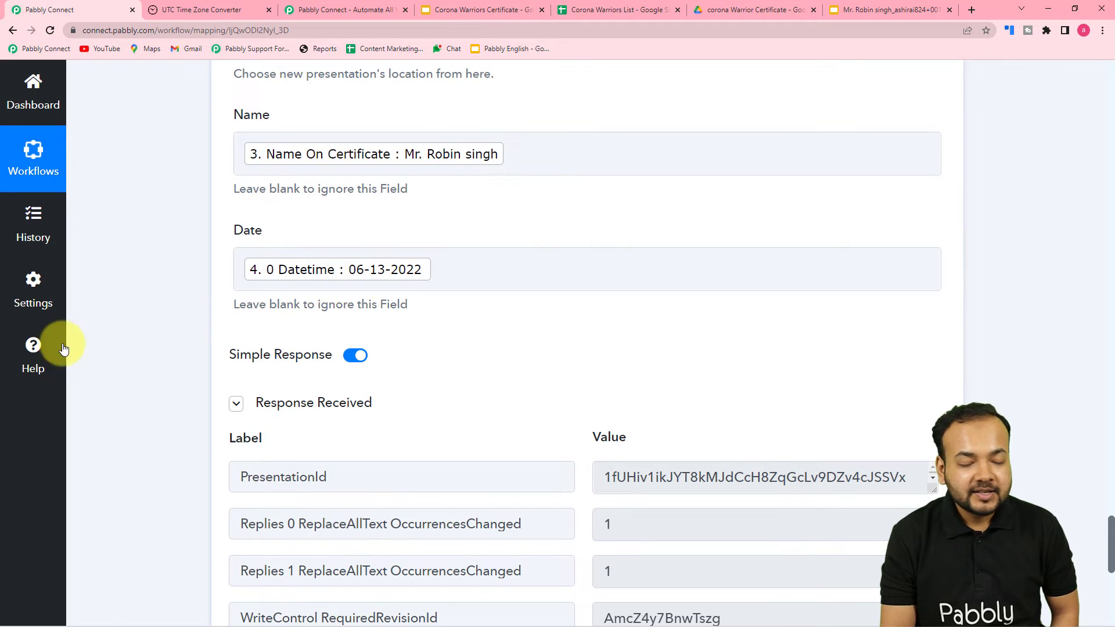
scroll(58, 355, "down", 3)
scroll(130, 357, "down", 5)
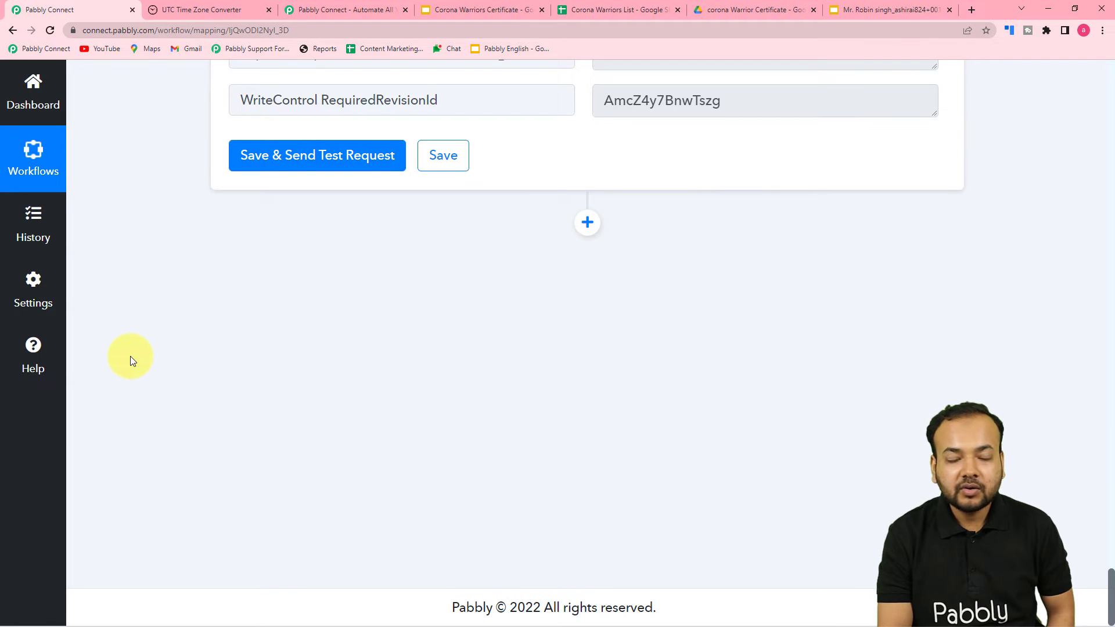
left_click(861, 12)
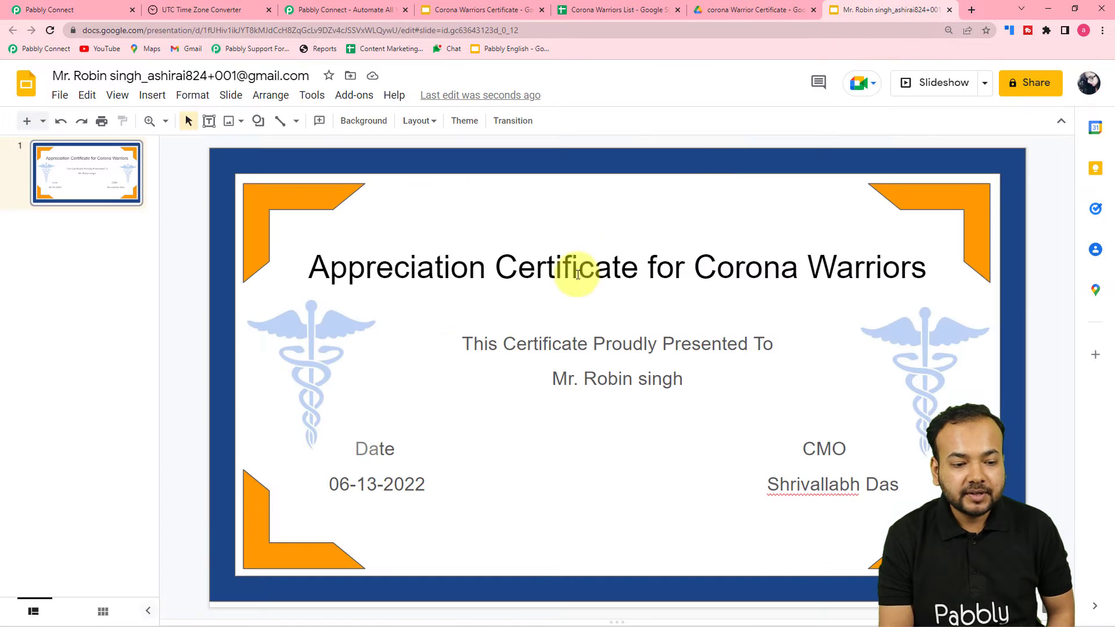
left_click(66, 13)
- Add a new action step below the Google Slides action in the Pabbly Connect workflow
scroll(398, 370, "up", 4)
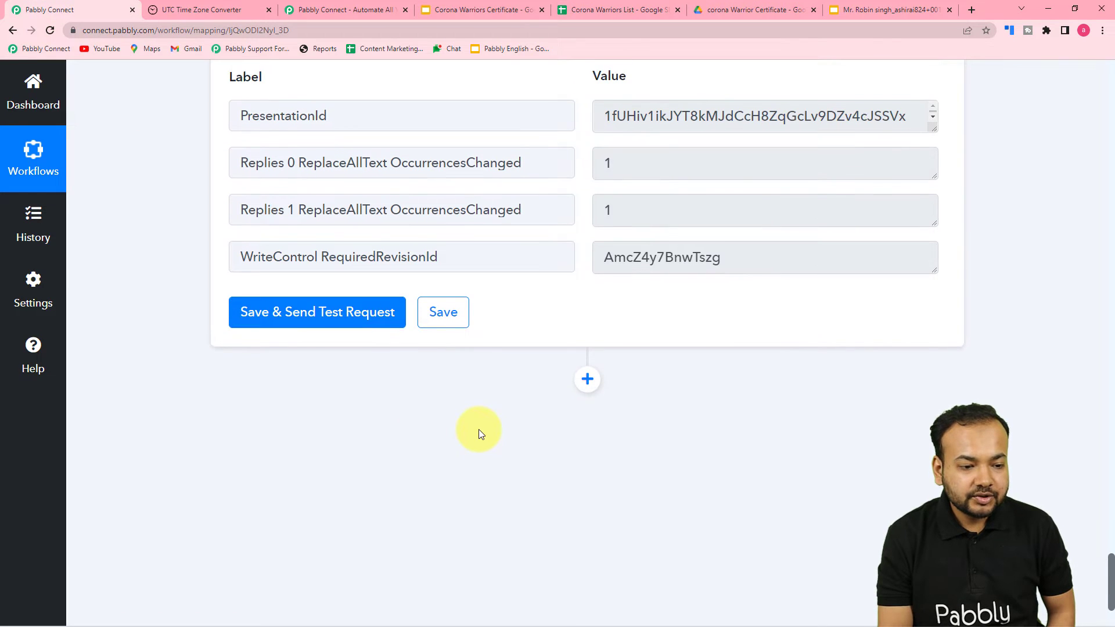
scroll(471, 445, "down", 3)
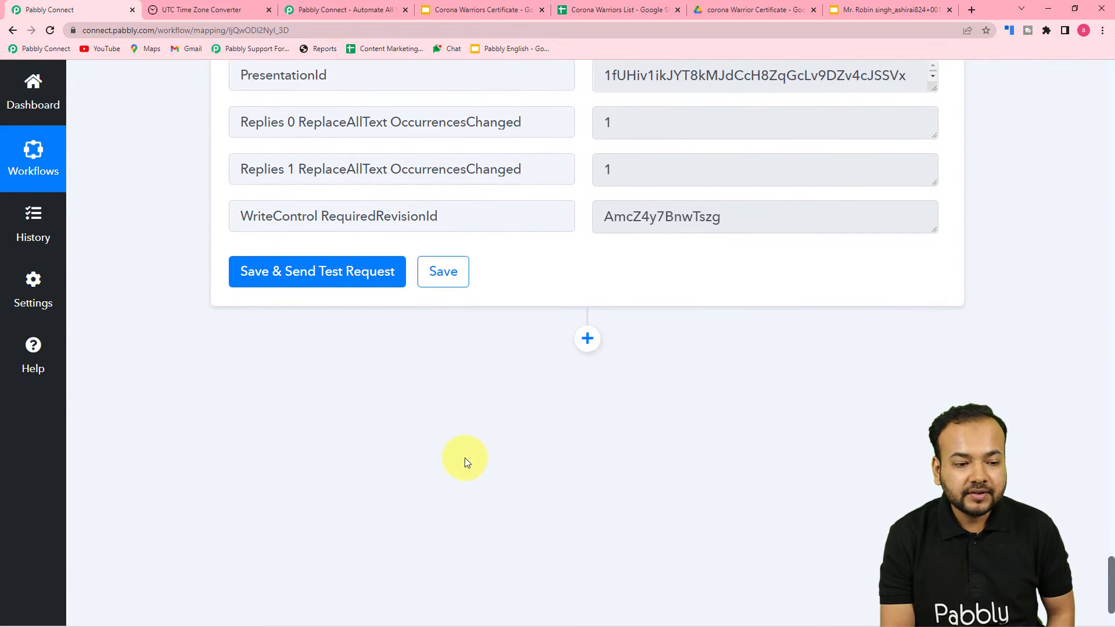
scroll(464, 470, "up", 2)
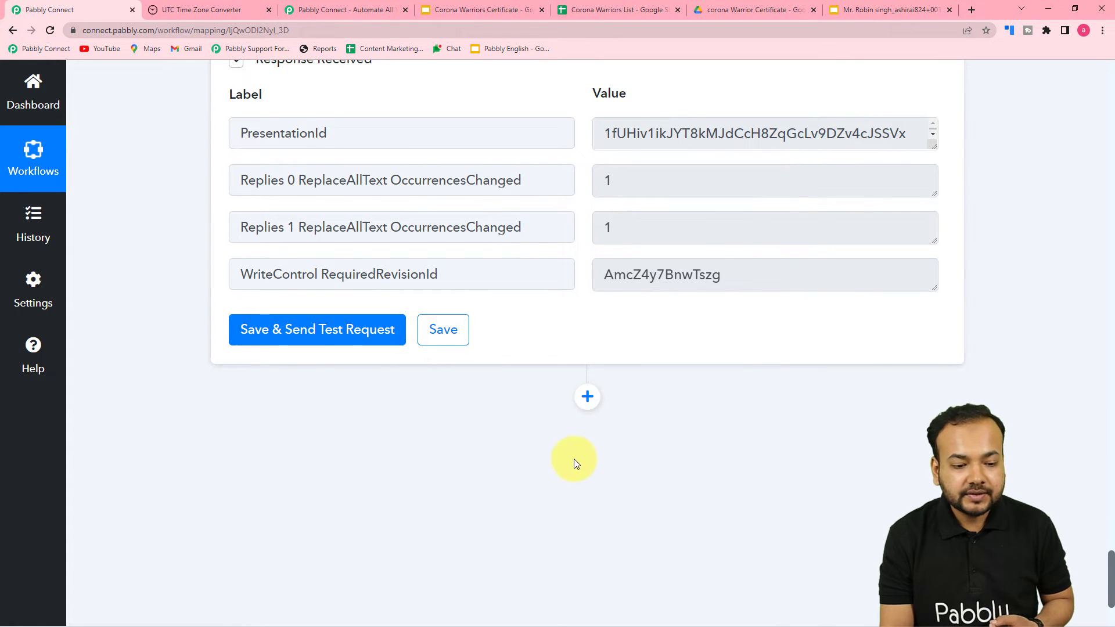
left_click(585, 398)
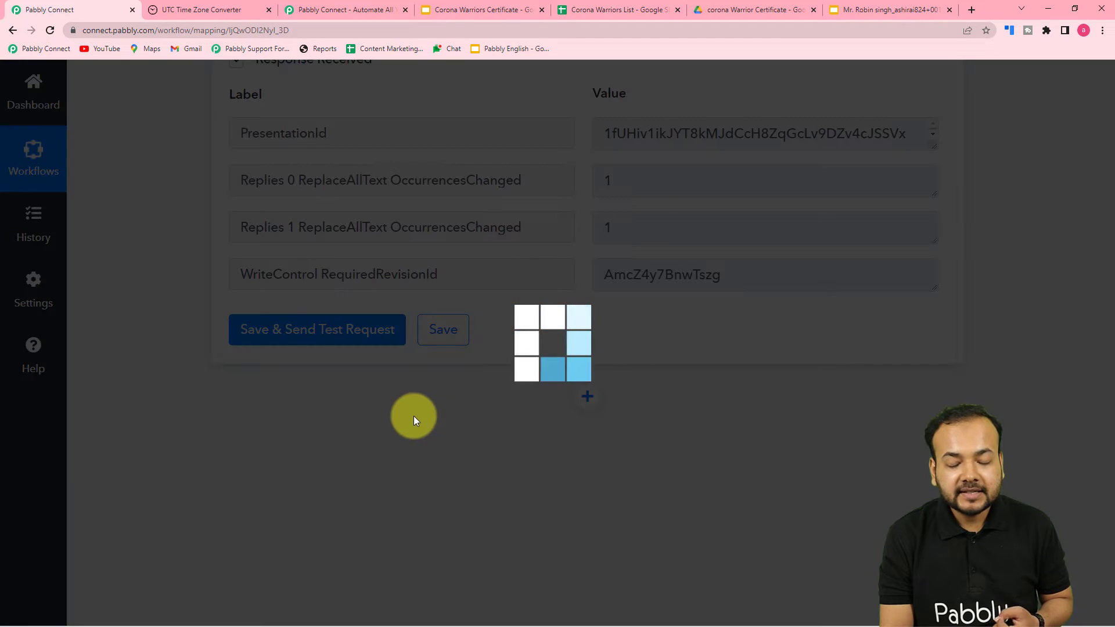
scroll(406, 430, "down", 3)
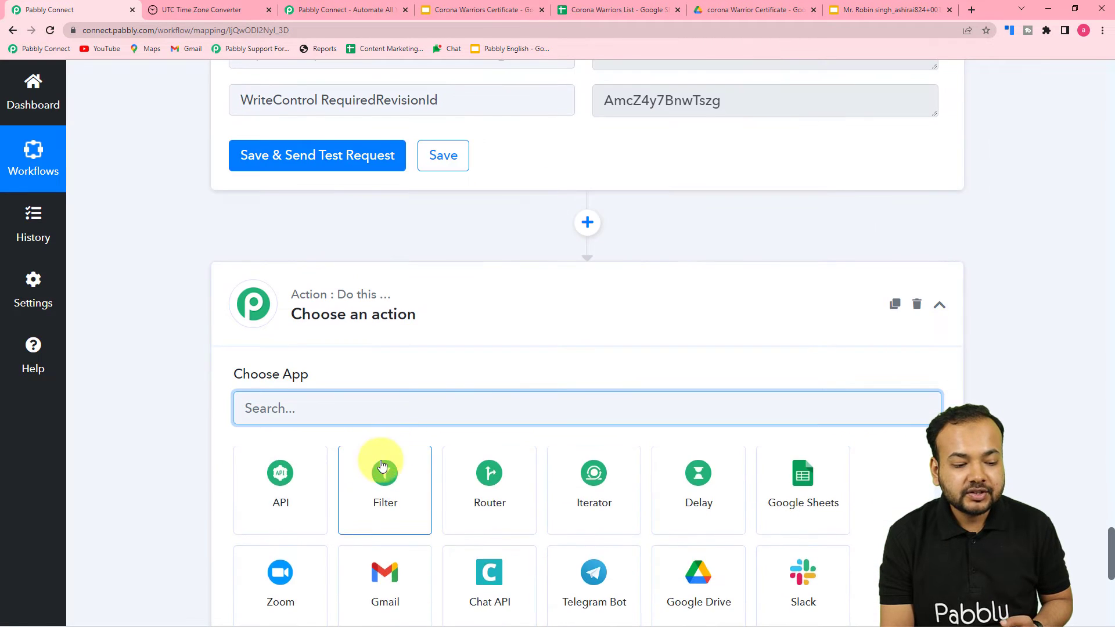
scroll(279, 498, "down", 2)
scroll(155, 474, "up", 4)
scroll(156, 473, "down", 5)
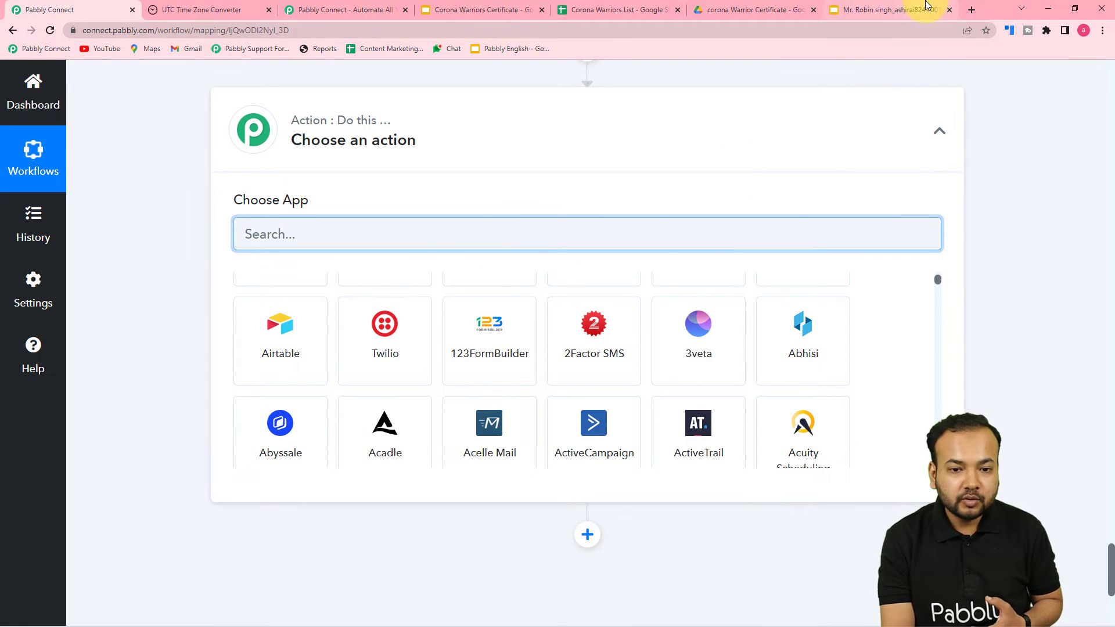
- Set the new action's app to Google Drive with Share a File With Anyone as its event
left_click(909, 8)
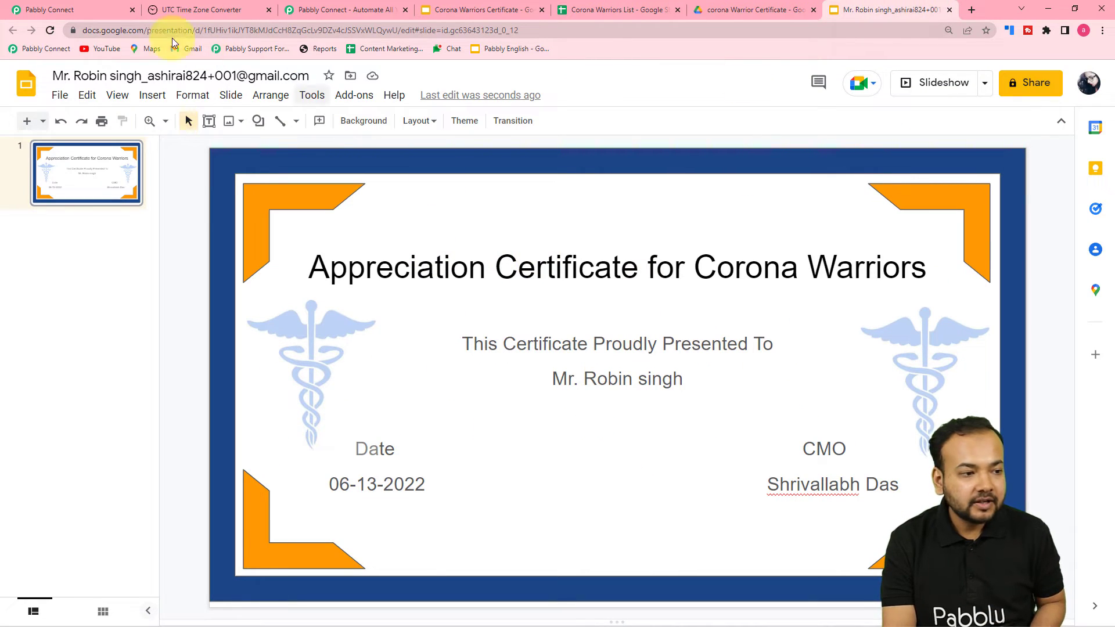
left_click(73, 10)
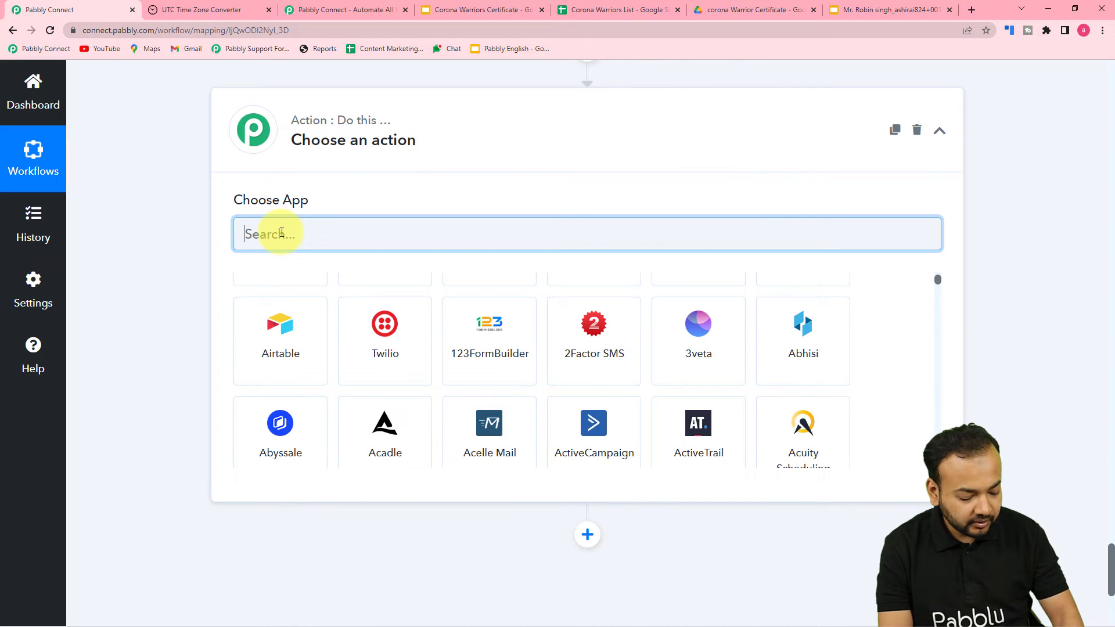
type("goo")
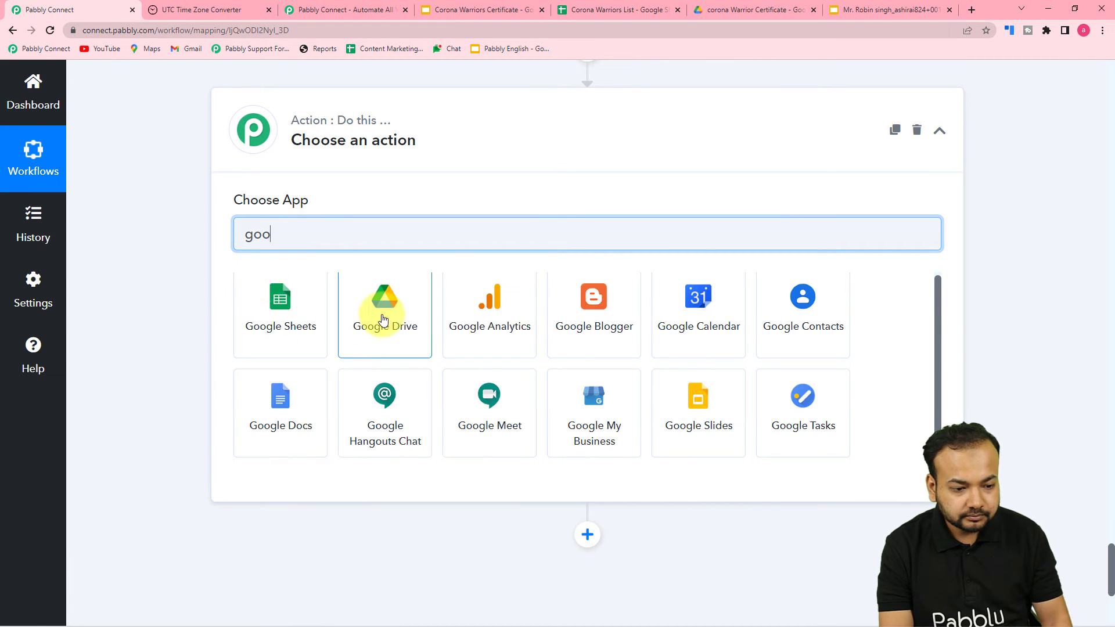
left_click(383, 319)
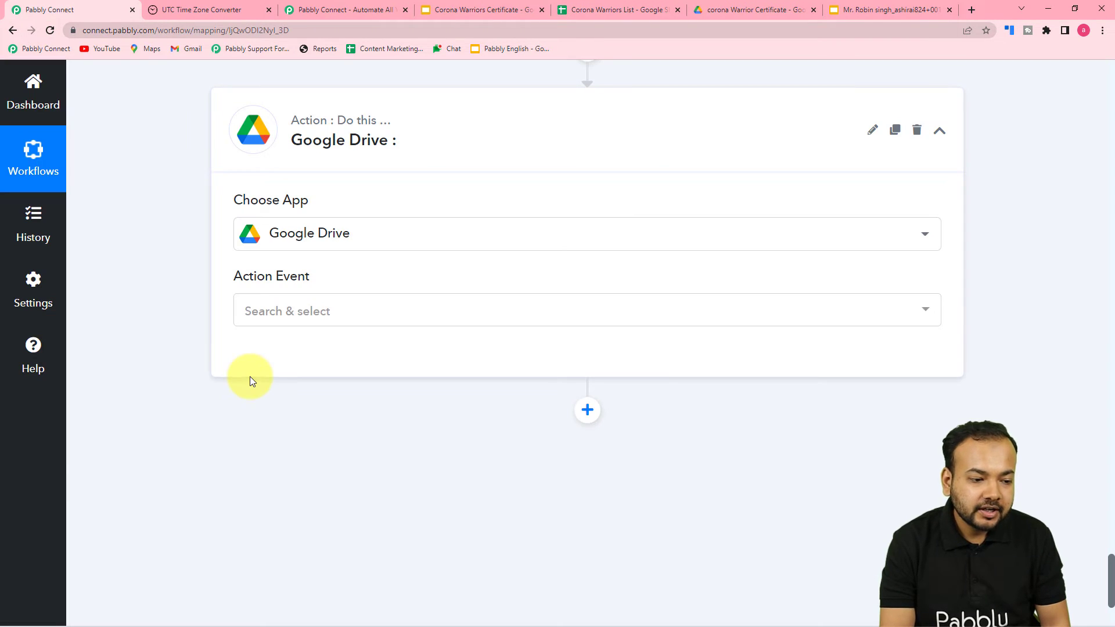
left_click(311, 309)
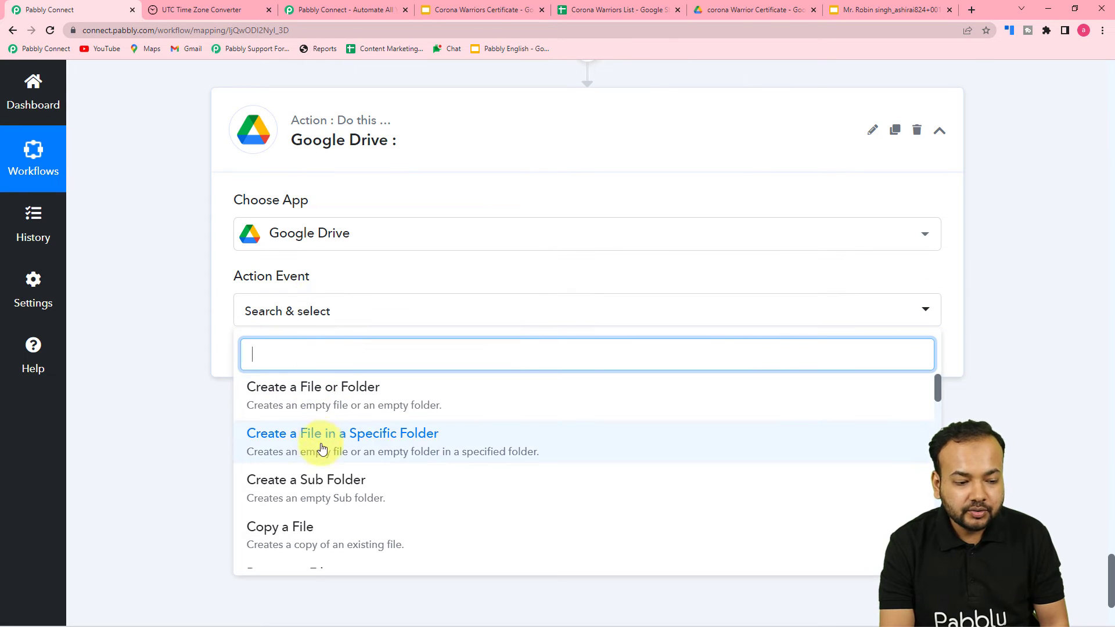
scroll(322, 458, "down", 5)
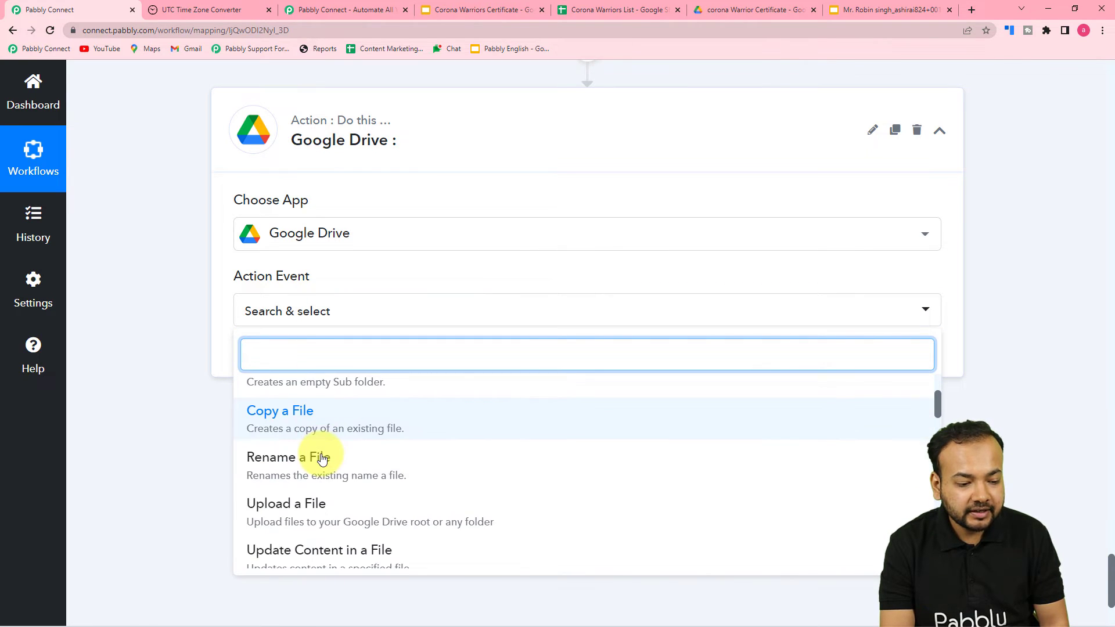
scroll(323, 459, "down", 4)
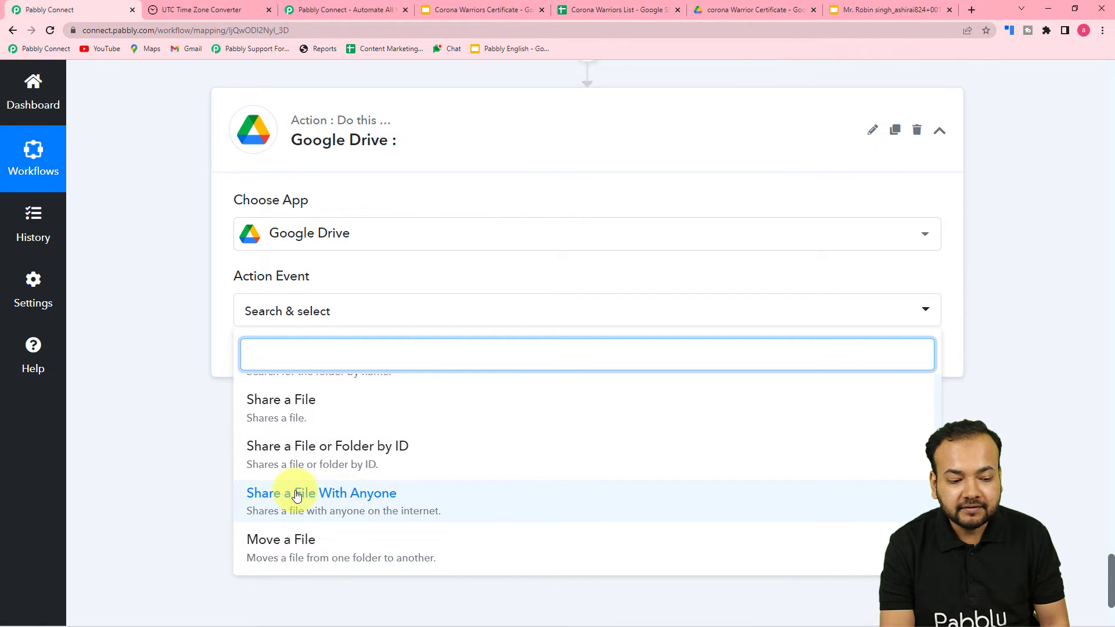
left_click(336, 507)
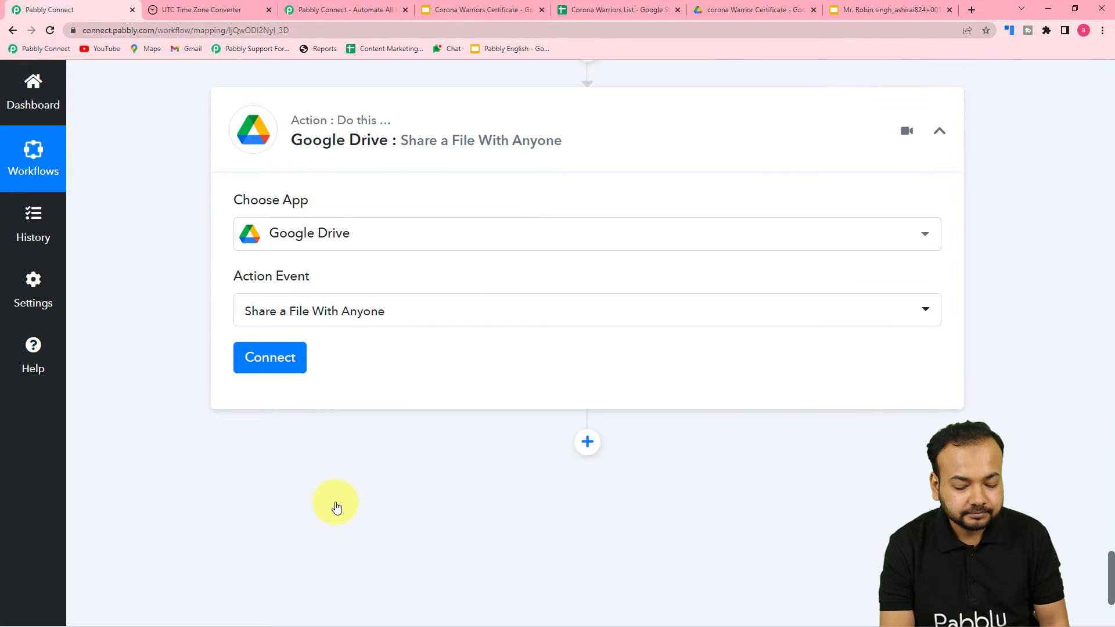
- Connect Google Drive through a new connection, authorizing access for the Google account that holds the certificates
left_click(271, 356)
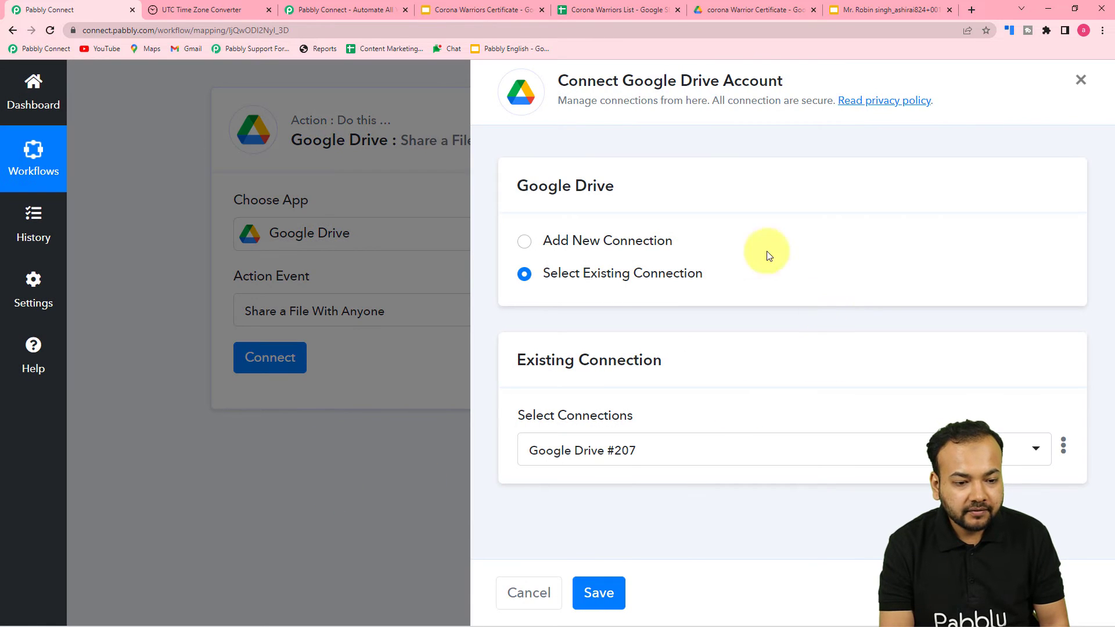
left_click(524, 243)
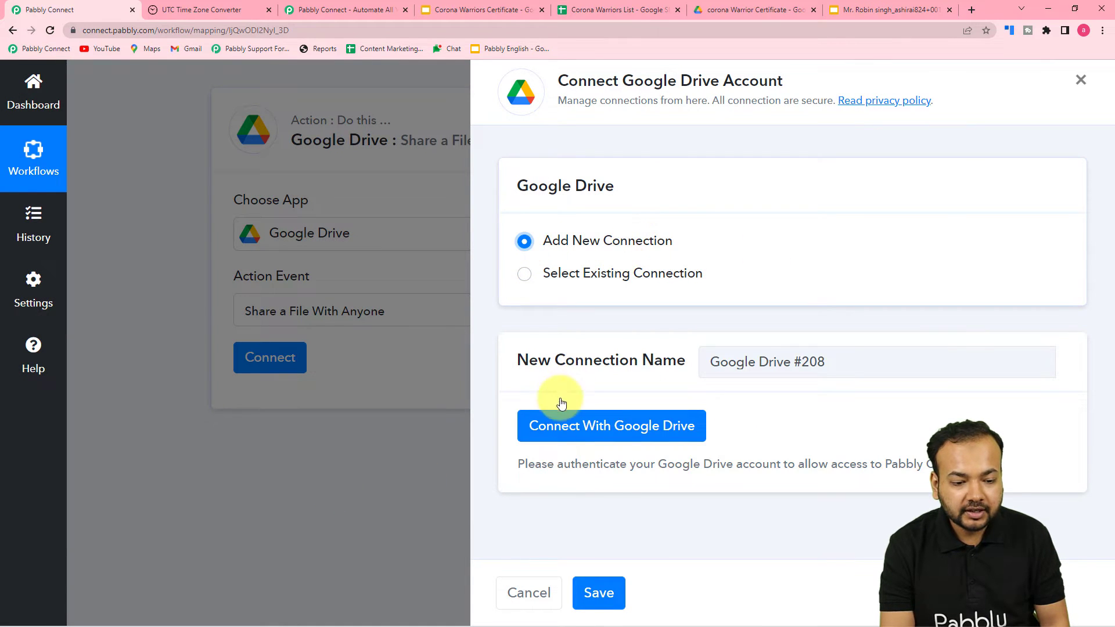
left_click(566, 429)
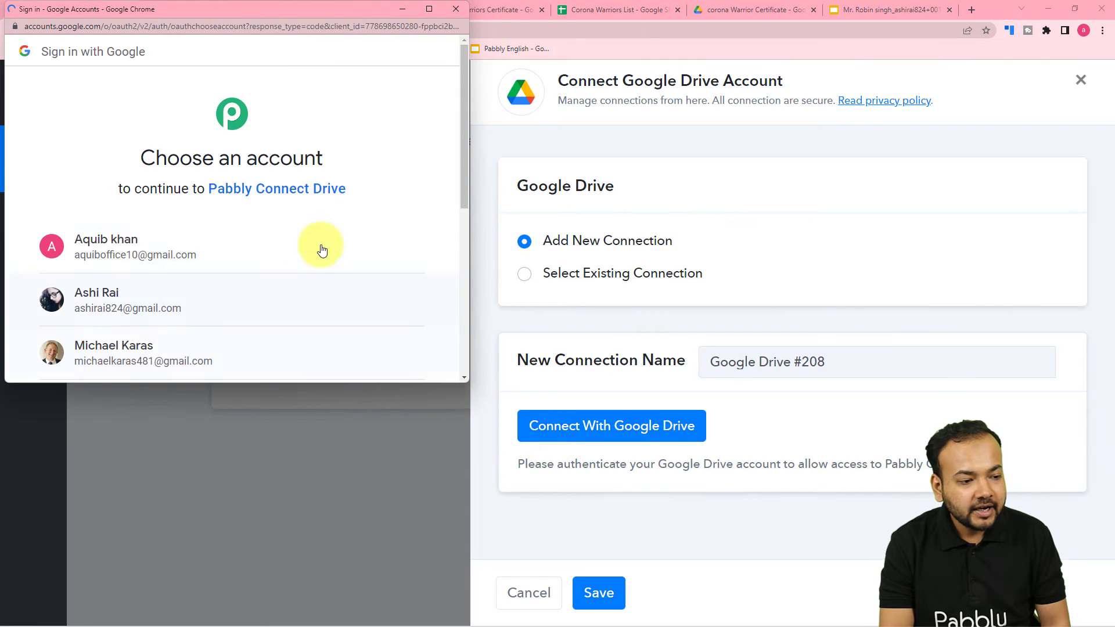
left_click(96, 306)
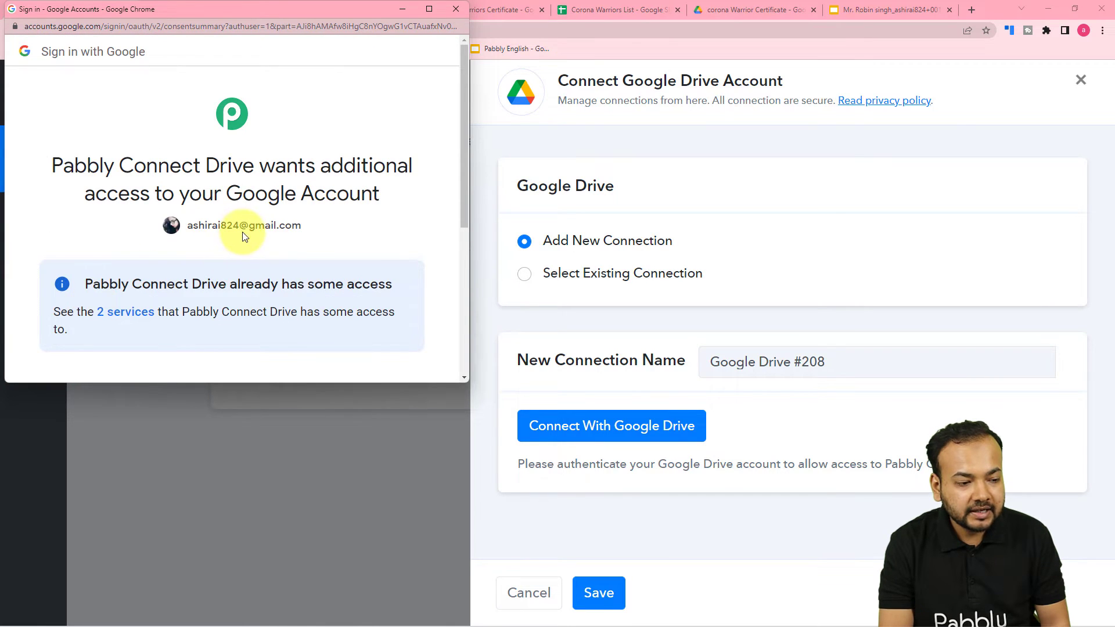
scroll(243, 237, "down", 4)
left_click(275, 314)
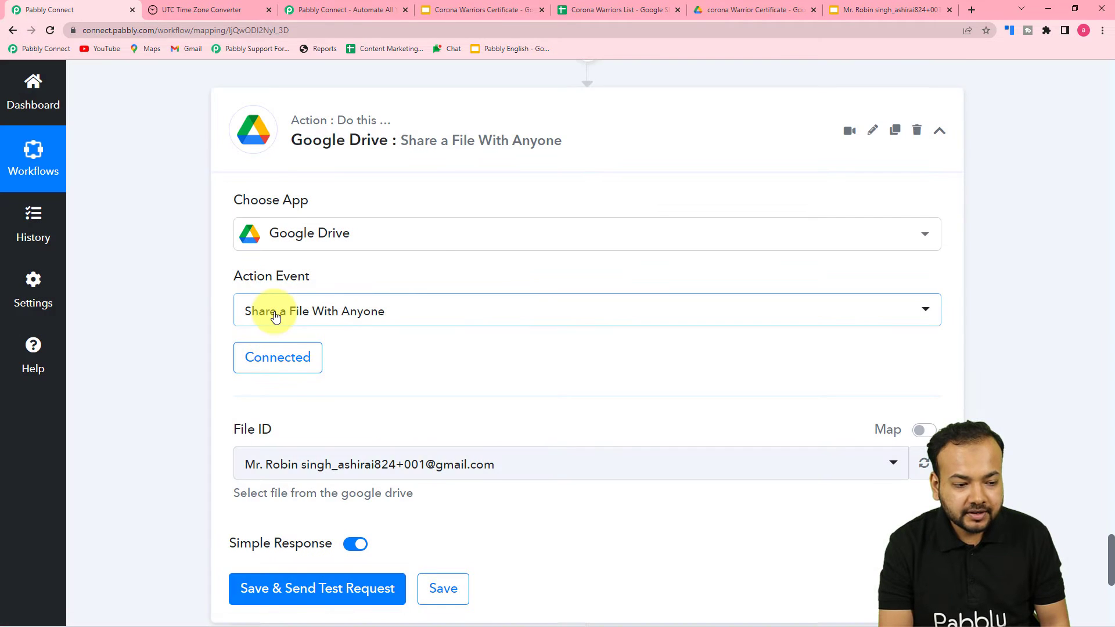
- Turn on mapping for the Google Drive action's File ID and clear its preselected file value
scroll(243, 316, "down", 1)
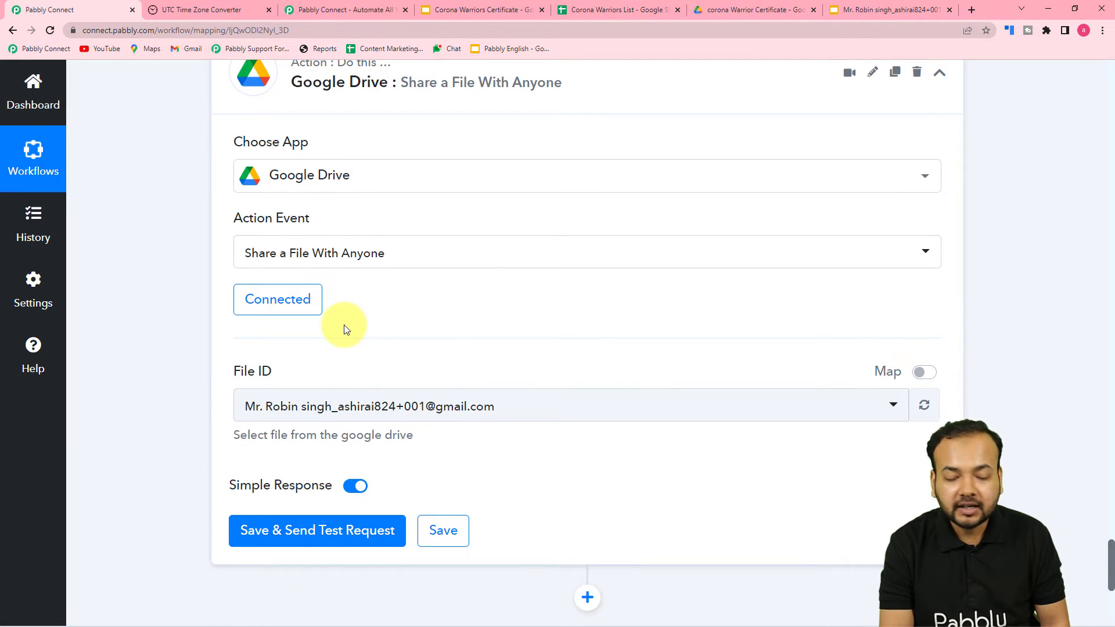
scroll(346, 329, "down", 2)
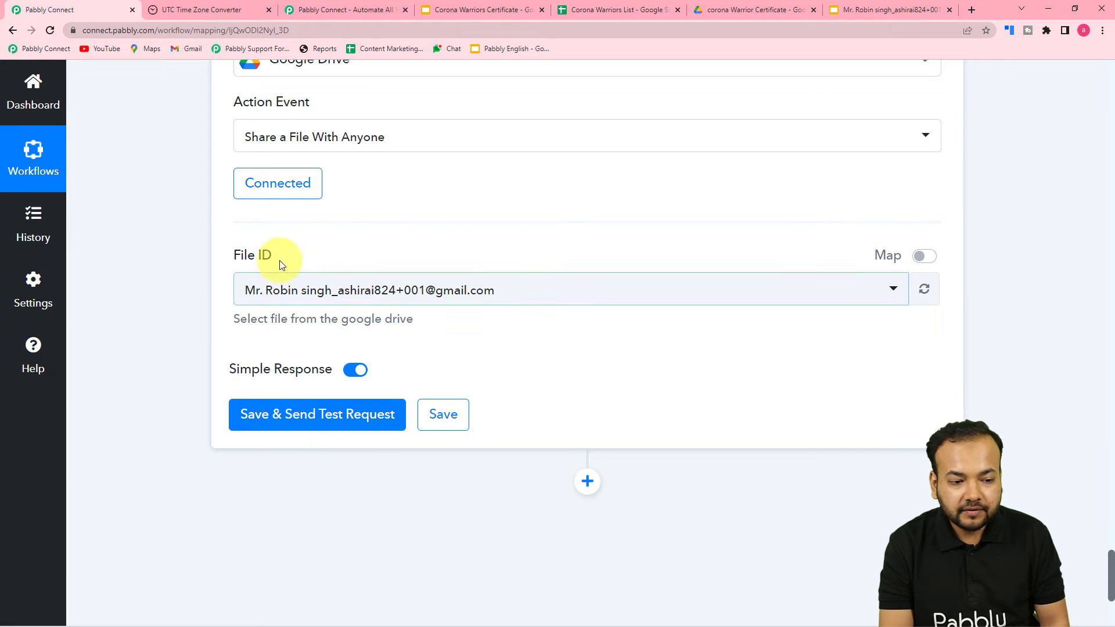
scroll(523, 383, "up", 2)
scroll(540, 401, "up", 9)
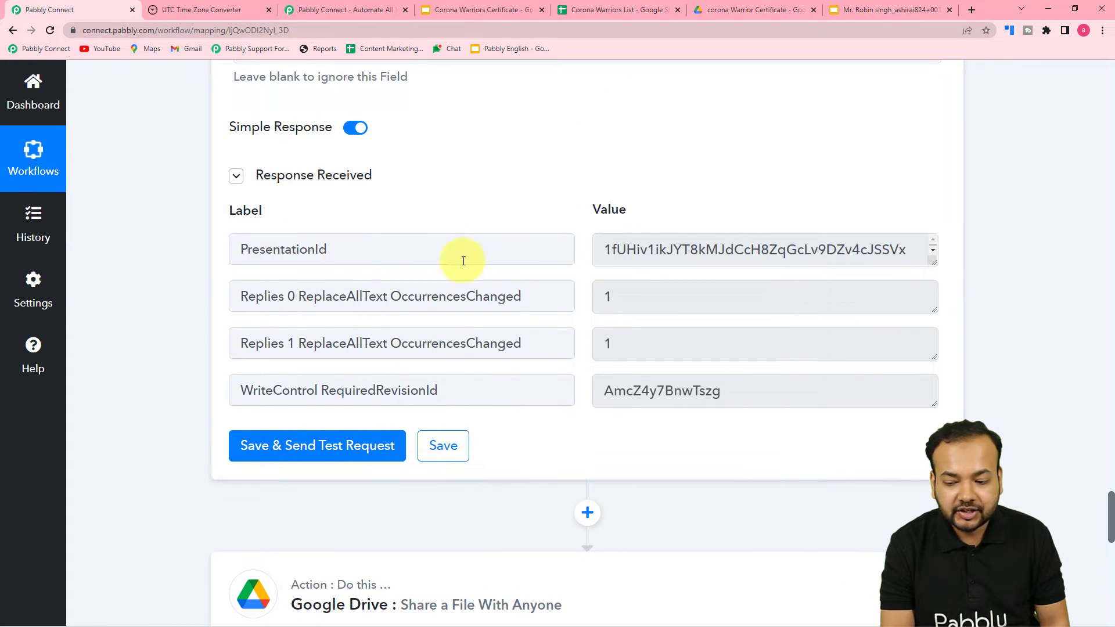
scroll(136, 287, "down", 12)
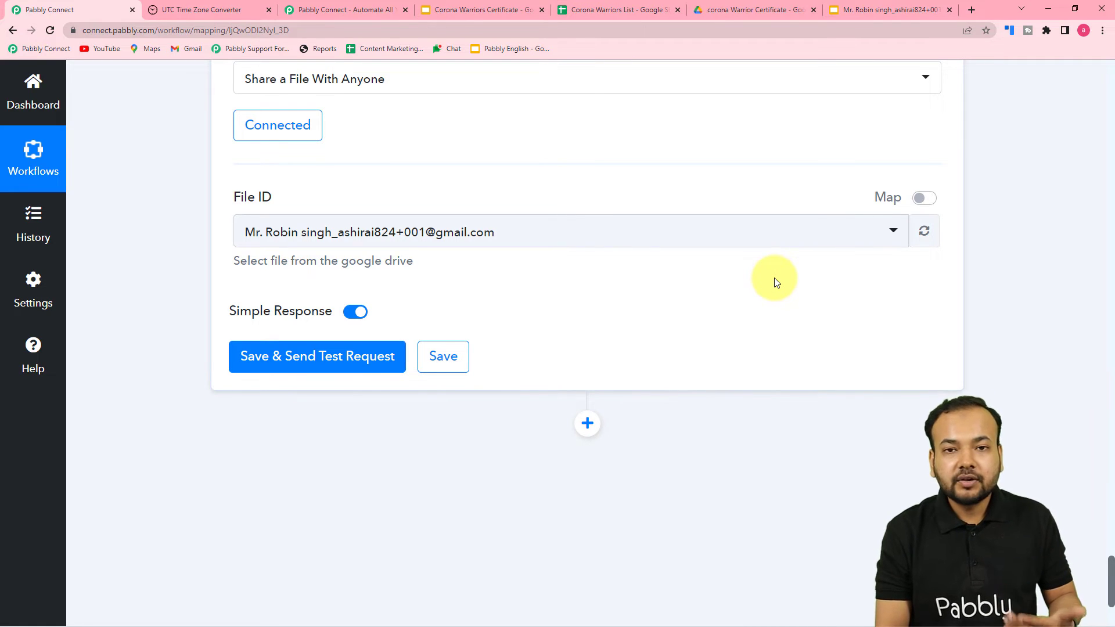
left_click(931, 203)
left_click_drag(580, 232, 101, 246)
key("BackSpace")
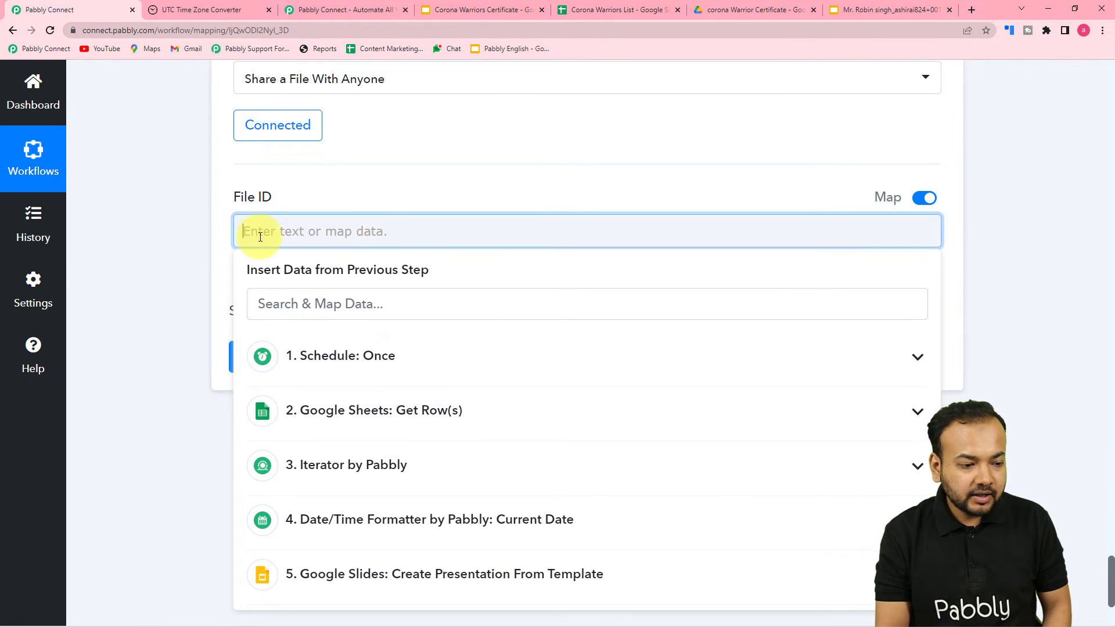
- Map the PresentationId from the Google Slides step to the File ID field
scroll(260, 237, "down", 1)
scroll(267, 249, "down", 1)
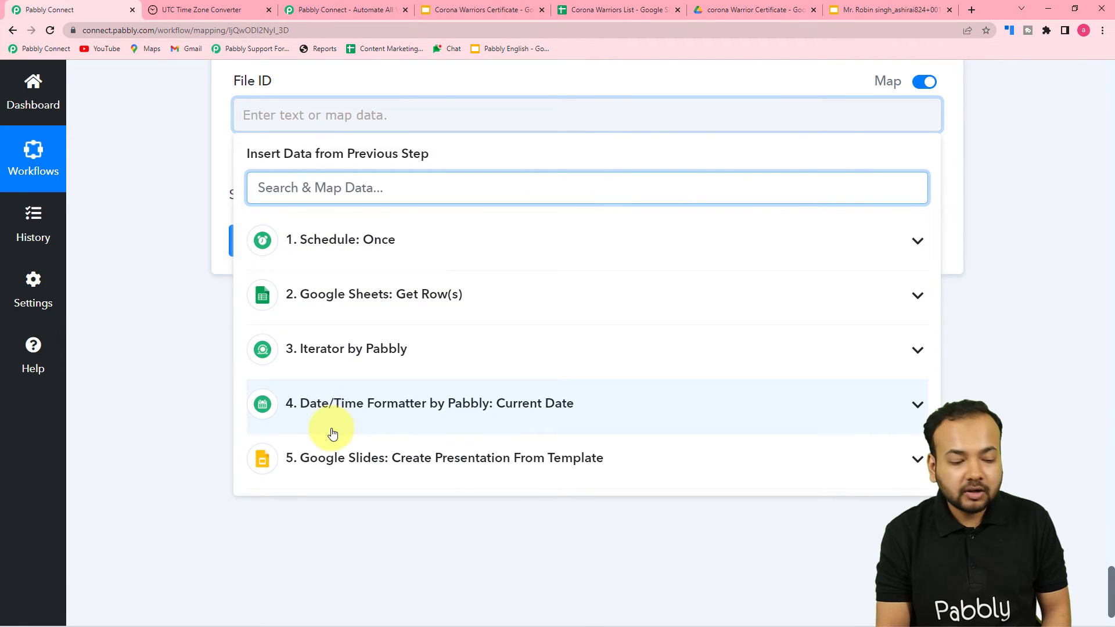
left_click(393, 459)
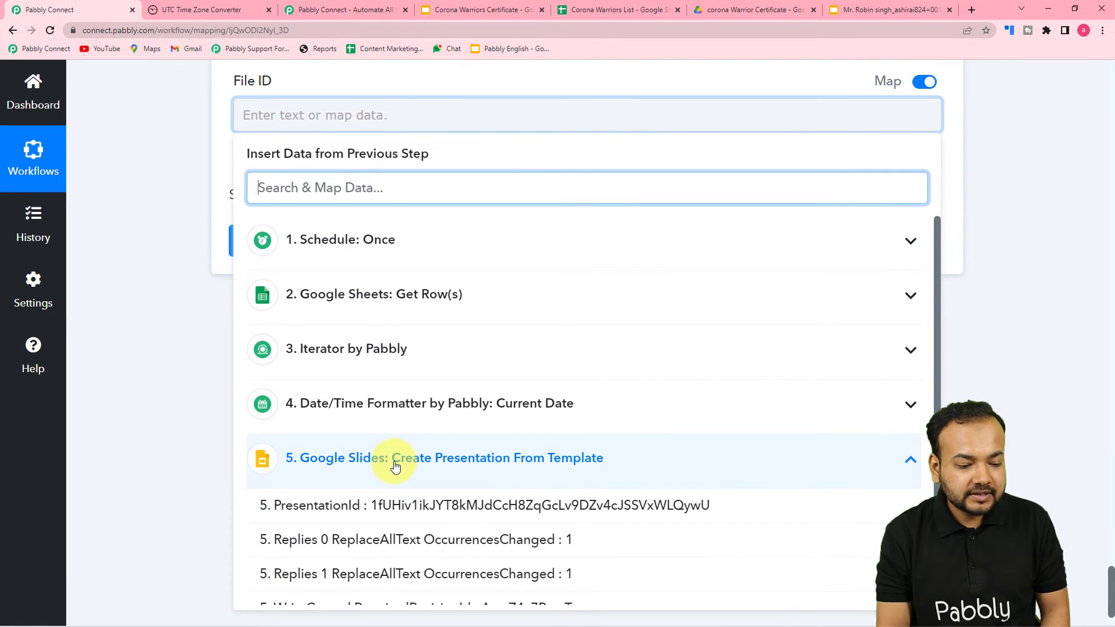
left_click(357, 506)
left_click(198, 381)
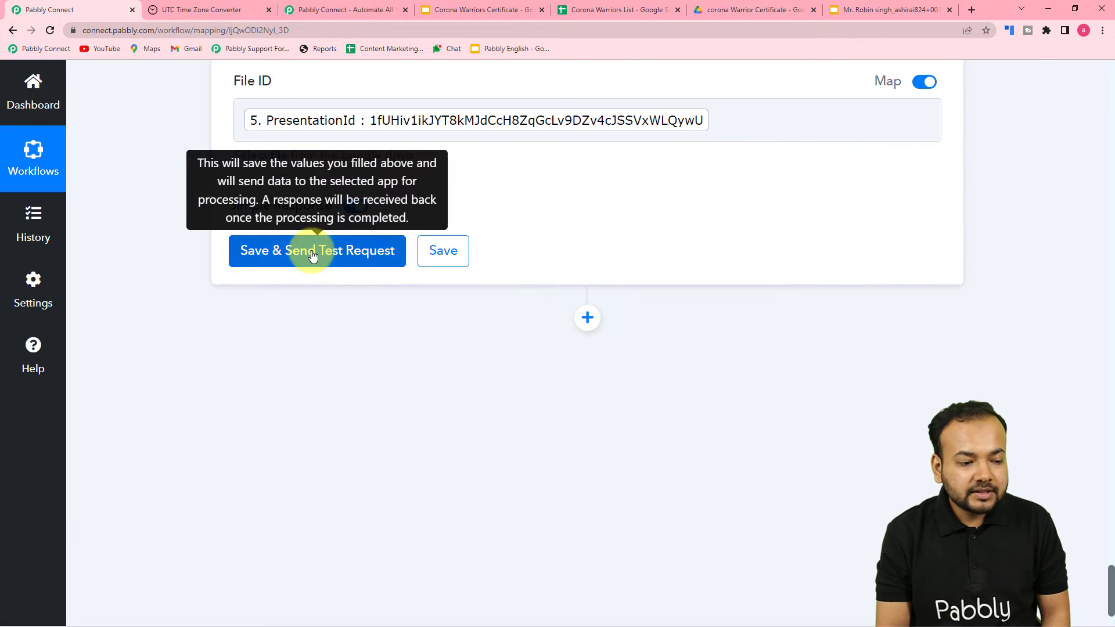
- Save the Google Drive action with a test request and review the sharing permission and export links in its response
left_click(312, 254)
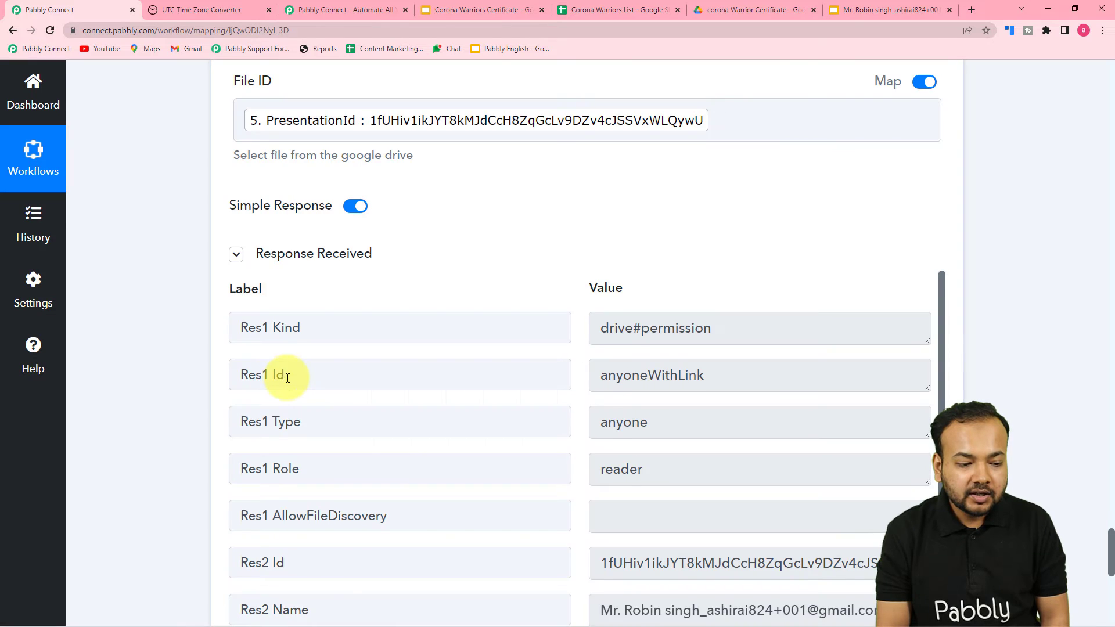
scroll(287, 377, "down", 1)
scroll(249, 361, "up", 1)
scroll(207, 368, "down", 1)
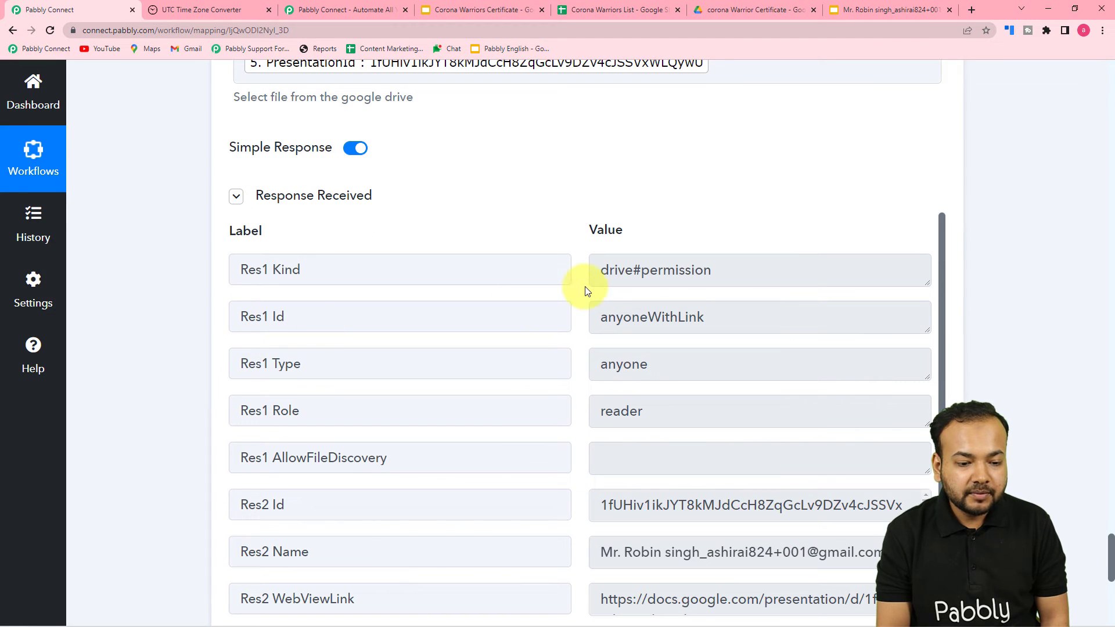
scroll(476, 341, "down", 3)
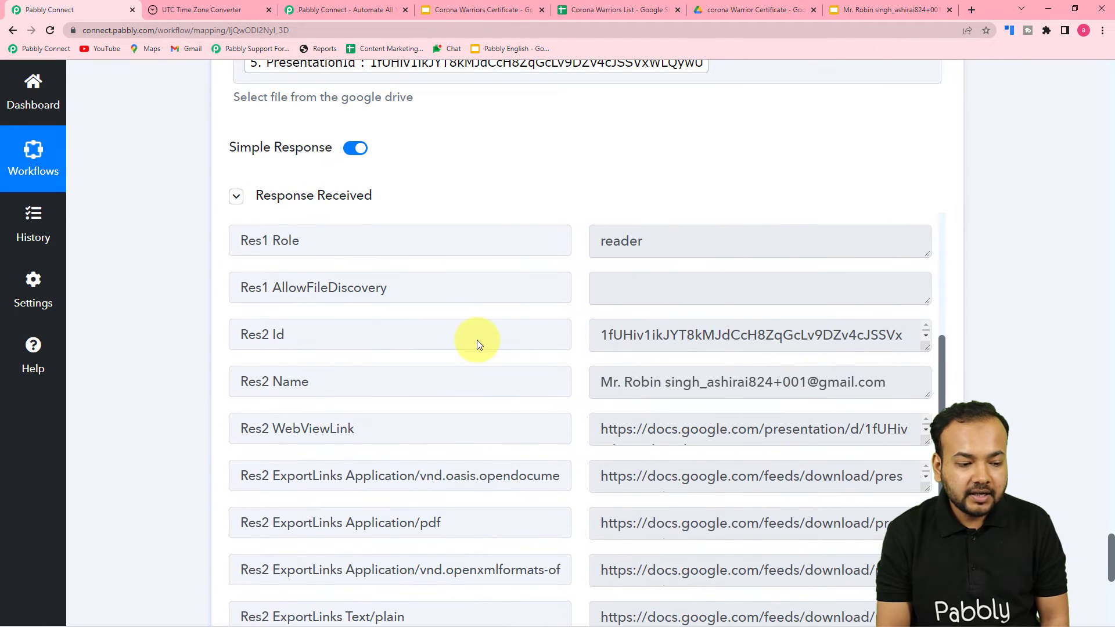
scroll(476, 340, "down", 1)
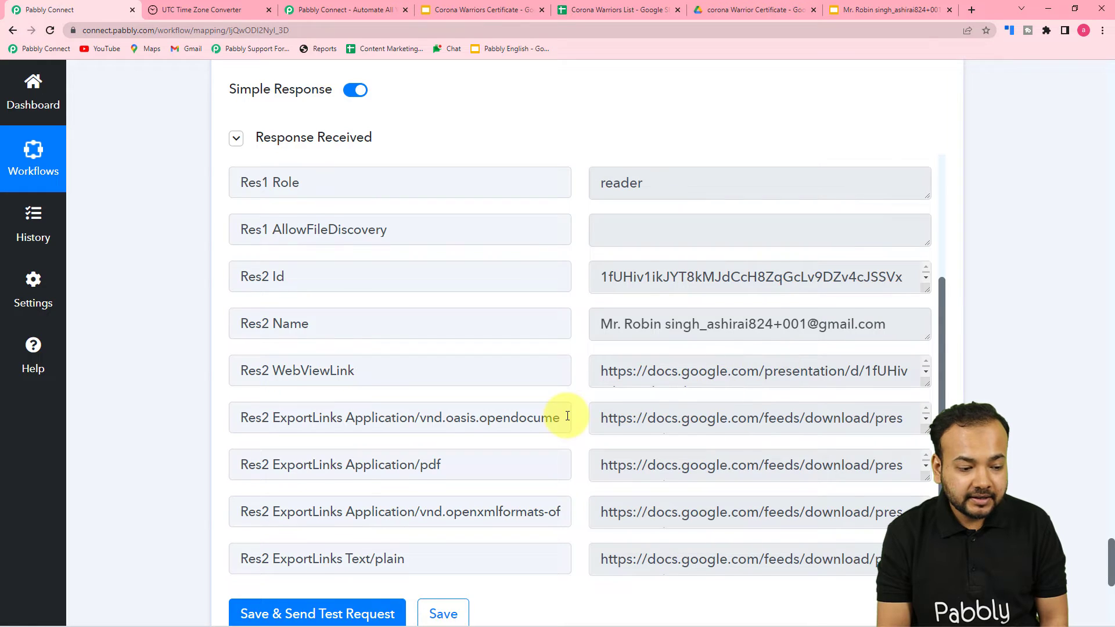
scroll(562, 411, "down", 1)
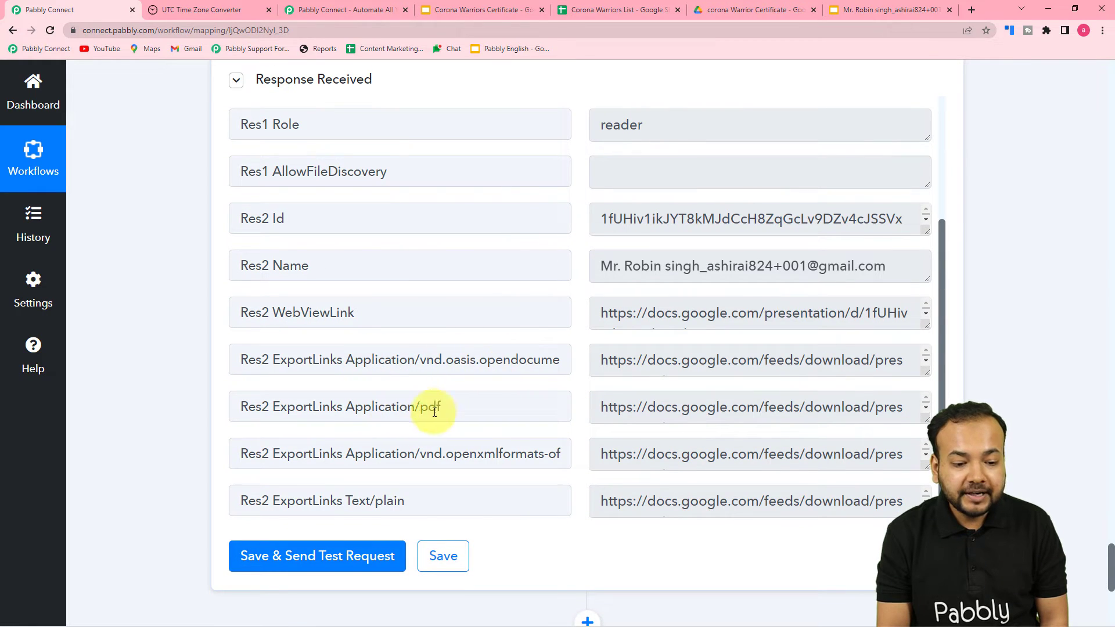
scroll(436, 442, "down", 1)
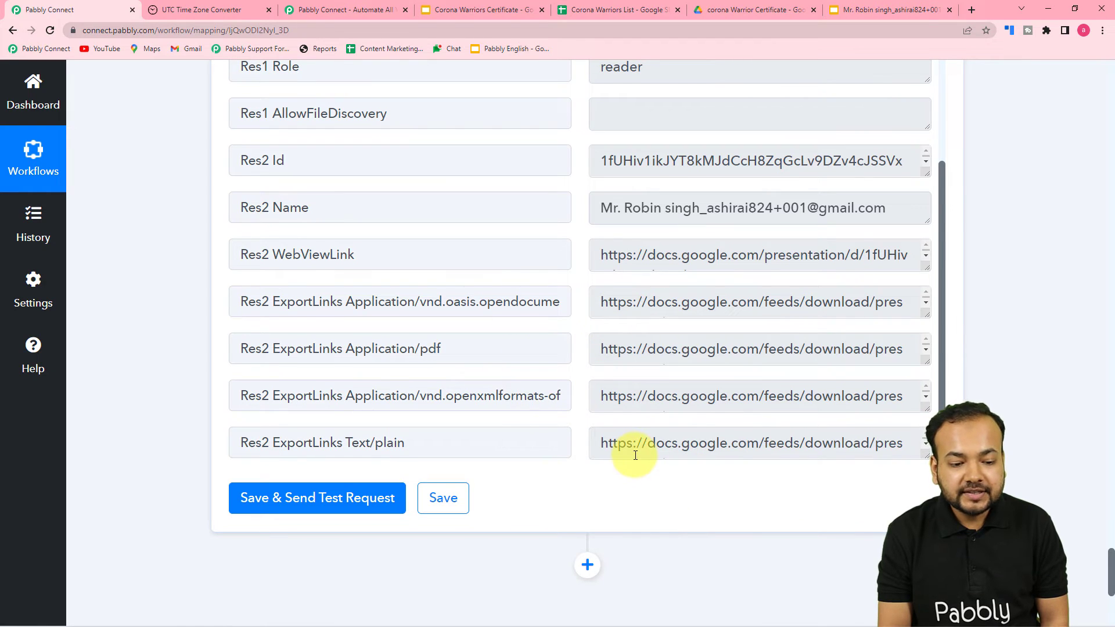
scroll(635, 455, "down", 2)
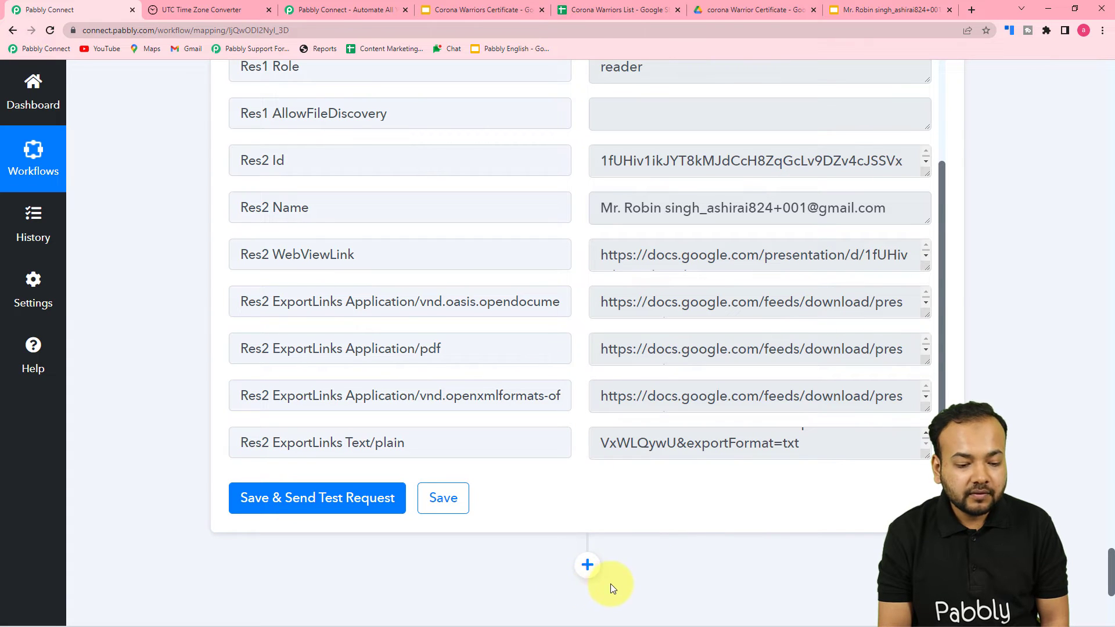
- Add an action after the Google Drive step using WhatsApp Cloud API with the Send Template Message event
left_click(587, 565)
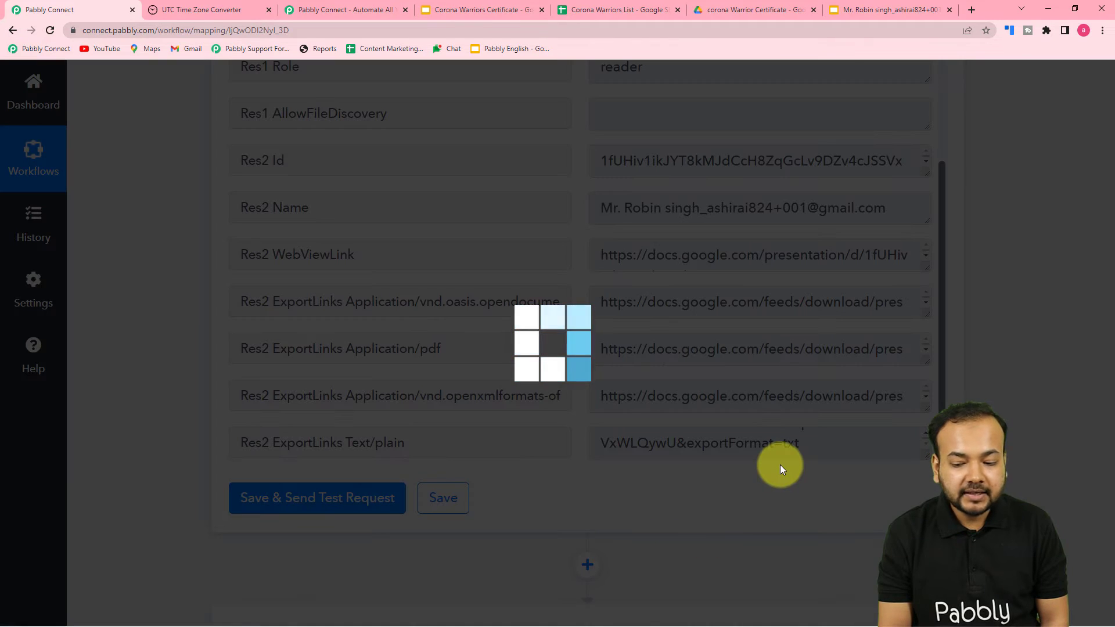
scroll(779, 466, "down", 2)
scroll(781, 469, "down", 1)
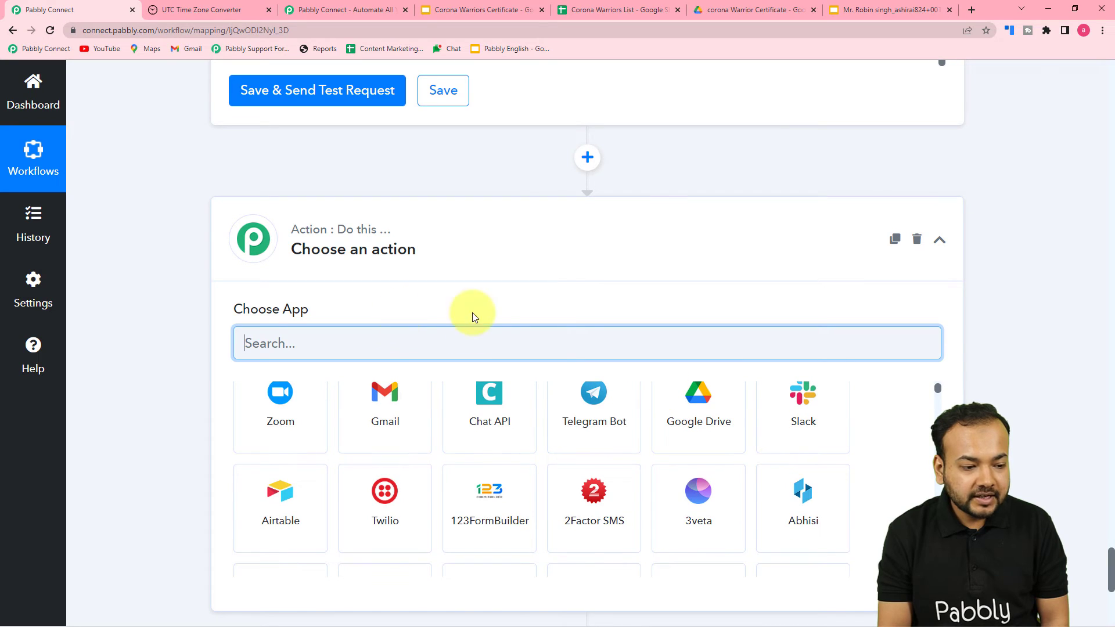
type("what")
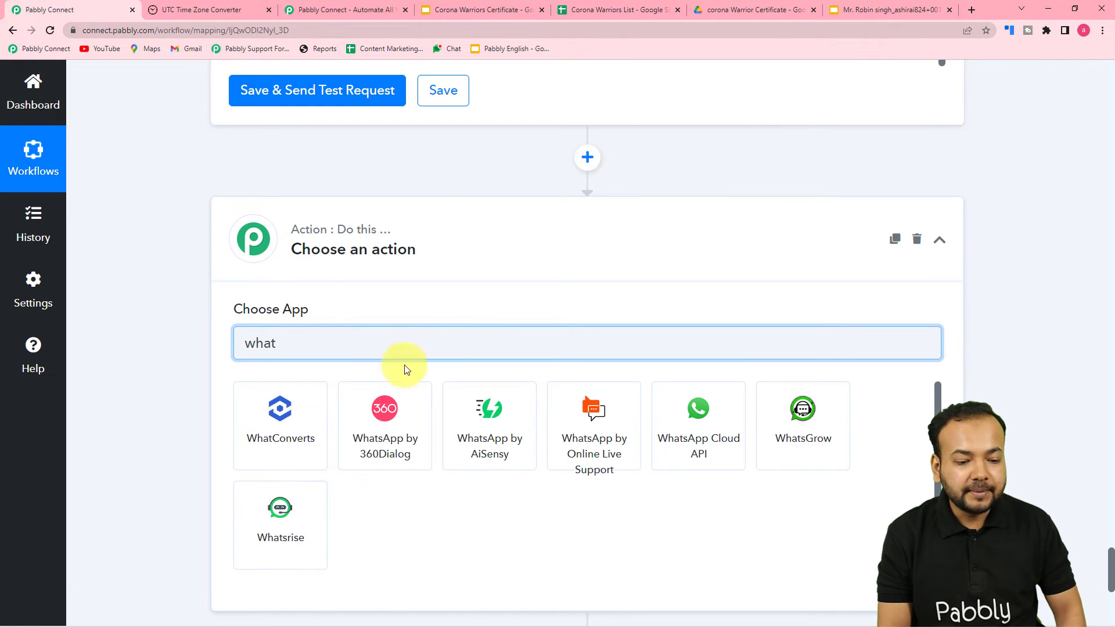
left_click(695, 434)
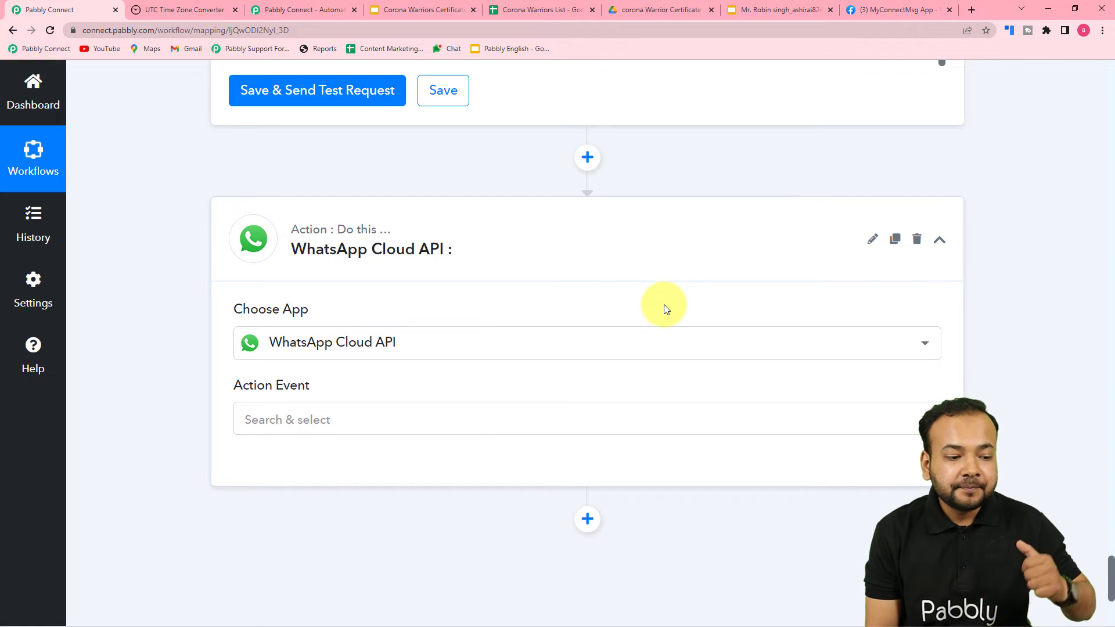
scroll(663, 304, "down", 3)
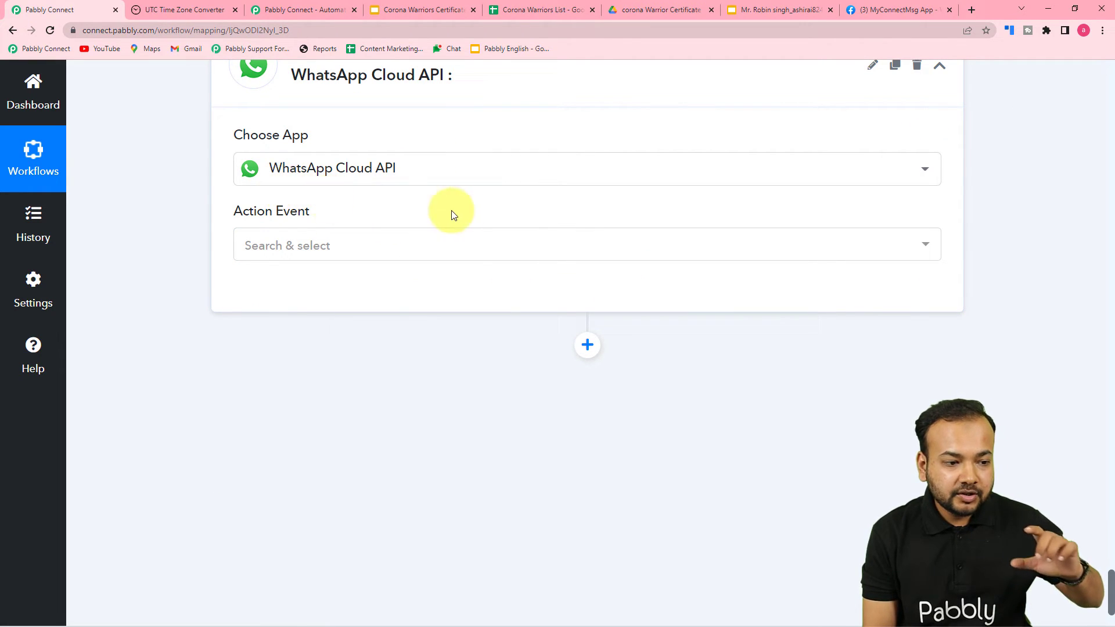
left_click(298, 247)
left_click(302, 328)
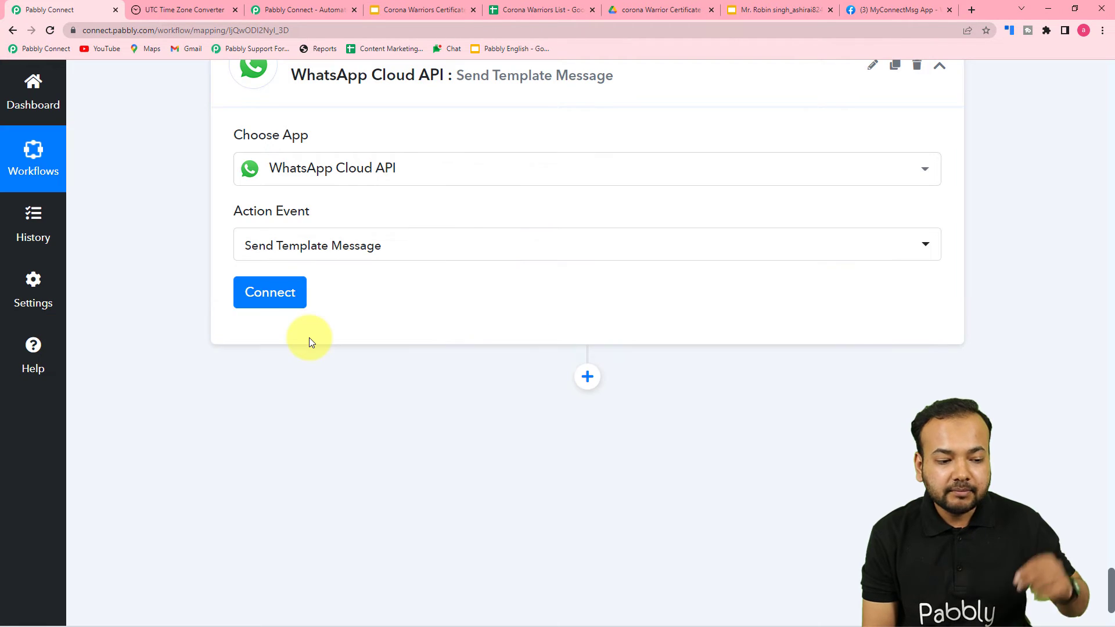
- Start a new WhatsApp Cloud API connection and review its token, Phone Number ID and WhatsApp Business Account ID fields
left_click(272, 302)
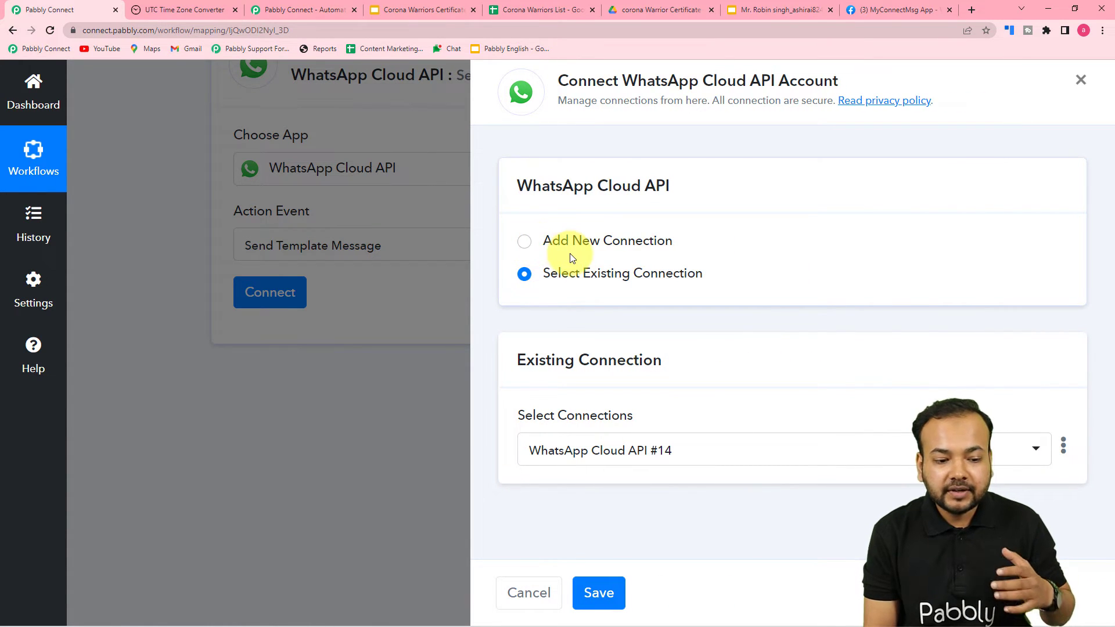
left_click(524, 242)
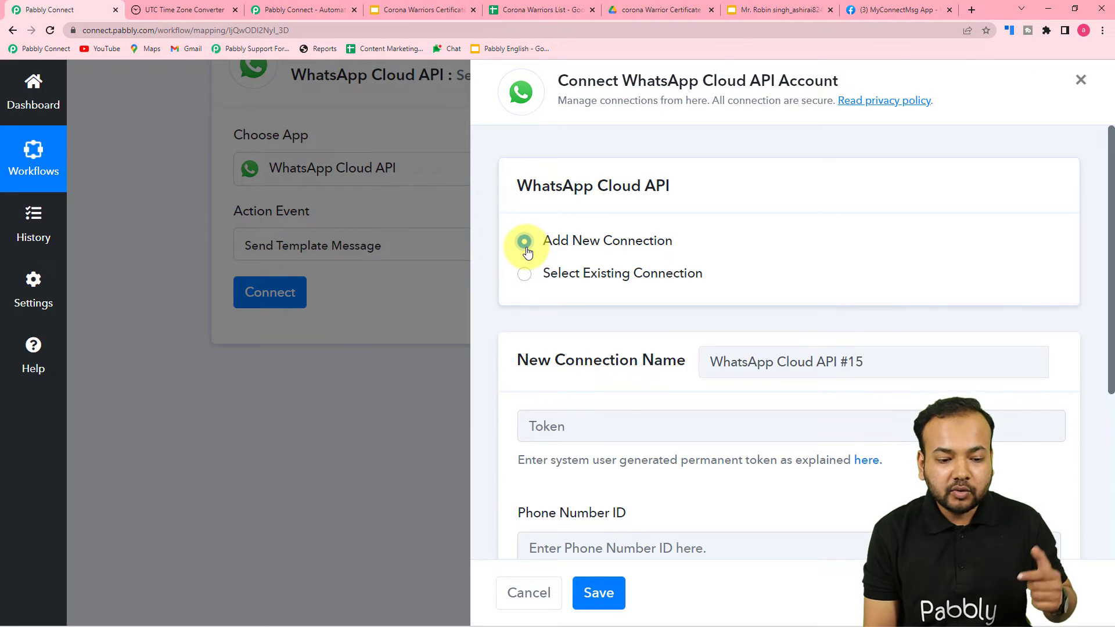
scroll(527, 243, "down", 3)
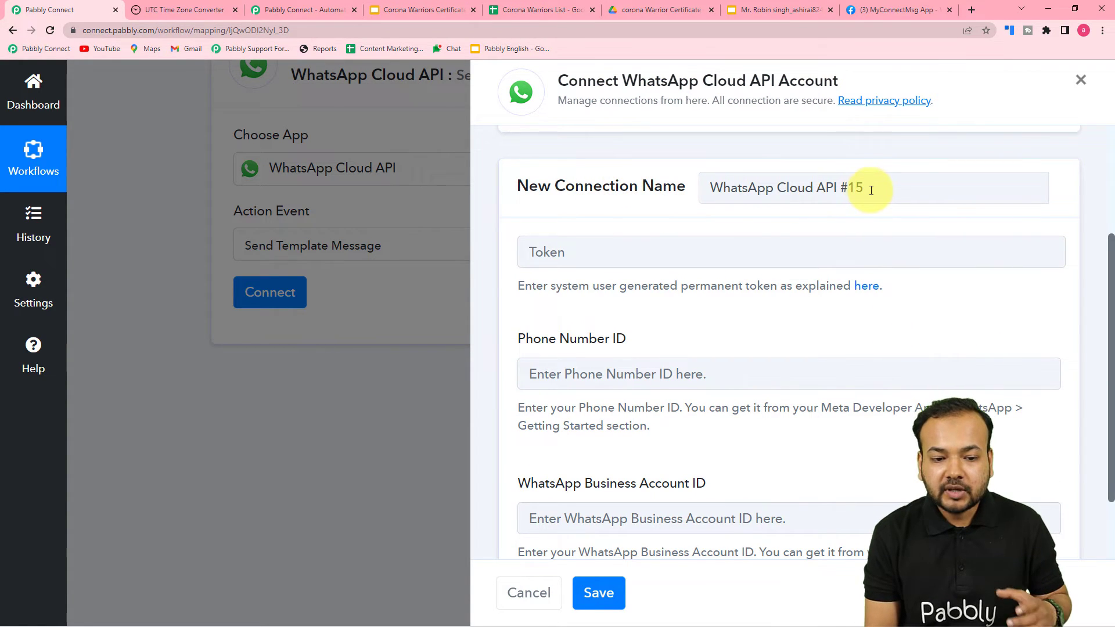
left_click(871, 190)
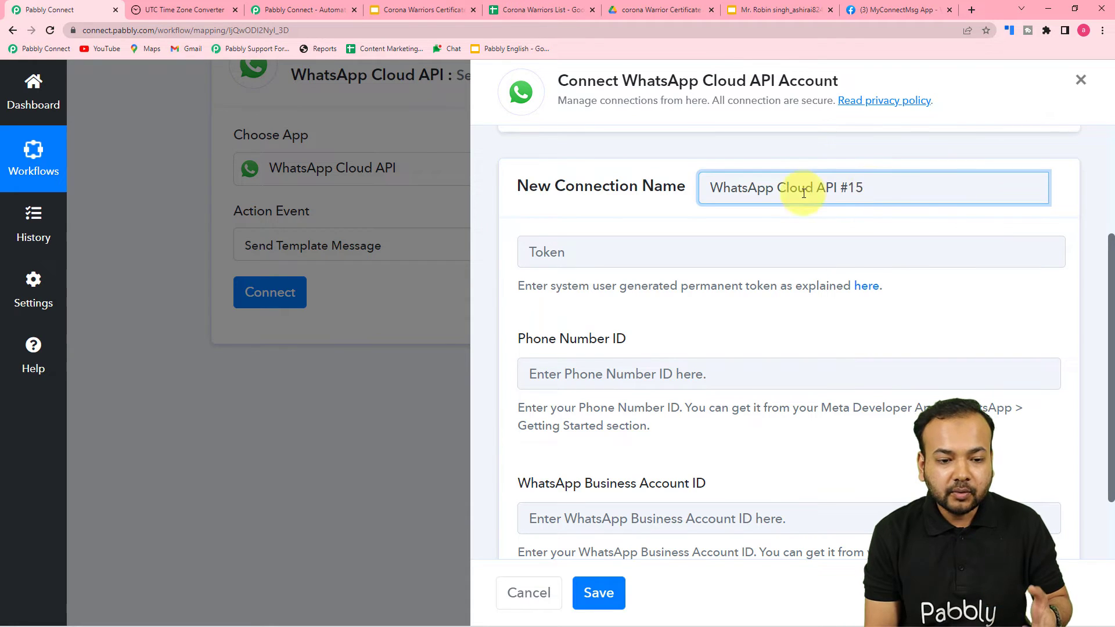
left_click(609, 186)
scroll(598, 186, "down", 1)
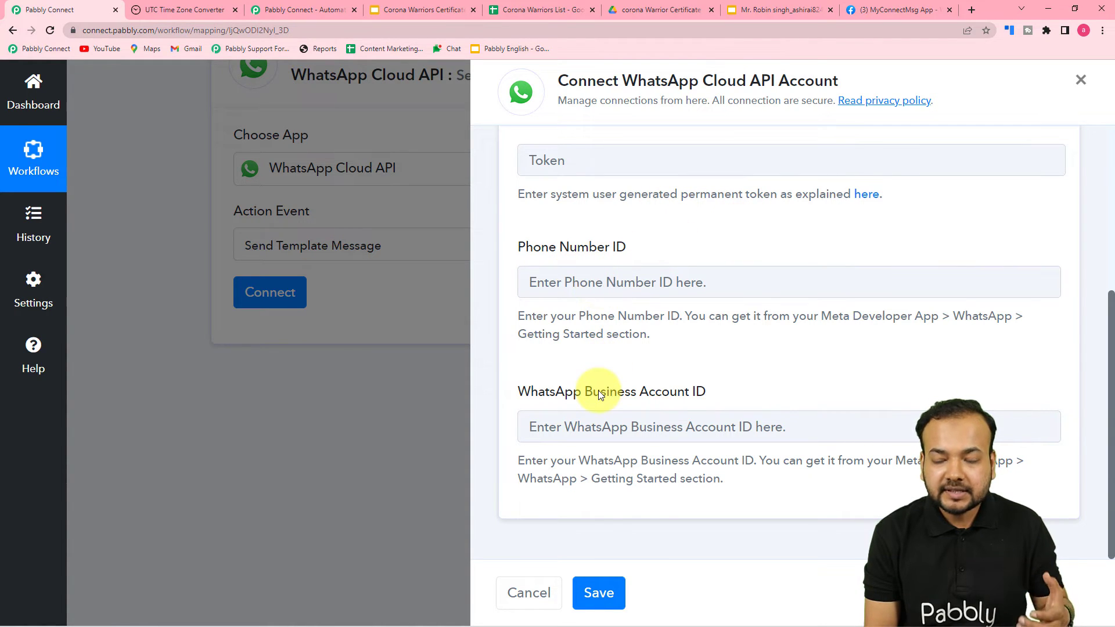
scroll(597, 390, "up", 2)
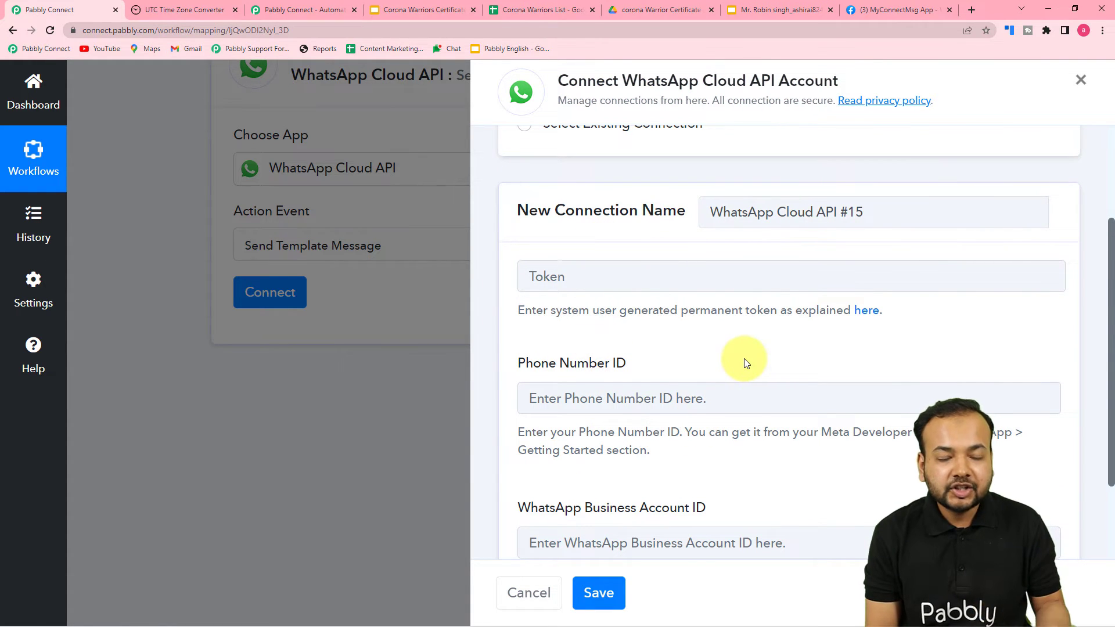
- Open the linked permanent token help and examine the forum guide's setup videos, webhook instructions and FAQs, returning to the connection form
left_click(866, 310)
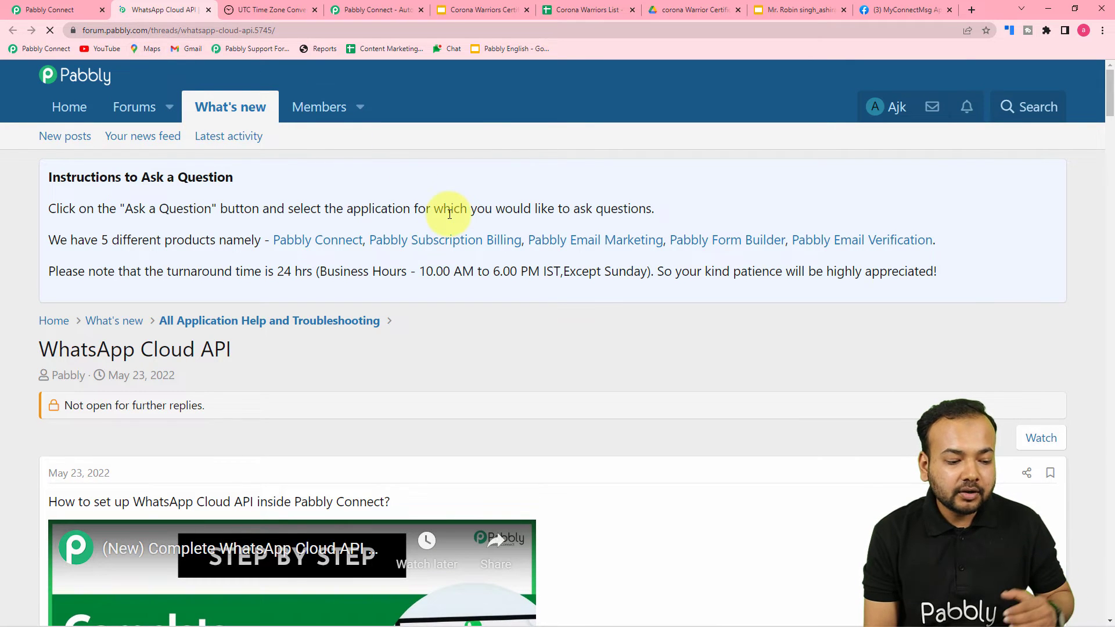
scroll(449, 214, "down", 5)
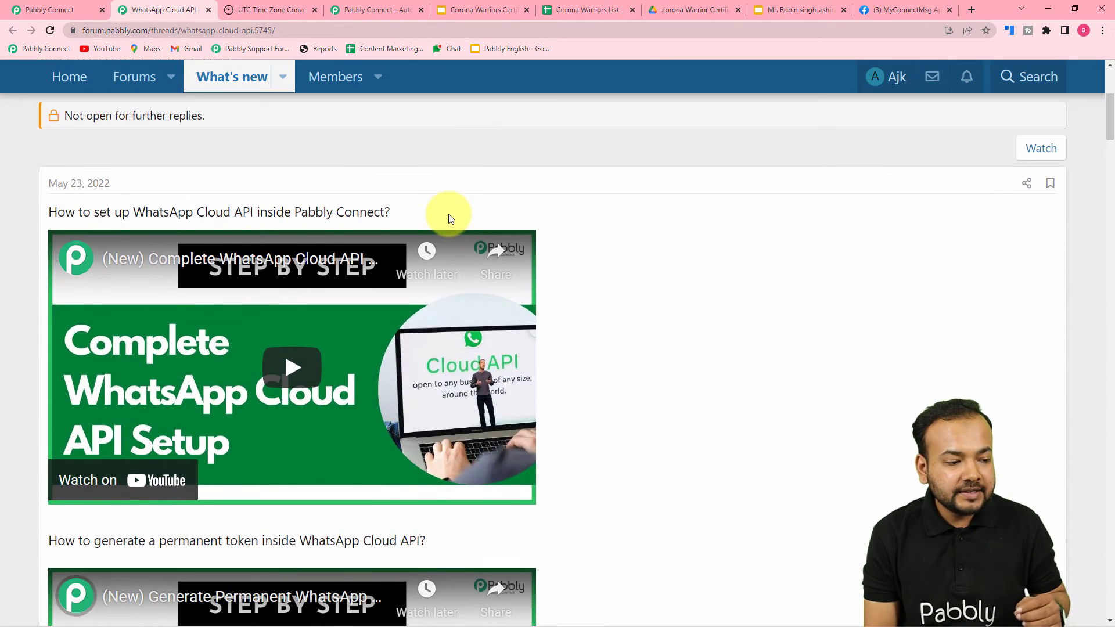
scroll(448, 218, "down", 1)
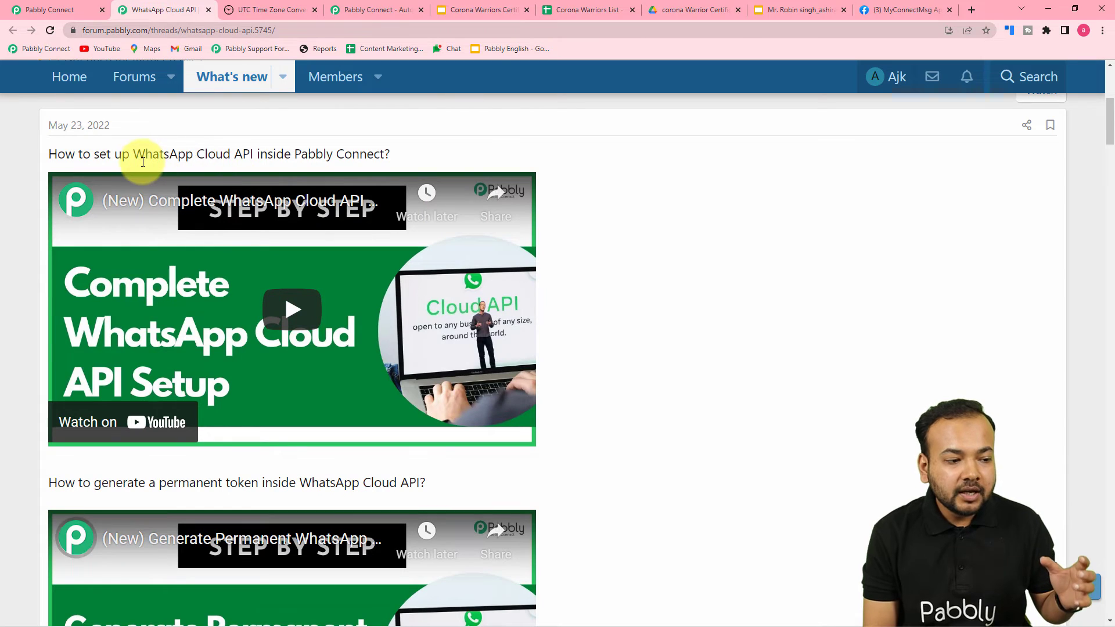
scroll(398, 194, "down", 5)
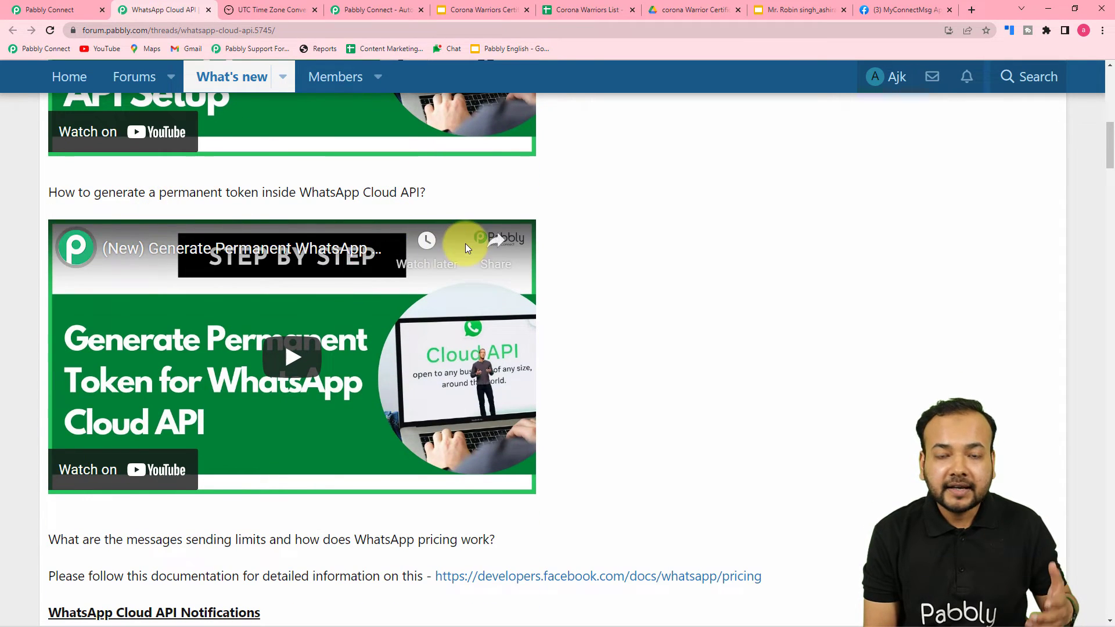
scroll(476, 261, "down", 3)
scroll(491, 289, "down", 7)
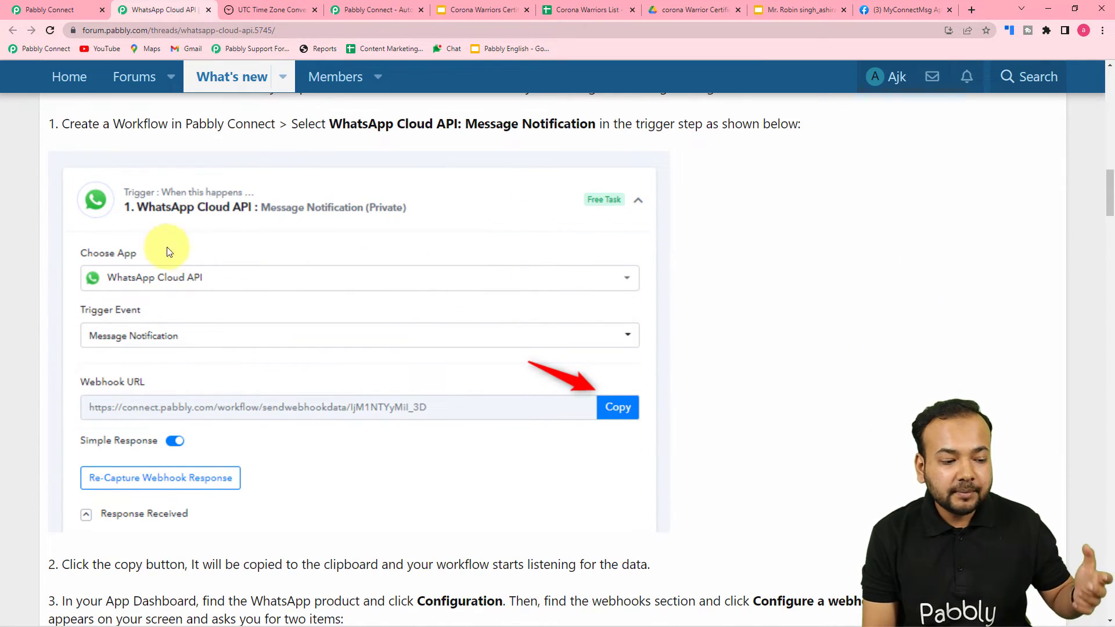
scroll(238, 323, "down", 1)
scroll(238, 322, "down", 15)
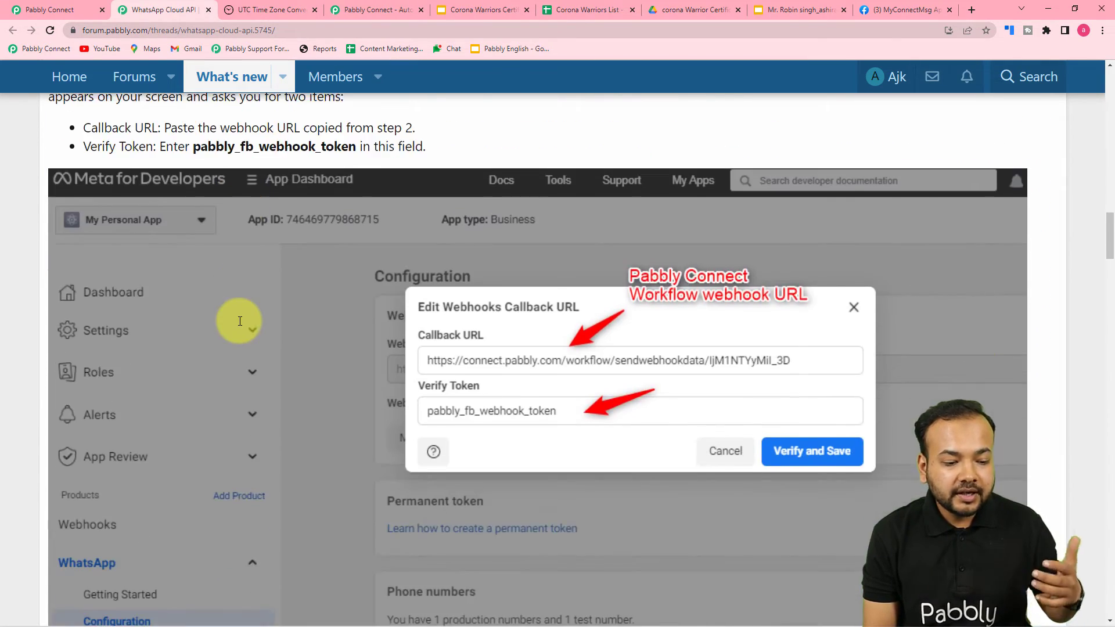
scroll(239, 321, "down", 10)
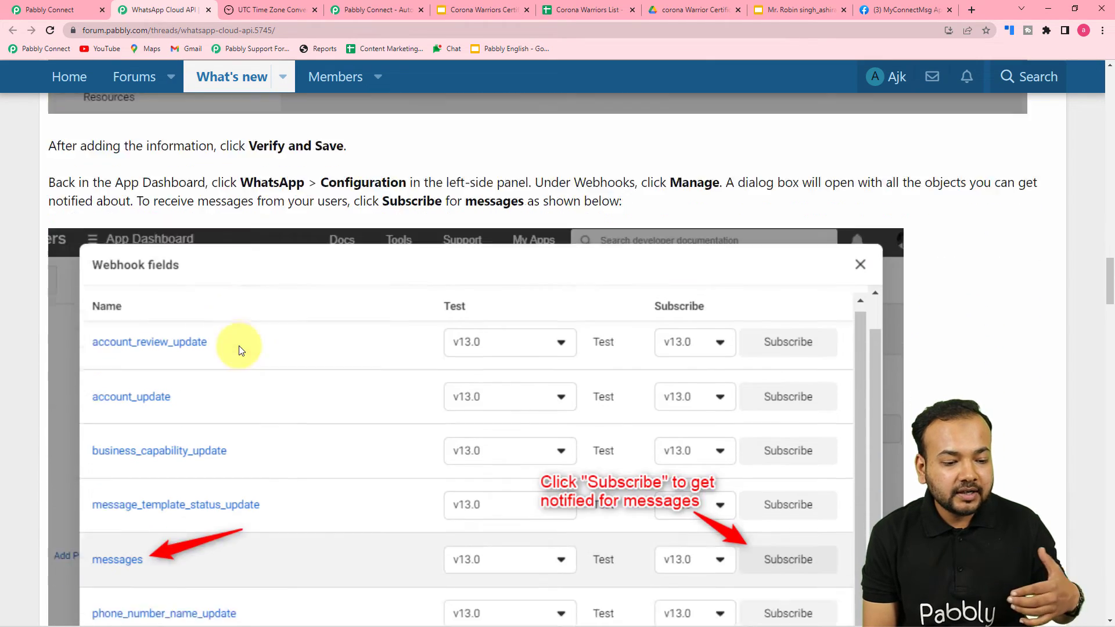
scroll(61, 356, "down", 6)
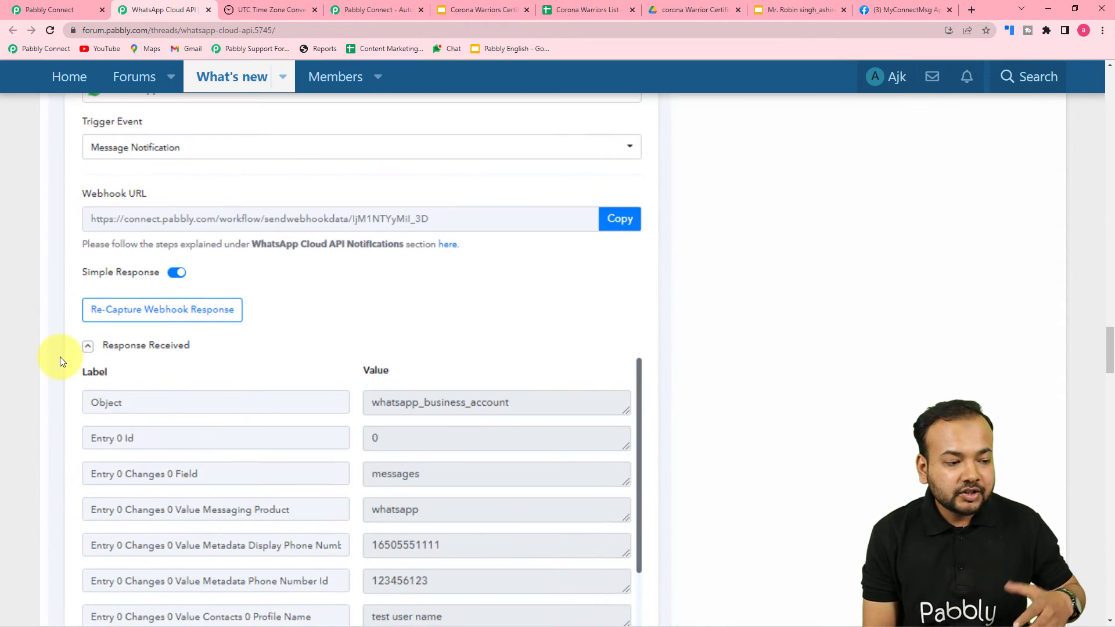
scroll(61, 359, "down", 11)
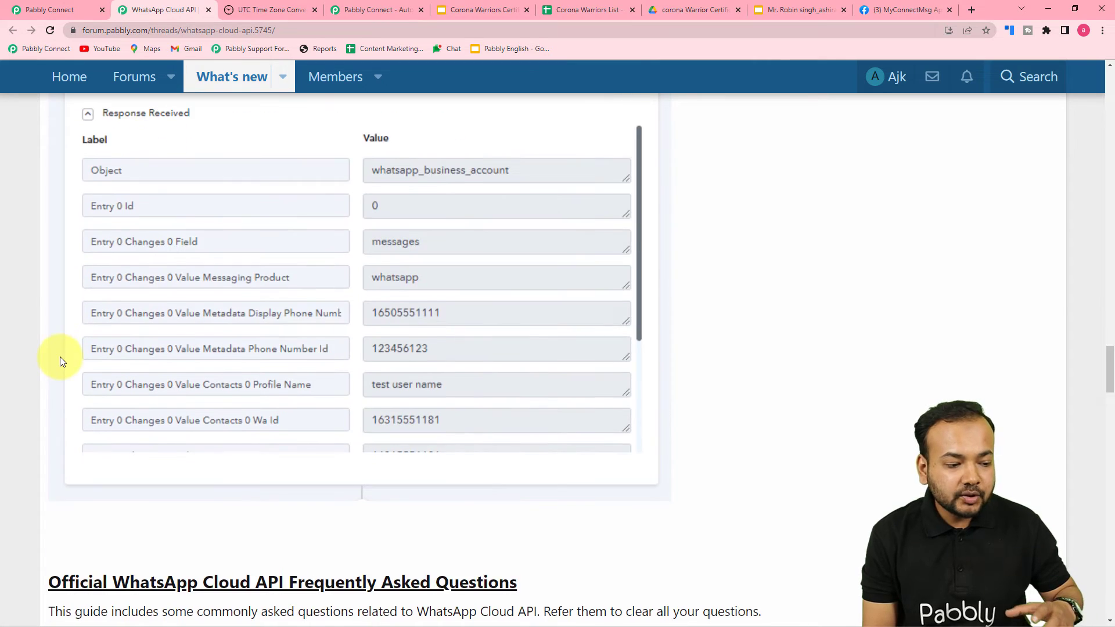
scroll(87, 273, "down", 6)
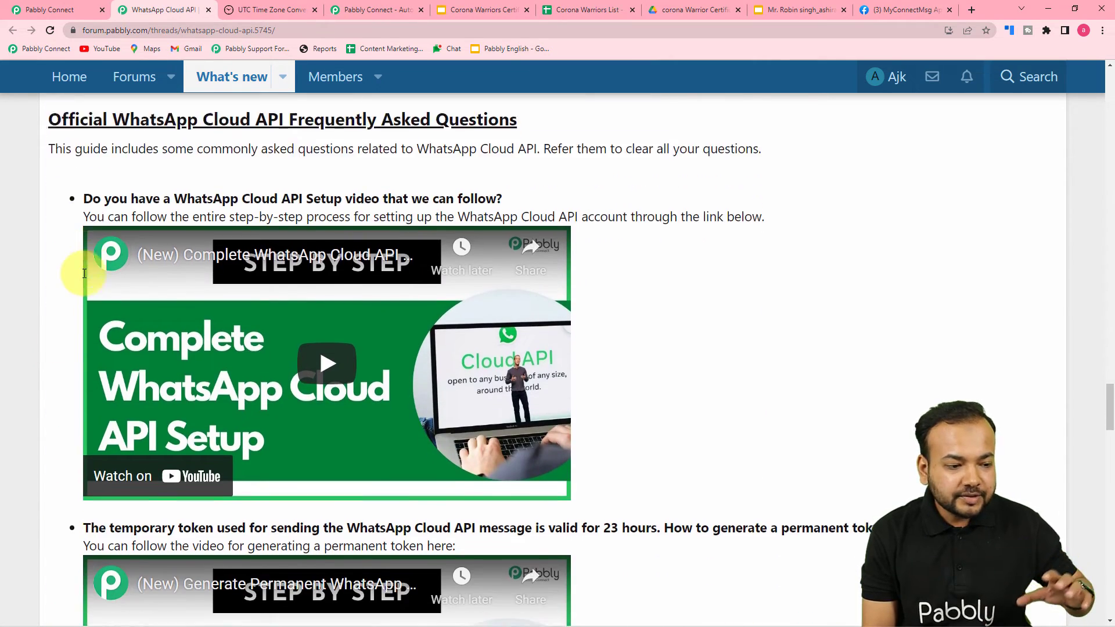
scroll(52, 300, "down", 3)
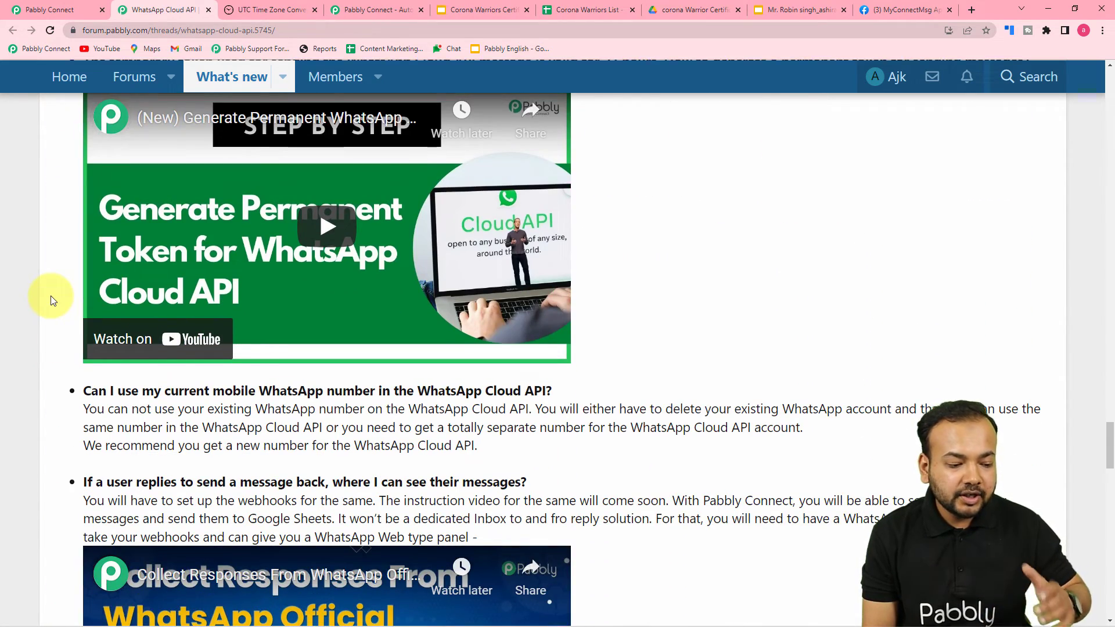
scroll(53, 300, "down", 3)
scroll(53, 300, "up", 4)
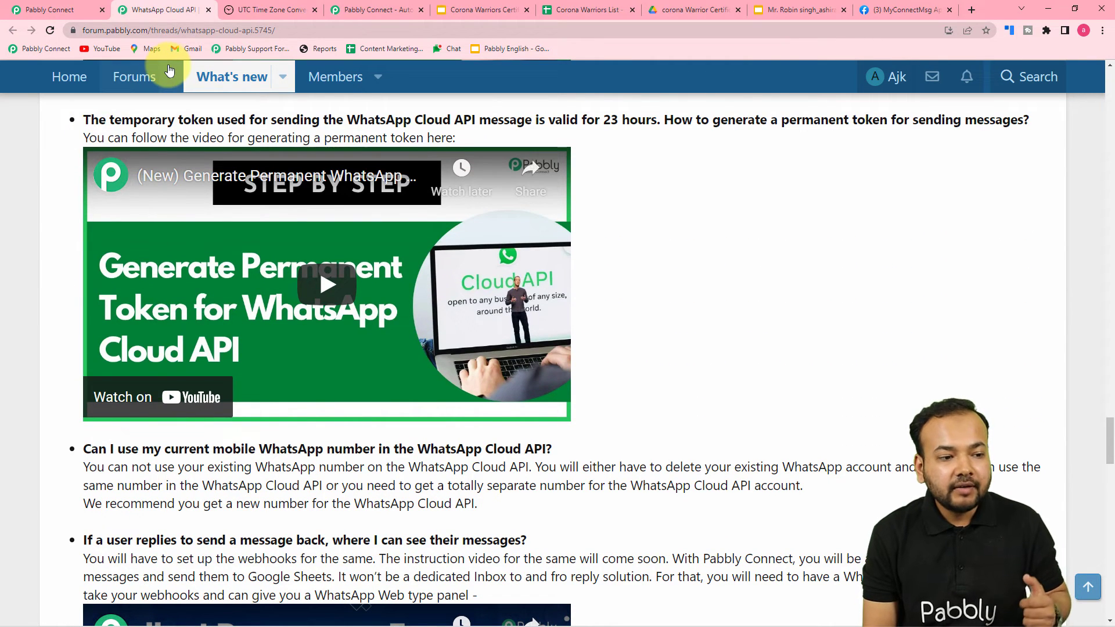
left_click(69, 12)
scroll(608, 430, "down", 2)
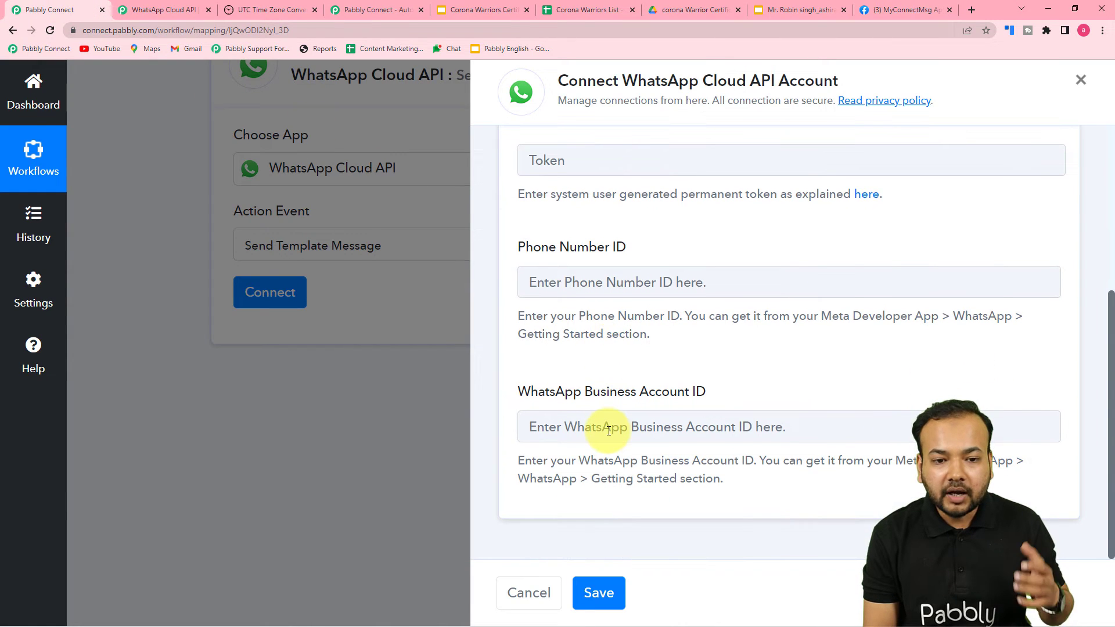
- Compare the Meta developer app's WhatsApp Getting Started page and the forum's permanent token guide with the credentials the connection form requires
left_click(898, 7)
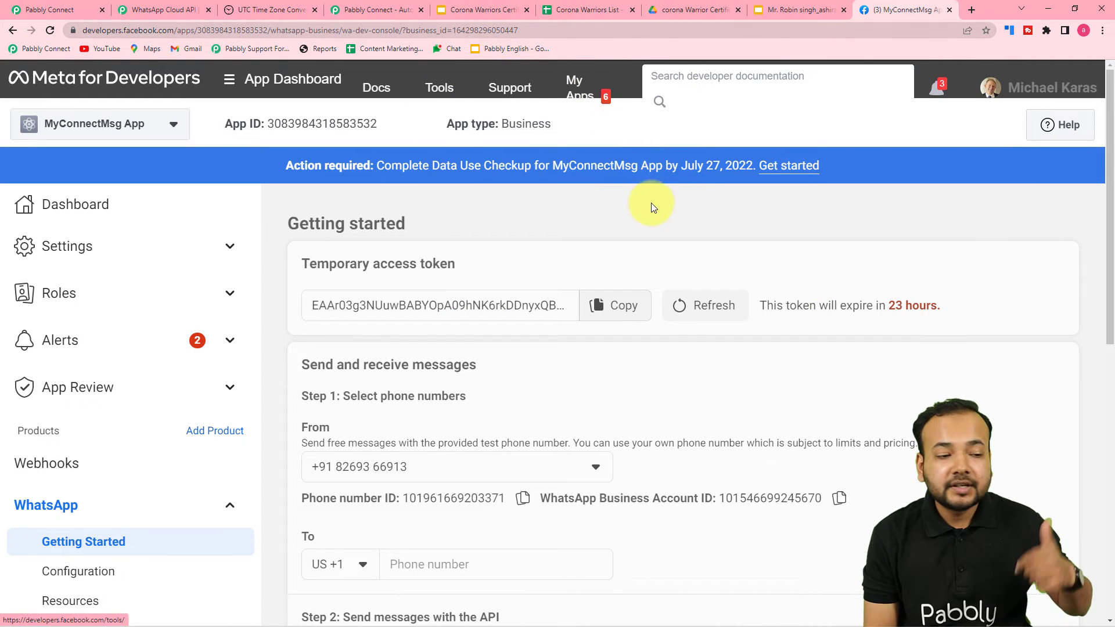
left_click(348, 9)
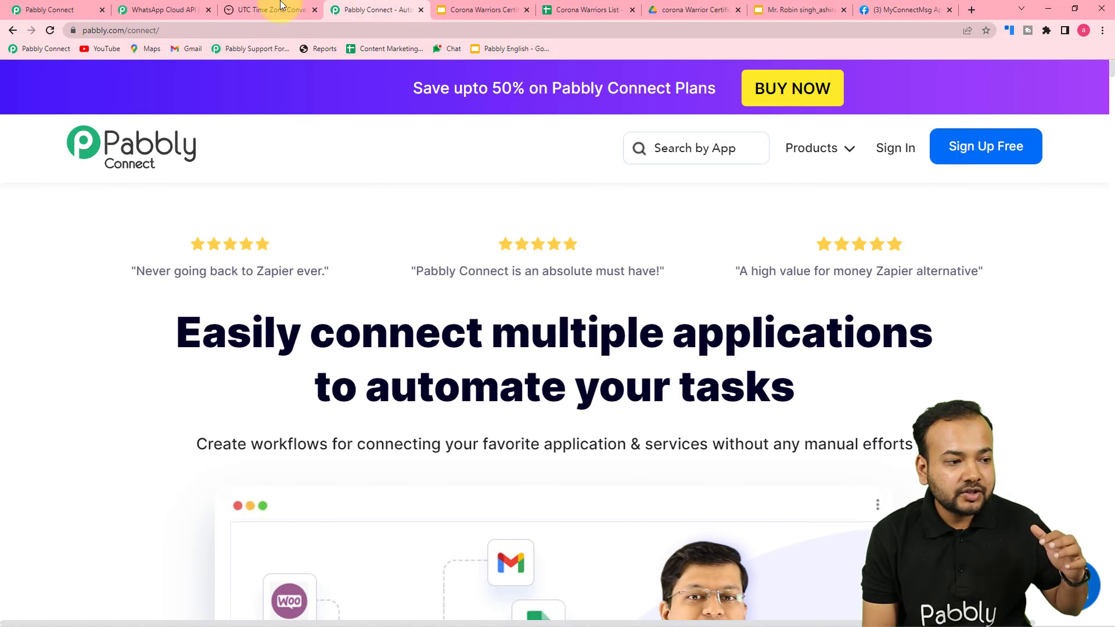
left_click(178, 7)
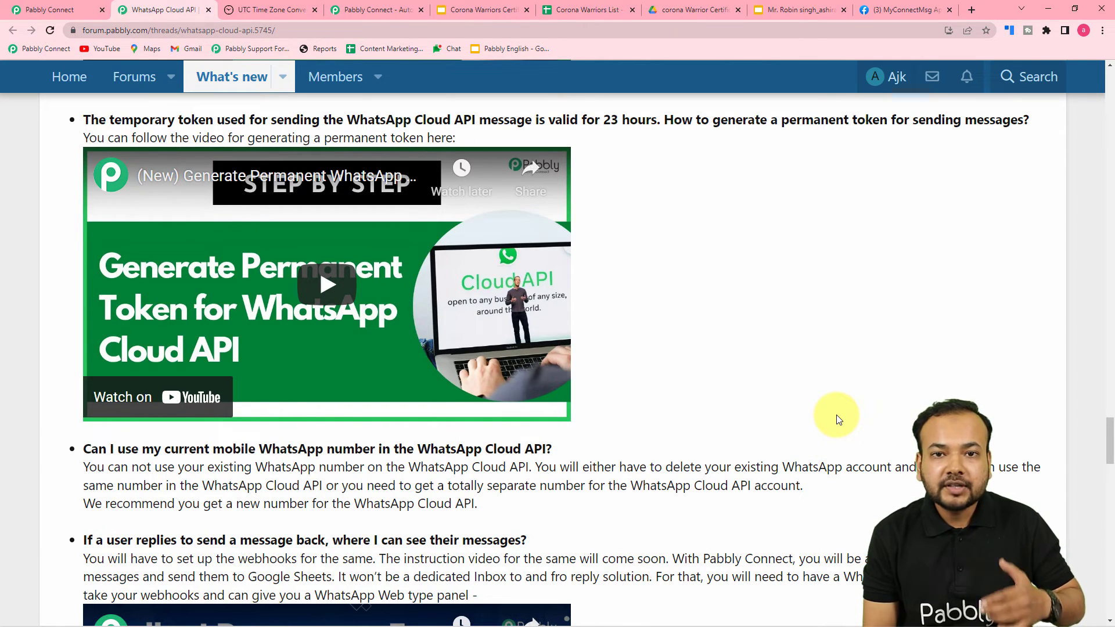
left_click(46, 11)
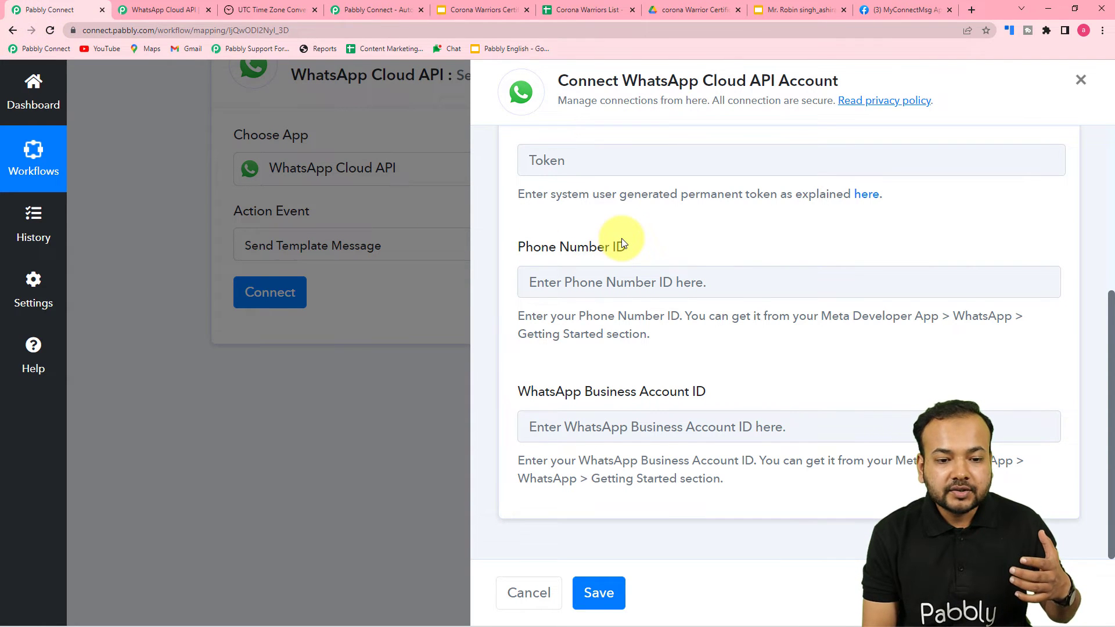
scroll(621, 239, "up", 1)
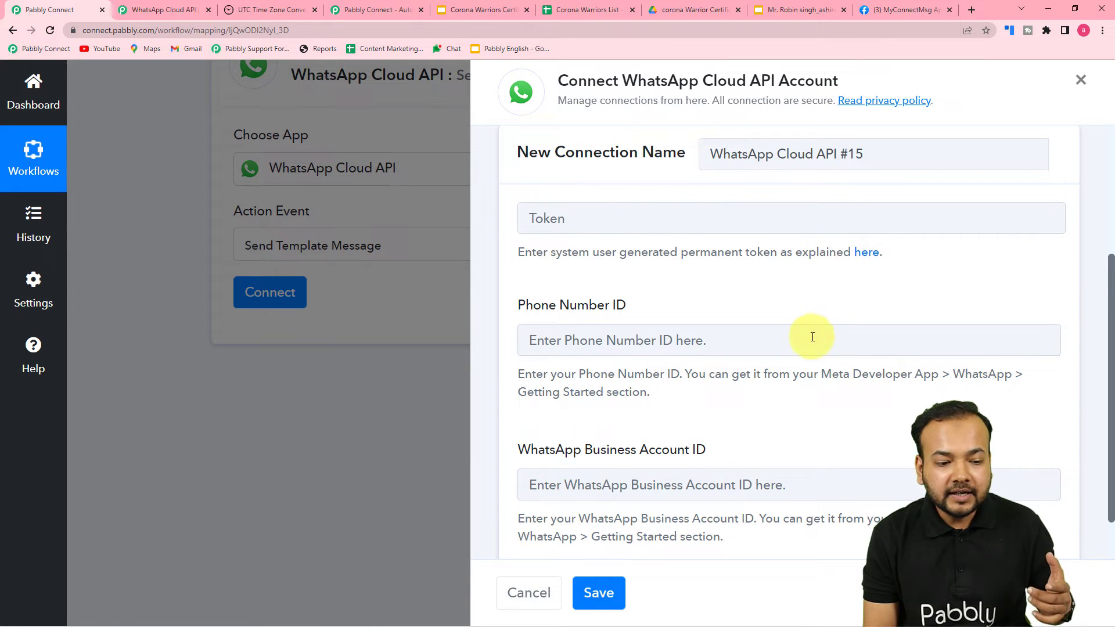
scroll(812, 337, "down", 1)
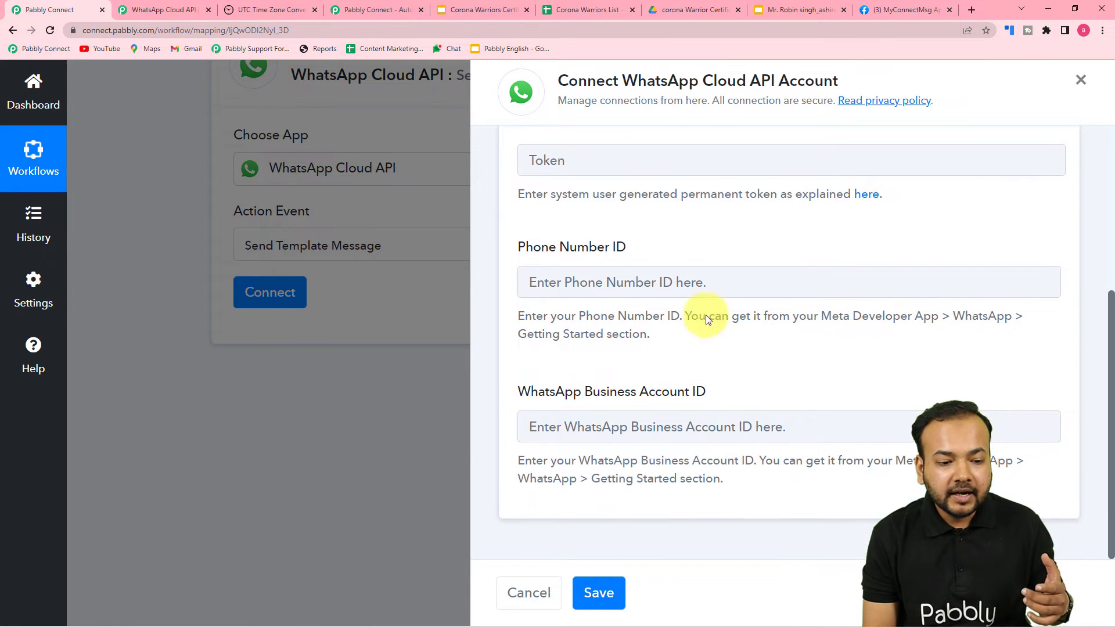
- Copy the phone number ID from the Meta developer app's Getting Started page into the connection's Phone Number ID field
left_click(903, 4)
scroll(496, 386, "down", 3)
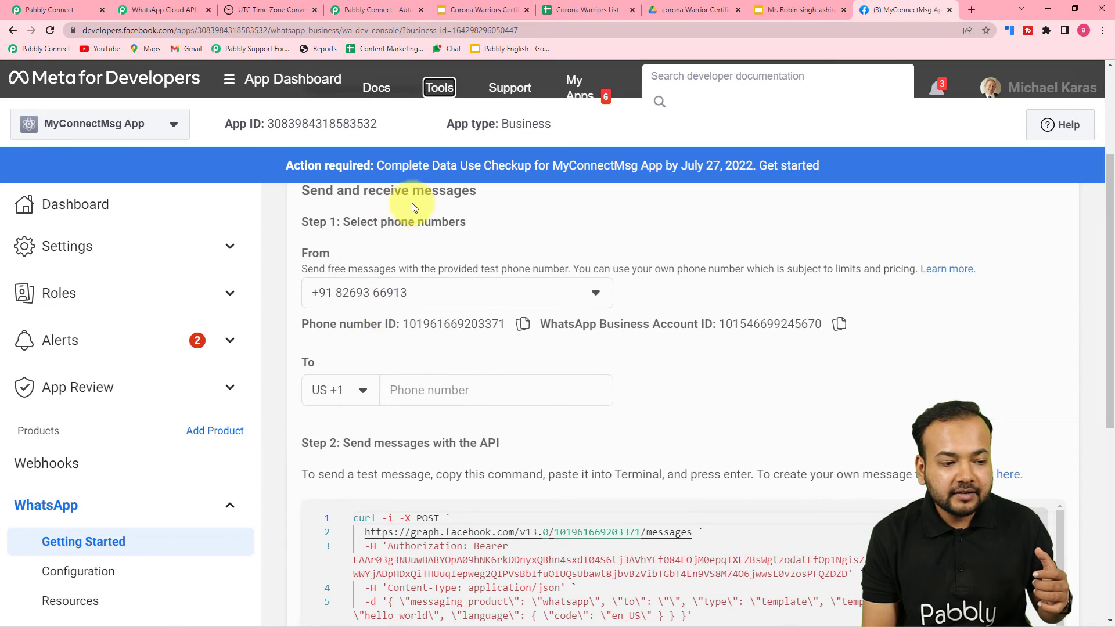
left_click(526, 326)
left_click(44, 9)
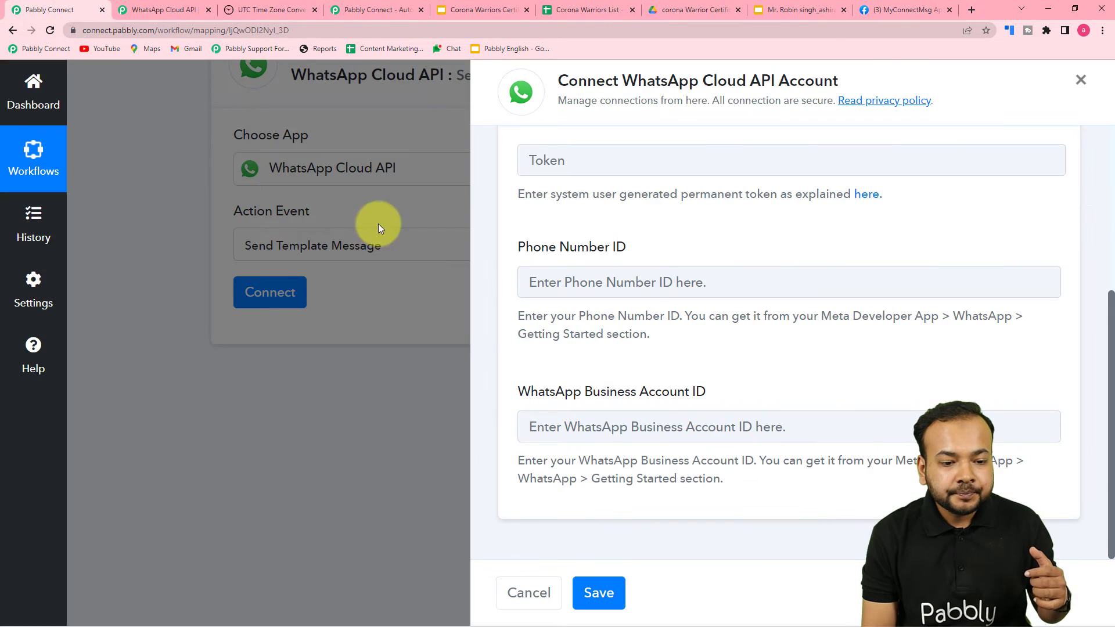
right_click(614, 291)
left_click(646, 386)
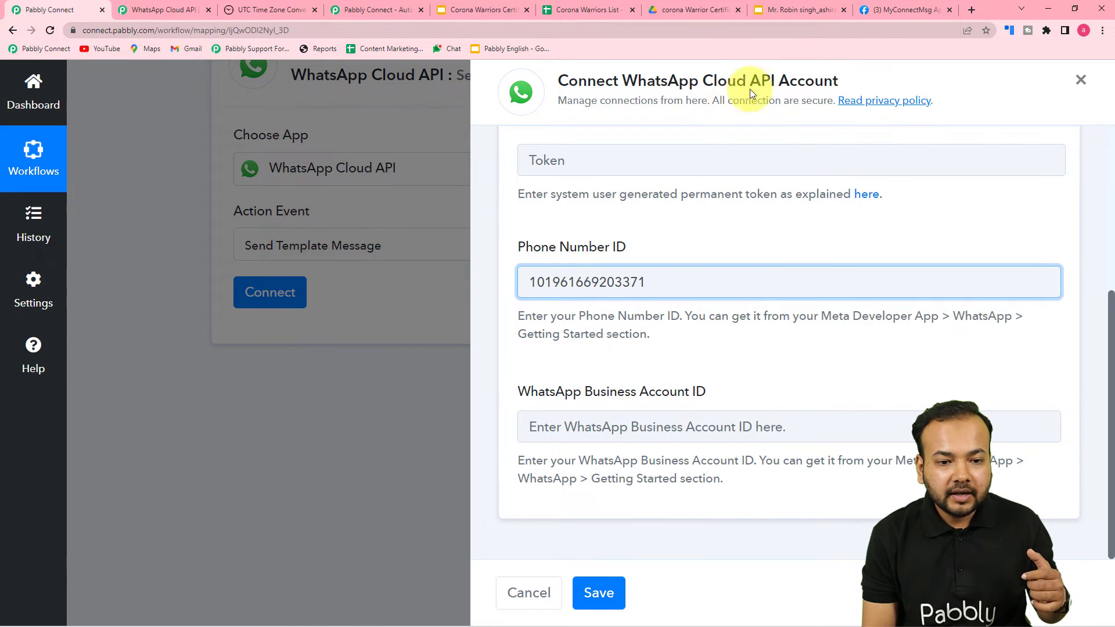
- Copy the WhatsApp Business Account ID from the Meta developer app's Getting Started page into the new connection's matching field
left_click(888, 9)
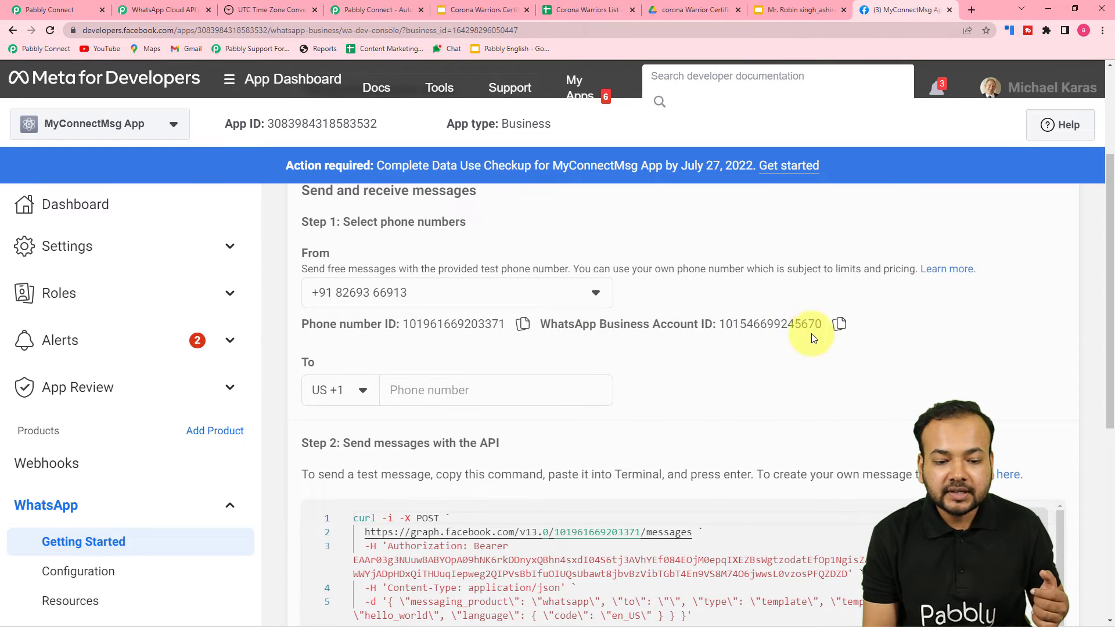
left_click(839, 325)
left_click(69, 13)
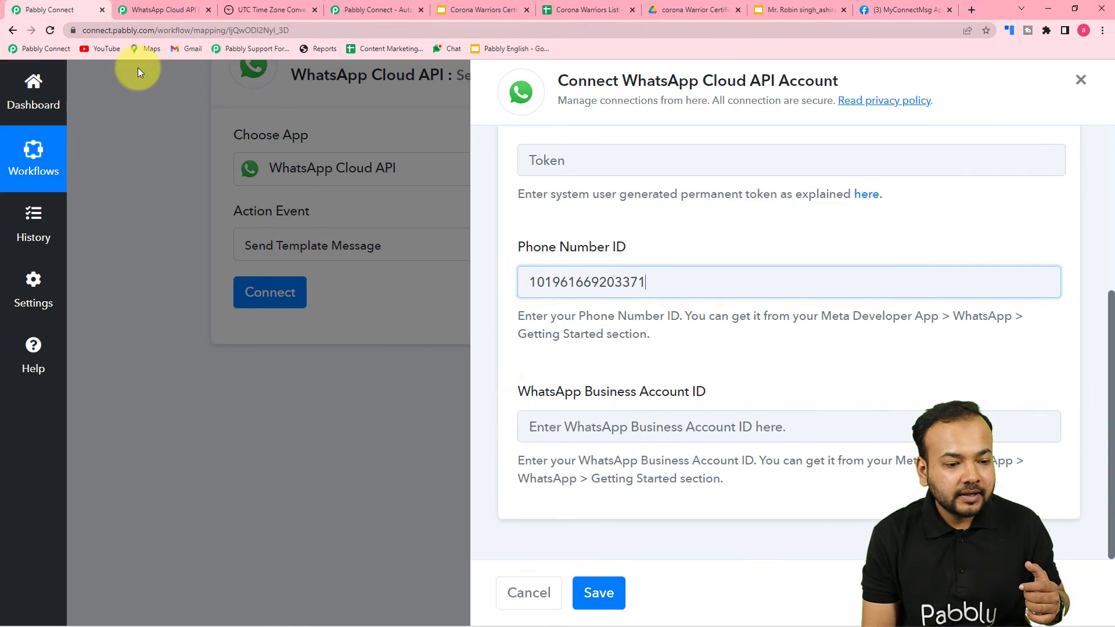
left_click(535, 427)
right_click(563, 423)
left_click(583, 335)
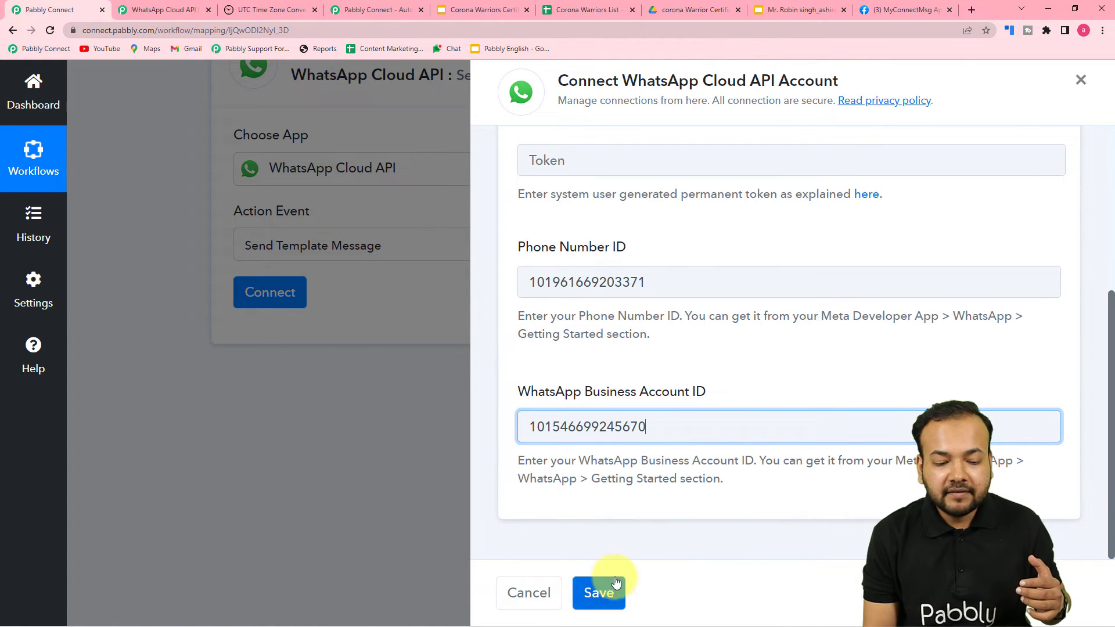
- Switch the WhatsApp Cloud API step to the existing connection WhatsApp Cloud API Final and save it
scroll(776, 368, "up", 1)
scroll(775, 368, "up", 2)
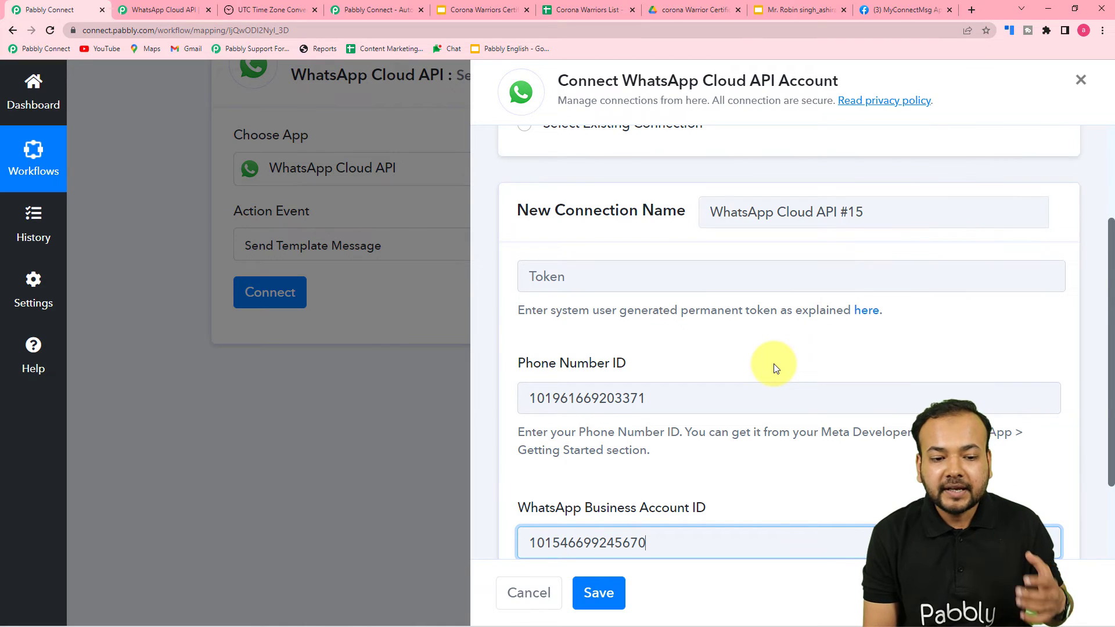
scroll(773, 363, "up", 2)
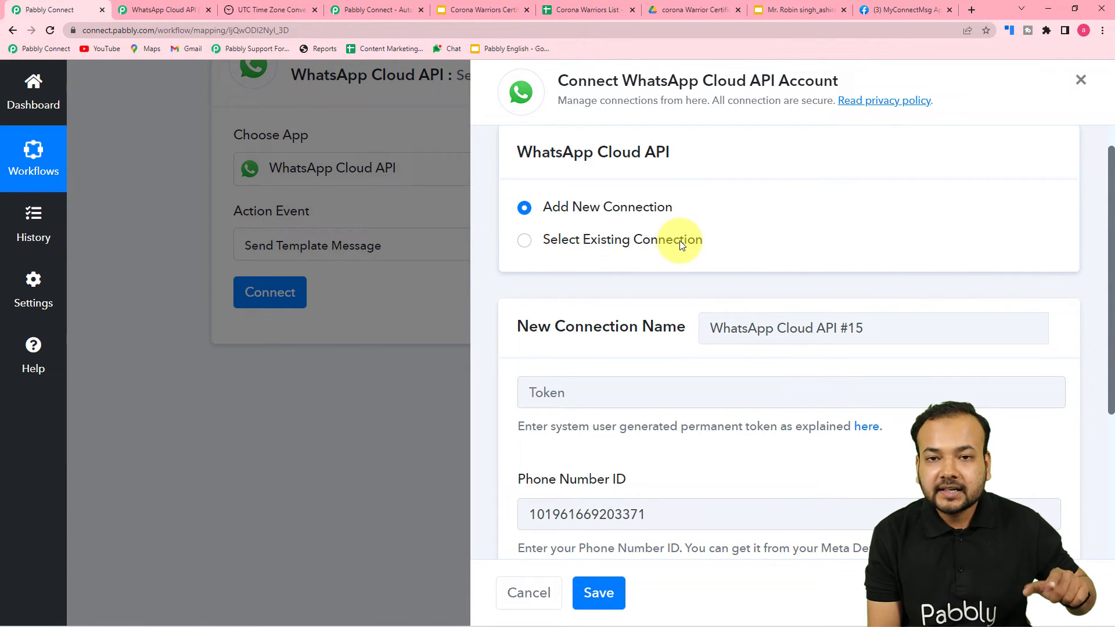
left_click(524, 241)
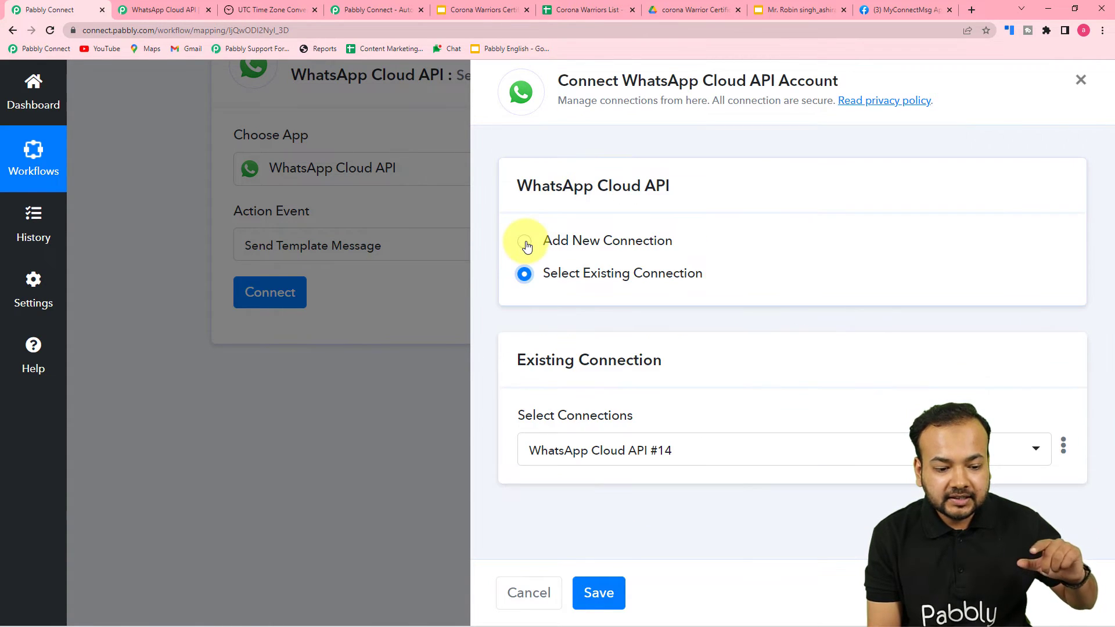
left_click(732, 463)
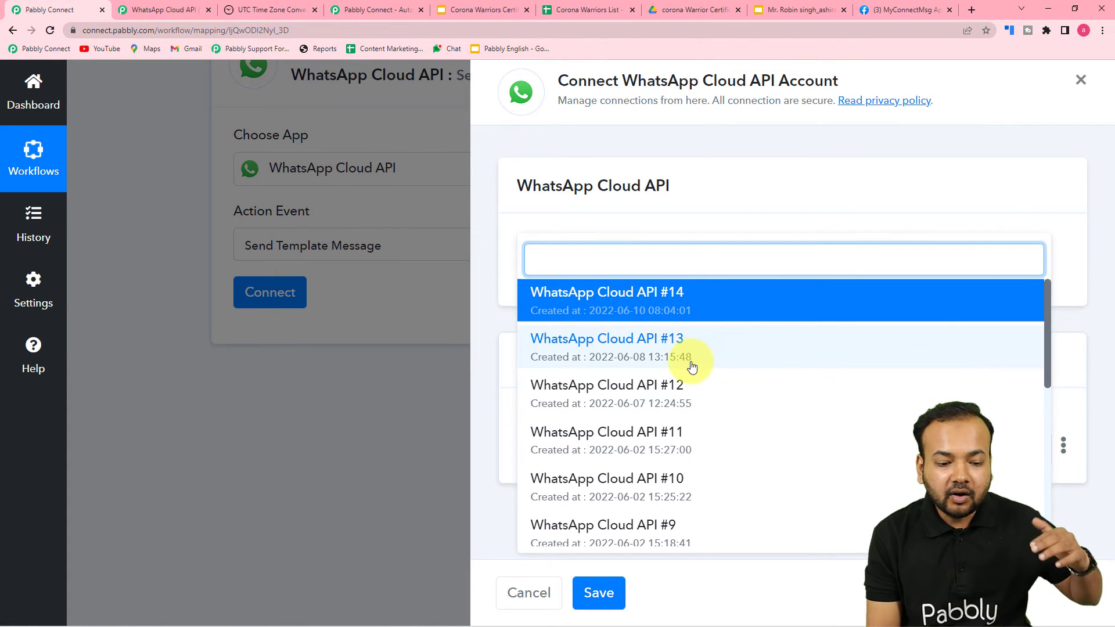
scroll(691, 364, "down", 5)
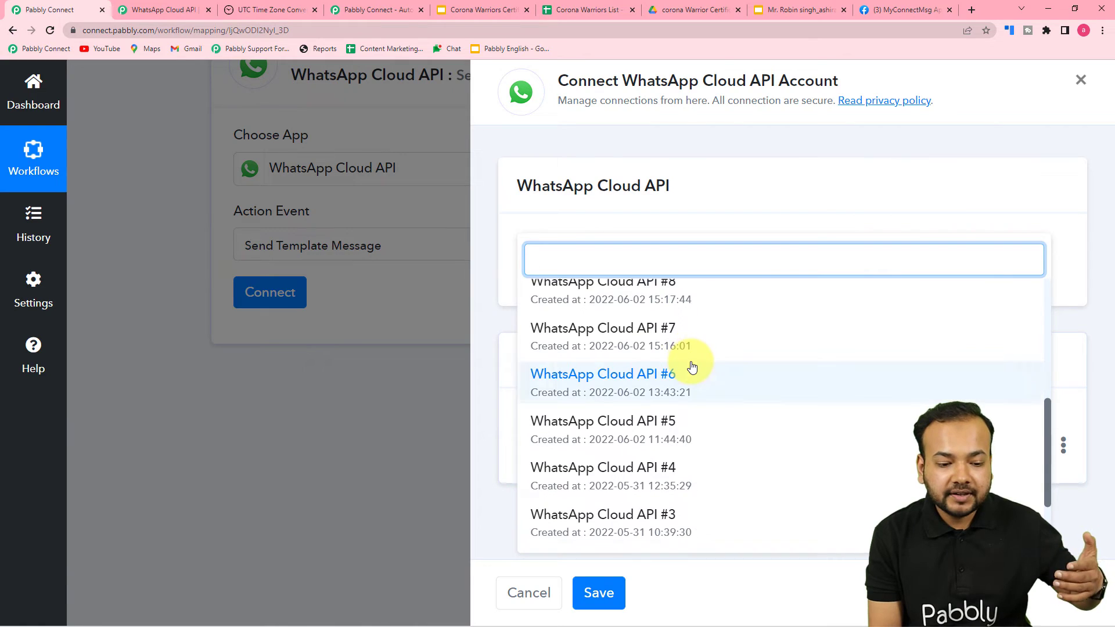
scroll(691, 366, "down", 2)
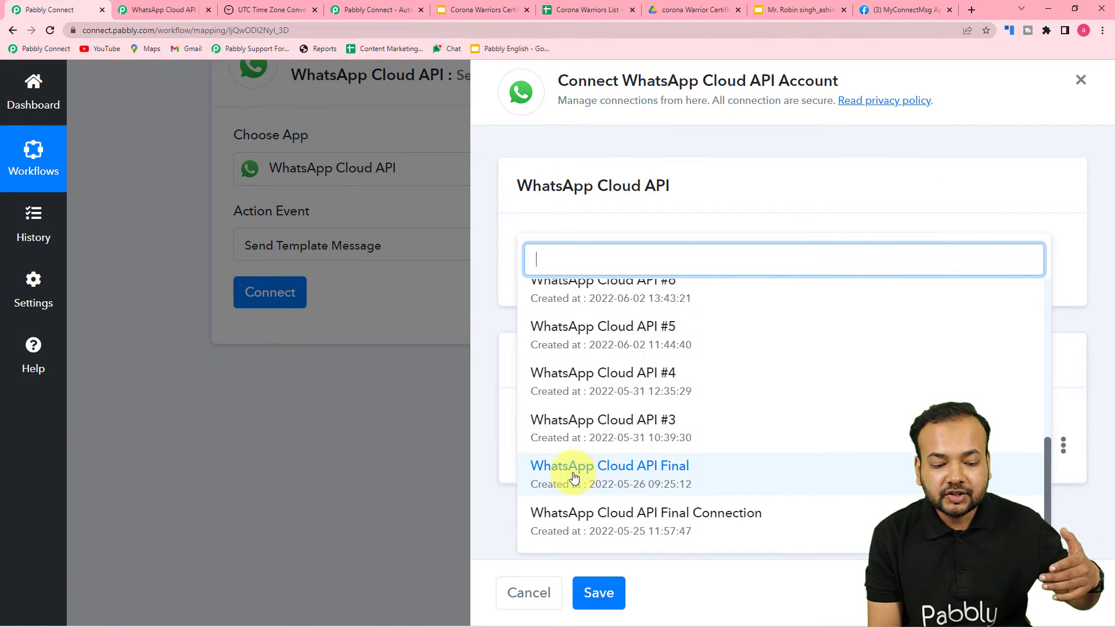
left_click(646, 469)
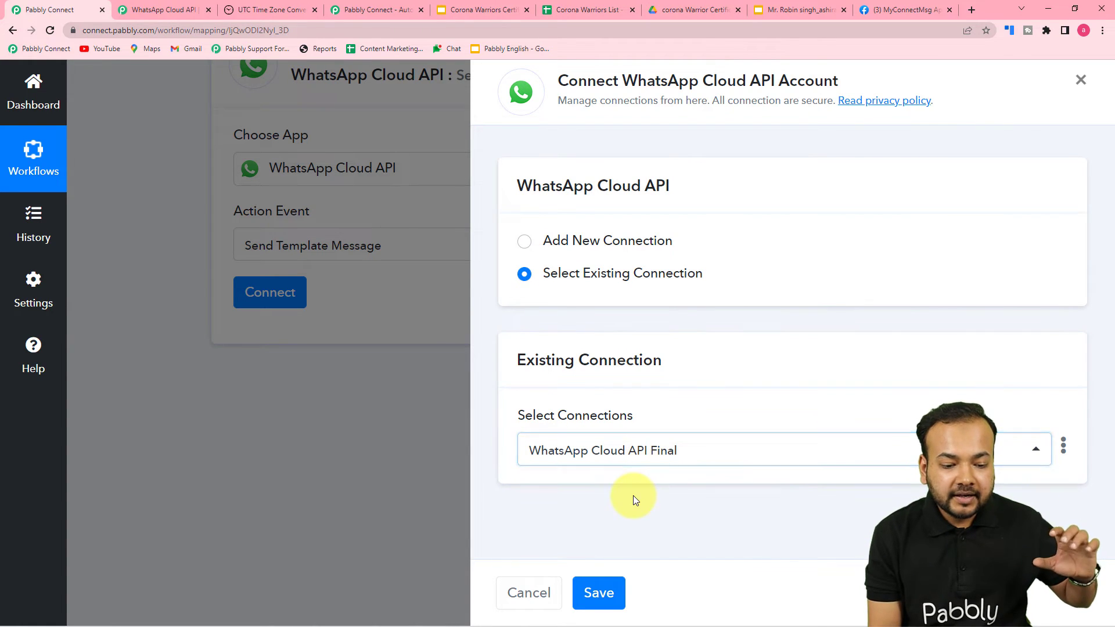
left_click(601, 593)
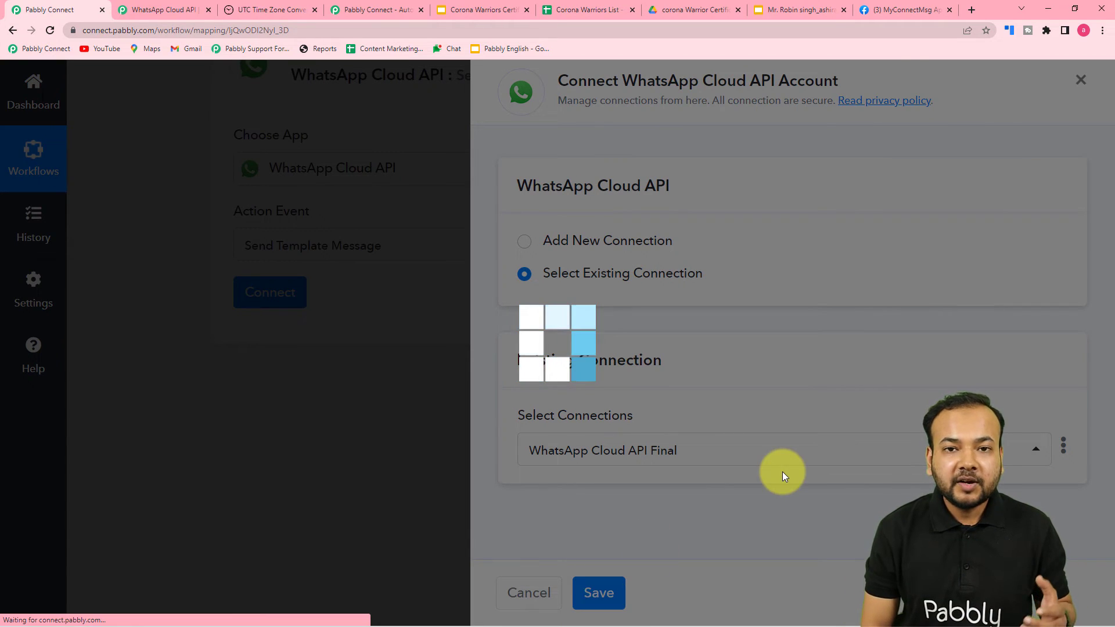
- Follow the Meta developer app's link for creating message templates and open the appreciation_certificate template from the list
scroll(259, 334, "down", 3)
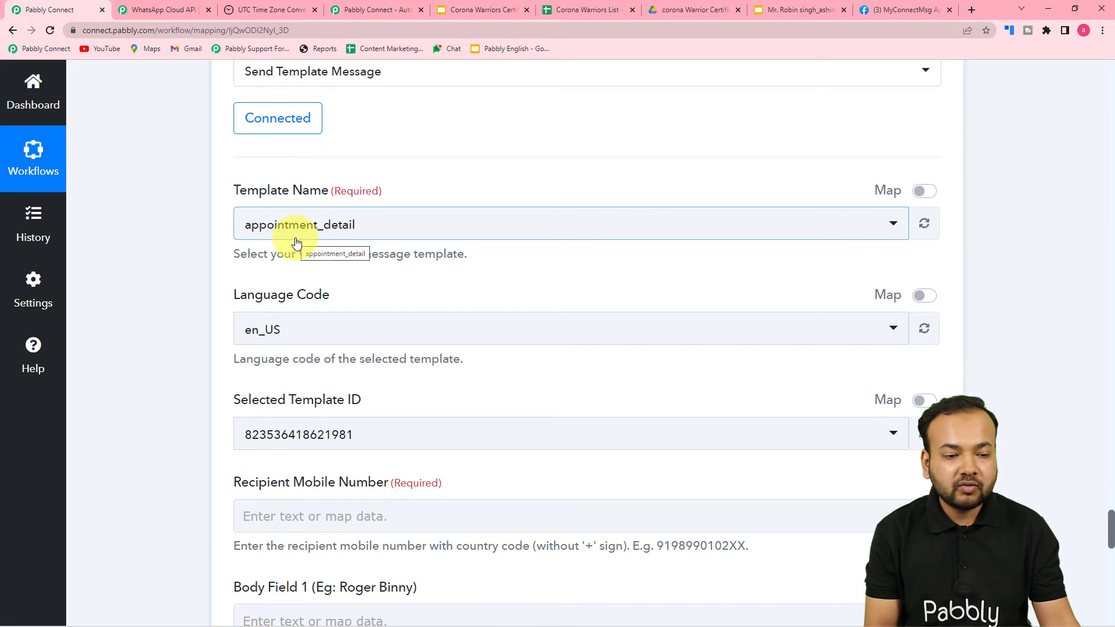
left_click(888, 9)
scroll(882, 264, "down", 4)
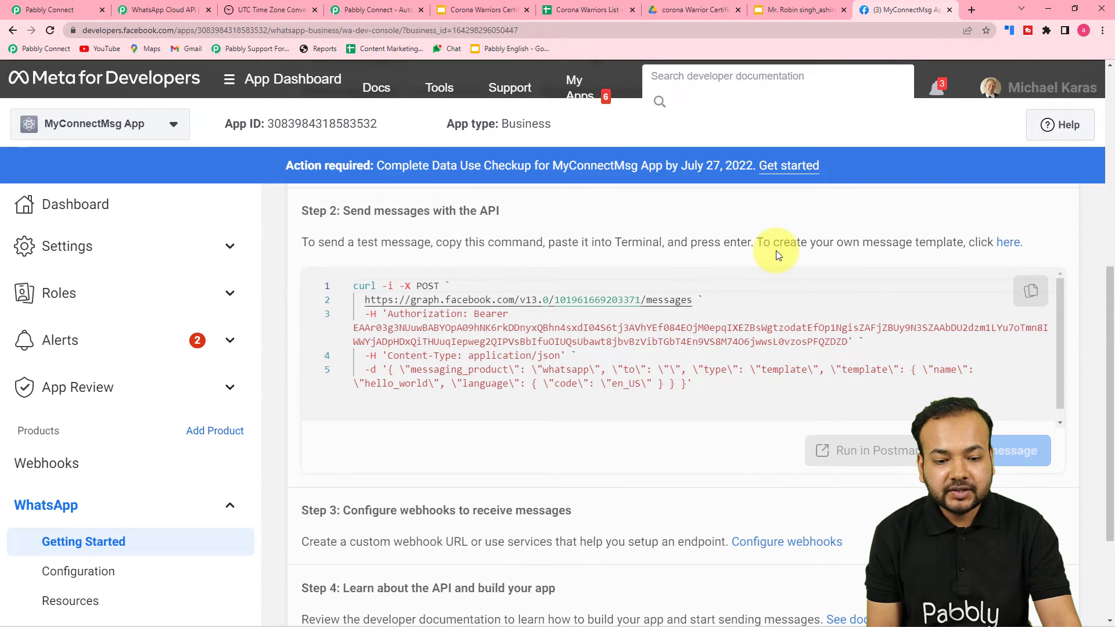
left_click(1008, 248)
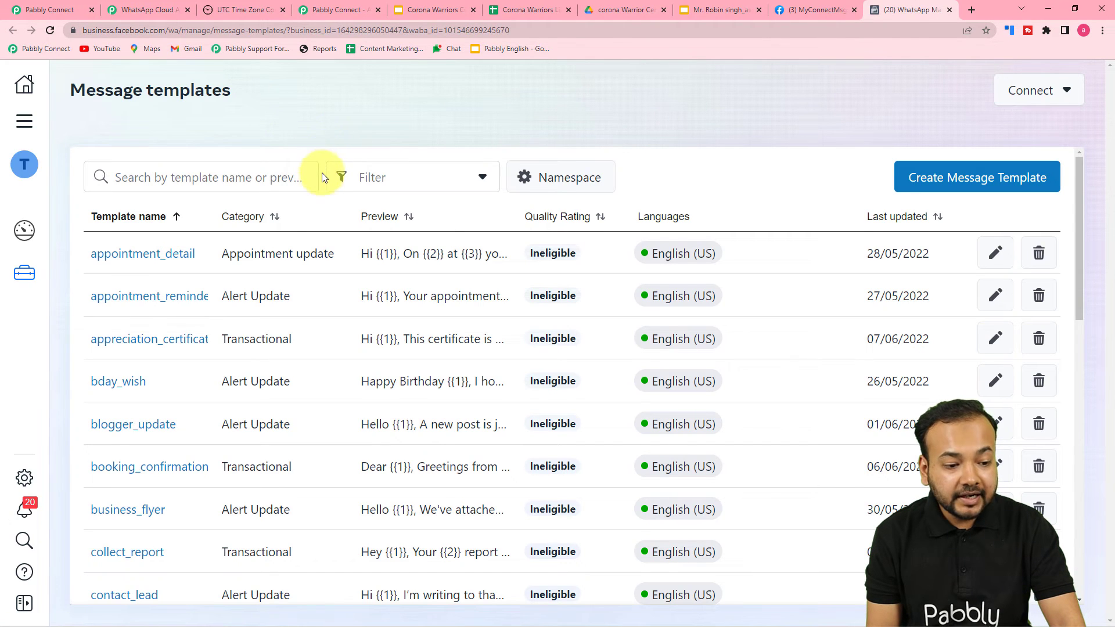
scroll(325, 192, "down", 4)
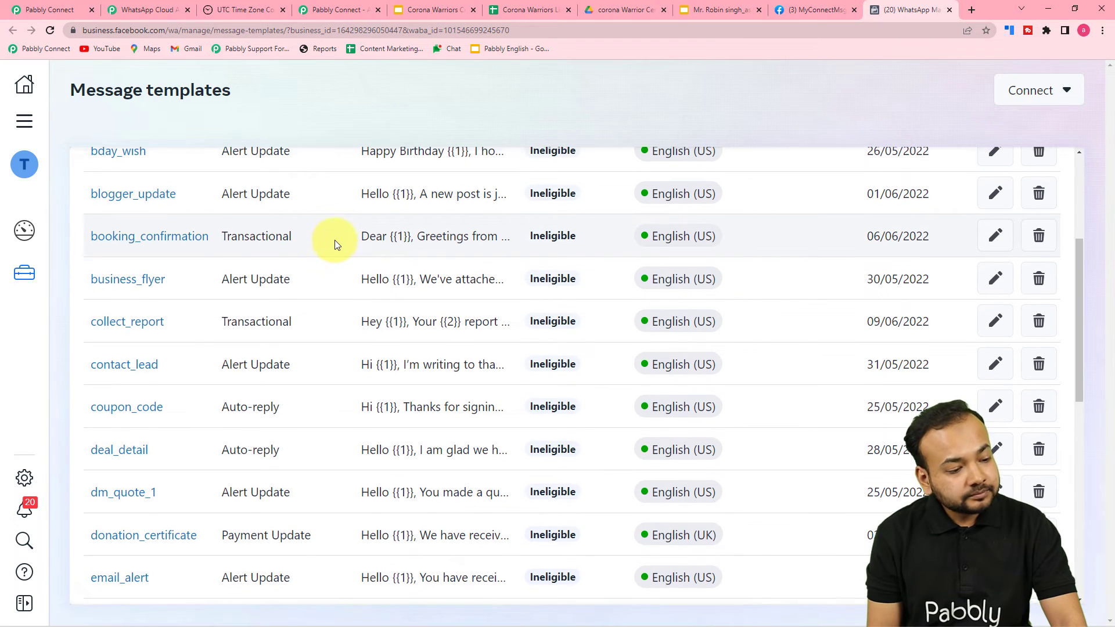
scroll(335, 239, "up", 4)
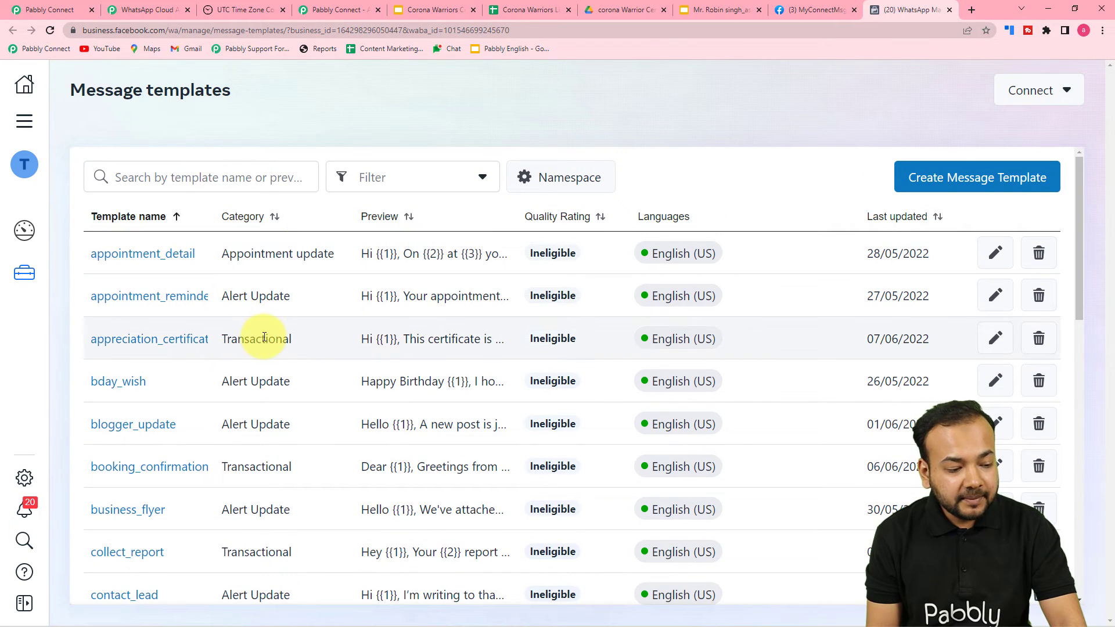
left_click(174, 340)
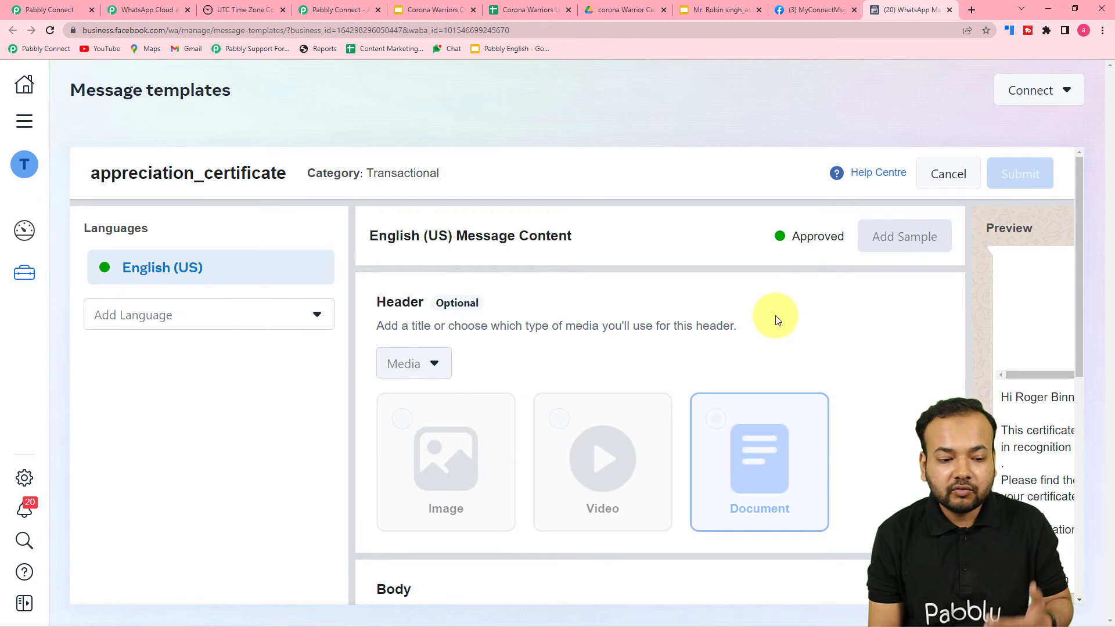
- Examine the appreciation_certificate template's category, header media type, body, footer, buttons and message preview
scroll(777, 320, "down", 1)
scroll(778, 320, "up", 1)
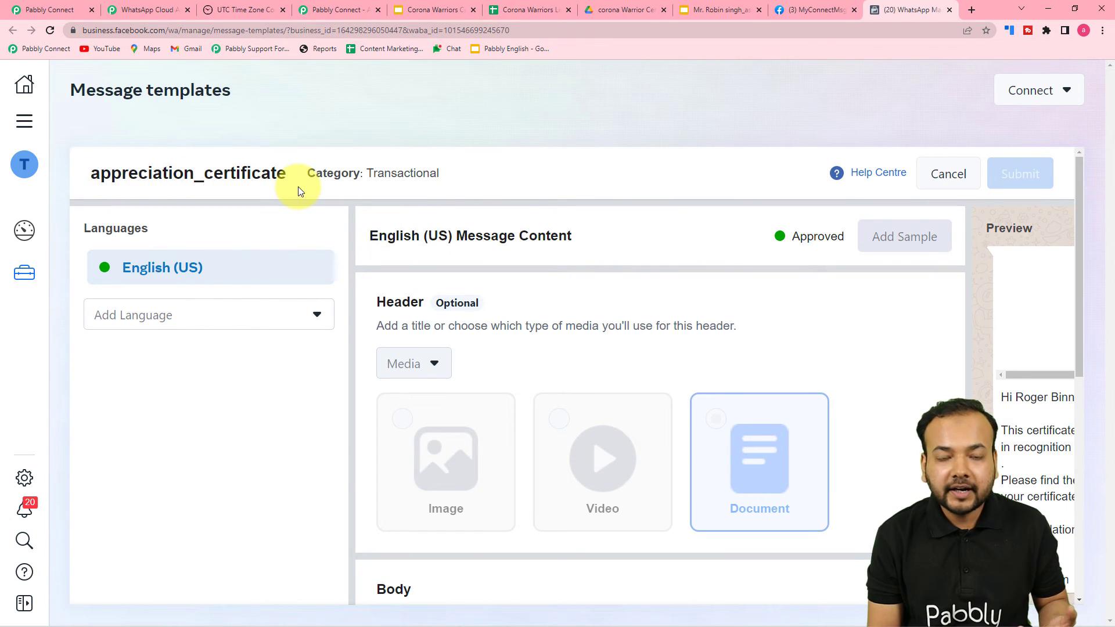
scroll(444, 216, "down", 4)
scroll(443, 214, "down", 4)
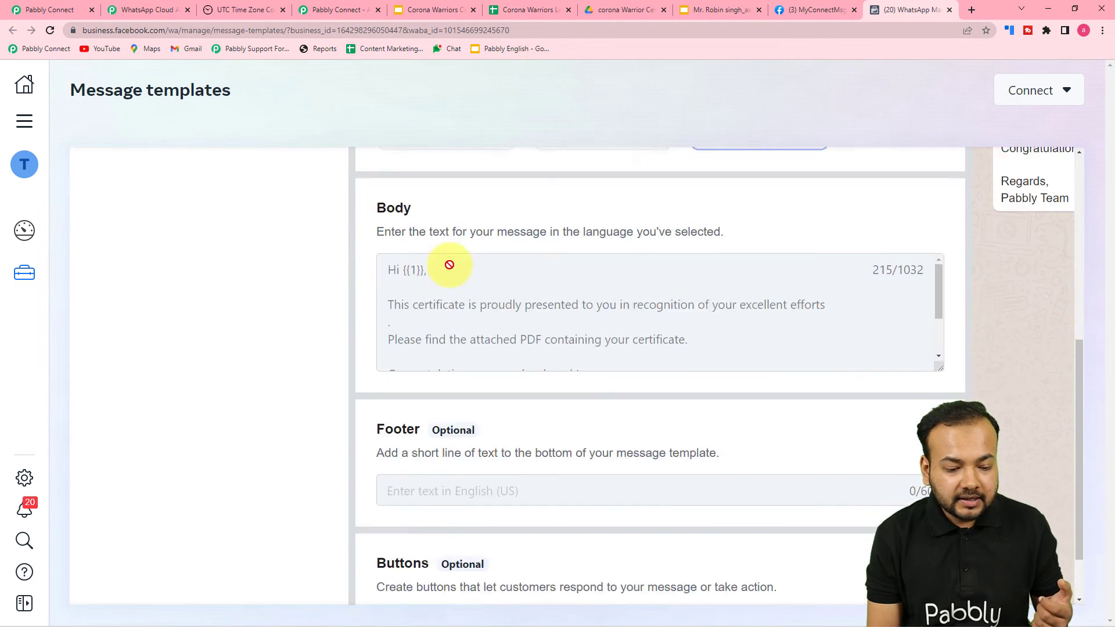
left_click_drag(511, 597, 779, 615)
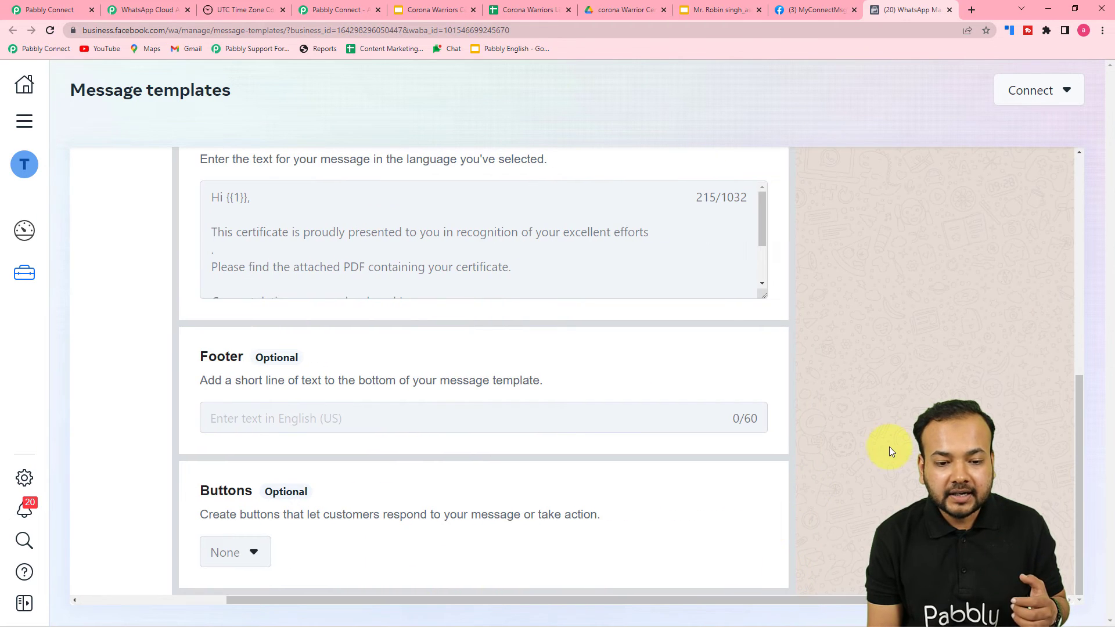
scroll(888, 447, "up", 7)
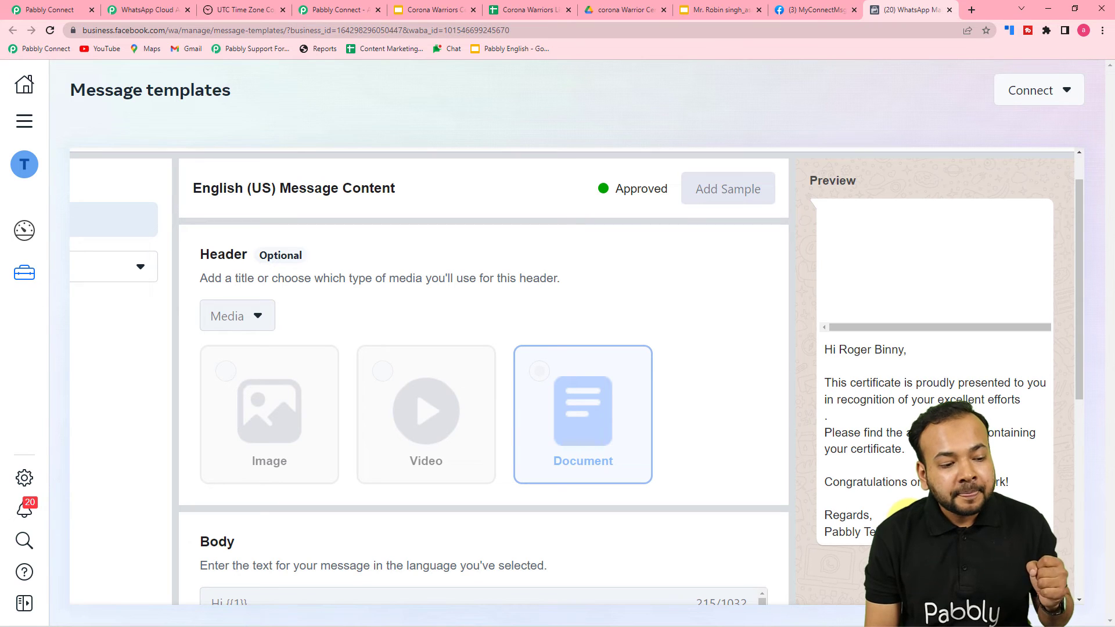
scroll(576, 376, "up", 1)
scroll(577, 376, "down", 3)
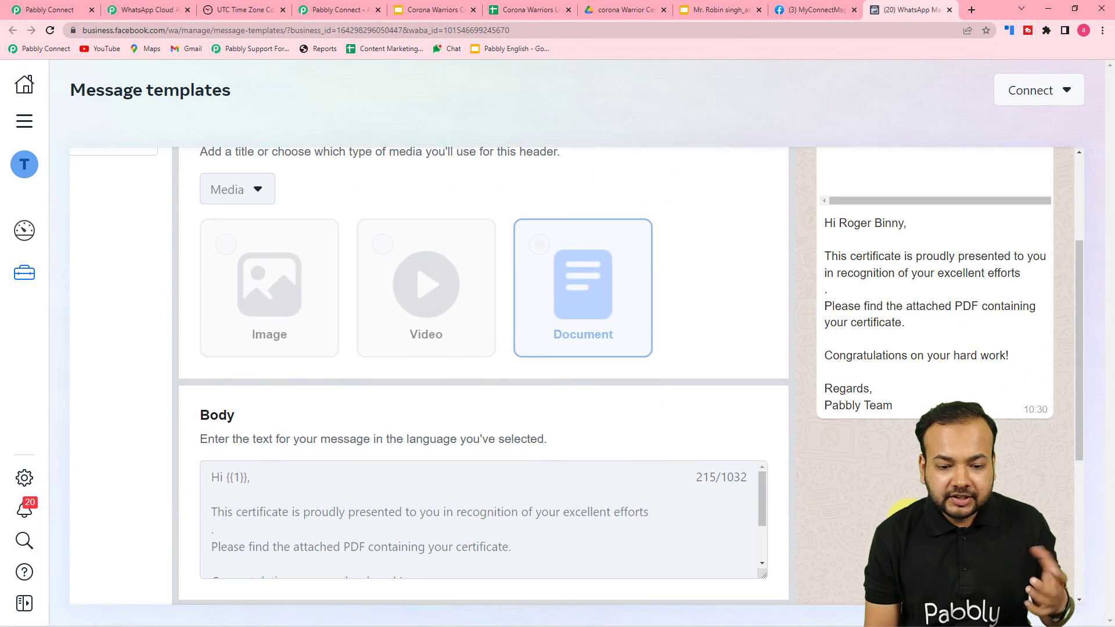
scroll(482, 376, "down", 2)
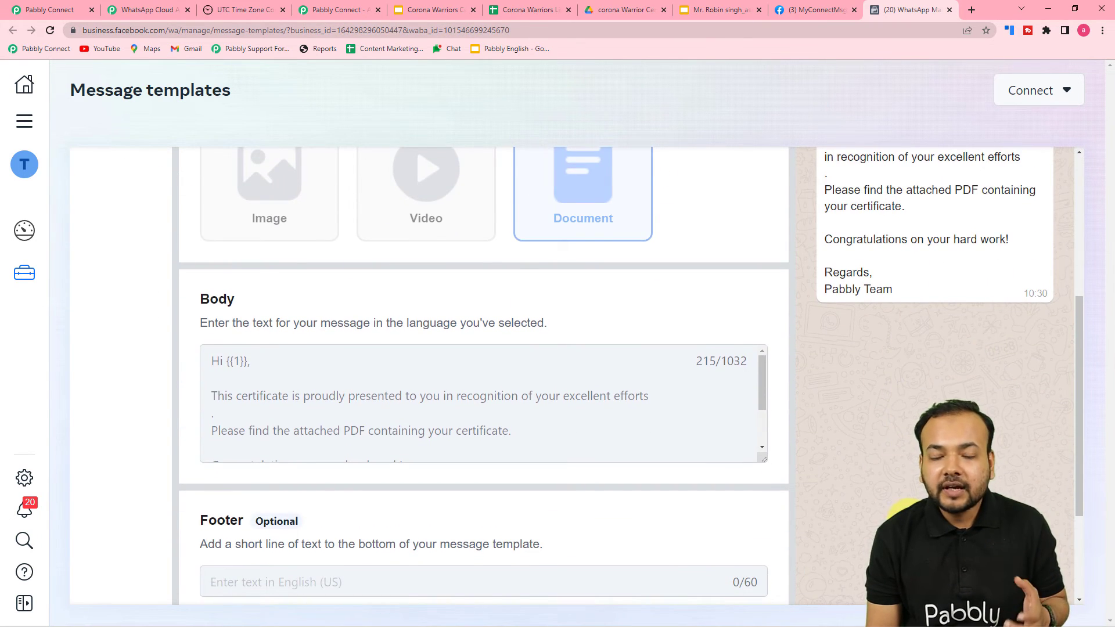
scroll(838, 463, "up", 2)
scroll(604, 500, "down", 2)
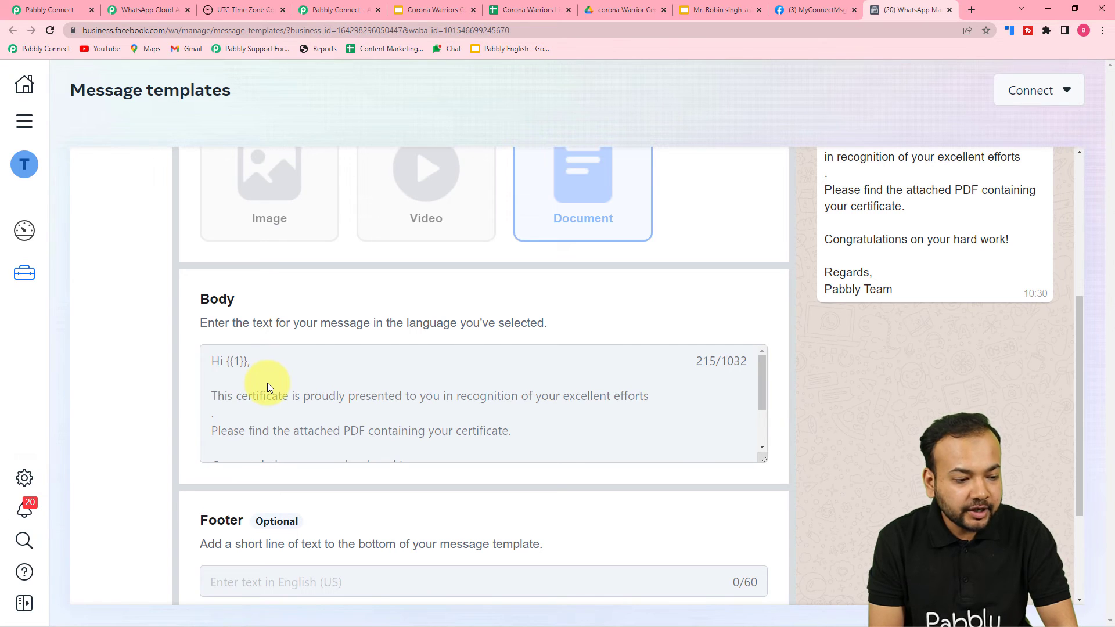
- Read the template's full body text with its {{1}} and {{2}} variables and compare it with the message preview
scroll(267, 382, "down", 2)
scroll(267, 382, "up", 2)
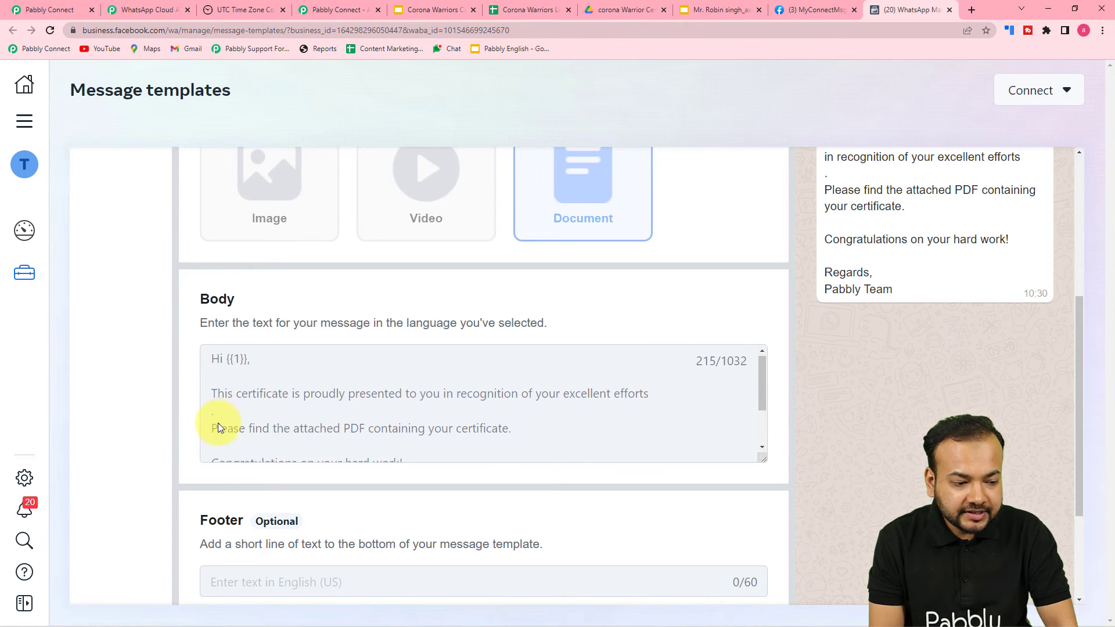
scroll(218, 423, "down", 2)
scroll(154, 393, "down", 3)
scroll(374, 274, "up", 3)
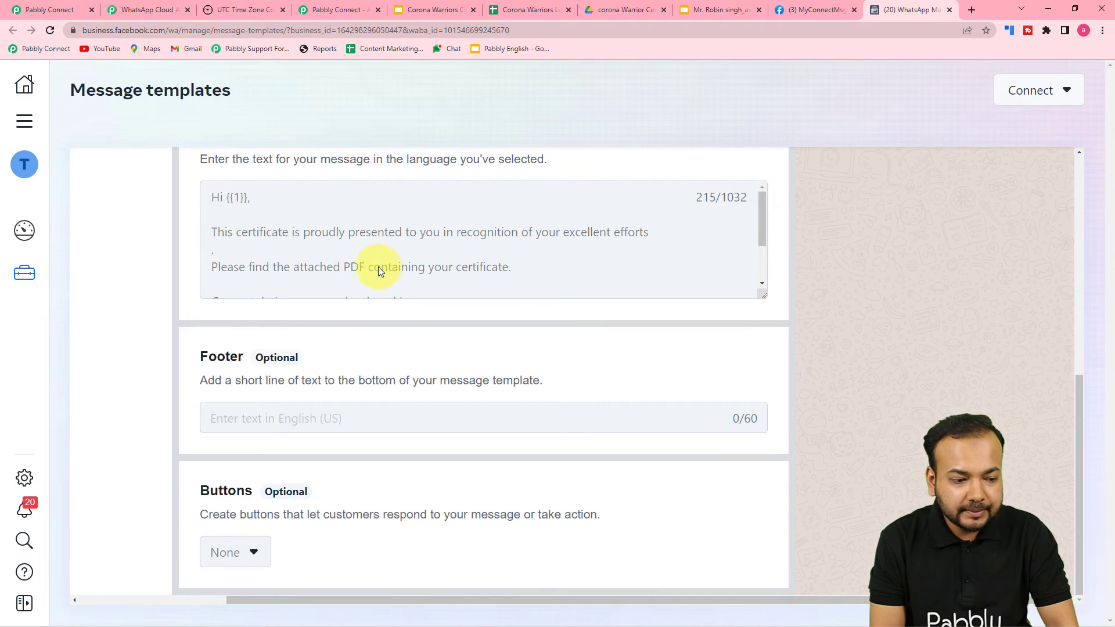
scroll(378, 266, "down", 2)
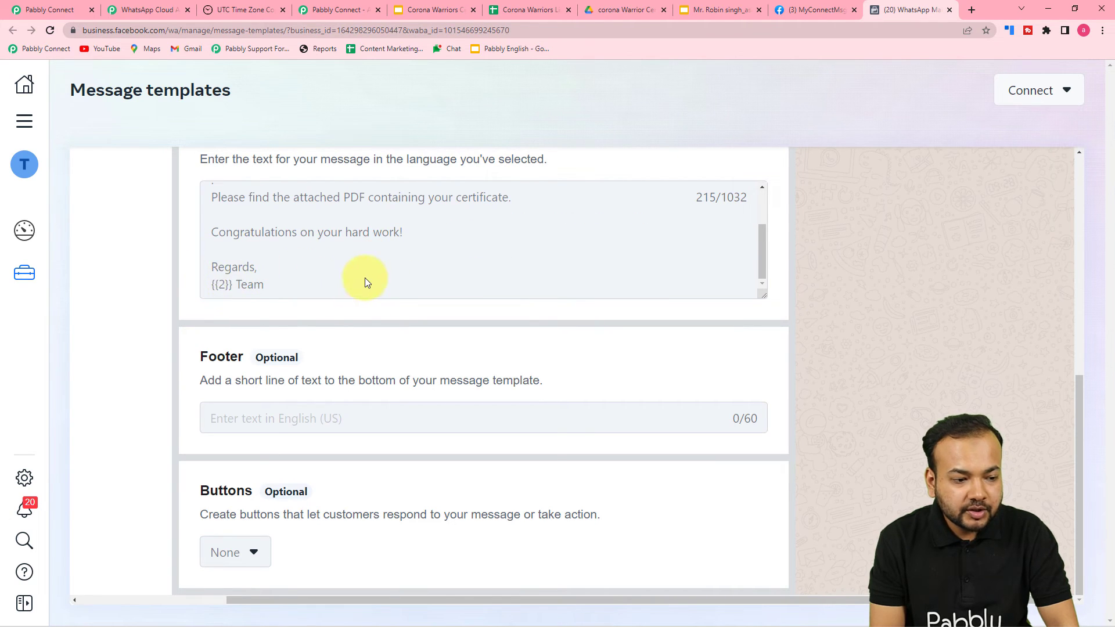
scroll(368, 281, "up", 3)
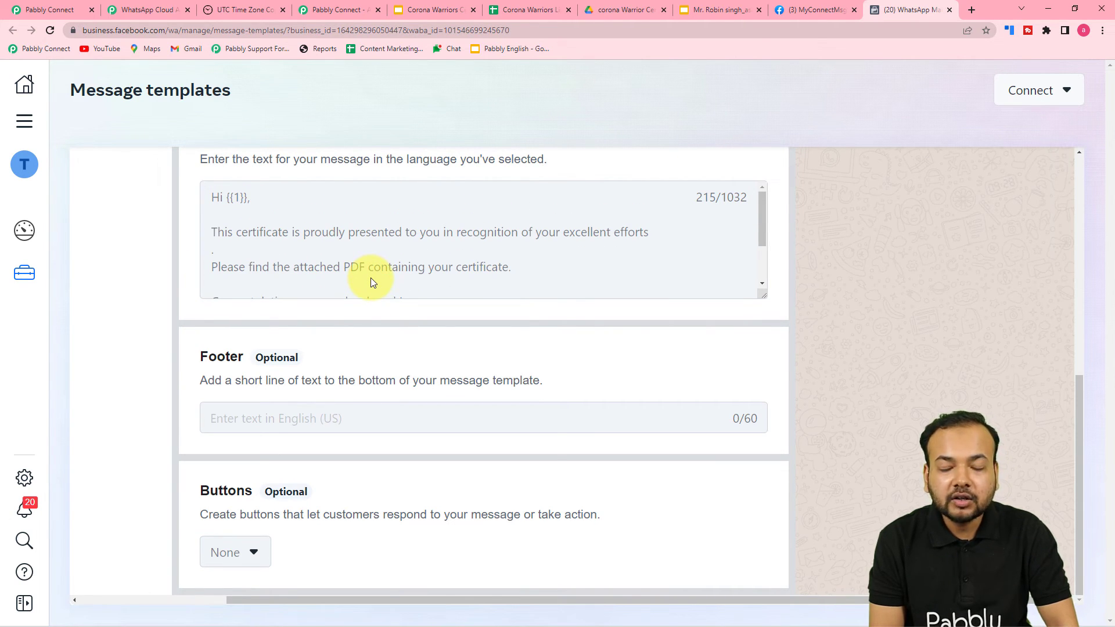
scroll(381, 279, "up", 2)
scroll(402, 320, "down", 1)
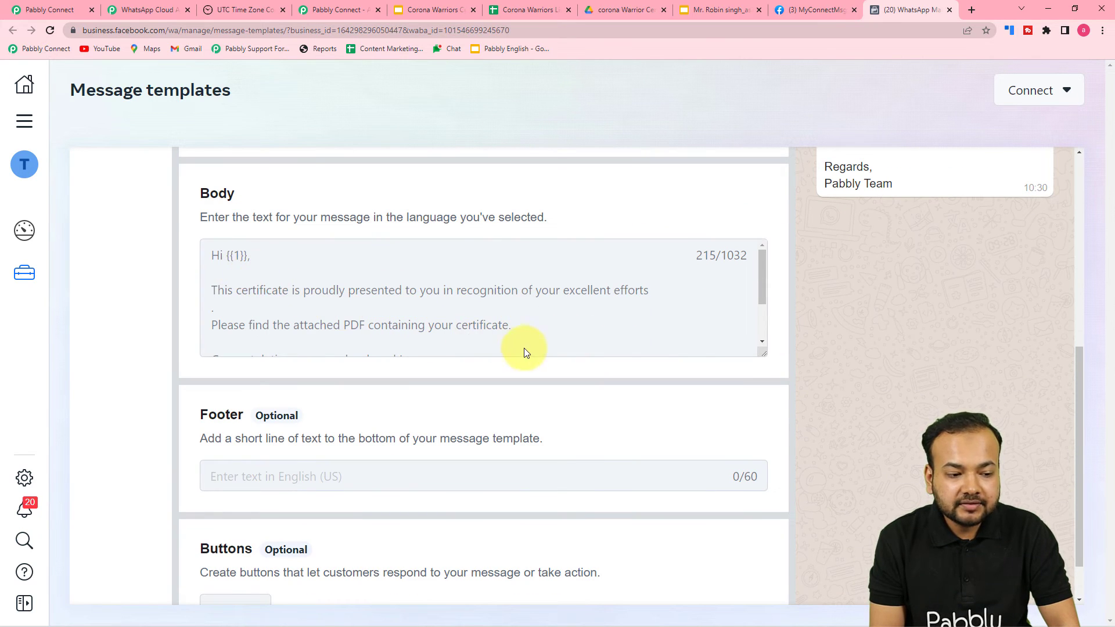
scroll(525, 353, "up", 2)
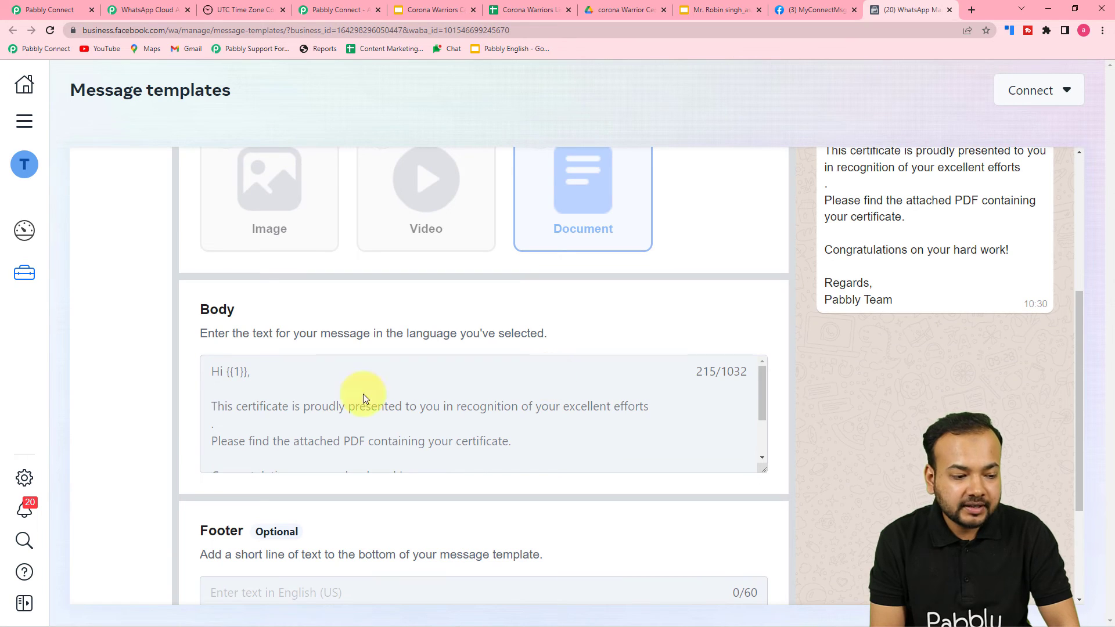
scroll(267, 395, "down", 2)
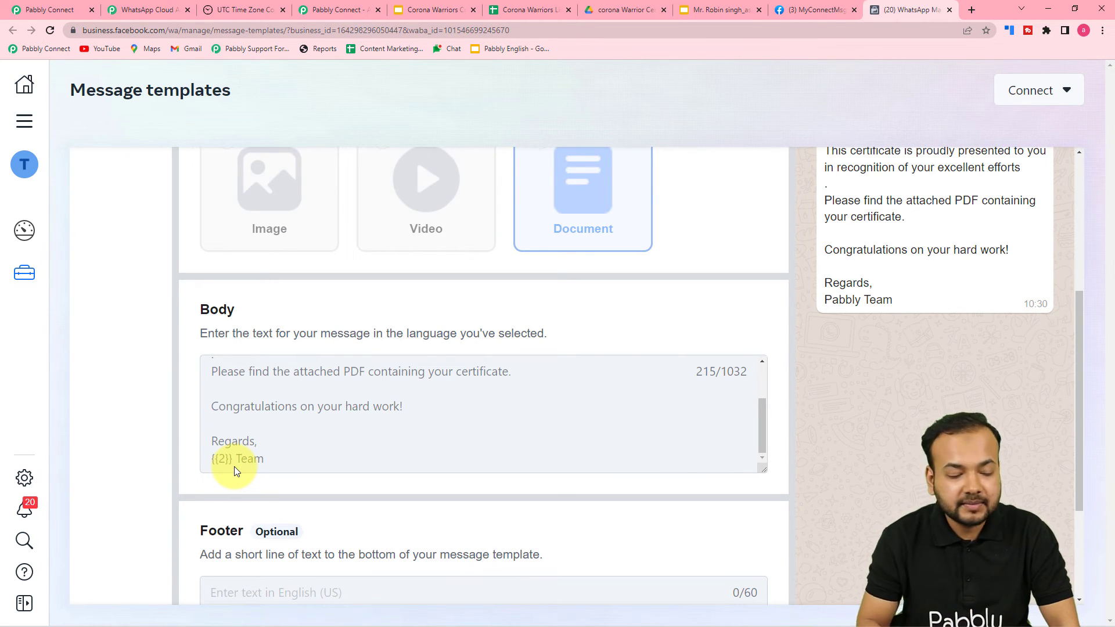
scroll(878, 476, "up", 2)
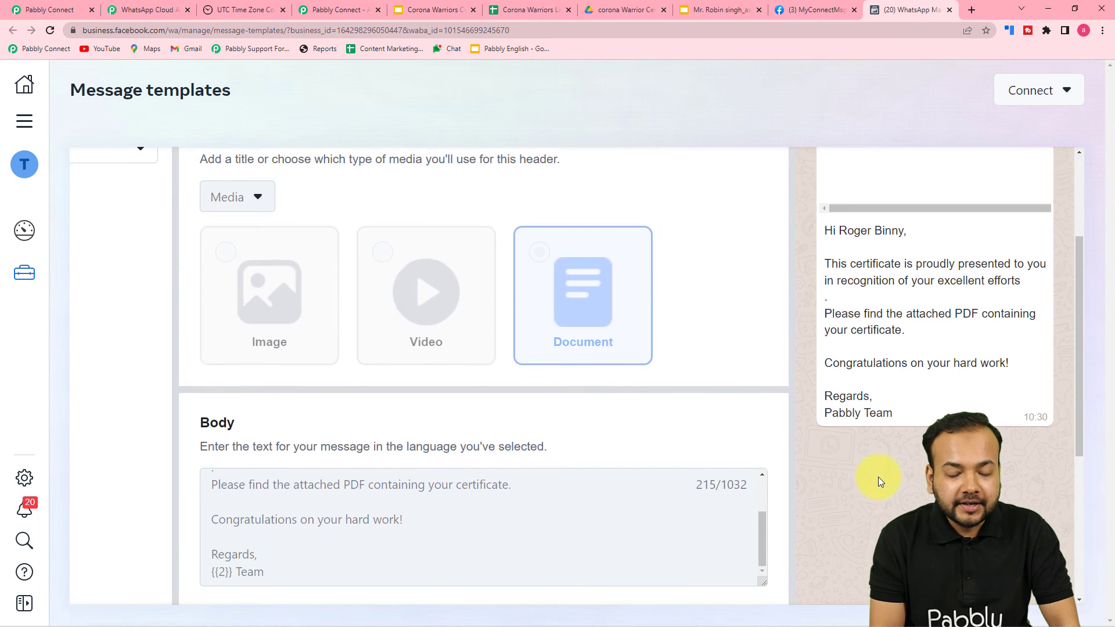
scroll(911, 473, "up", 3)
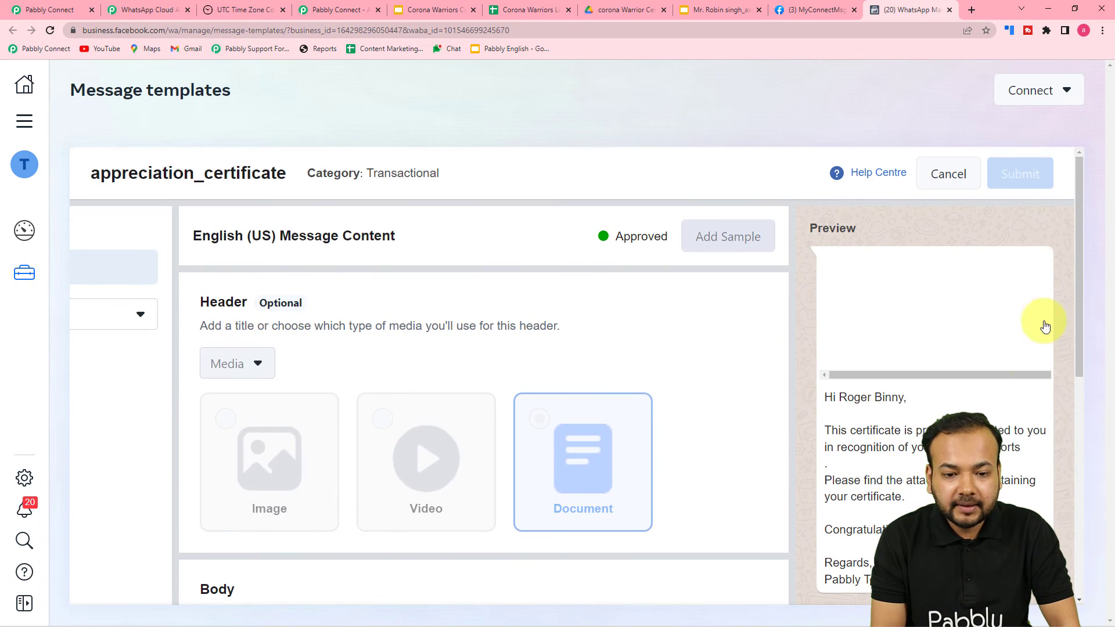
- Leave the appreciation_certificate template and start a new message template in the One-time passwords category with the name "name"
left_click(960, 174)
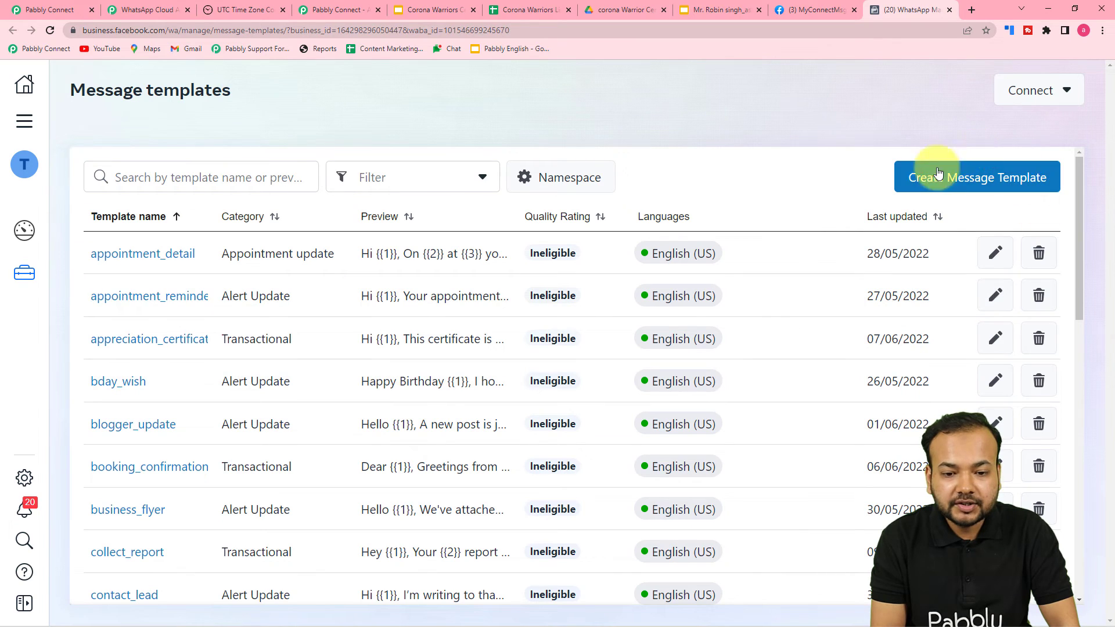
left_click(994, 176)
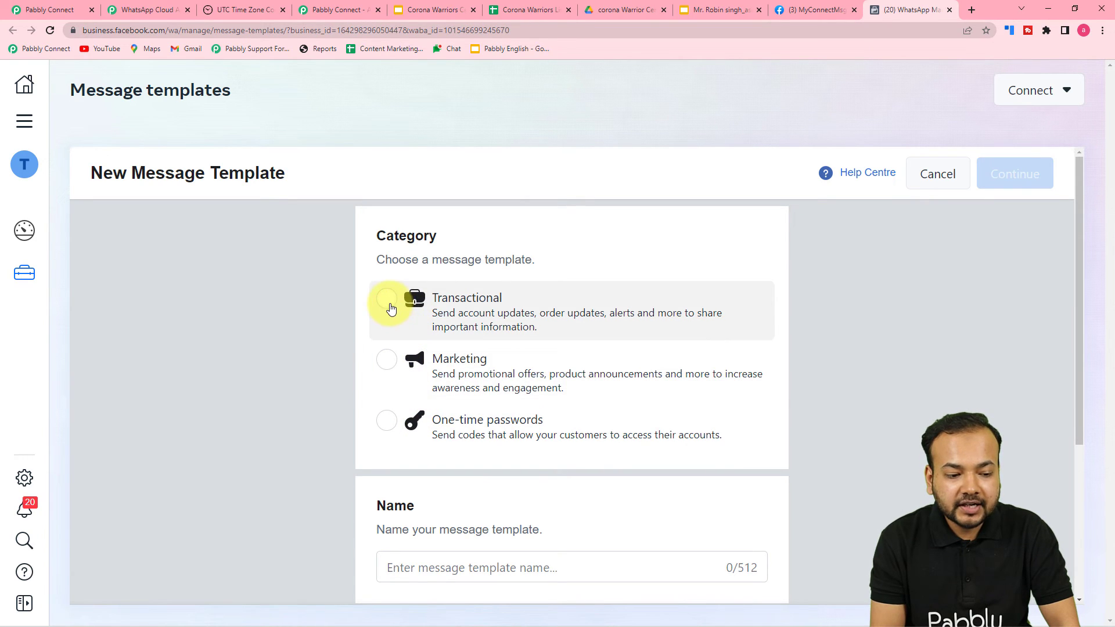
left_click(388, 423)
scroll(390, 447, "down", 3)
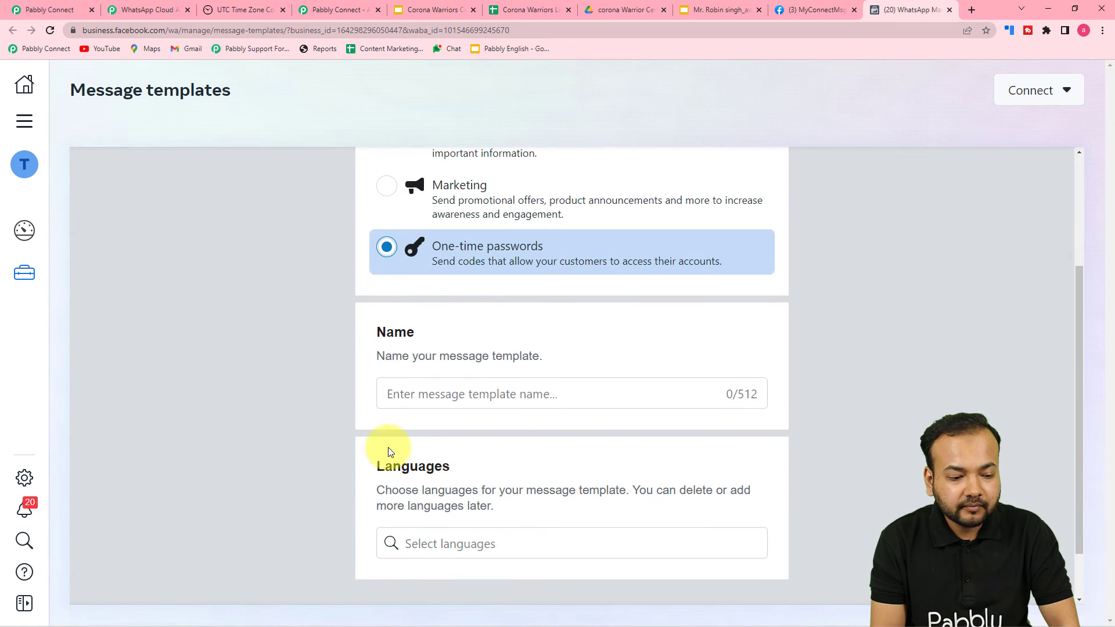
left_click(429, 394)
type("na")
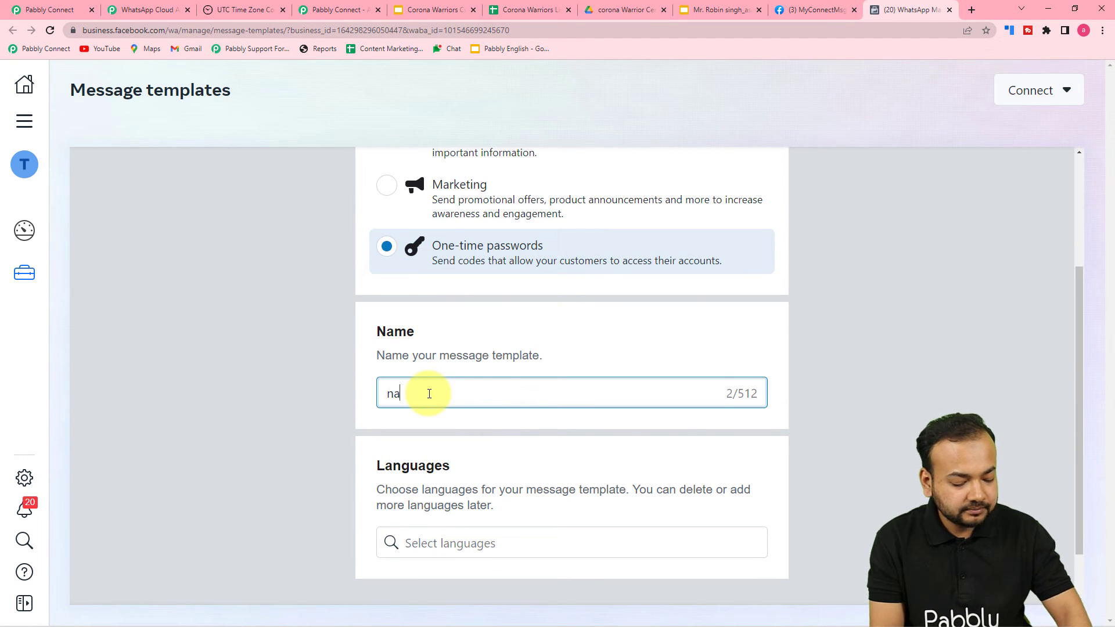
type("mw")
key("BackSpace")
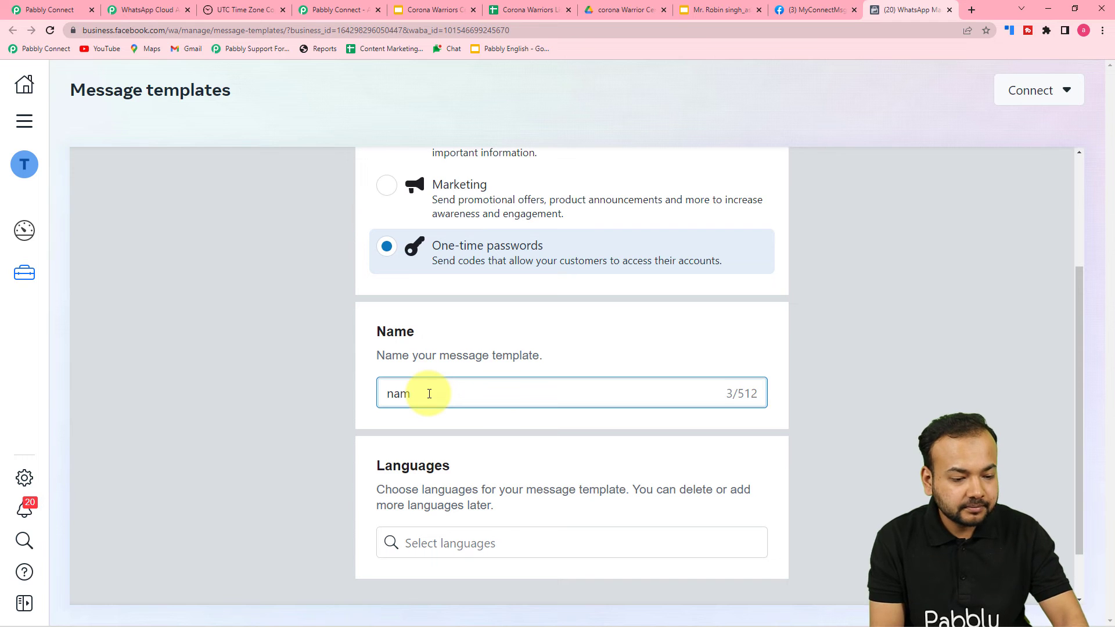
type("e")
- Choose English (US) as the new template's language and continue to its message content
left_click(457, 546)
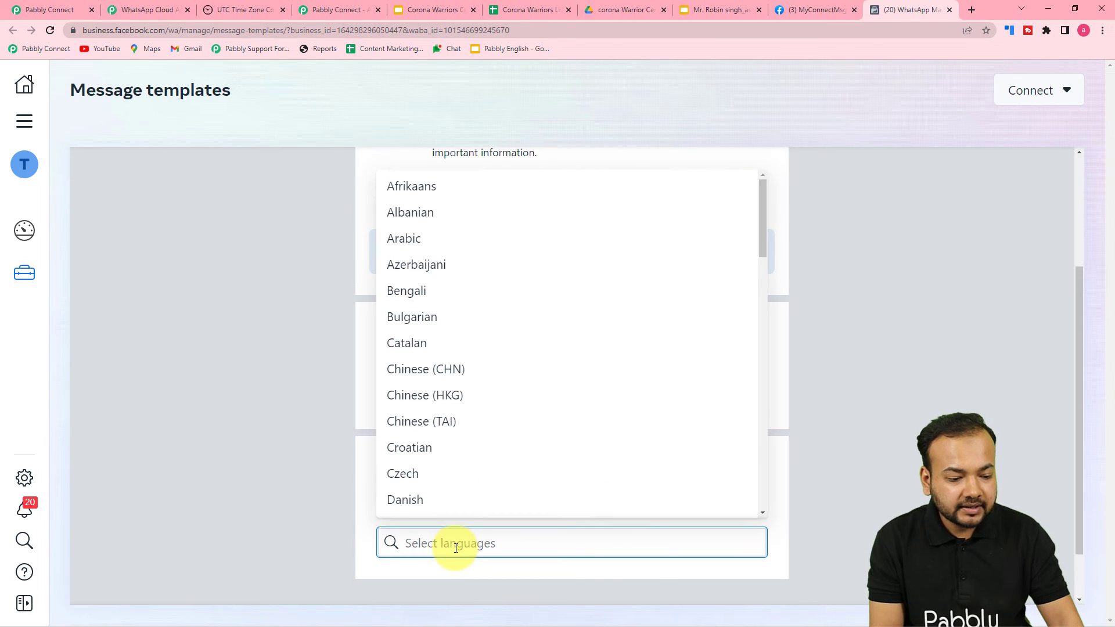
type("e")
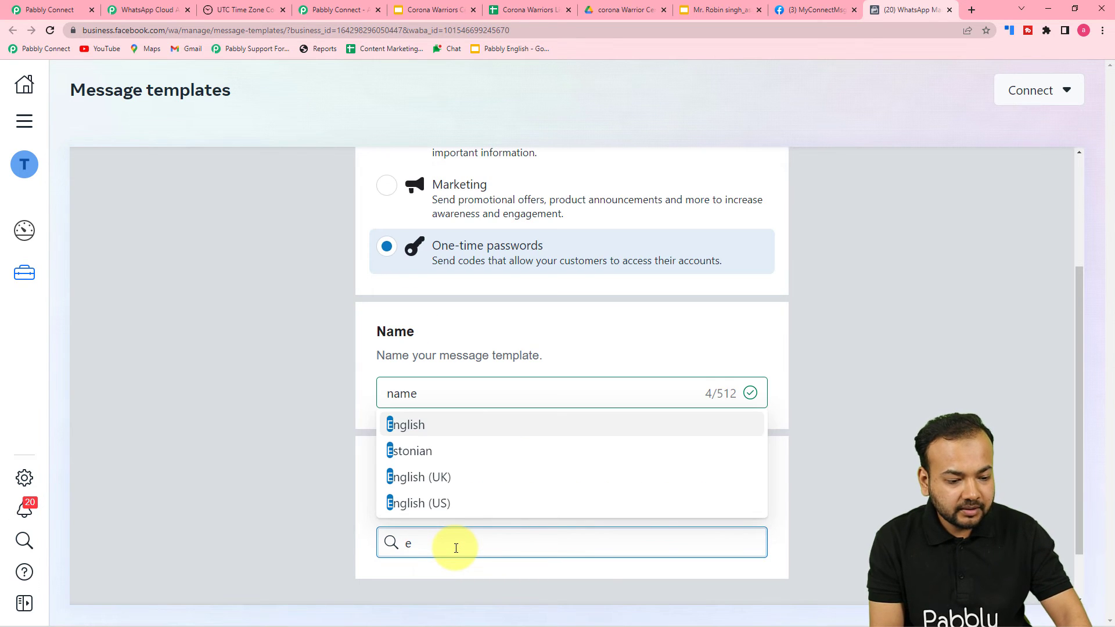
left_click(455, 502)
left_click(886, 485)
scroll(886, 479, "up", 3)
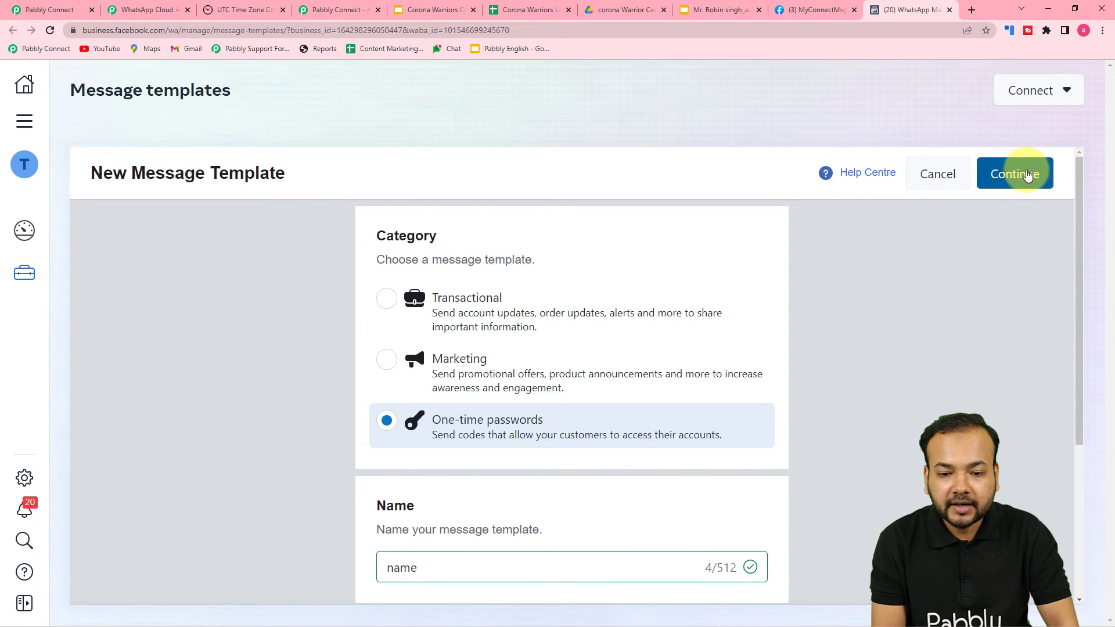
left_click(1027, 175)
- Look over the new template's content sections and set its header type to Media
scroll(725, 307, "down", 1)
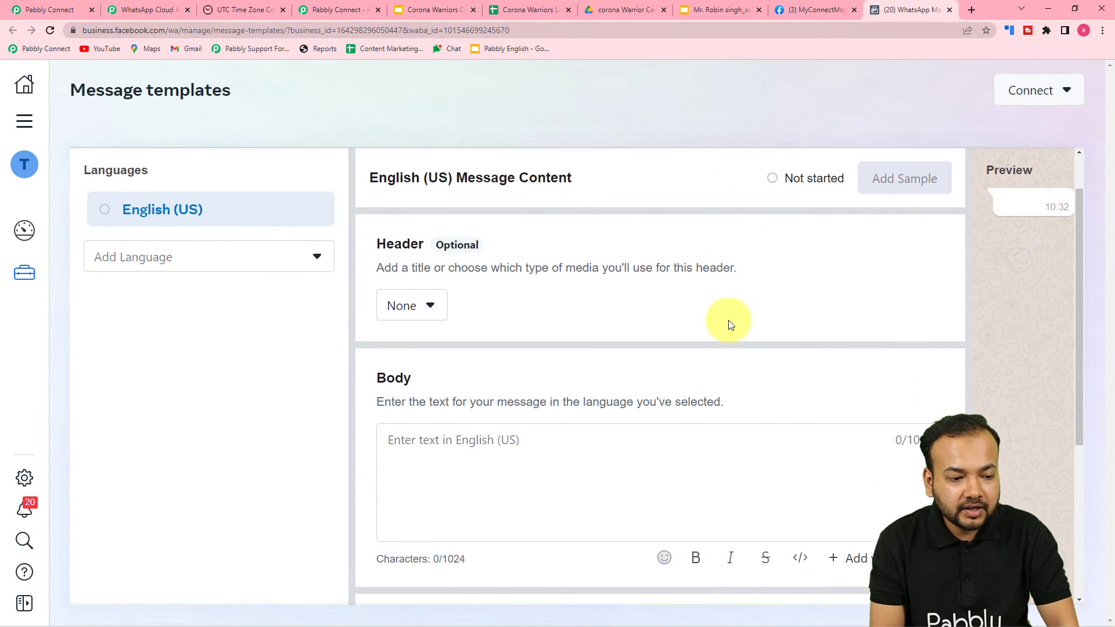
scroll(436, 434, "down", 1)
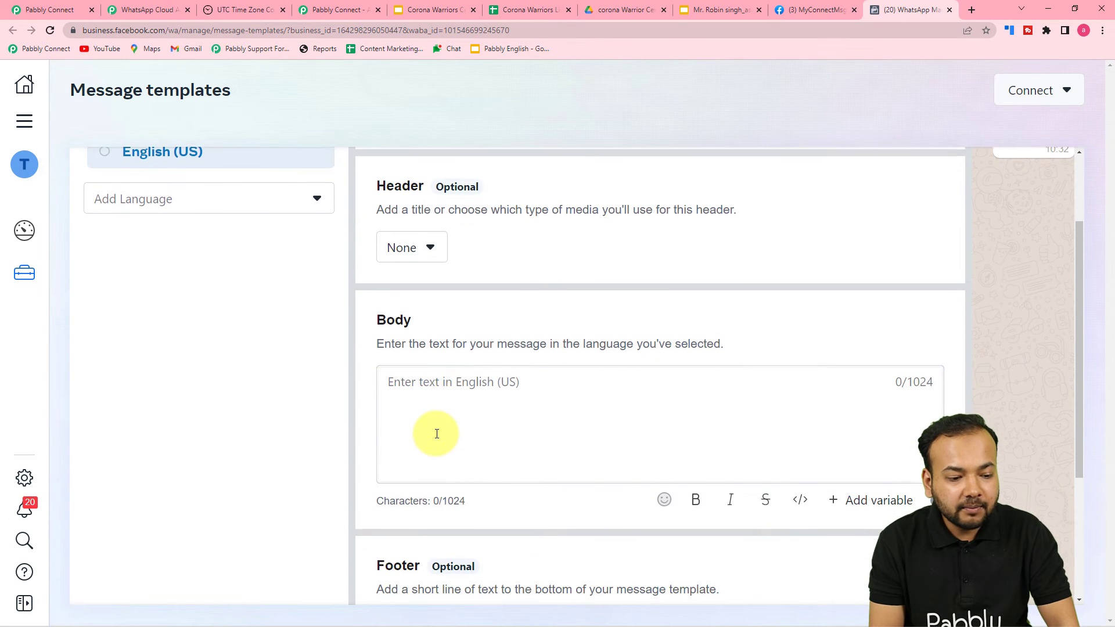
scroll(437, 433, "down", 3)
scroll(433, 451, "up", 5)
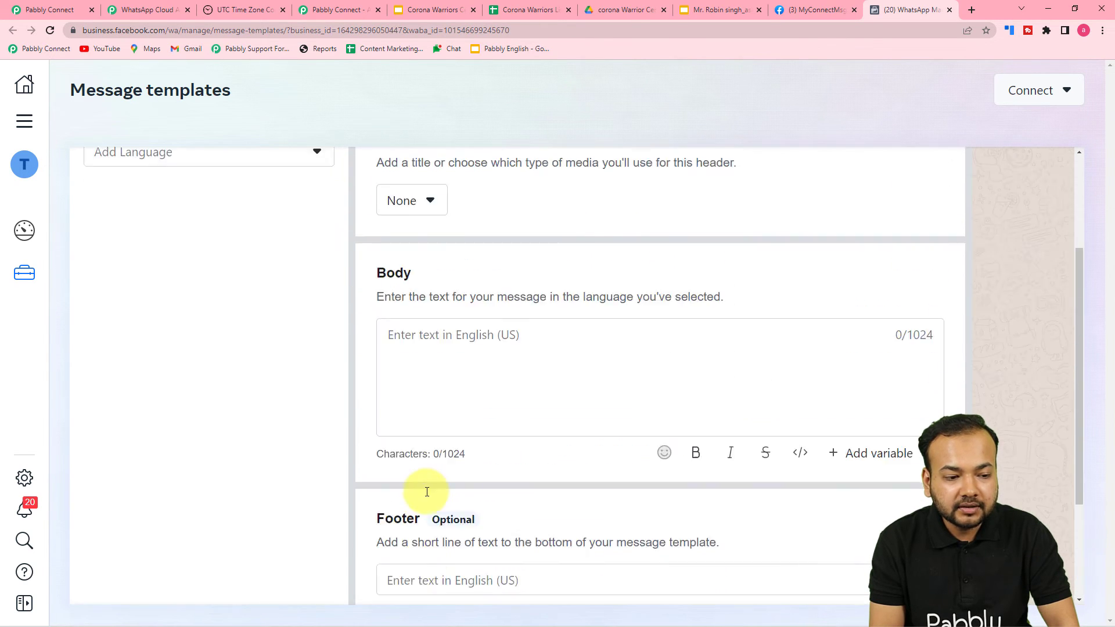
left_click(421, 371)
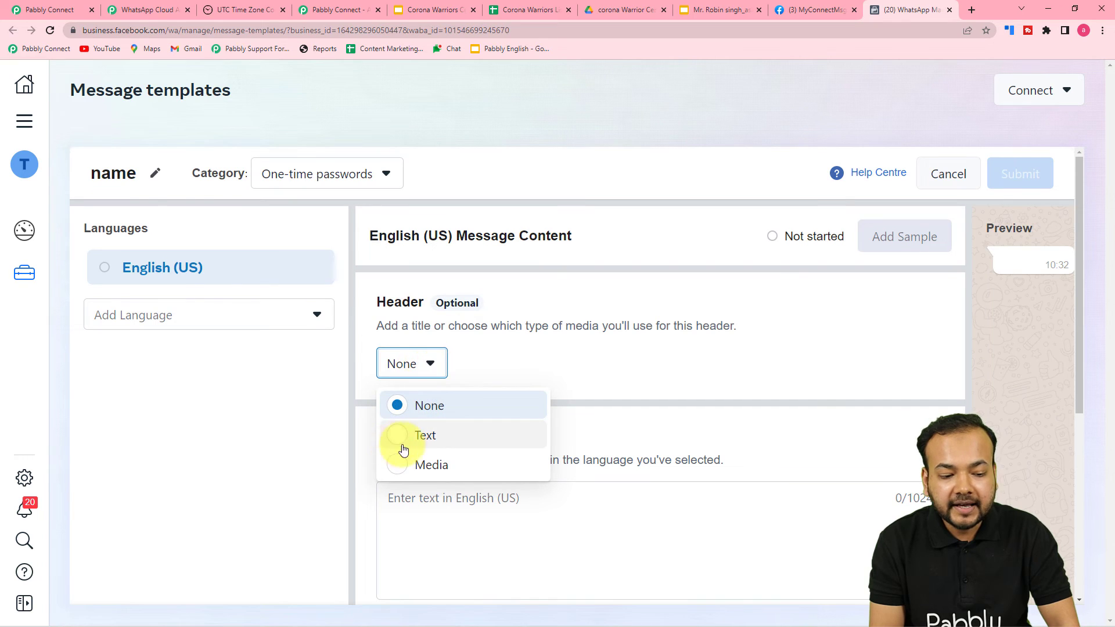
left_click(400, 463)
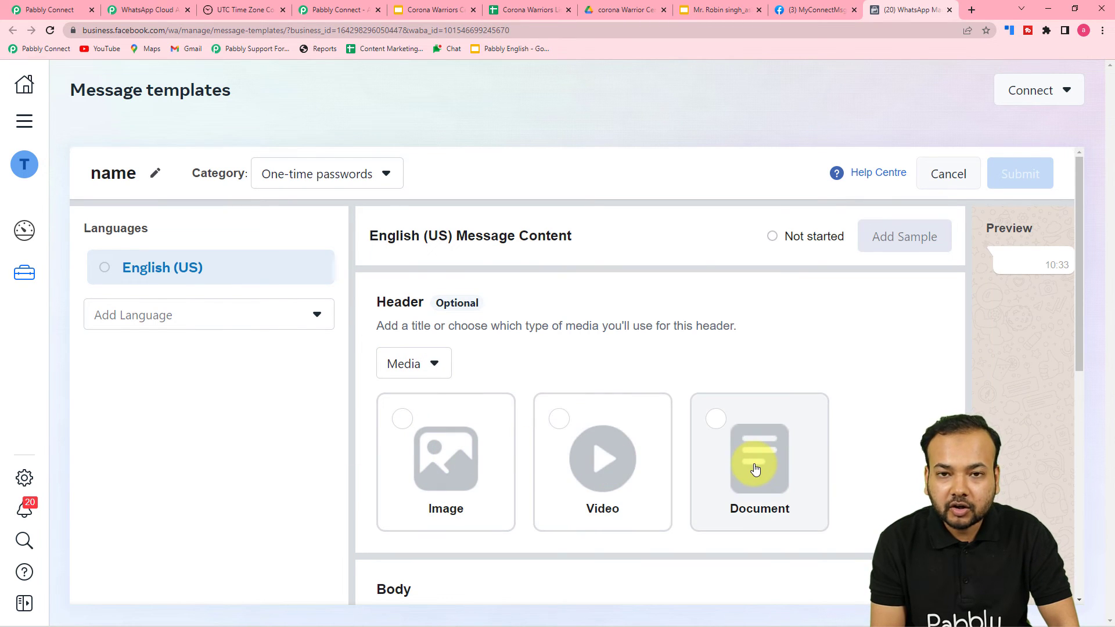
- Enter "Hello {{1}}" with an added variable as the body text, check the remaining sections and discard the draft template
scroll(751, 465, "down", 6)
left_click(576, 326)
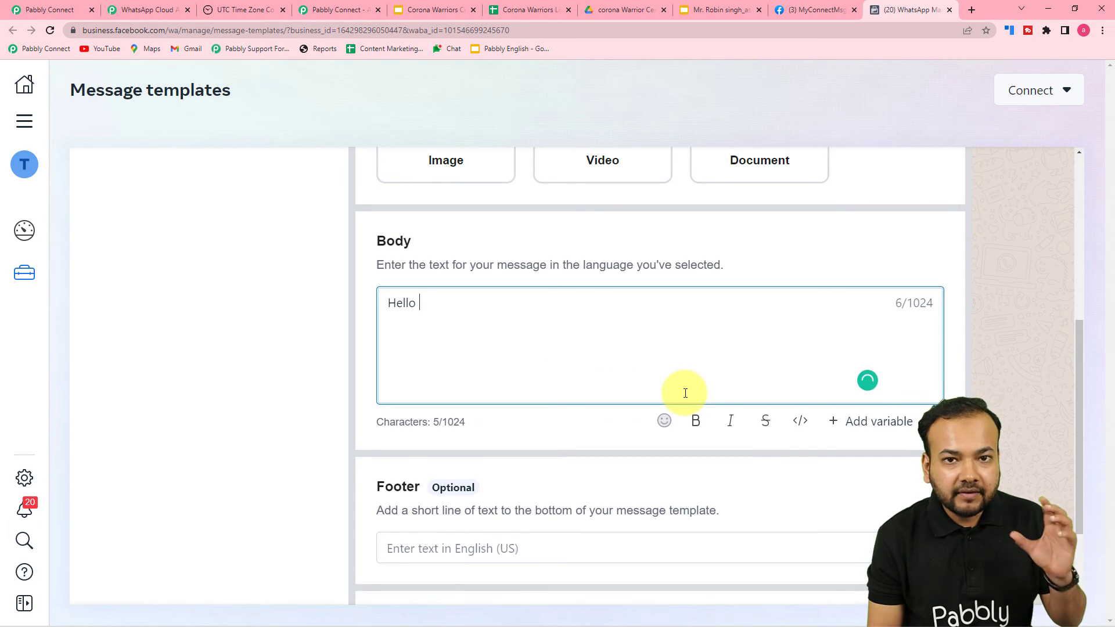
left_click(878, 422)
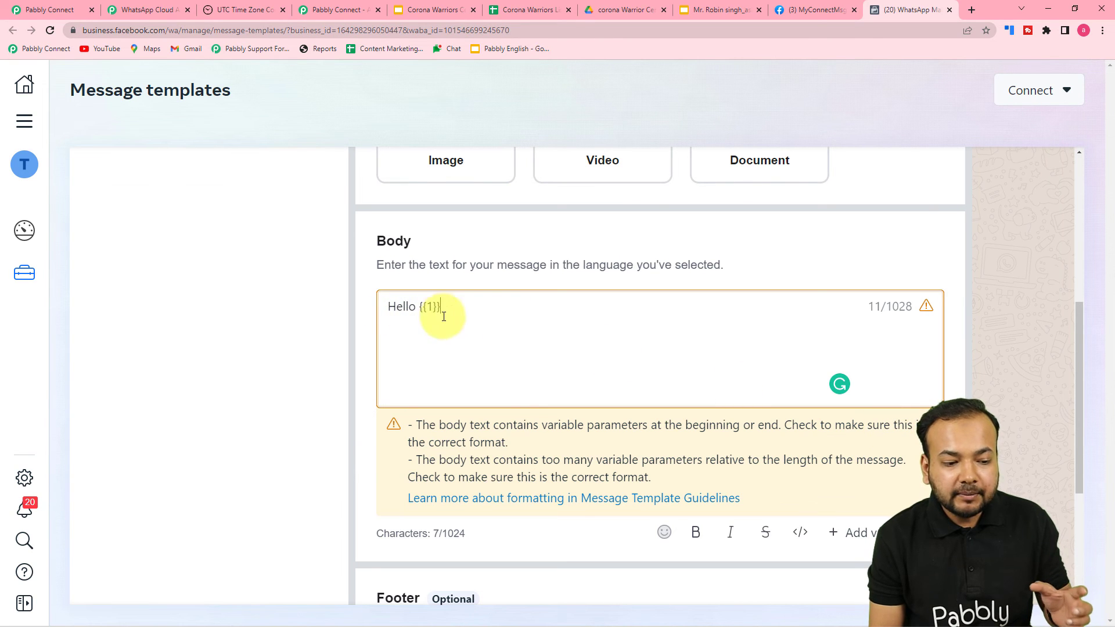
scroll(308, 324, "down", 4)
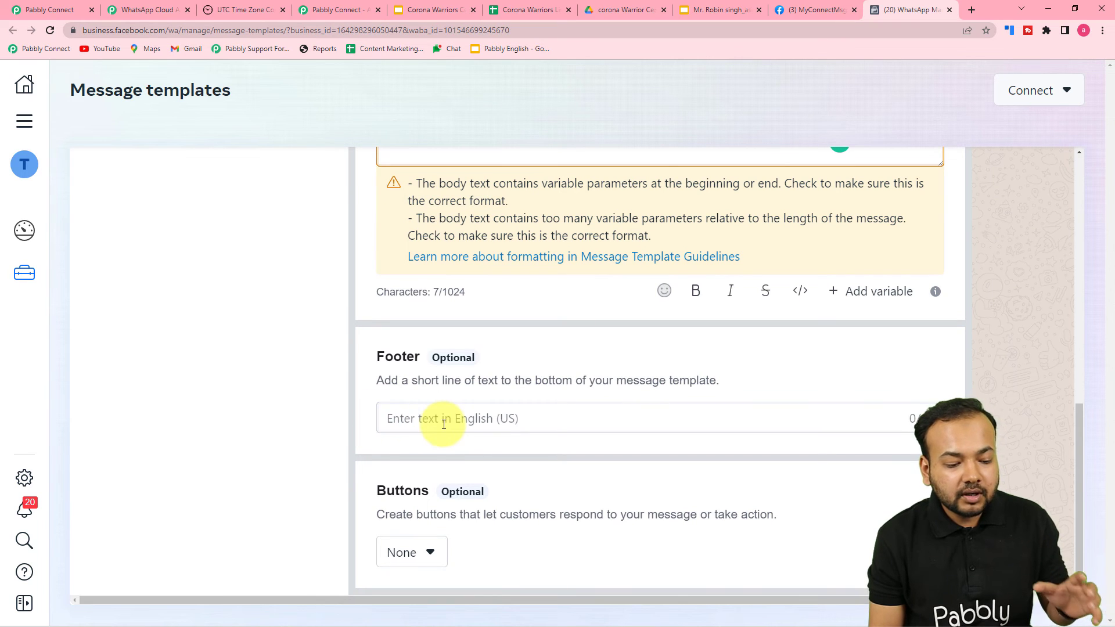
scroll(806, 523, "up", 4)
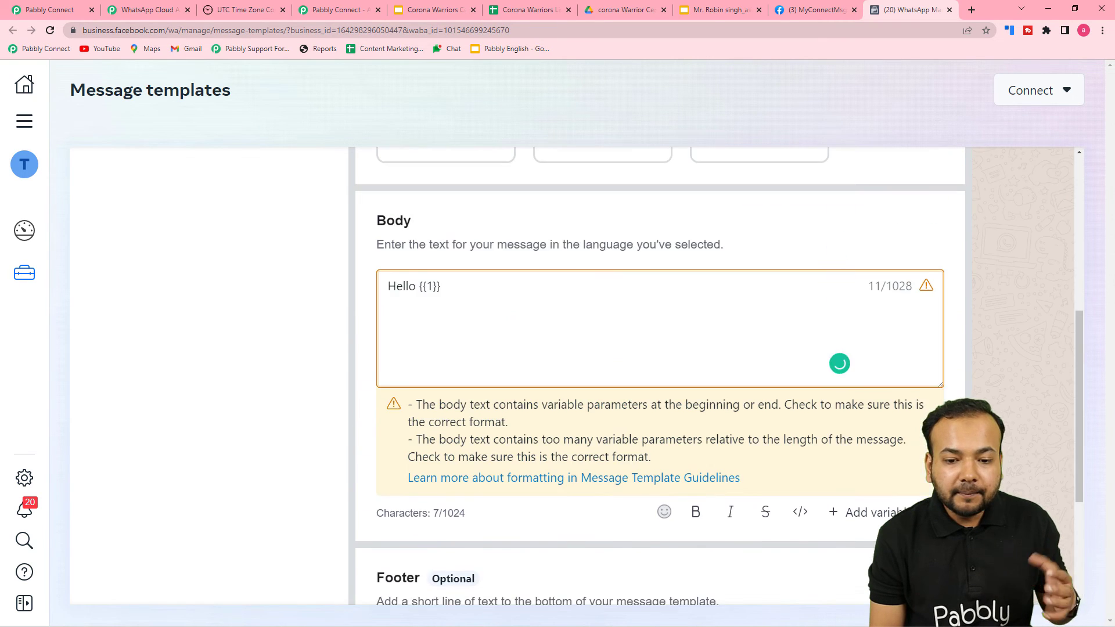
scroll(839, 364, "up", 6)
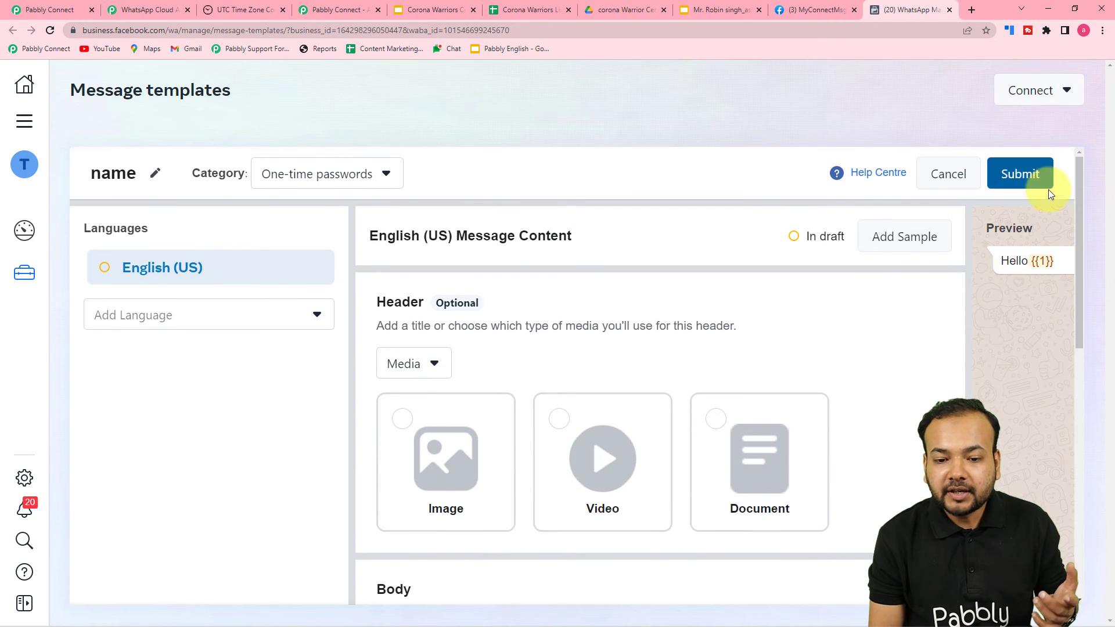
left_click(943, 185)
left_click(704, 316)
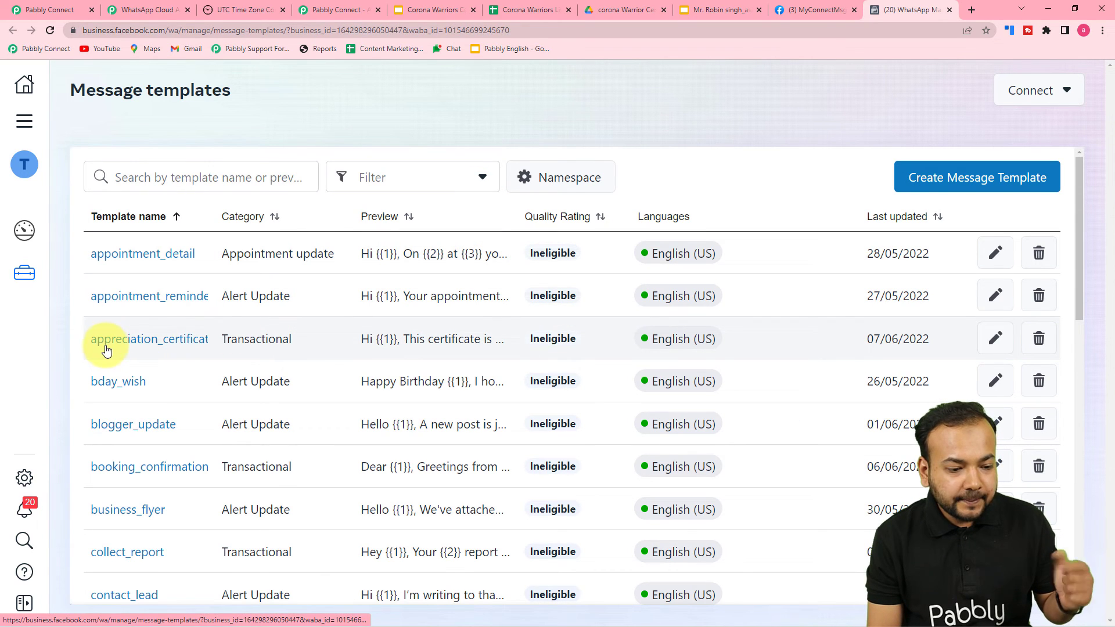
- Return to the Pabbly Connect workflow and select appreciation_certificate as the WhatsApp step's template name
left_click(68, 8)
left_click(331, 224)
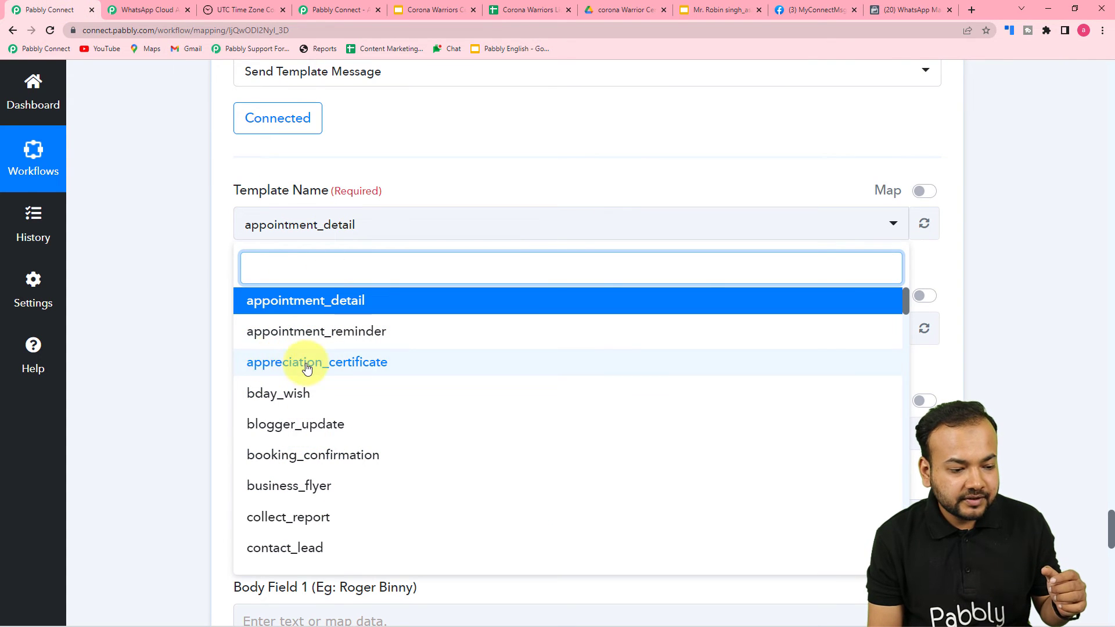
key("Return")
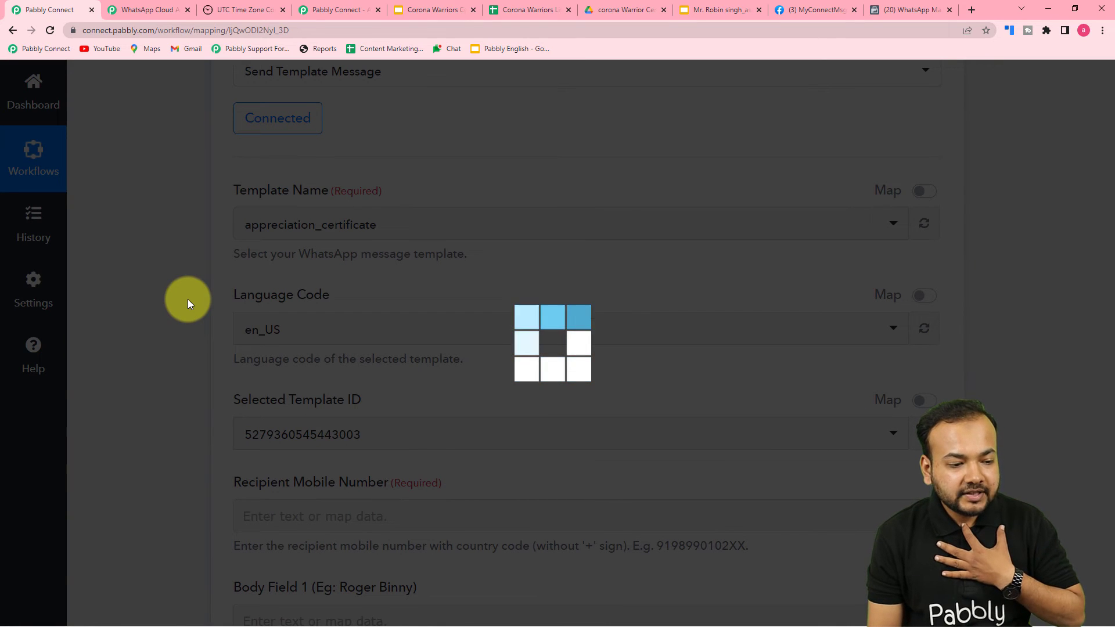
- Examine the WhatsApp step's recipient and template fields, and check the Iterator step's response for the matching recipient data
scroll(348, 294, "down", 3)
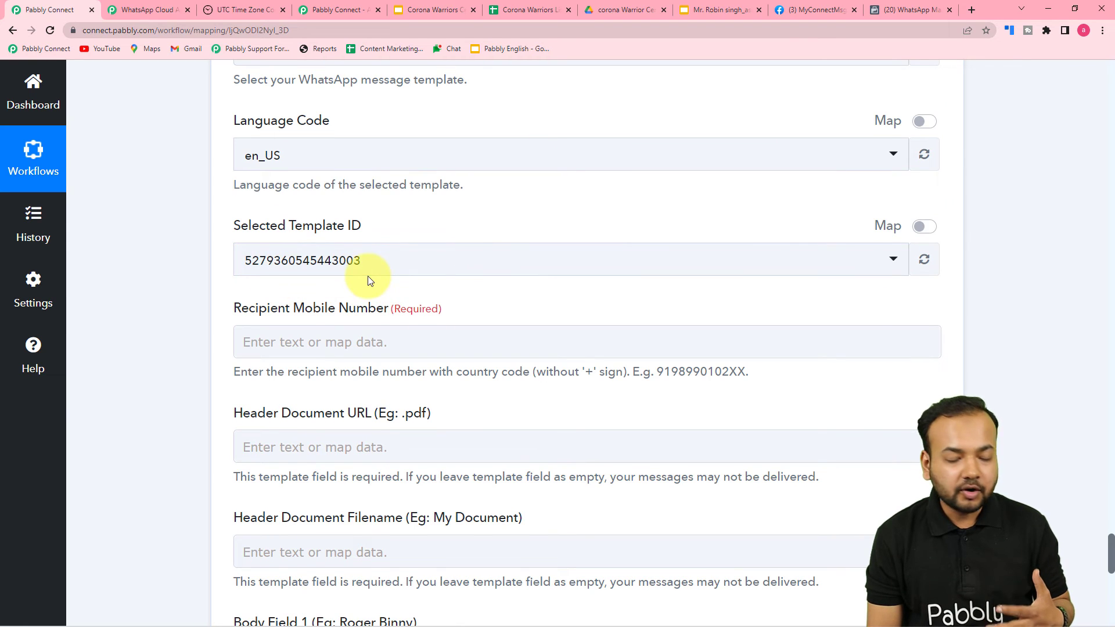
scroll(368, 278, "down", 3)
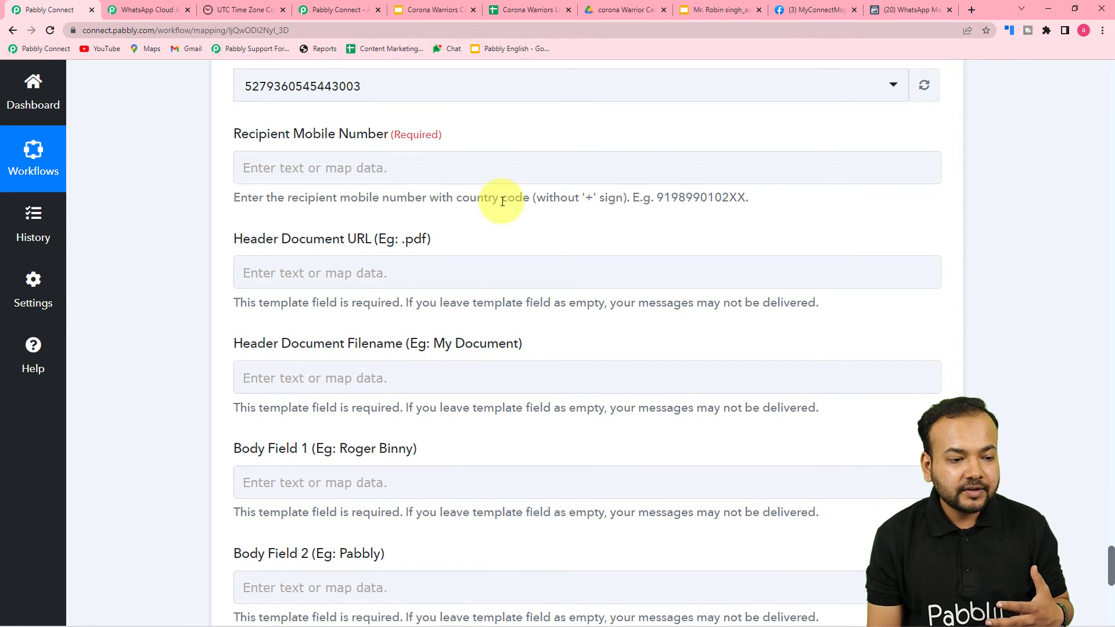
left_click(458, 176)
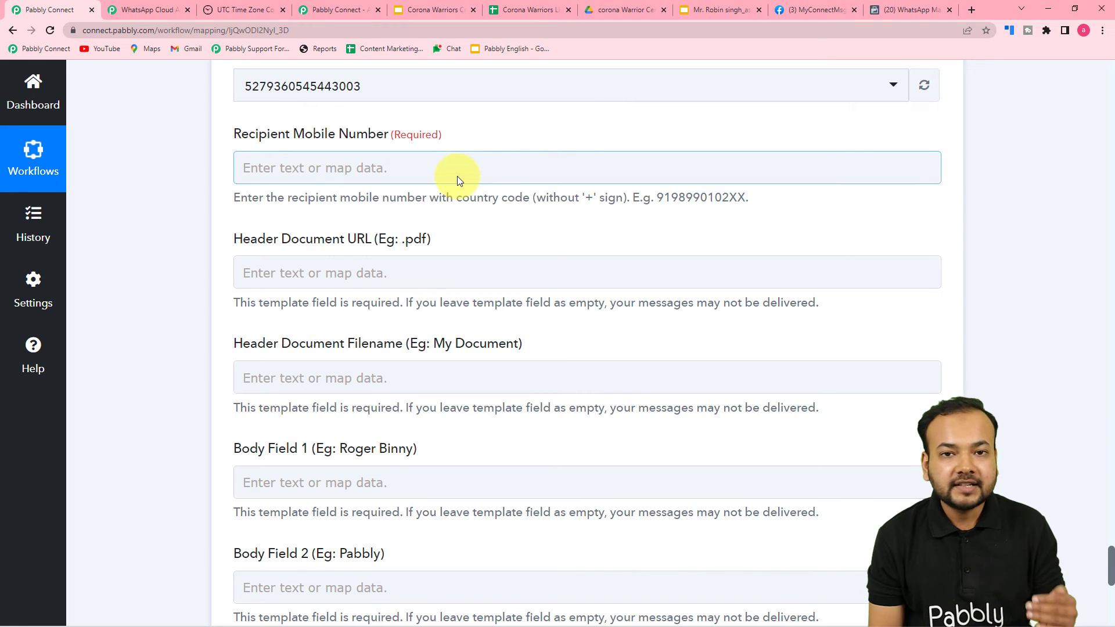
left_click(482, 254)
scroll(1084, 361, "up", 3)
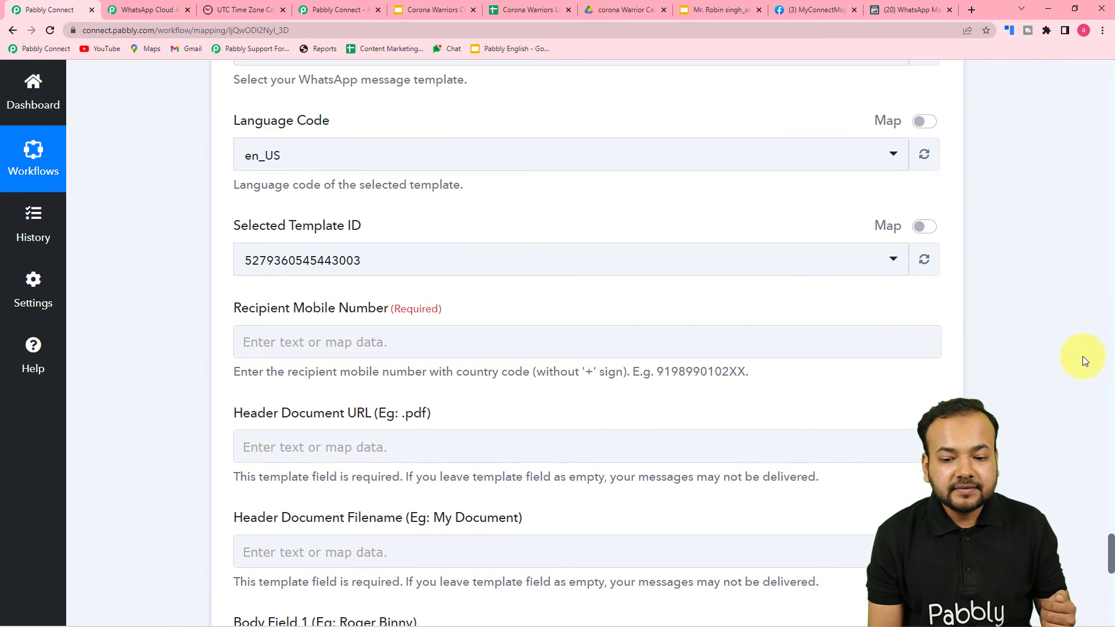
left_click_drag(1110, 541, 1110, 247)
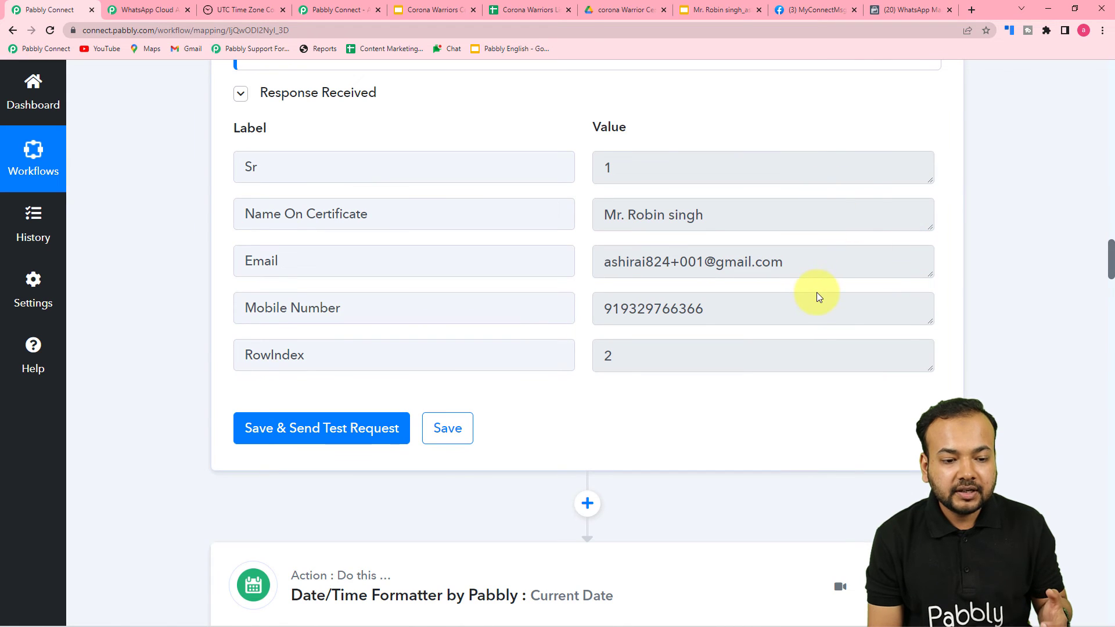
scroll(817, 293, "up", 3)
scroll(709, 339, "up", 2)
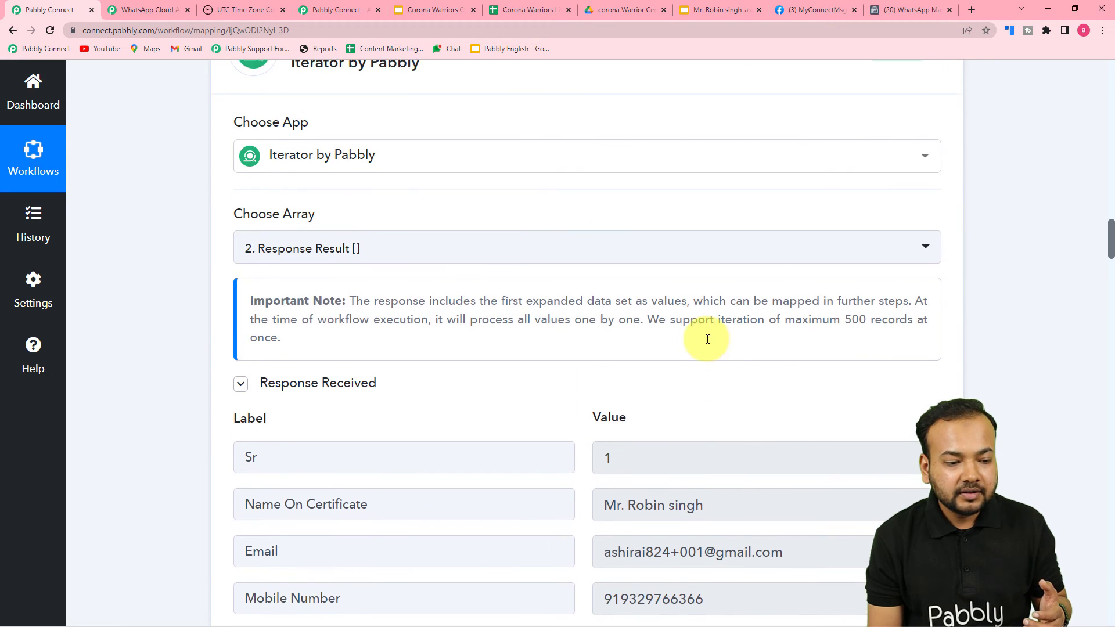
scroll(707, 337, "down", 5)
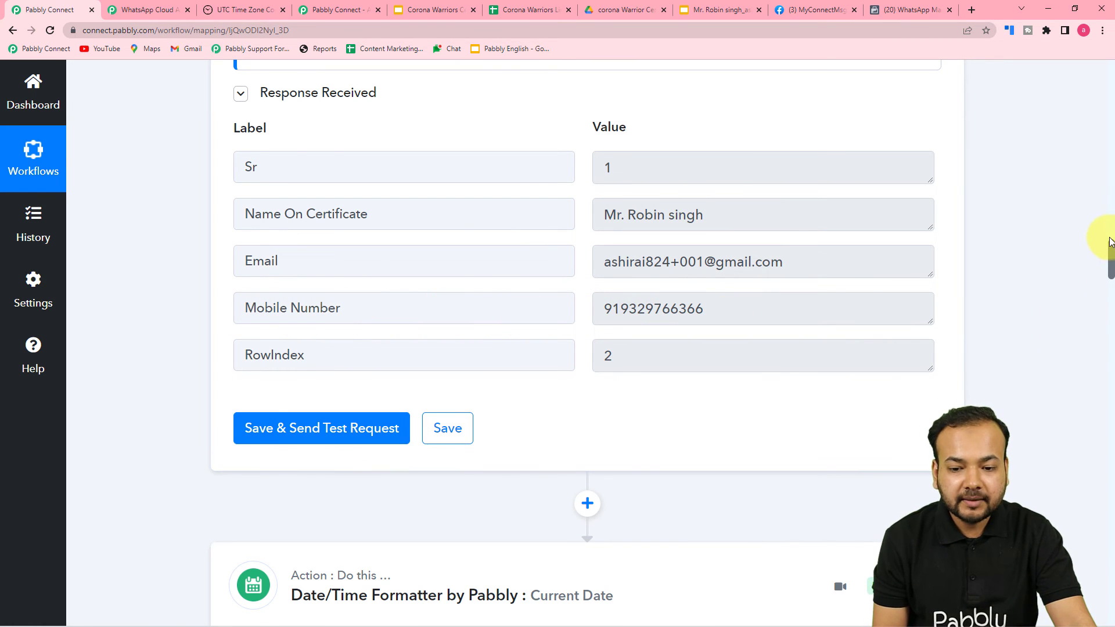
left_click_drag(1110, 252, 1065, 534)
scroll(846, 399, "down", 3)
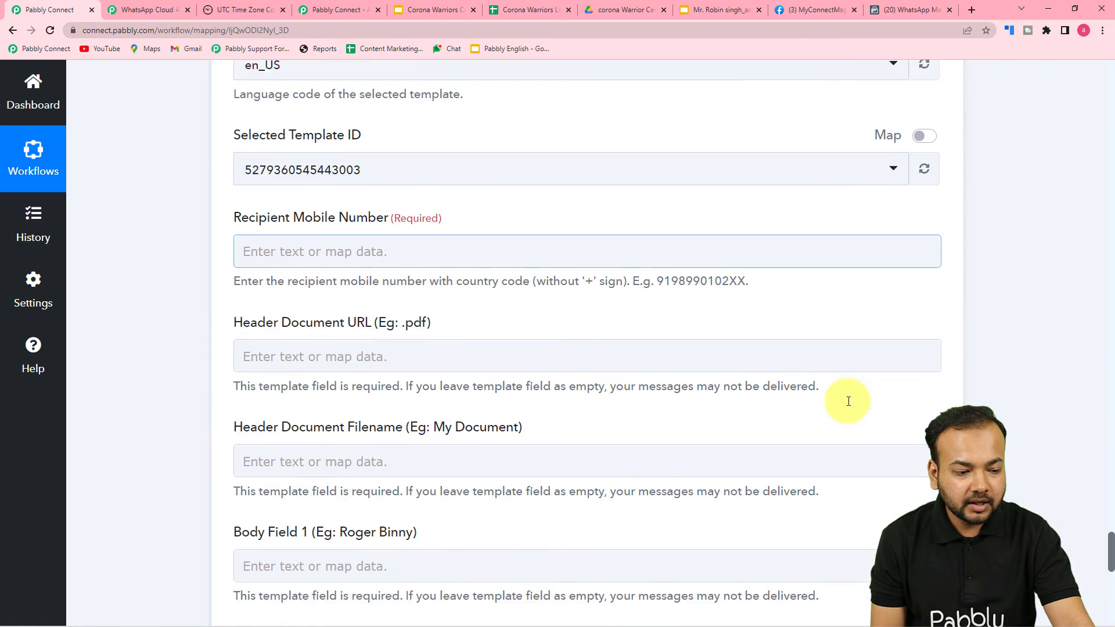
- Map the Recipient Mobile Number to the Mobile Number value from the Iterator by Pabbly step
left_click(368, 220)
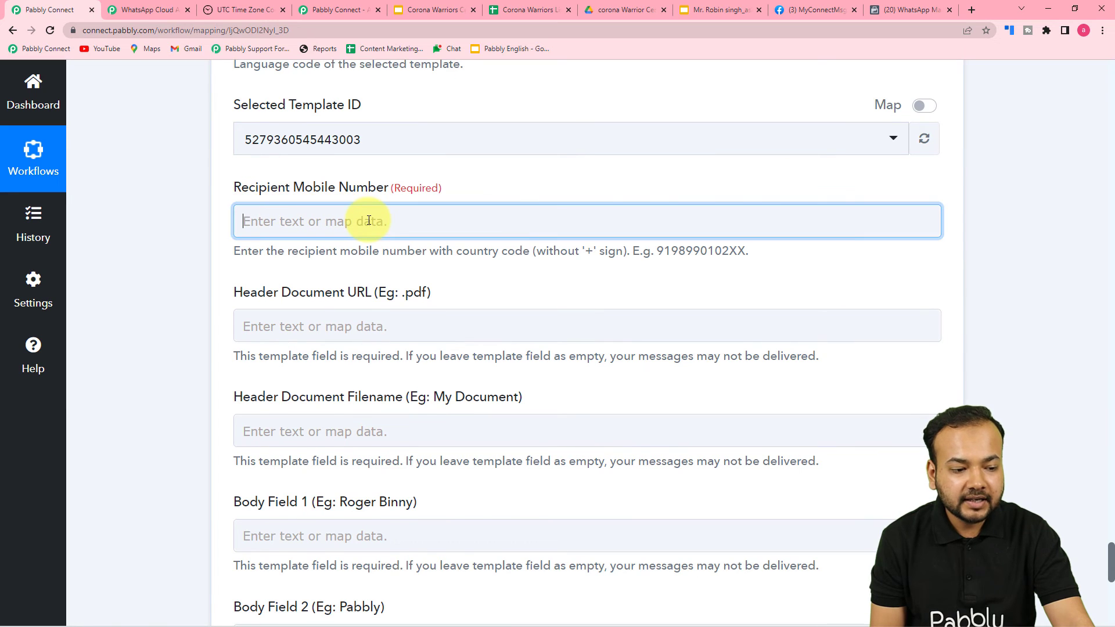
scroll(368, 220, "down", 3)
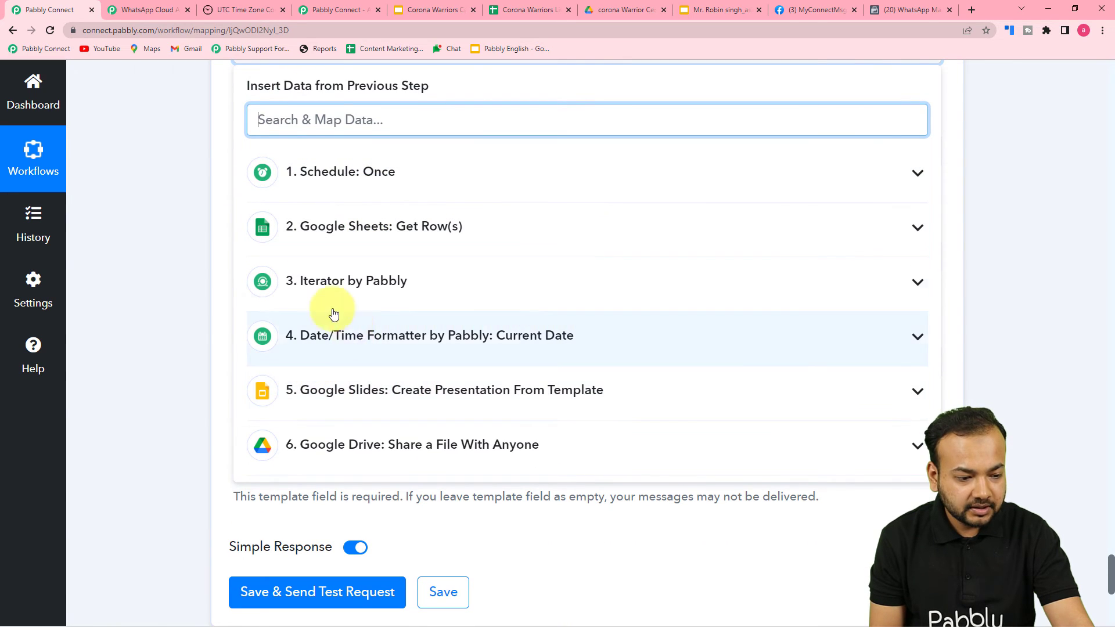
left_click(333, 287)
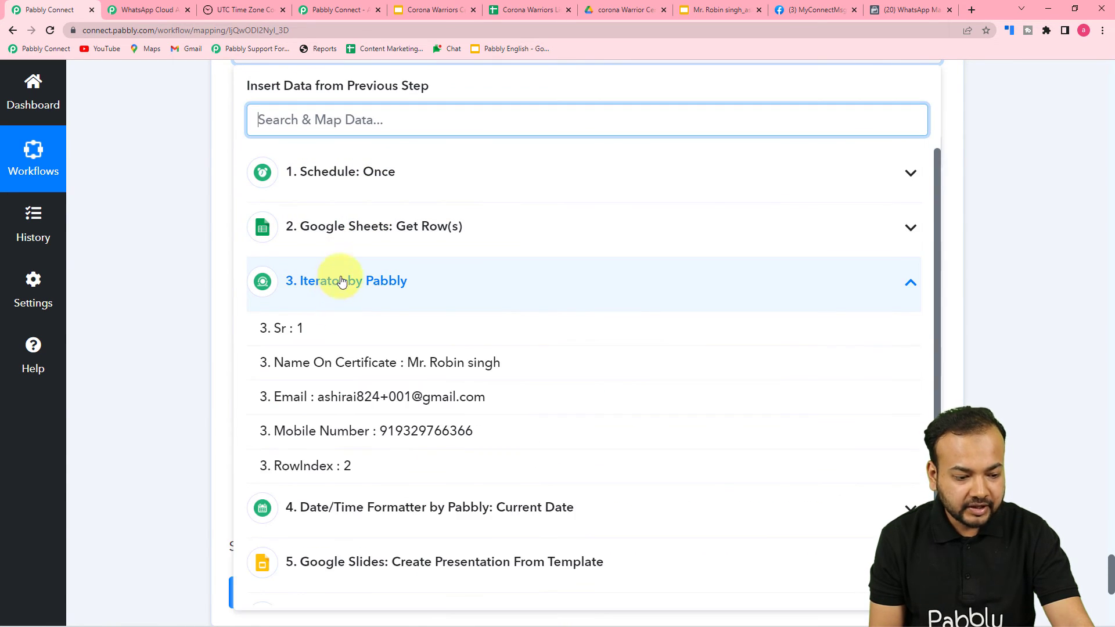
left_click(334, 431)
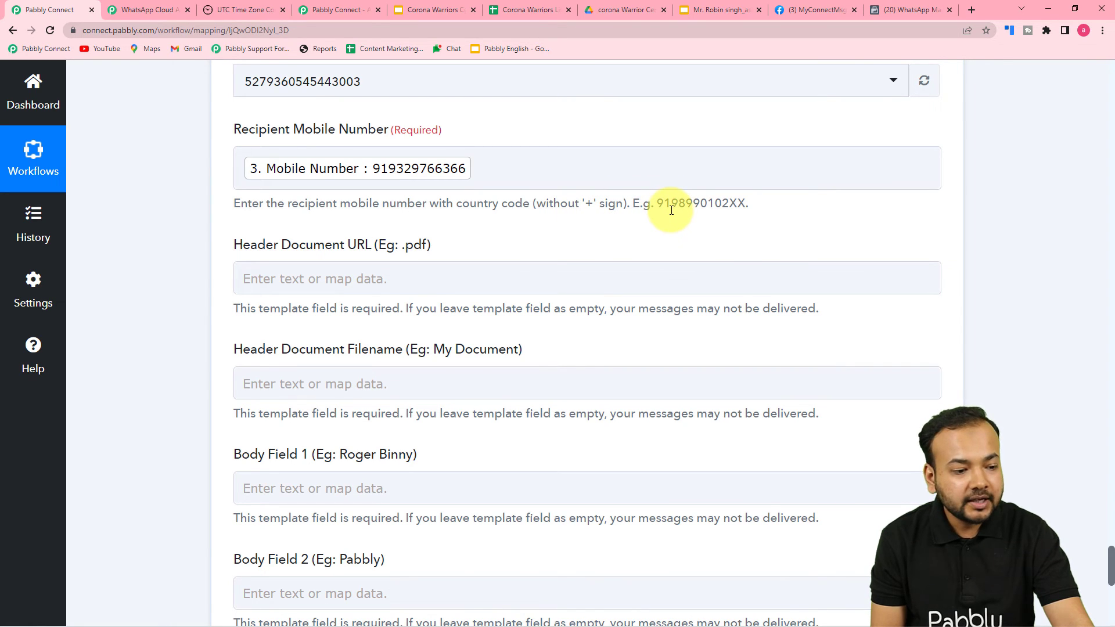
- Map the Header Document URL to the Res2 ExportLinks Application/pdf value from the Google Drive: Share a File With Anyone step
scroll(671, 211, "down", 1)
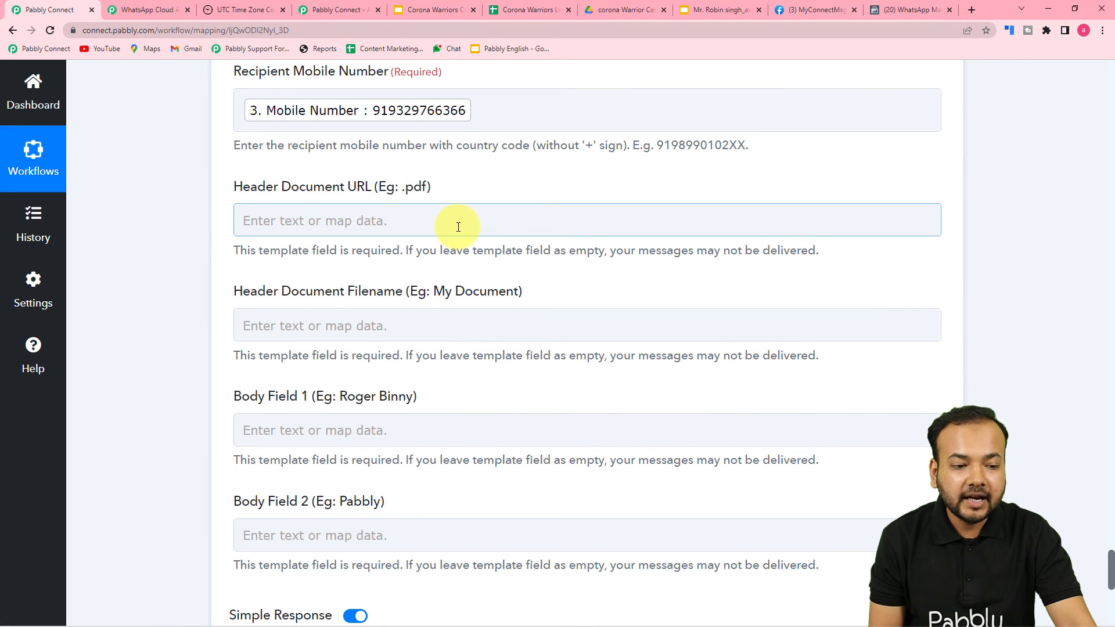
scroll(458, 226, "up", 13)
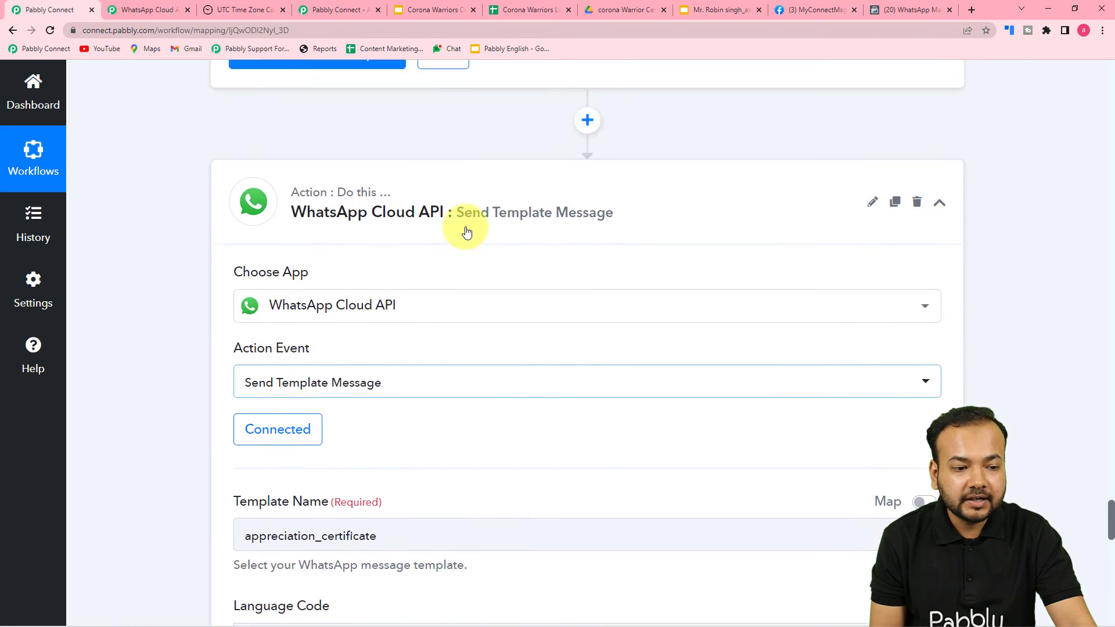
scroll(467, 232, "up", 8)
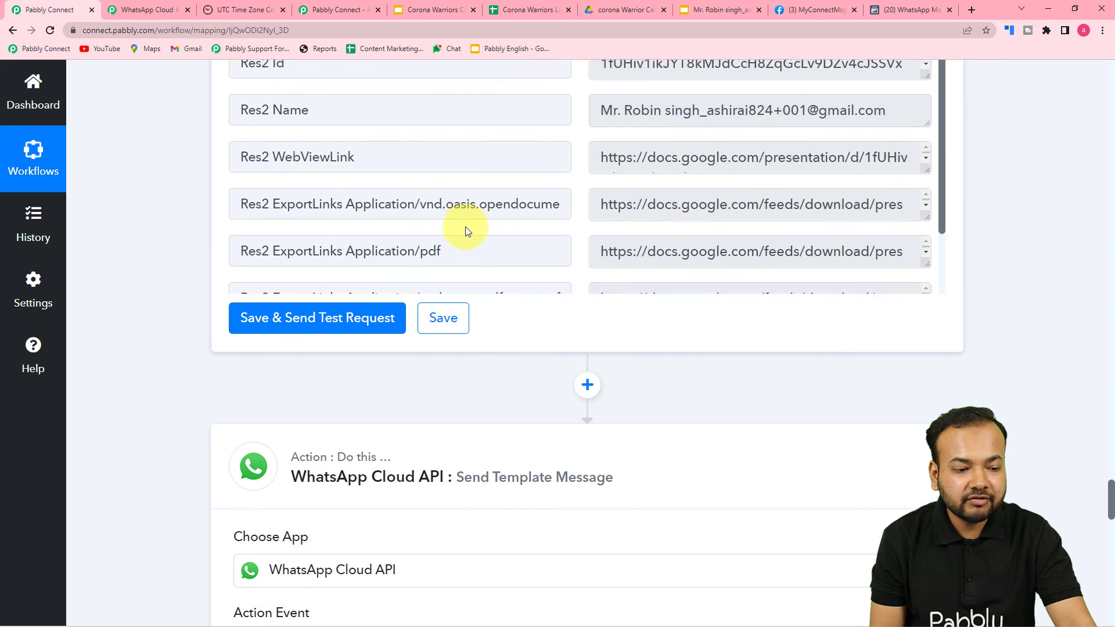
scroll(465, 231, "down", 2)
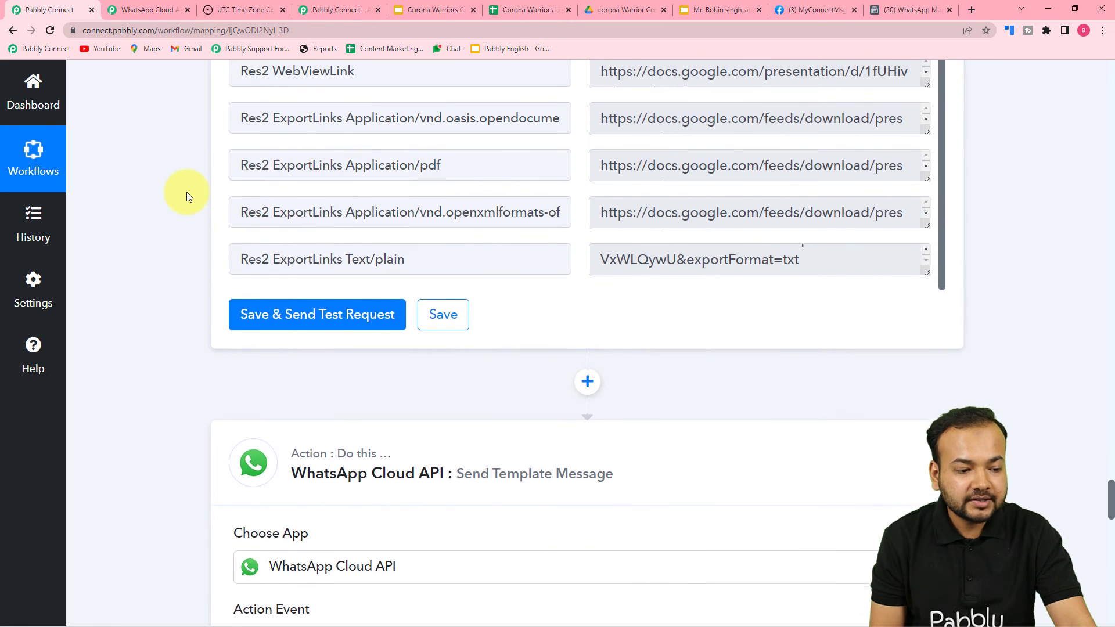
scroll(186, 194, "down", 8)
scroll(187, 194, "down", 8)
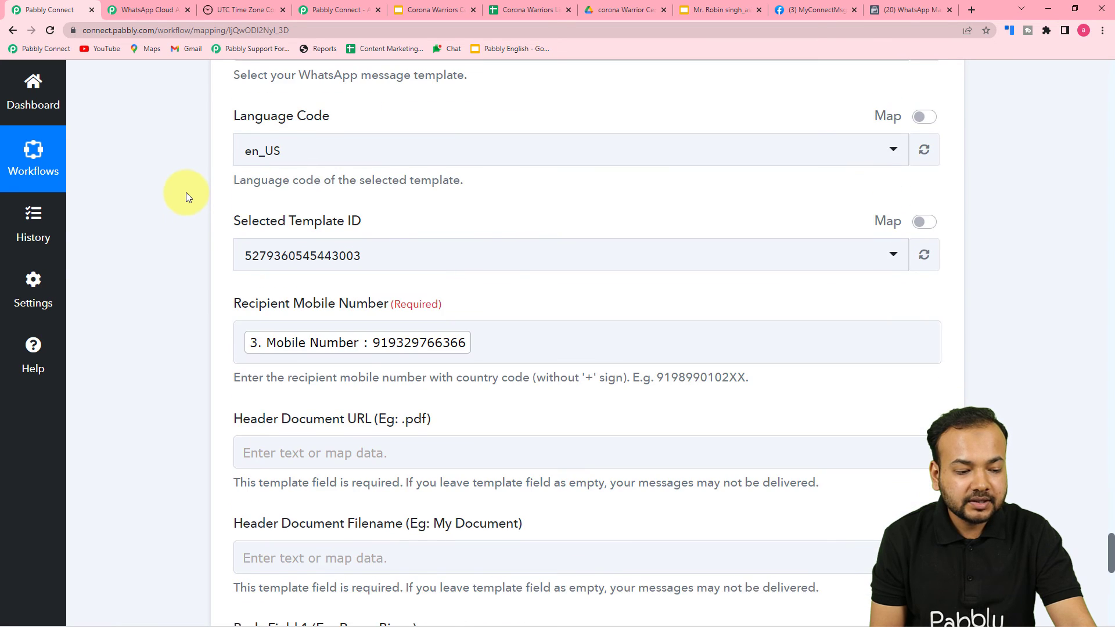
left_click(332, 169)
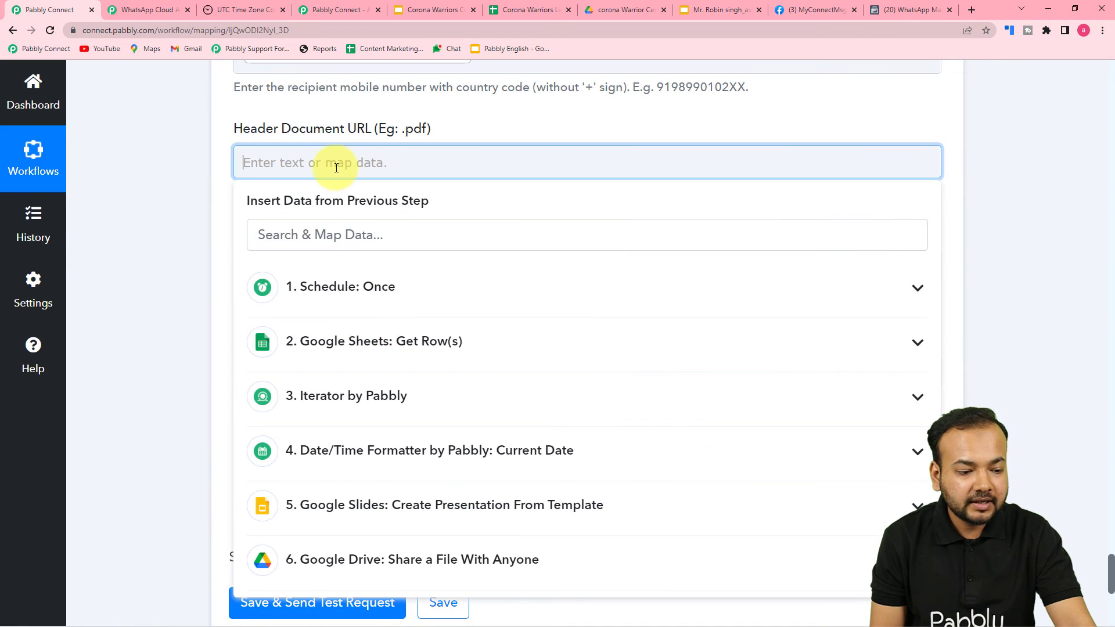
scroll(331, 285, "down", 3)
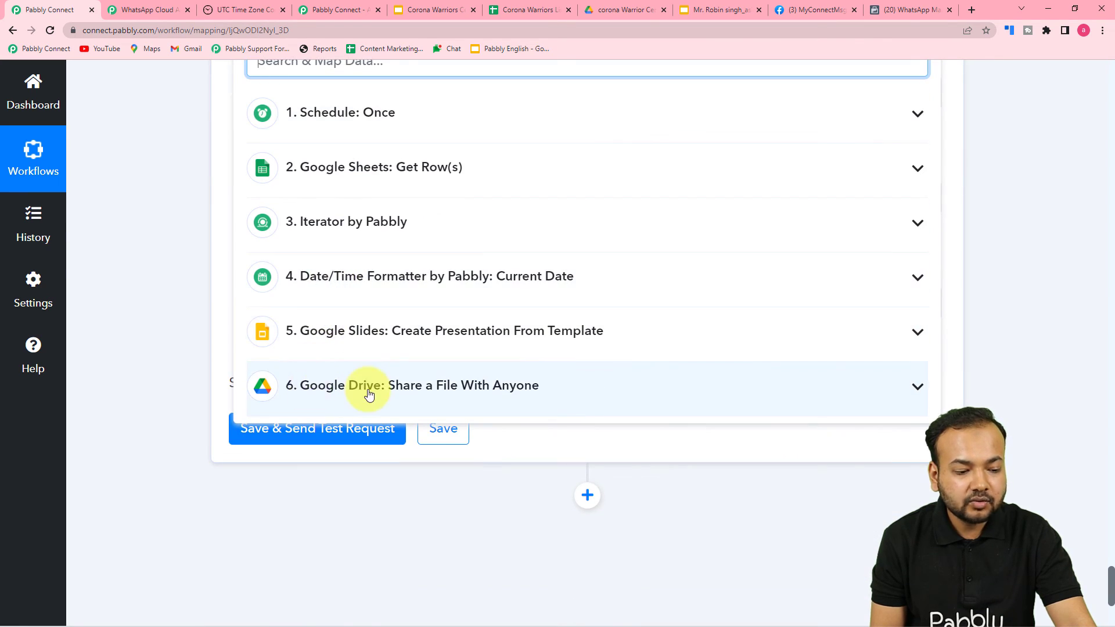
left_click(369, 394)
scroll(456, 440, "down", 4)
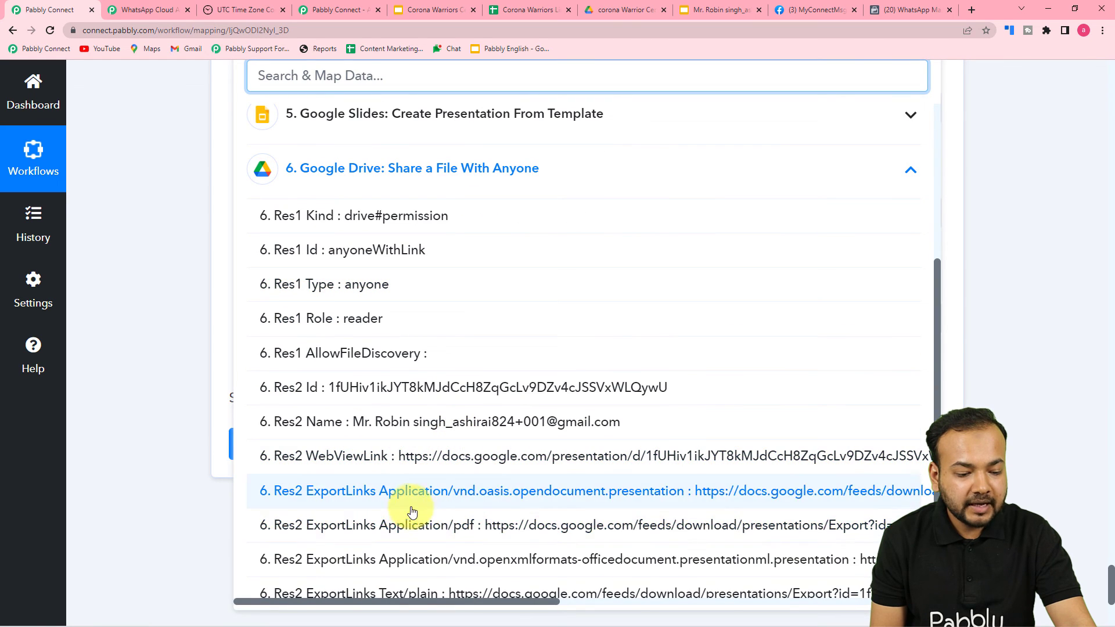
left_click(228, 348)
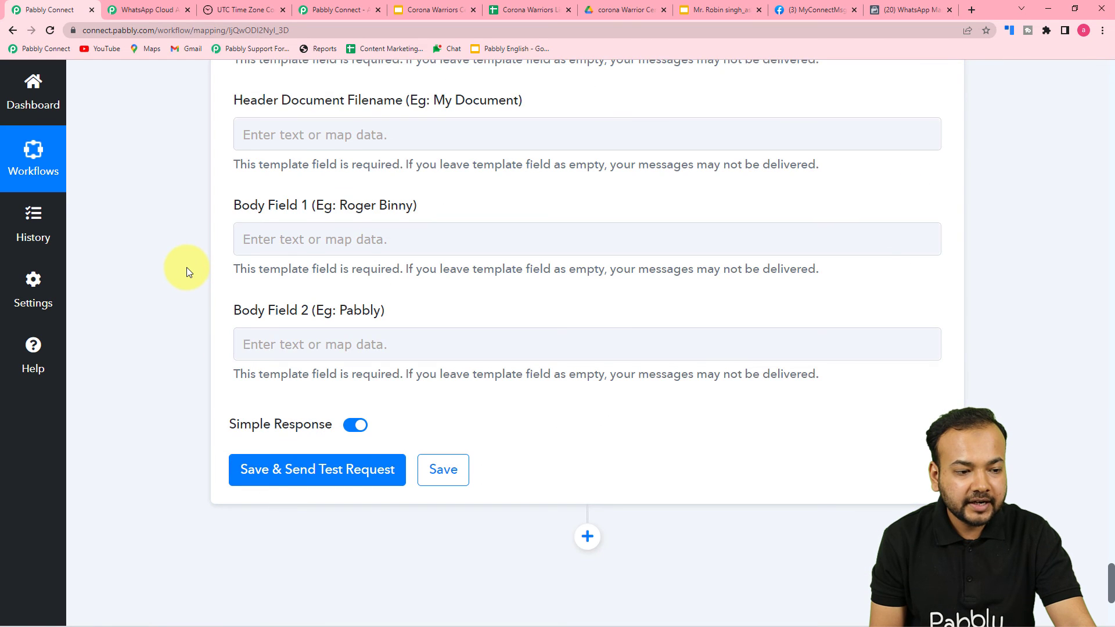
scroll(187, 267, "up", 3)
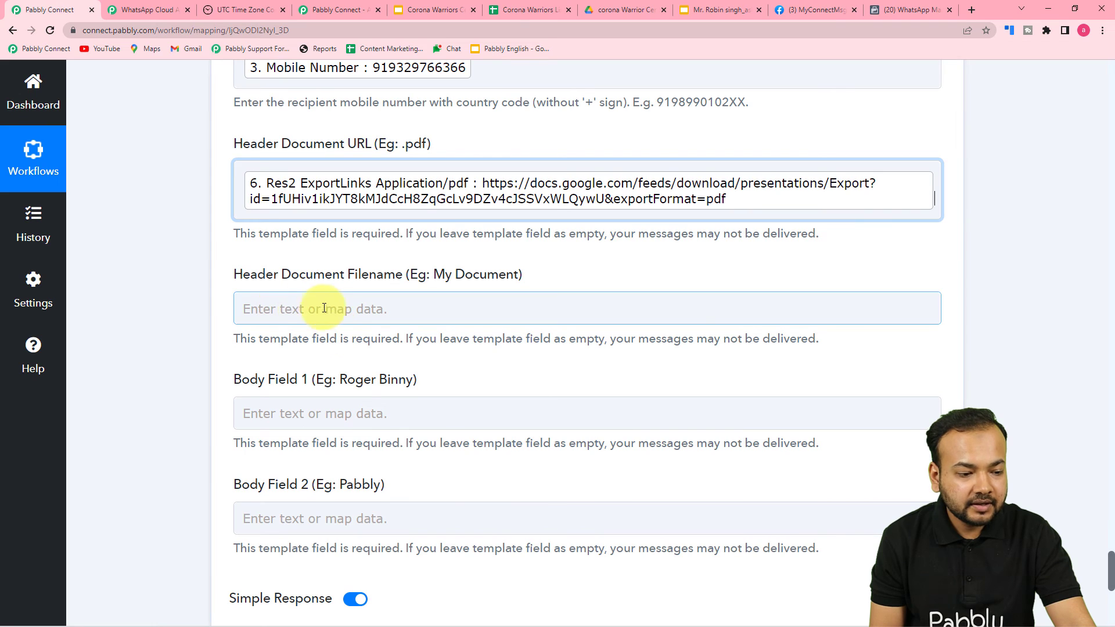
- Map the Header Document Filename to the Res2 Name value from the Google Drive: Share a File With Anyone step
scroll(333, 306, "down", 2)
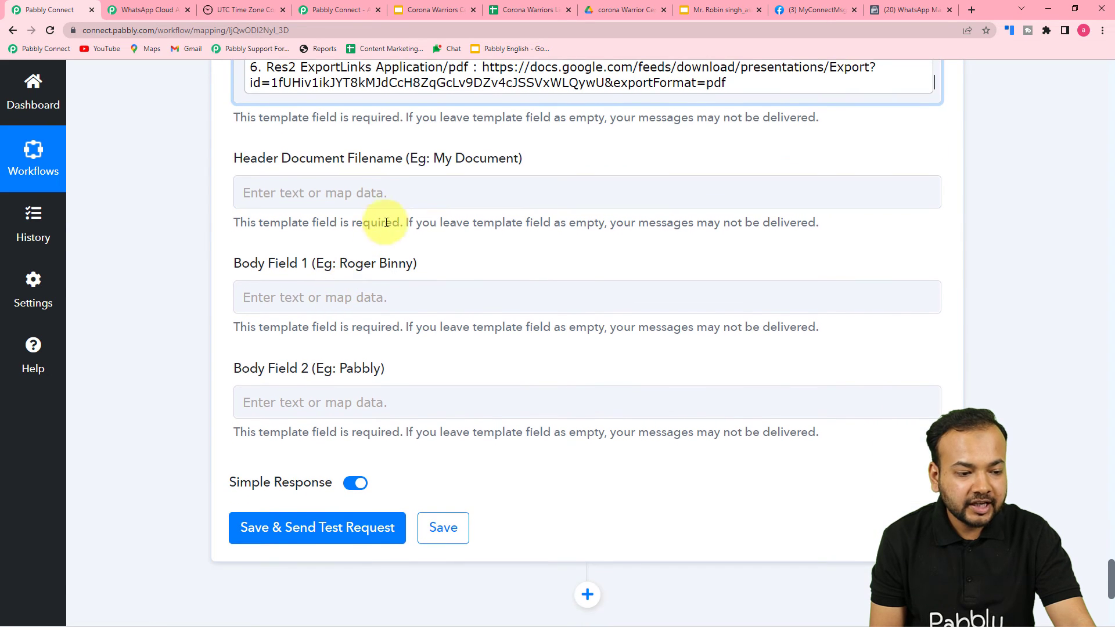
left_click(393, 195)
scroll(392, 400, "down", 1)
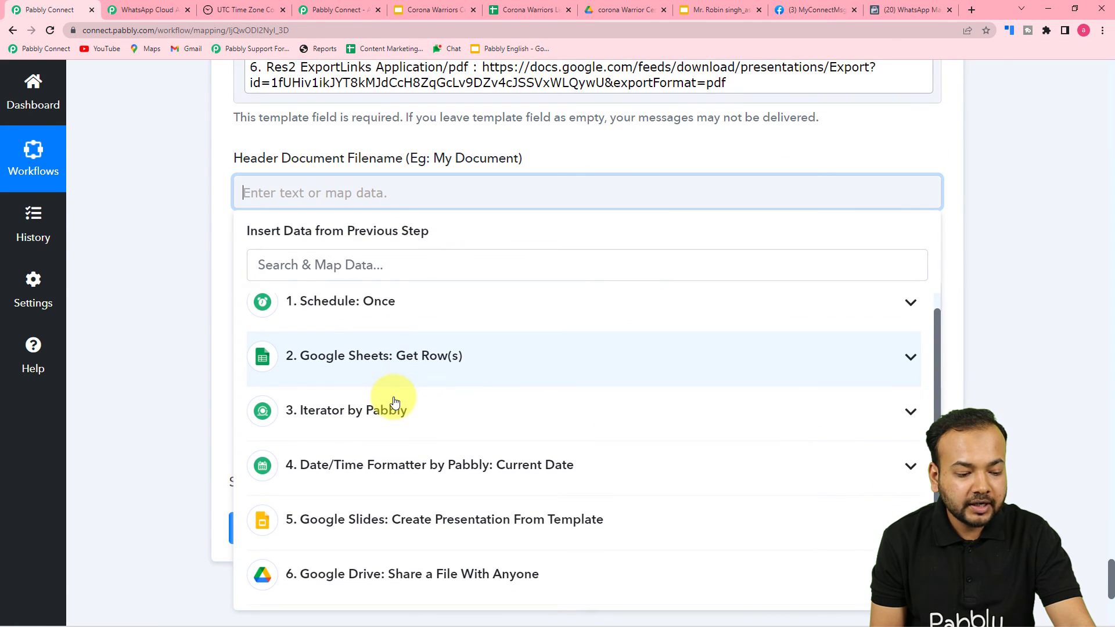
scroll(150, 349, "down", 5)
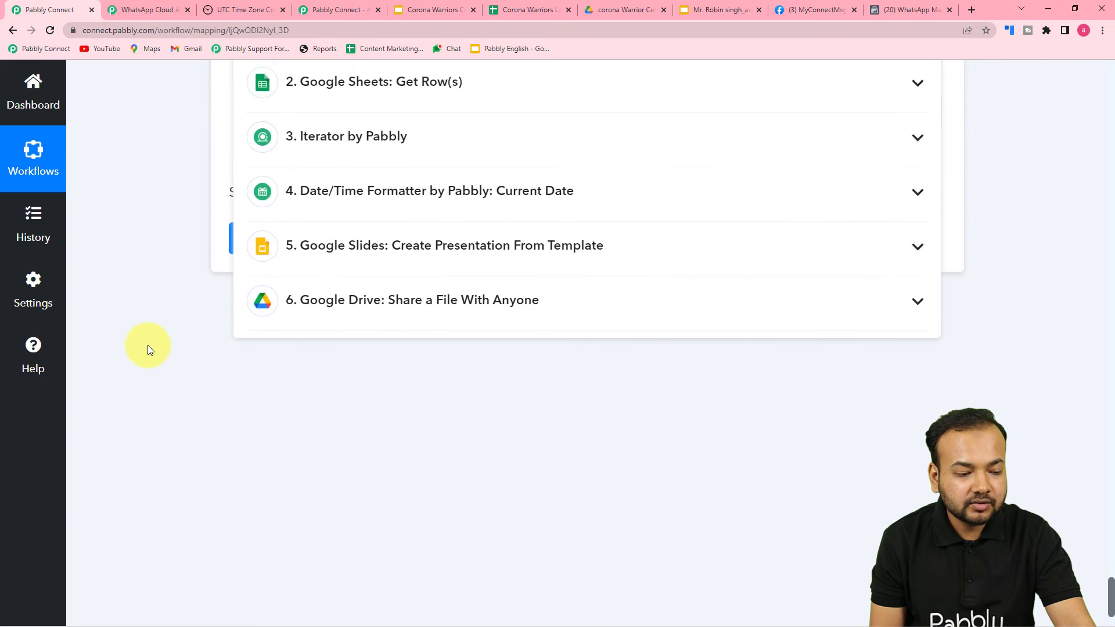
scroll(337, 248, "up", 6)
scroll(385, 413, "down", 10)
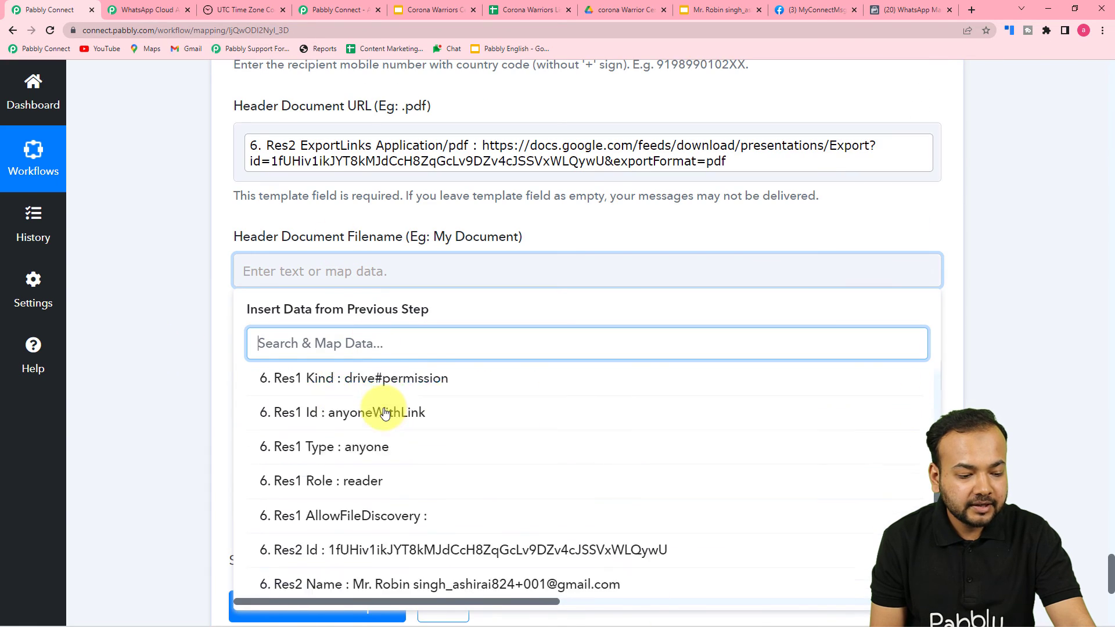
scroll(384, 412, "down", 1)
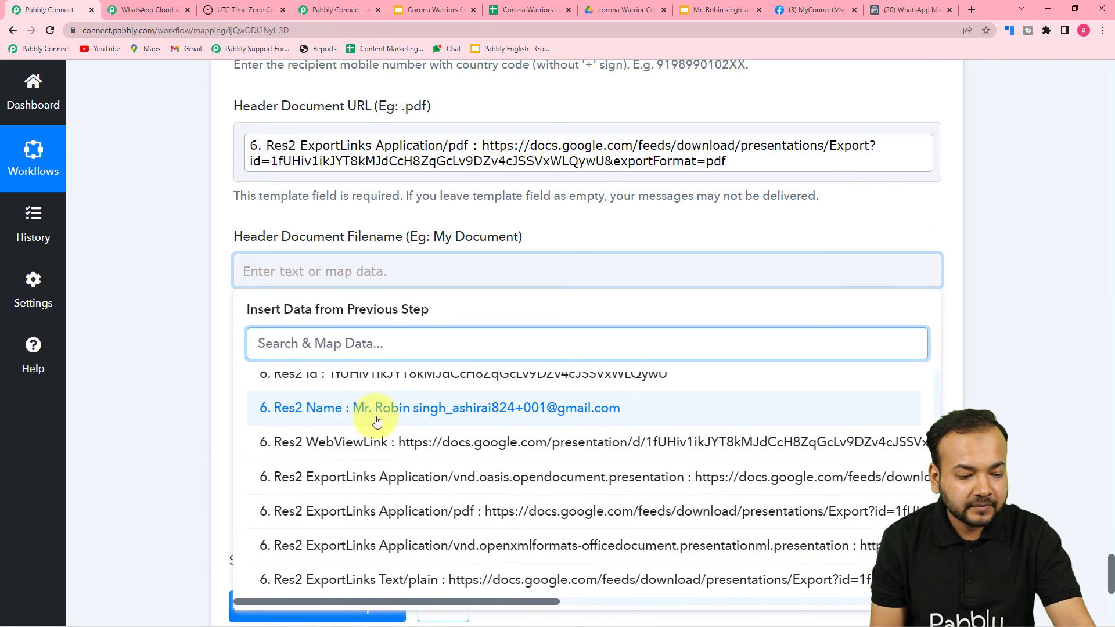
left_click(294, 406)
scroll(155, 282, "down", 3)
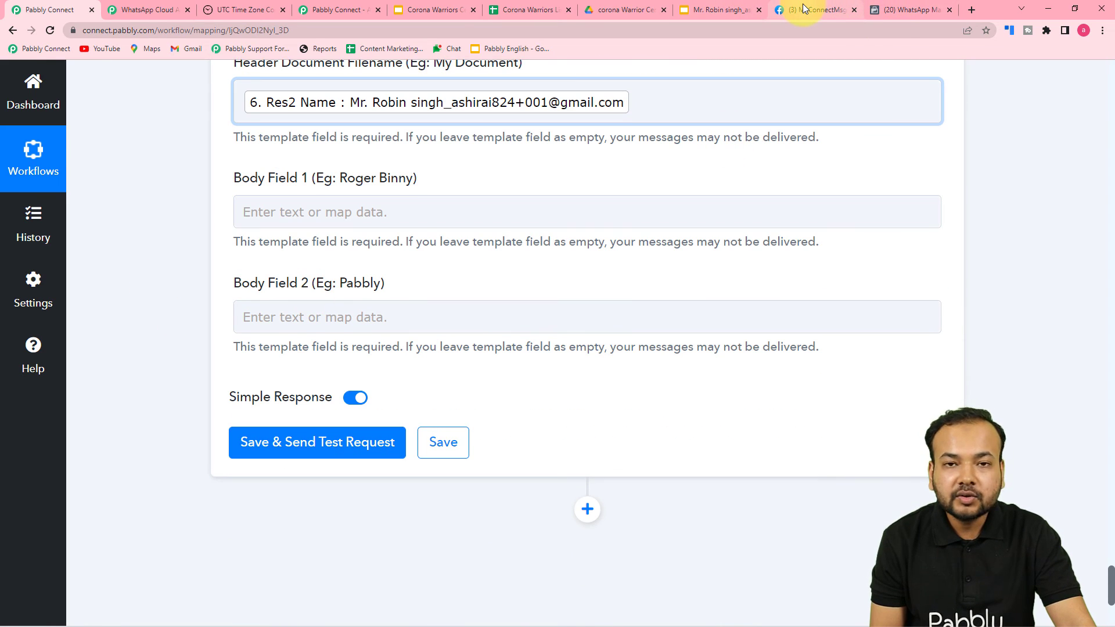
- Switch to WhatsApp Manager and examine where the appreciation_certificate template's body uses variables {{1}} and {{2}}
left_click(910, 10)
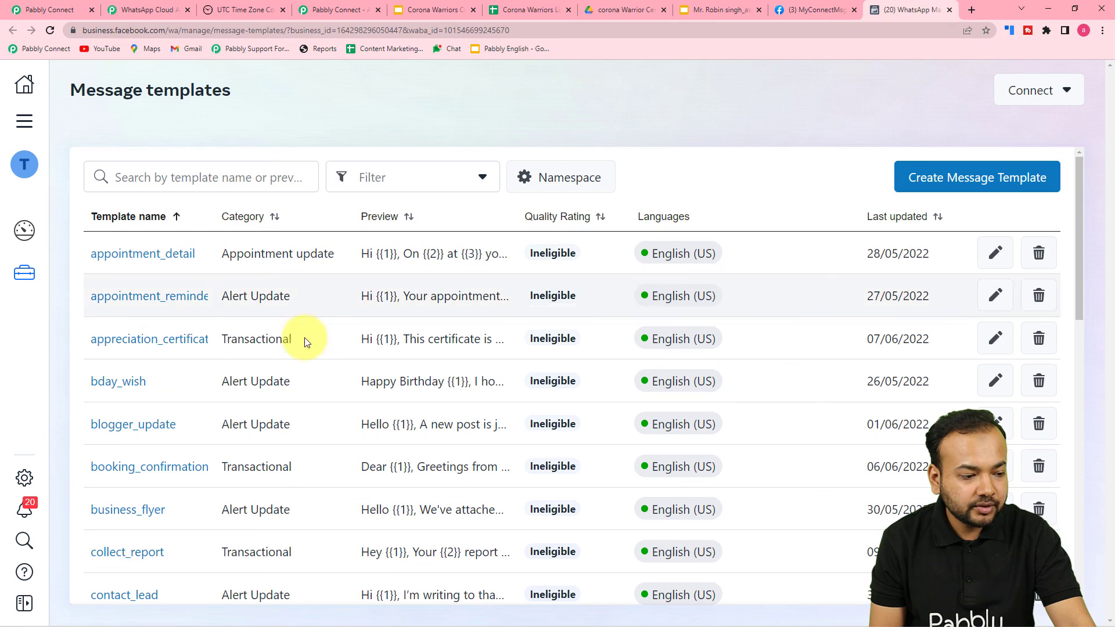
left_click(154, 337)
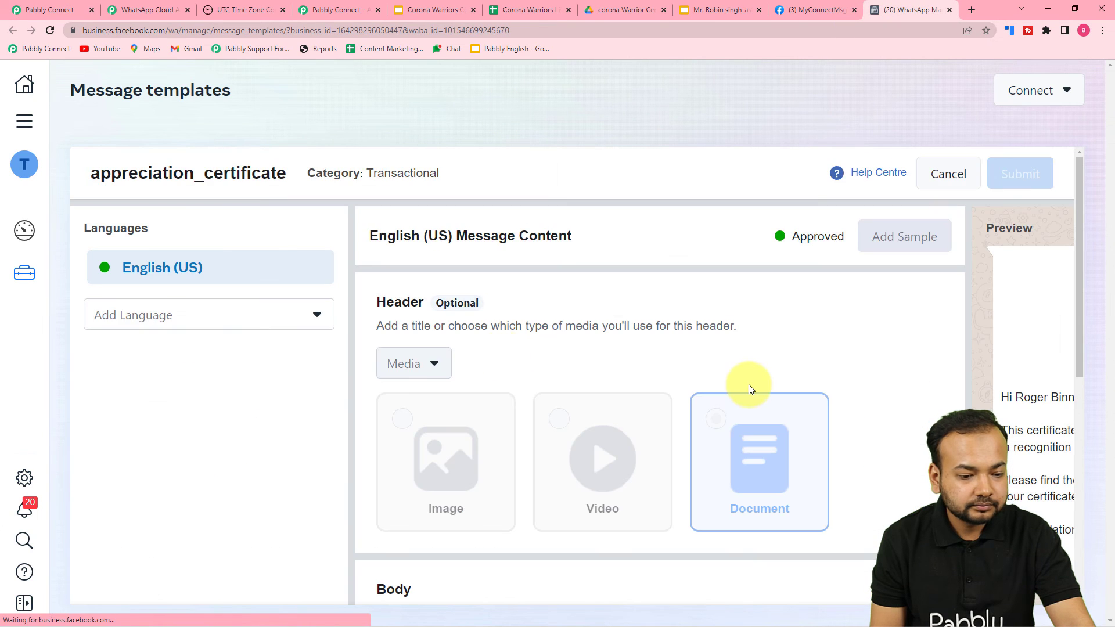
scroll(752, 385, "down", 5)
scroll(440, 336, "down", 2)
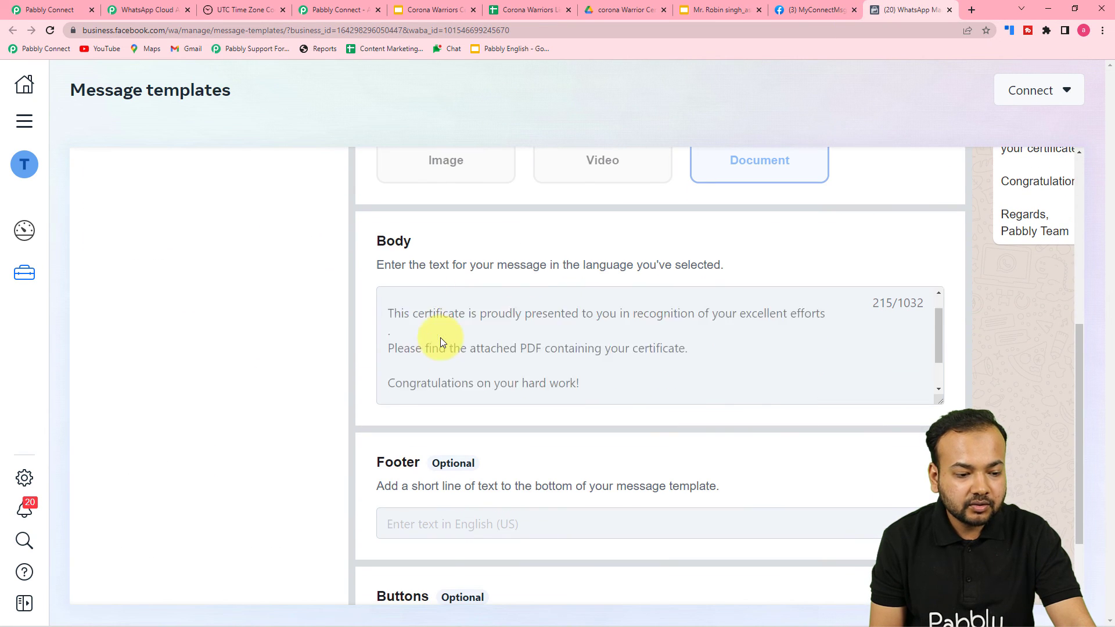
scroll(406, 319, "up", 2)
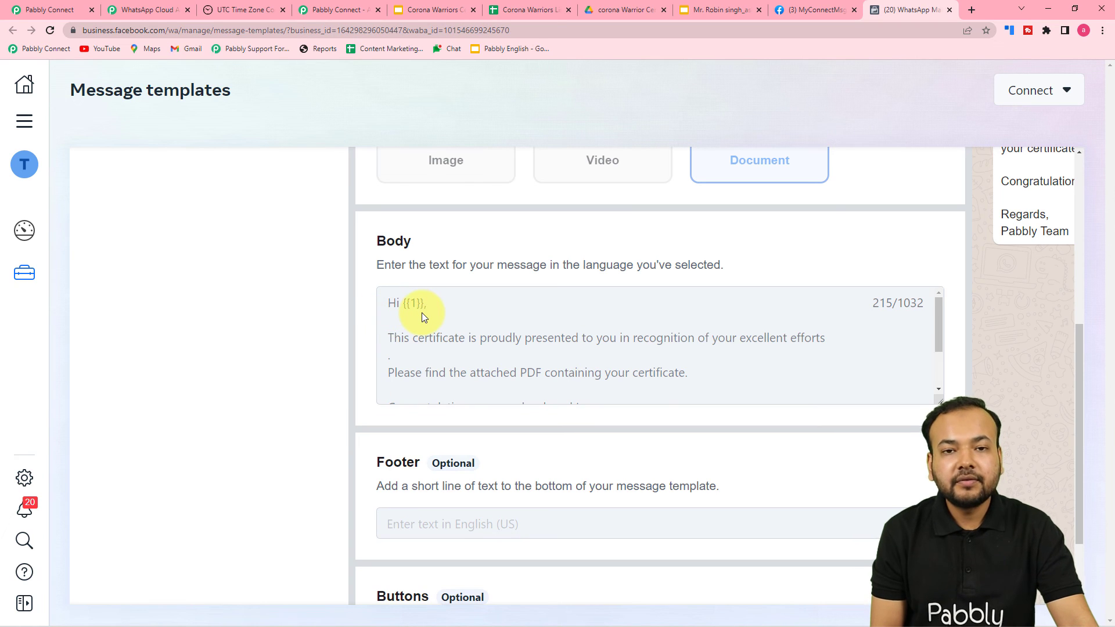
scroll(422, 313, "down", 2)
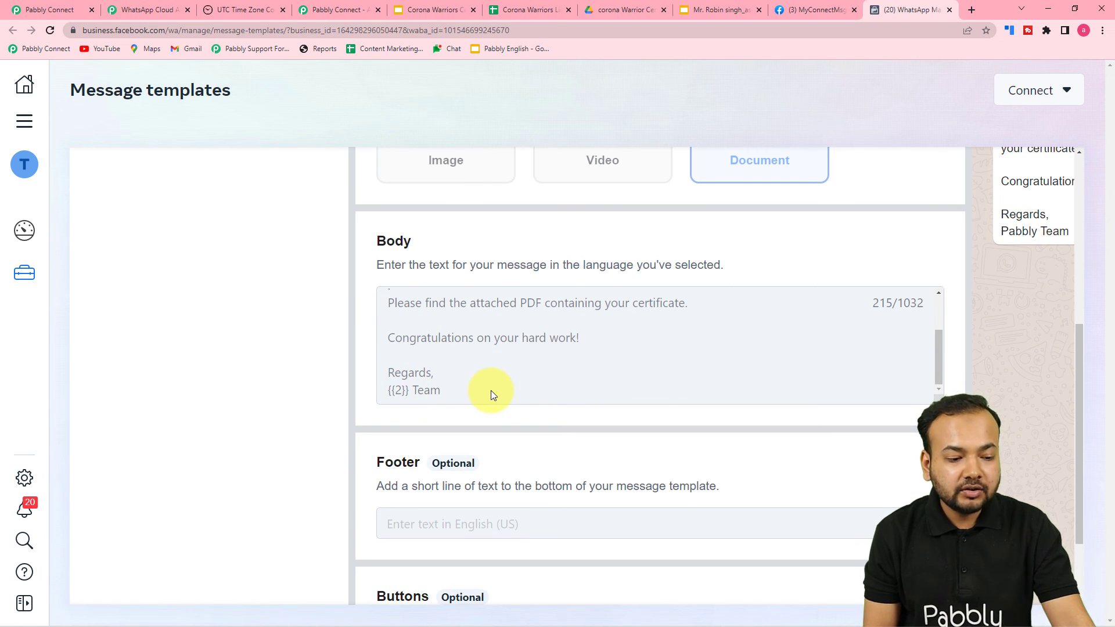
scroll(465, 360, "up", 2)
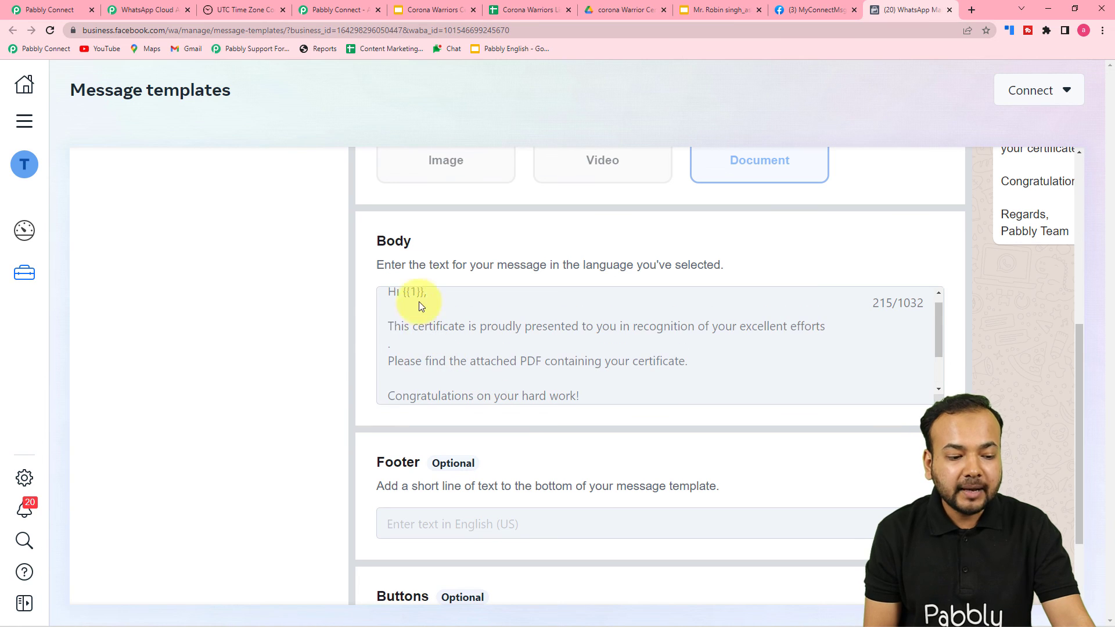
- Return to the Pabbly Connect workflow and map Body Field 1 to Name On Certificate from the Iterator by Pabbly step
left_click(46, 9)
left_click(331, 212)
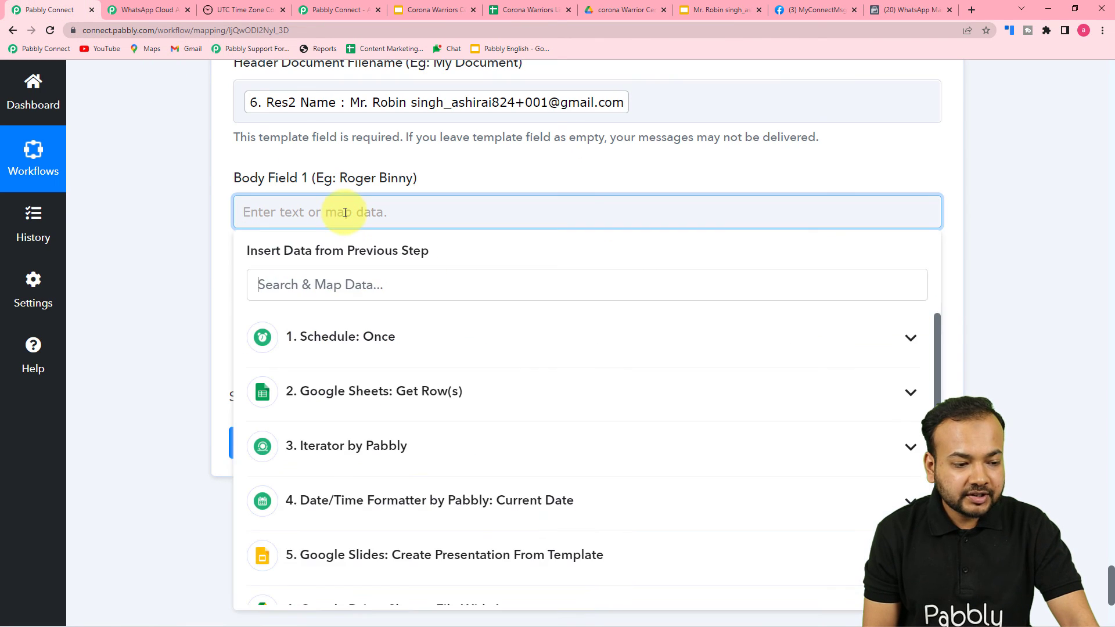
scroll(348, 216, "down", 2)
left_click(325, 269)
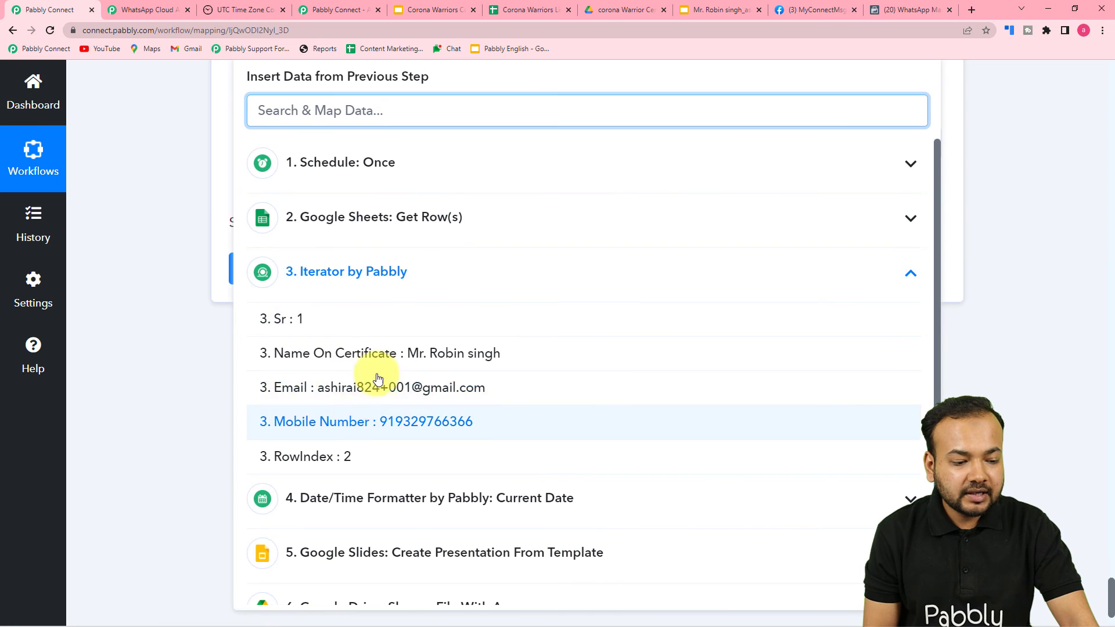
left_click(372, 354)
left_click(119, 206)
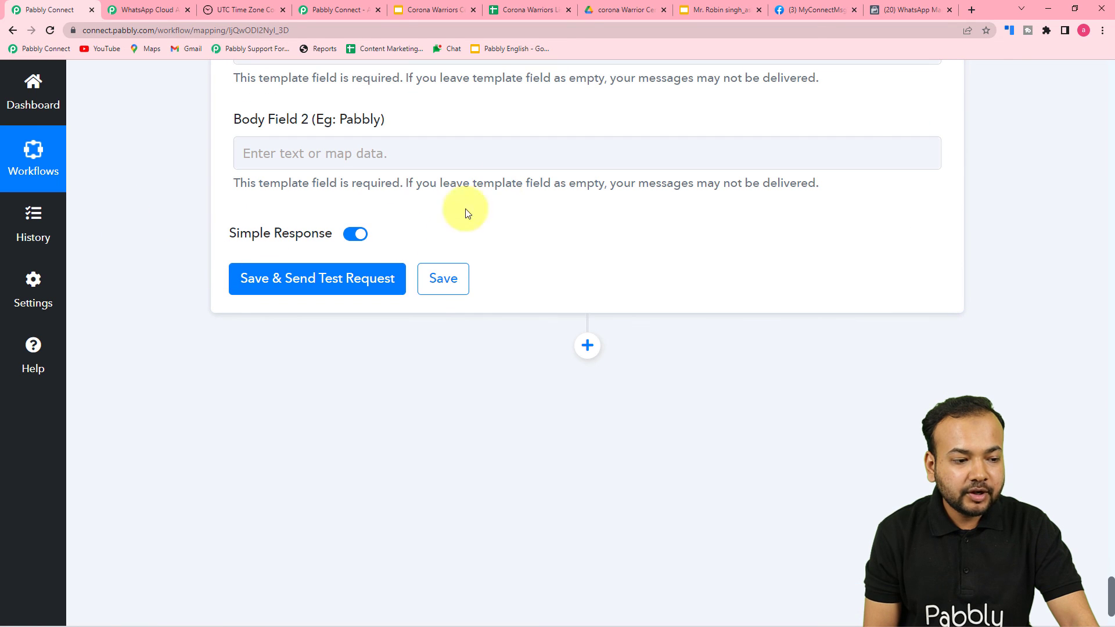
- Enter "Magnet Brains" as the value of Body Field 2
left_click(380, 155)
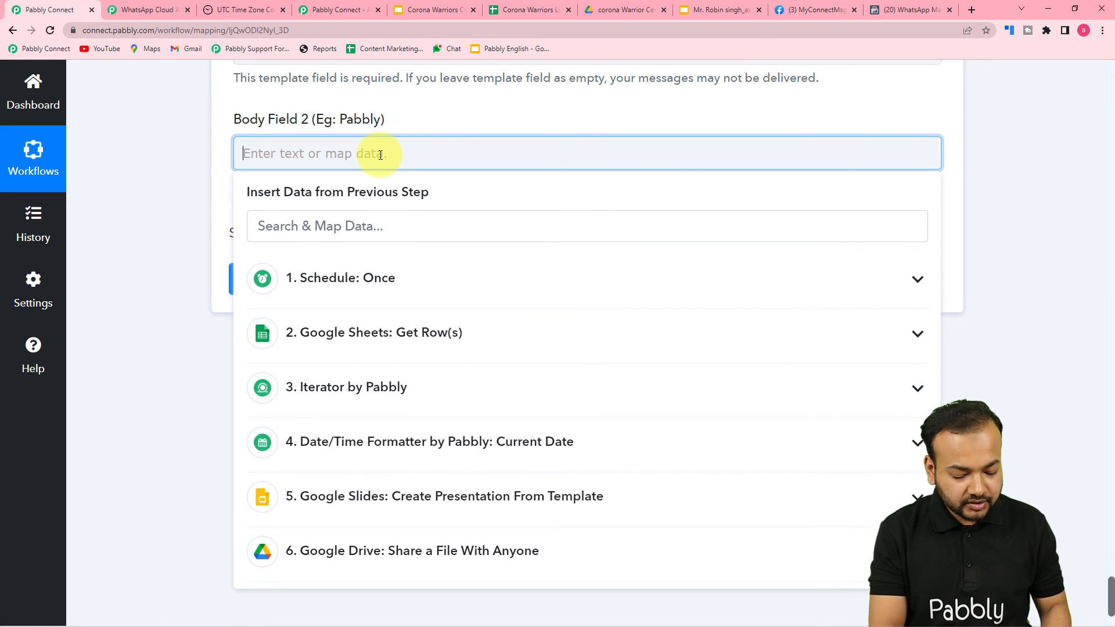
type("Magnet Brains")
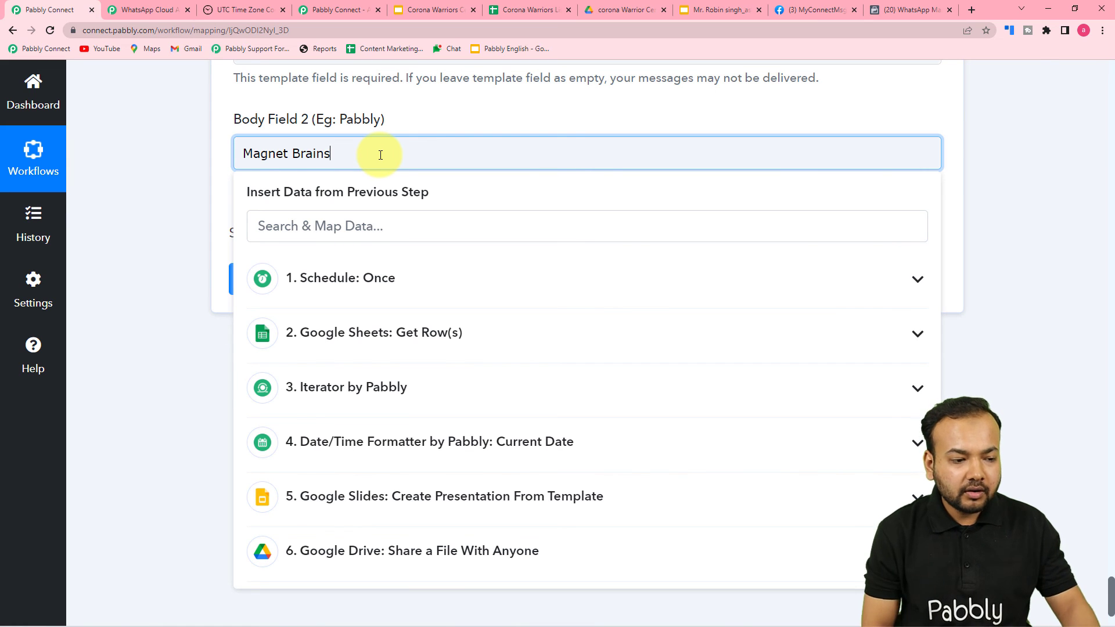
left_click(198, 169)
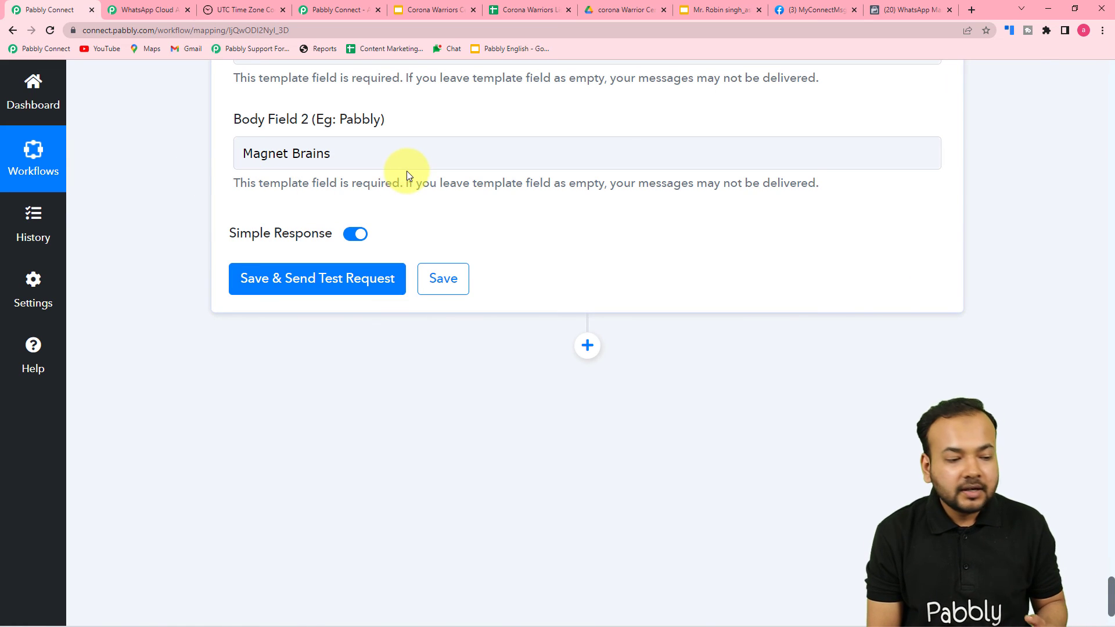
left_click(319, 154)
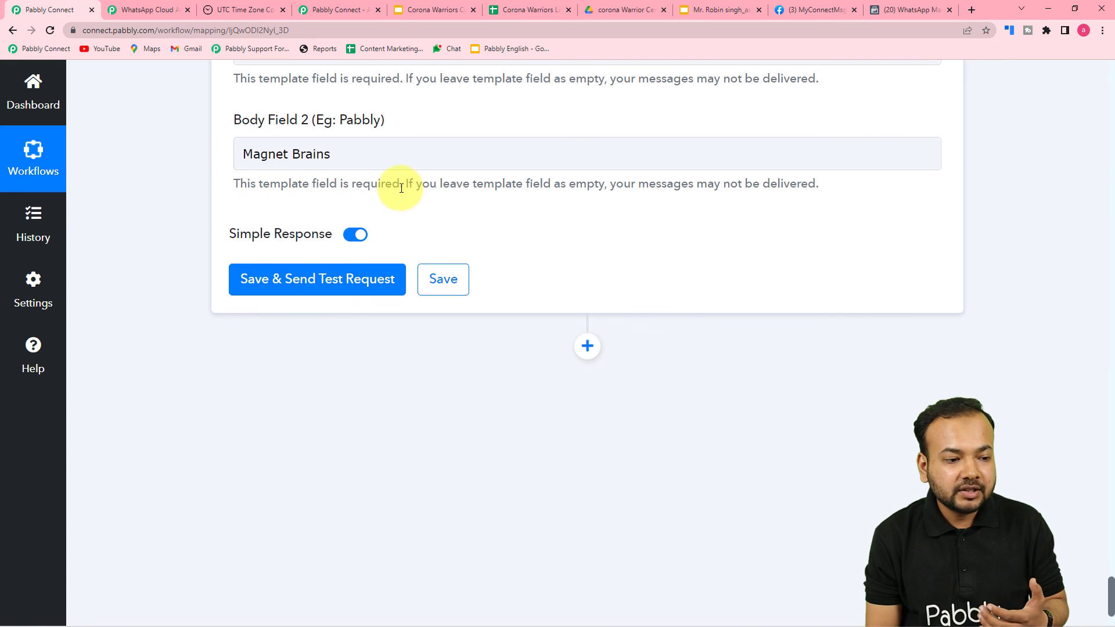
- Review the mapped fields, save the WhatsApp step with a test request, and open the Pabbly Office chat in WhatsApp Web
scroll(279, 157, "up", 4)
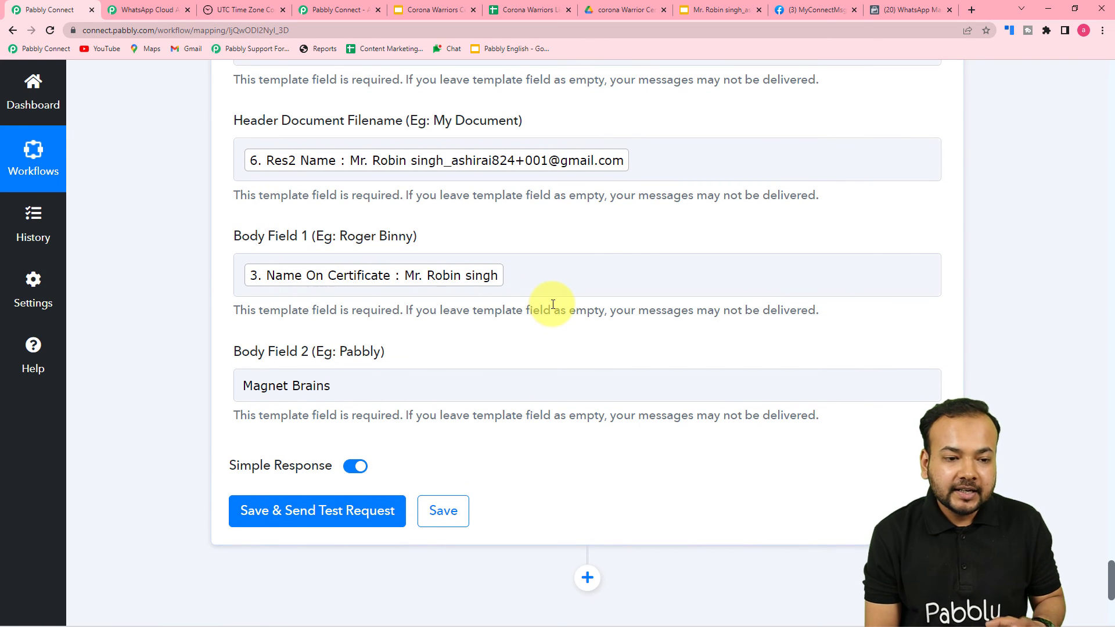
scroll(197, 270, "up", 2)
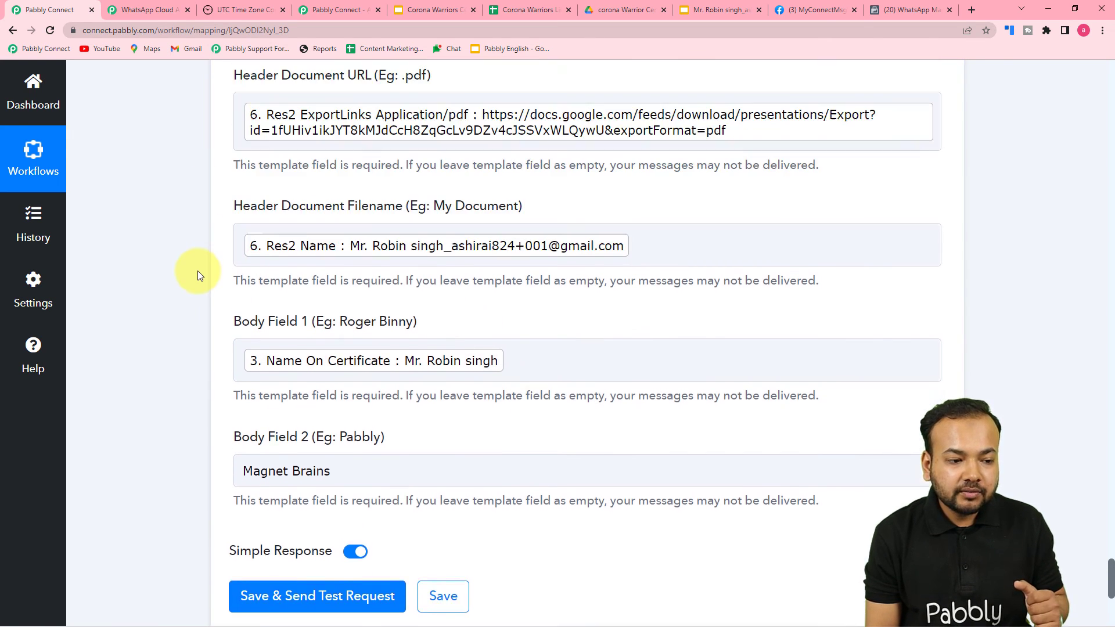
scroll(197, 271, "down", 3)
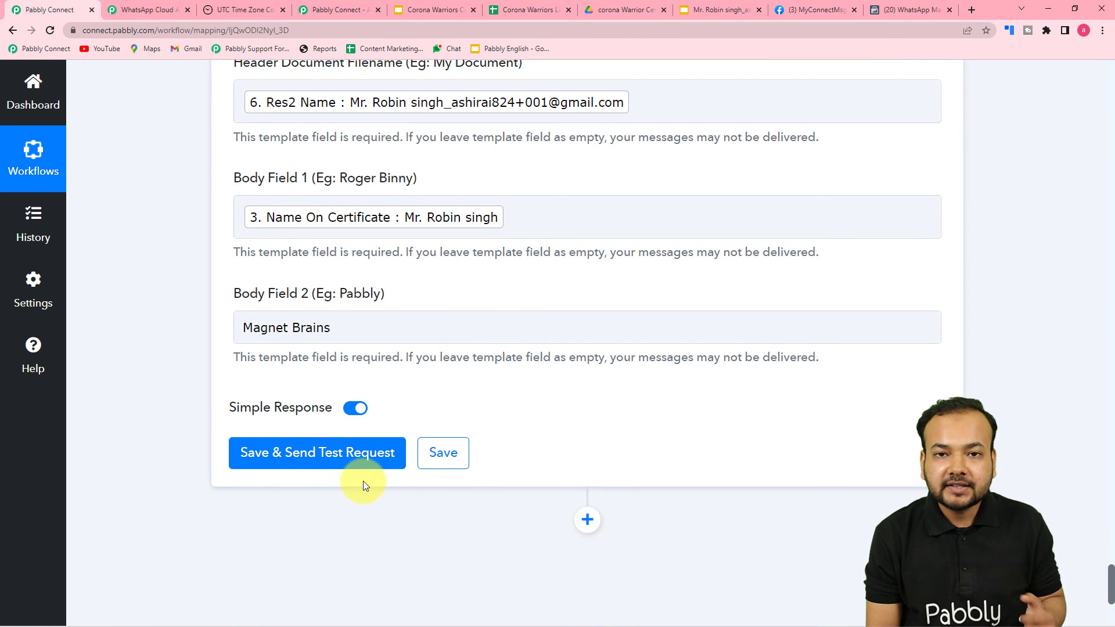
scroll(365, 479, "up", 6)
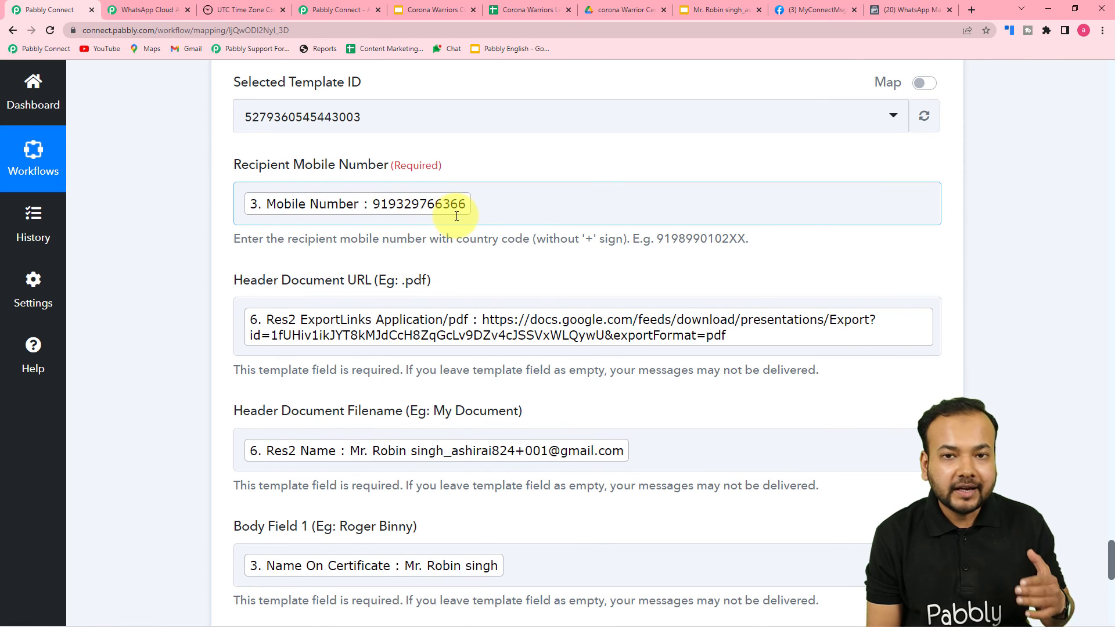
scroll(456, 215, "down", 10)
left_click(286, 280)
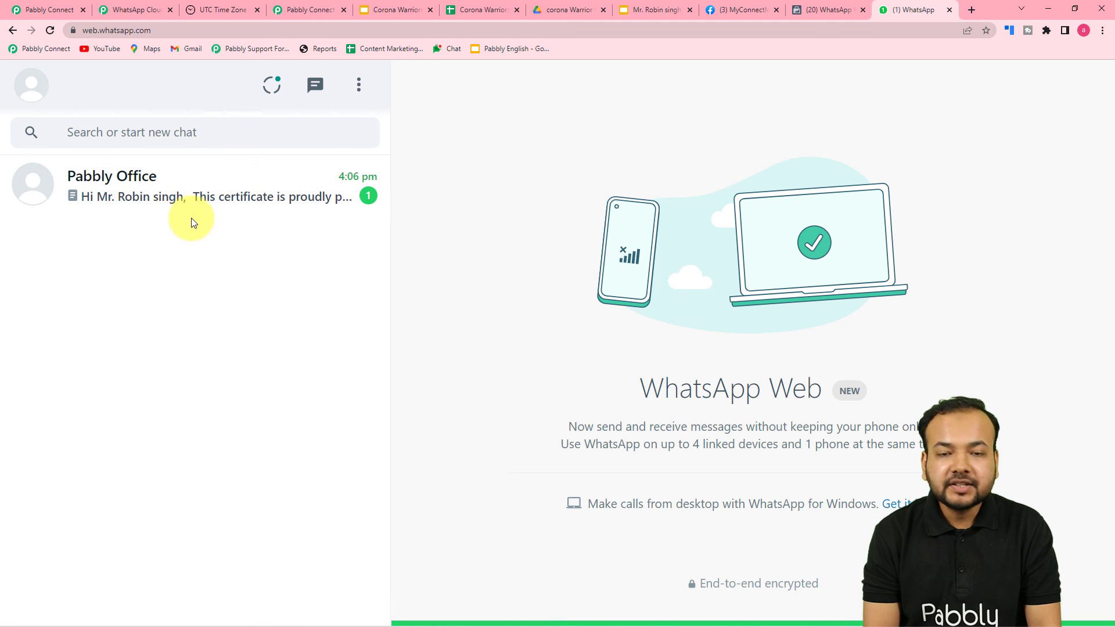
left_click(174, 195)
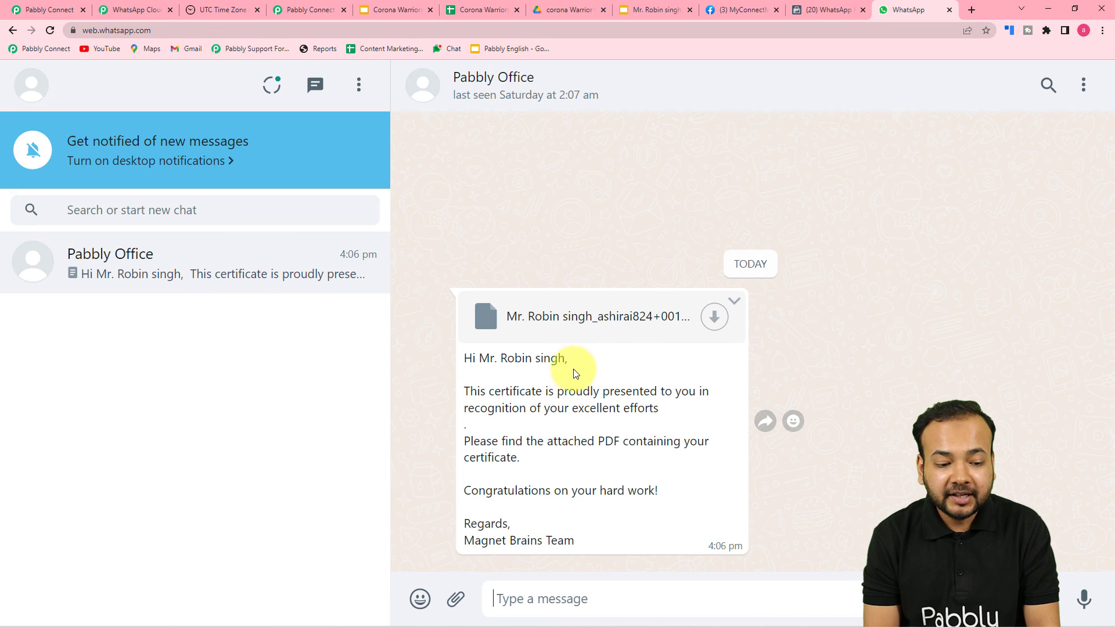
- Download and open the certificate PDF received in the Pabbly Office chat, and view the generated certificate in Google Slides for comparison
left_click(674, 318)
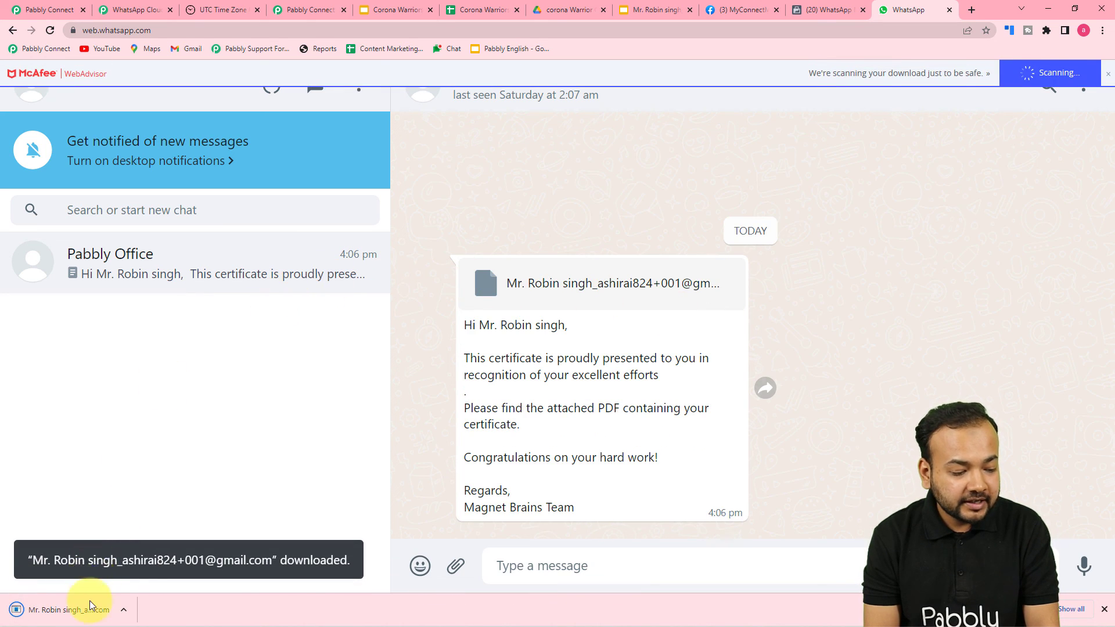
left_click(90, 605)
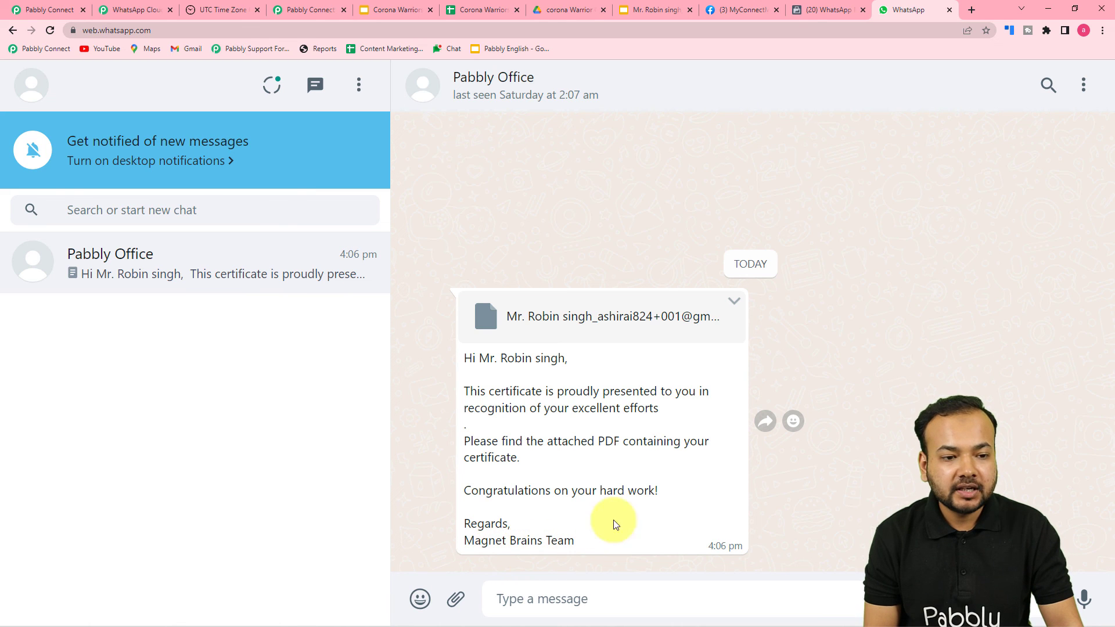
left_click(650, 10)
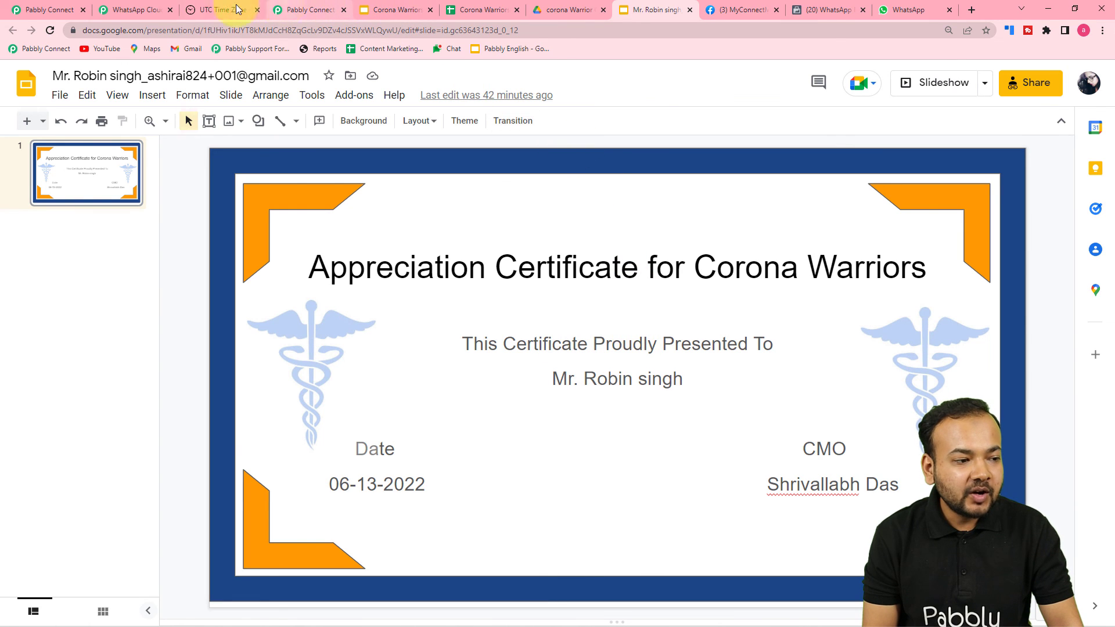
- Return to the Send Certificates on WhatsApp workflow in Pabbly Connect and review it from the WhatsApp fields back to the Schedule trigger
left_click(60, 7)
scroll(758, 304, "up", 3)
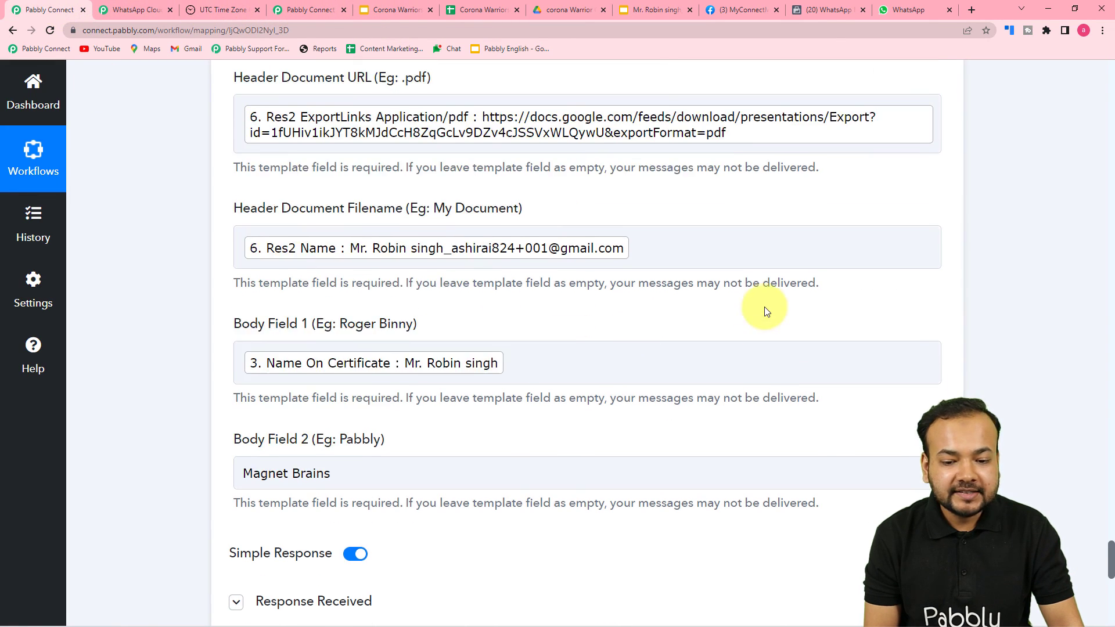
left_click_drag(1109, 548, 1112, 475)
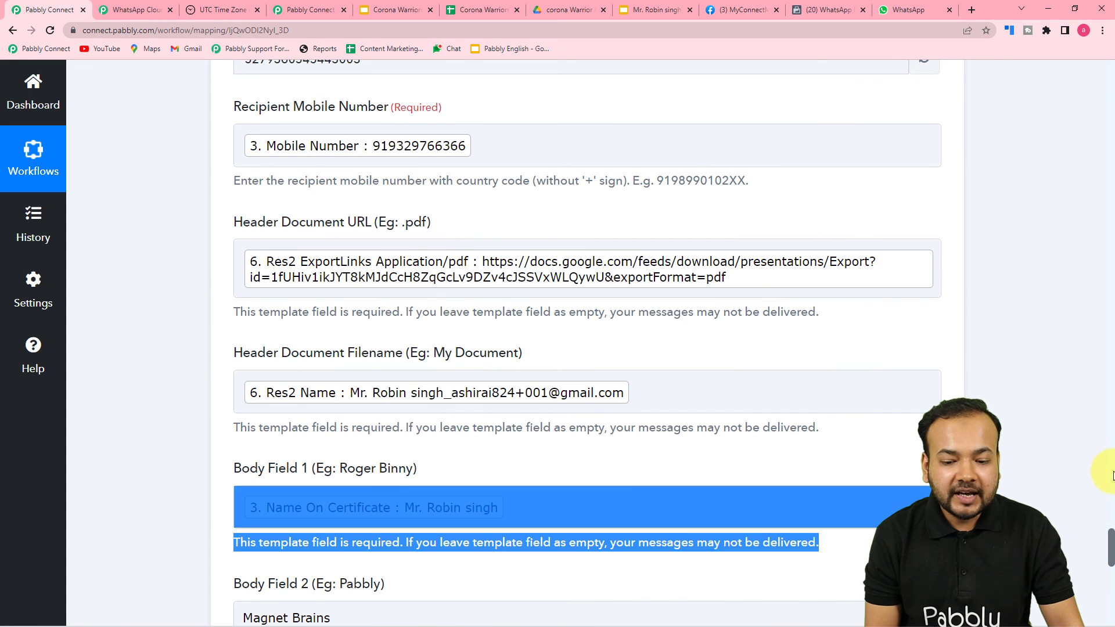
left_click(1099, 541)
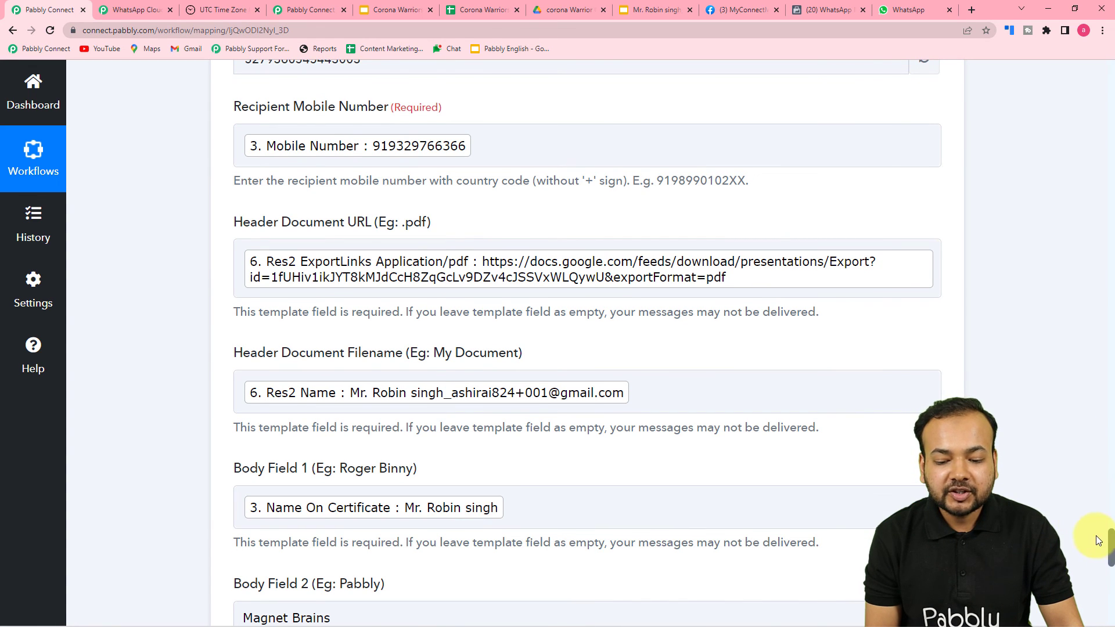
left_click_drag(1110, 549, 1110, 70)
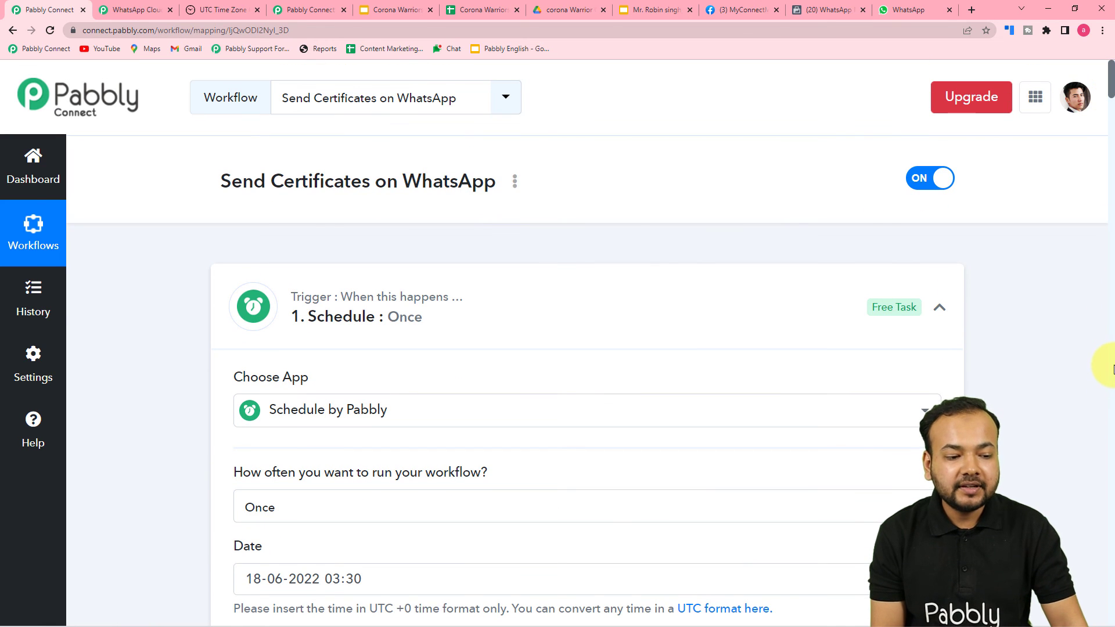